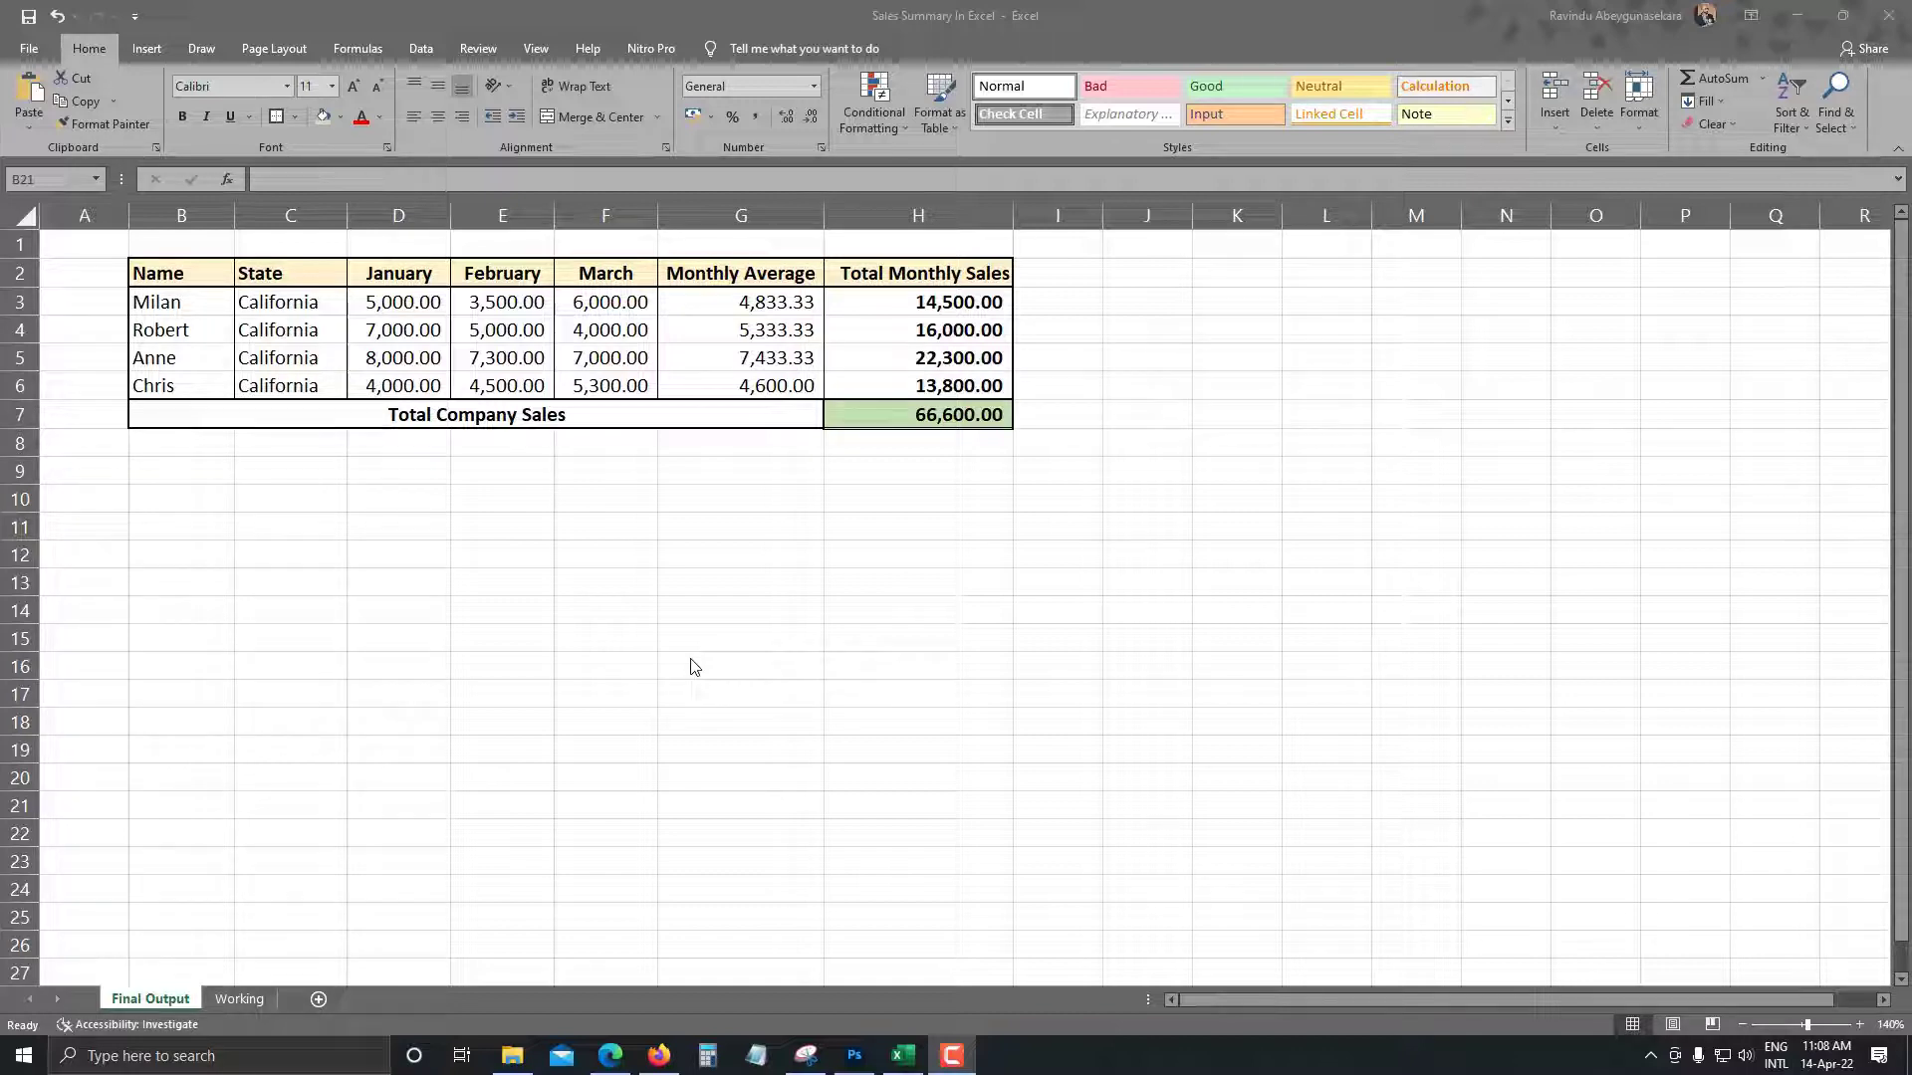
# Examine the names, states and January to March sales figures in the finished table on the Final Output sheet
pyautogui.click(474, 538)
pyautogui.click(981, 463)
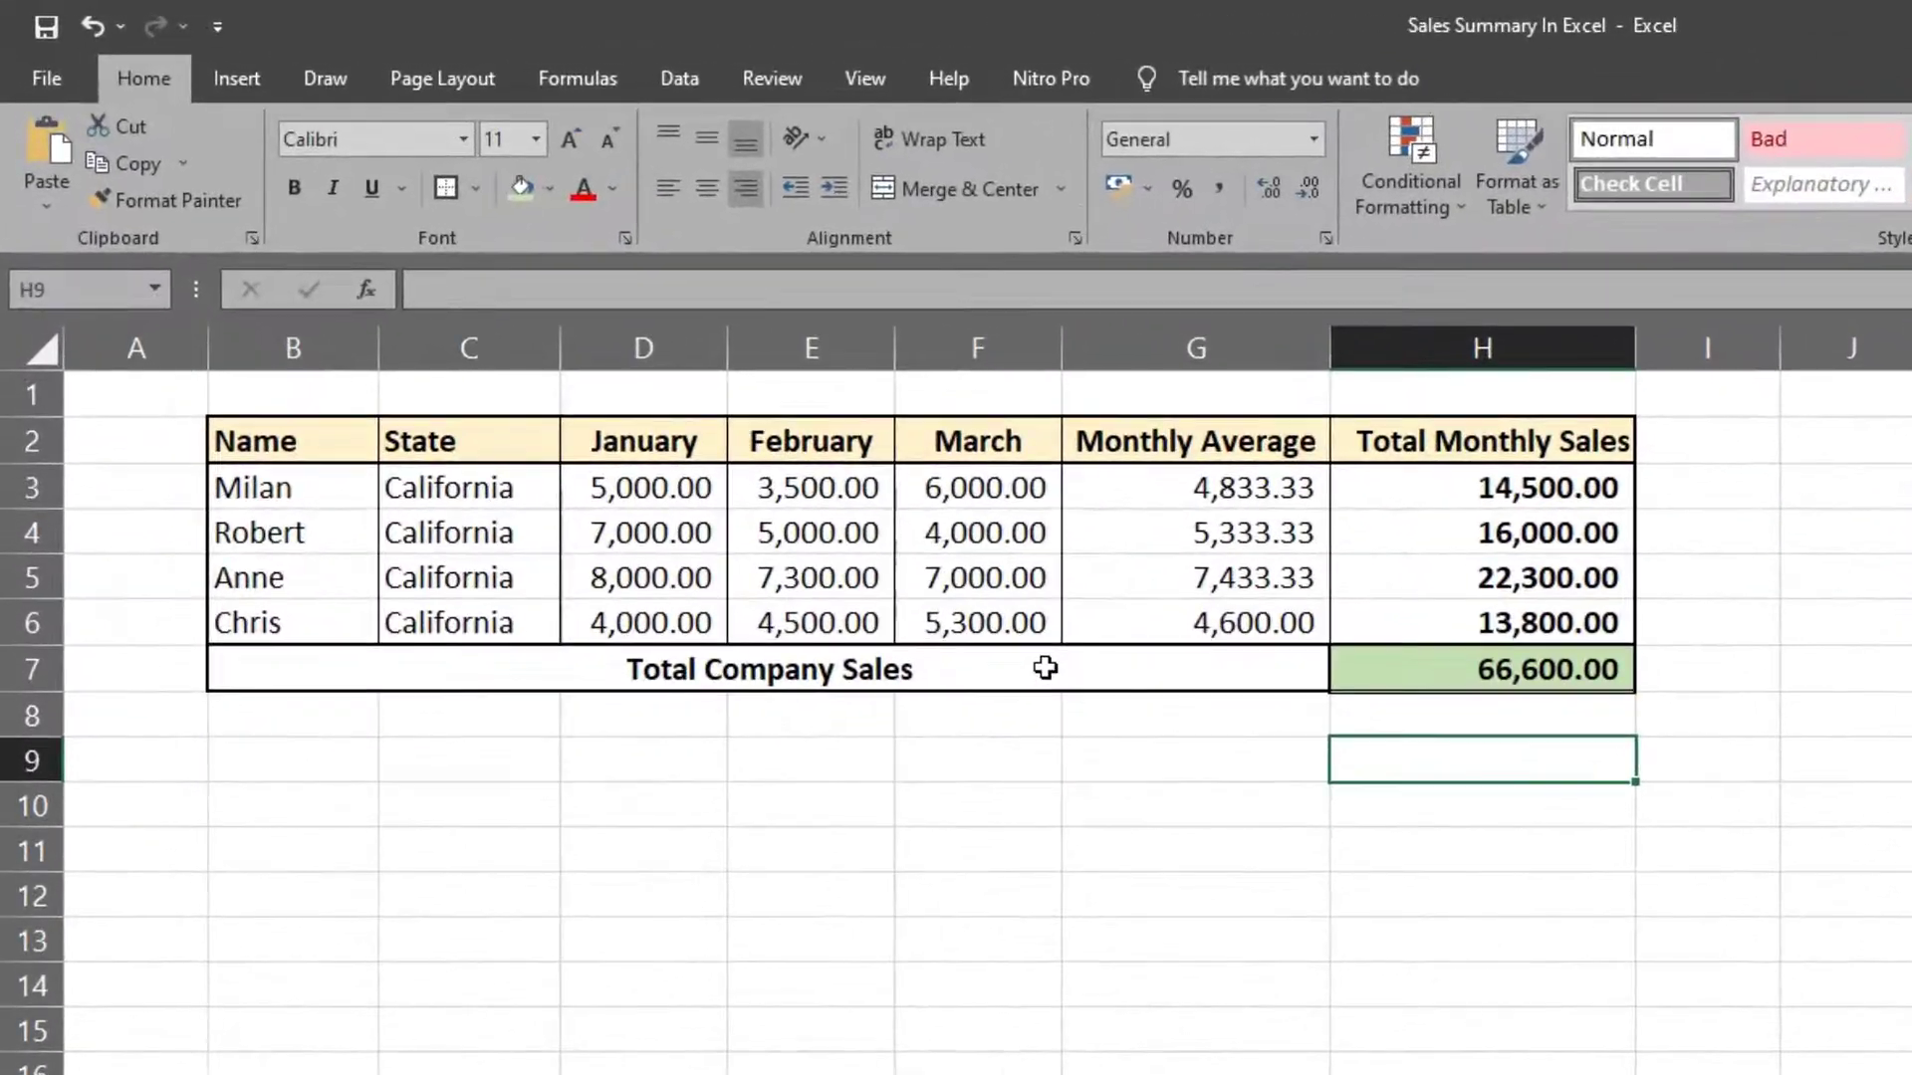
pyautogui.click(1095, 667)
pyautogui.click(752, 855)
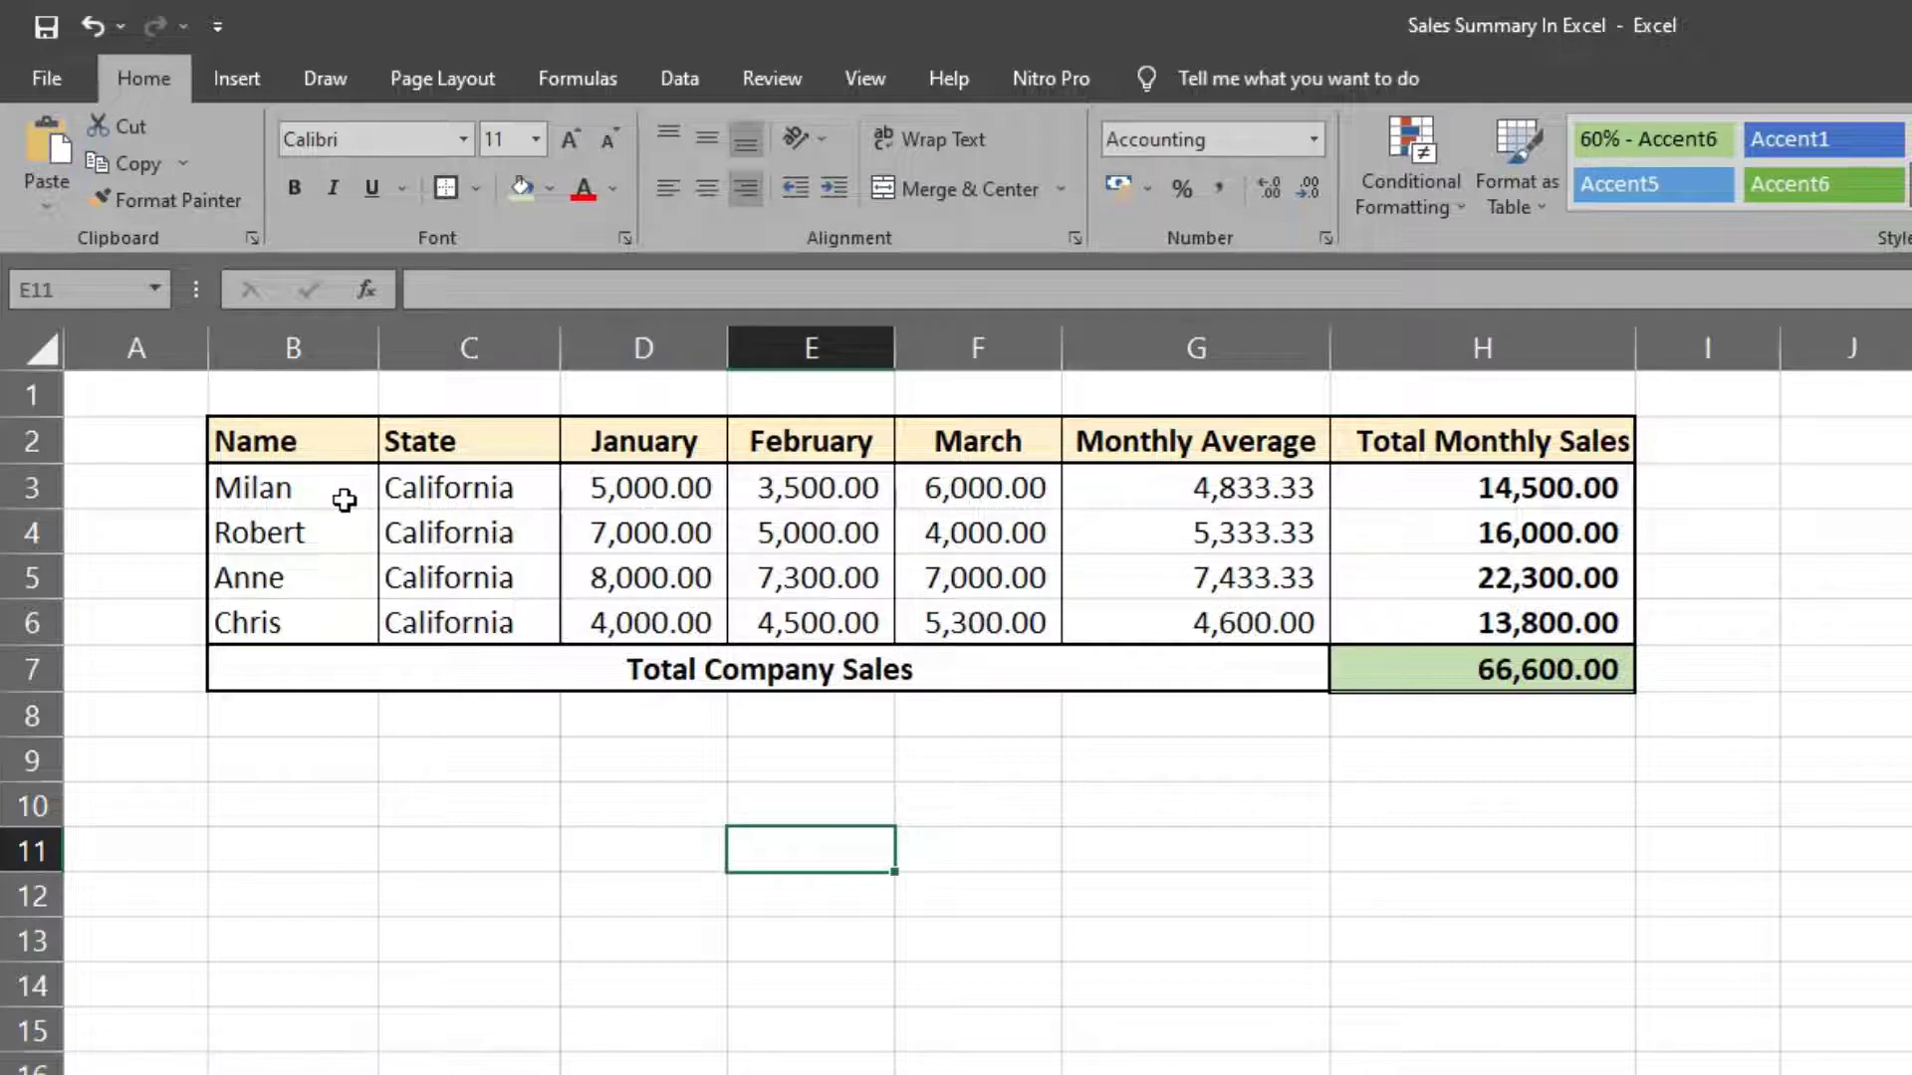
pyautogui.click(1071, 818)
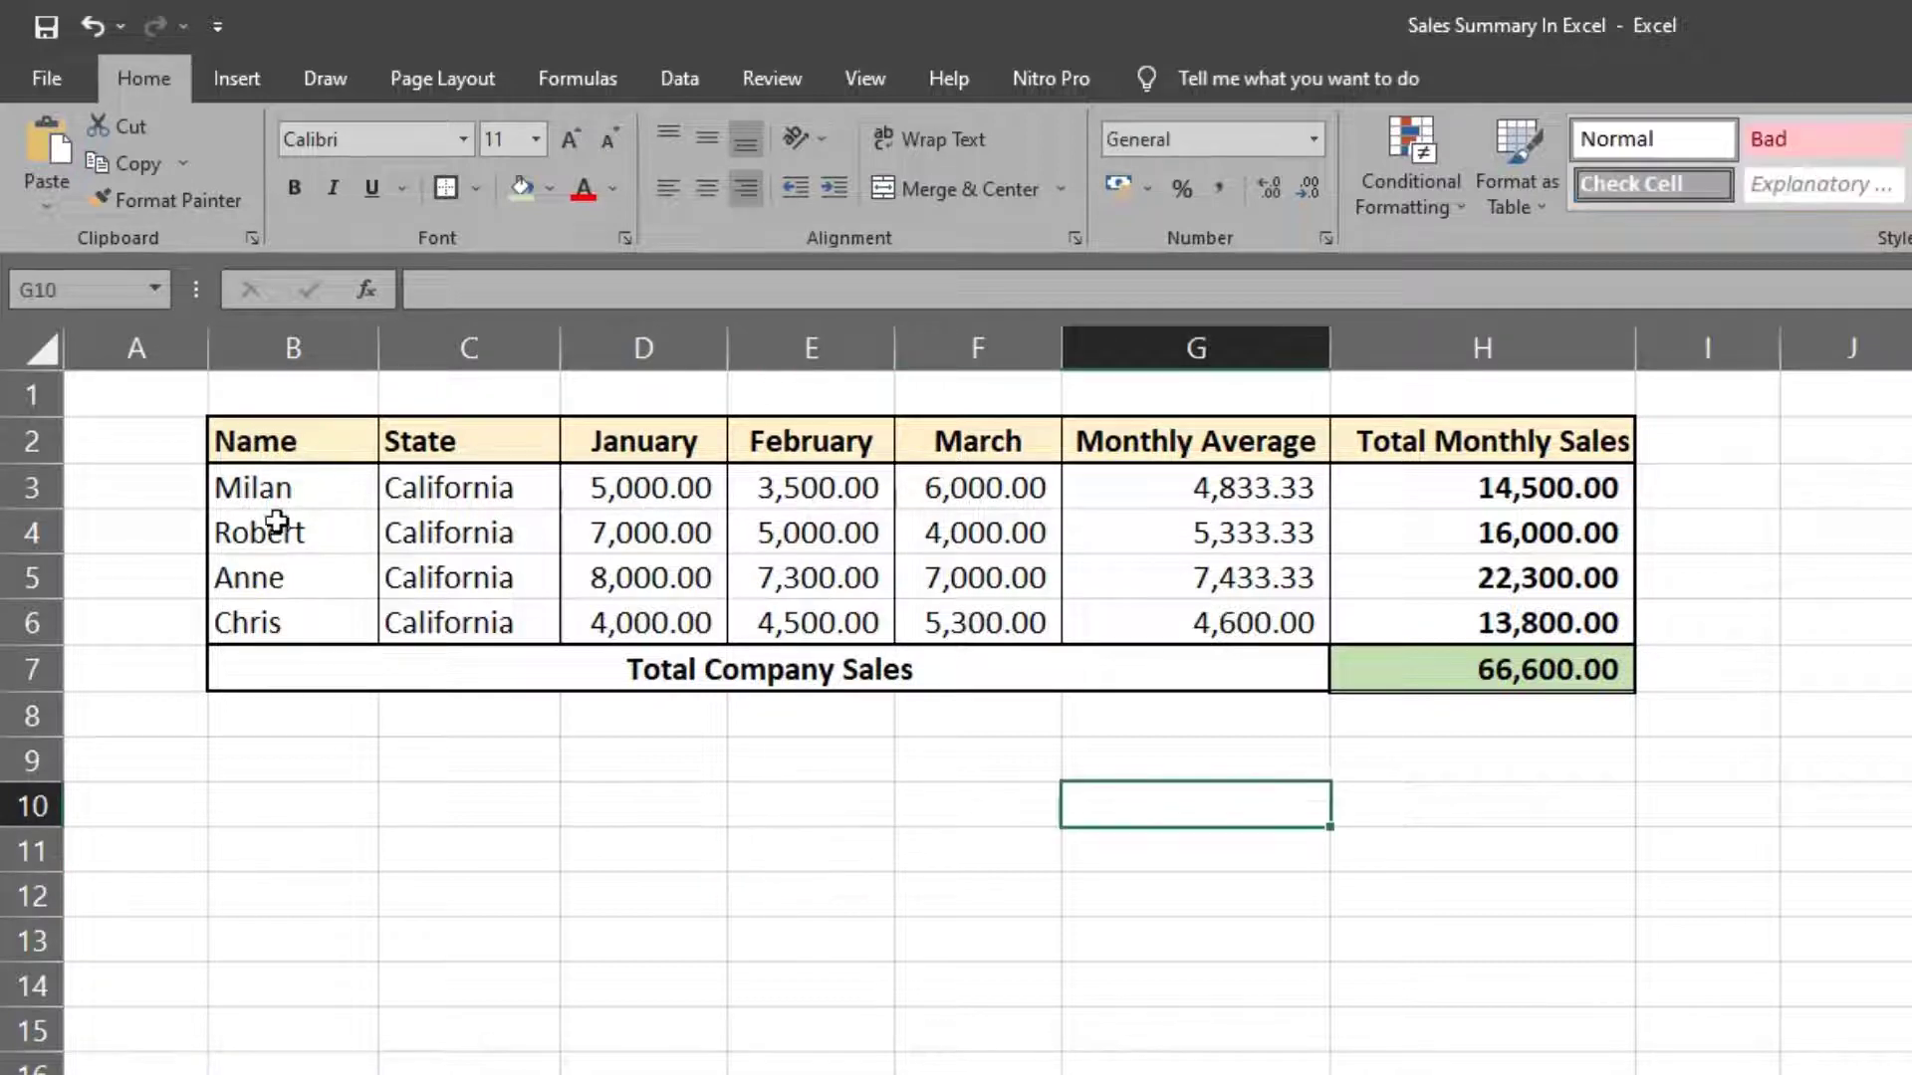
pyautogui.click(288, 494)
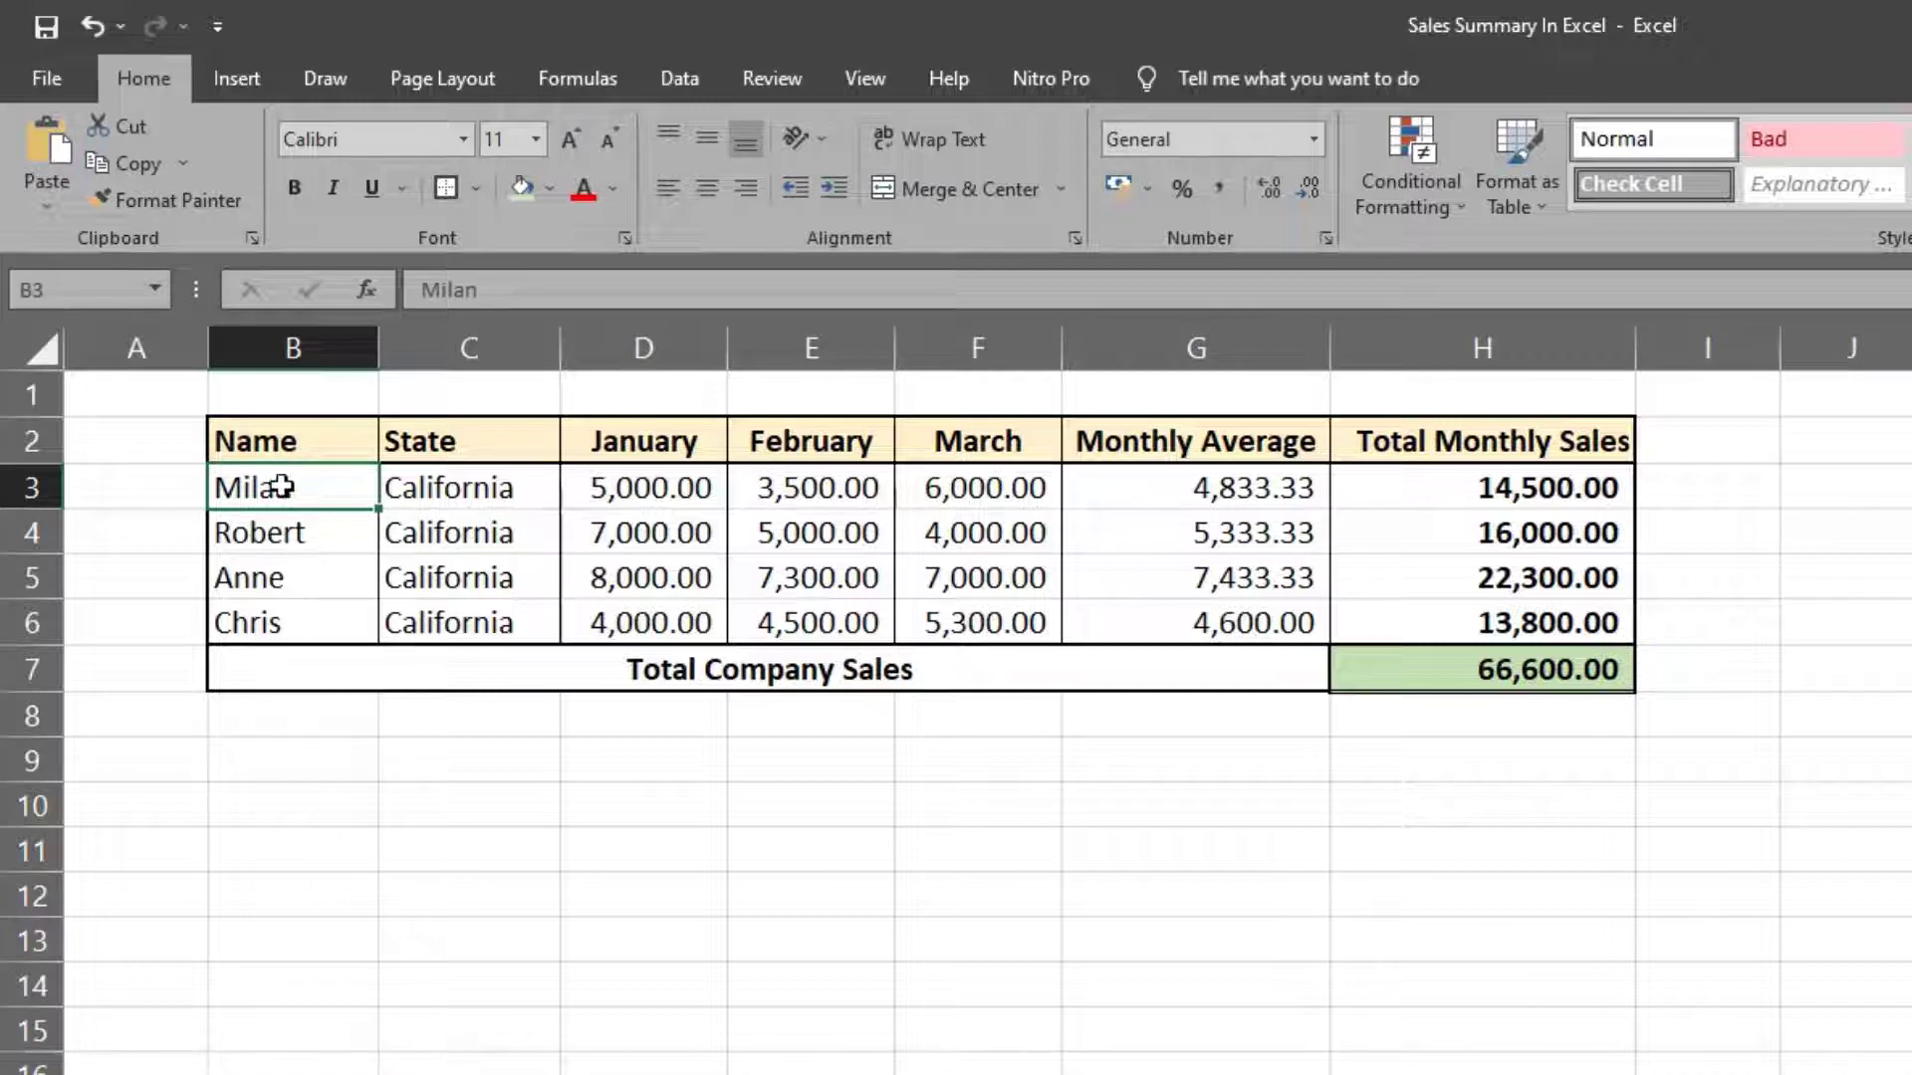
pyautogui.click(434, 498)
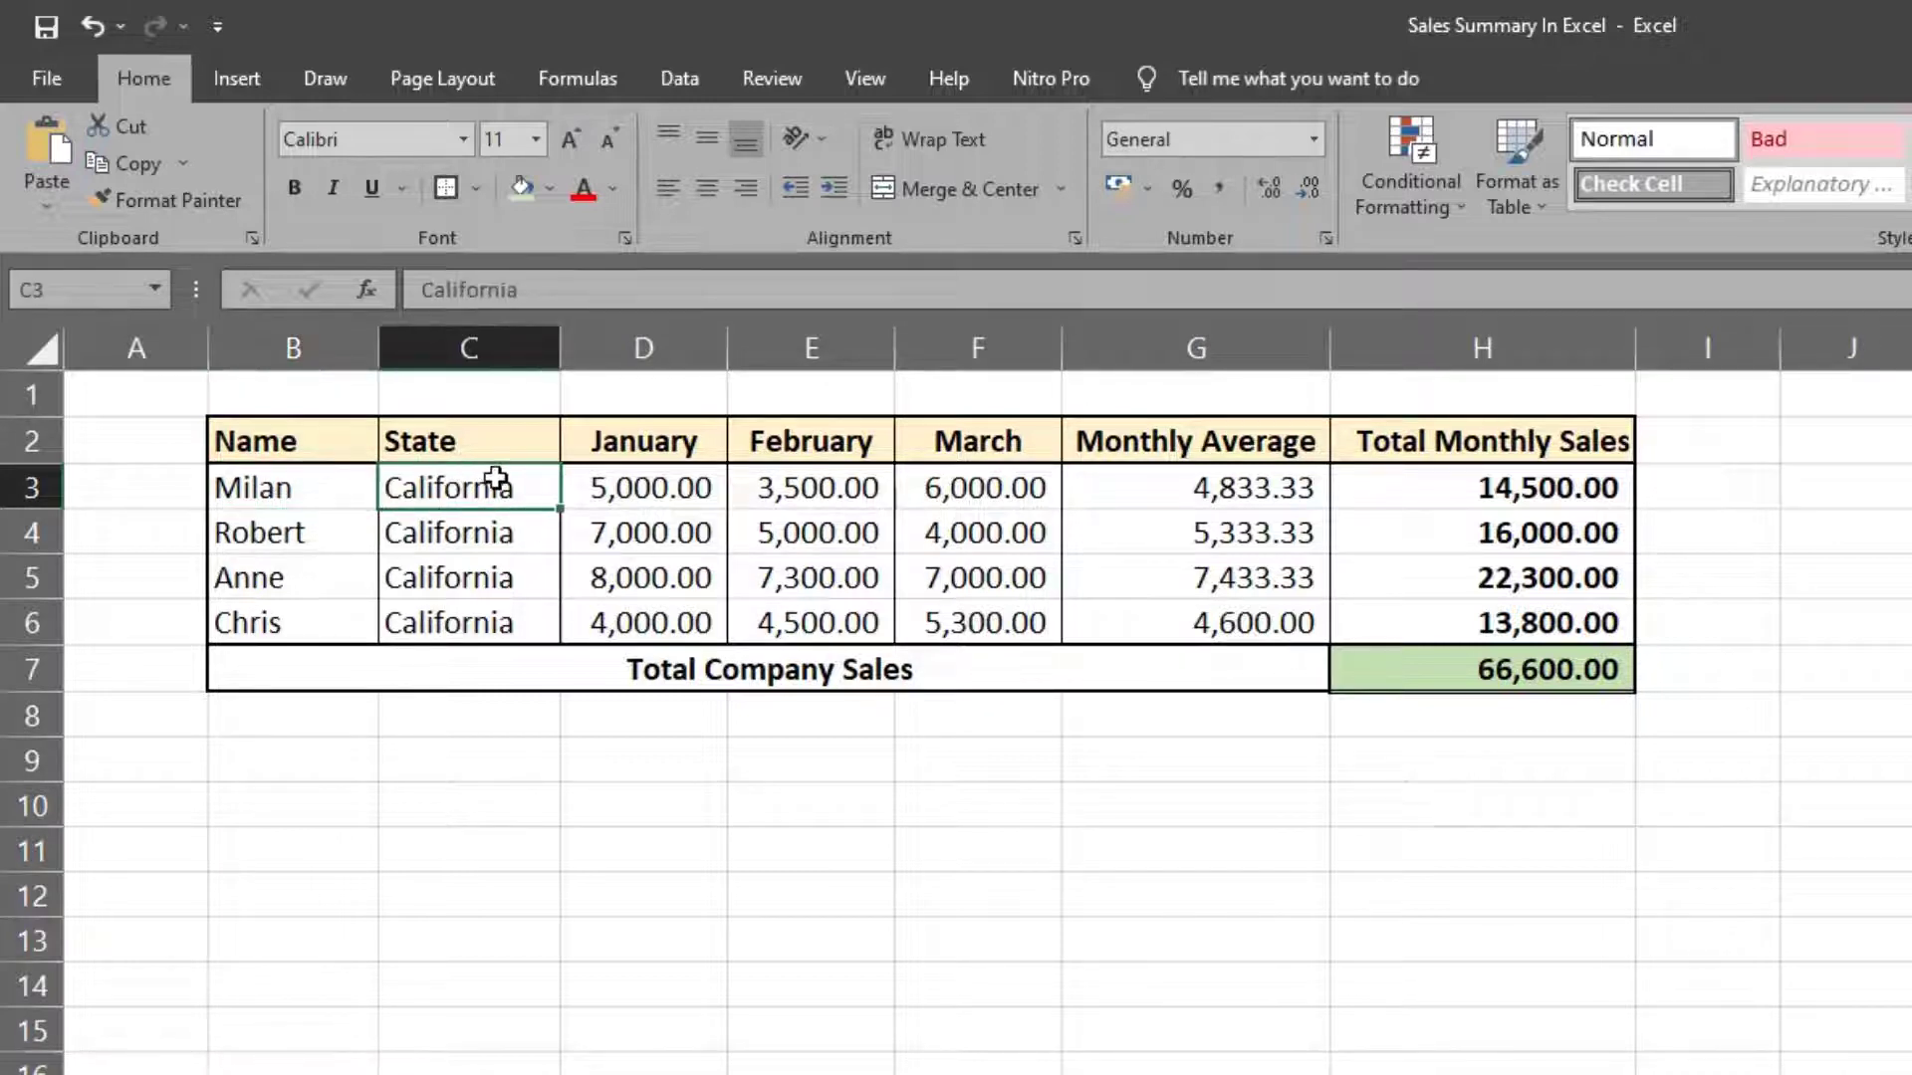
pyautogui.click(581, 498)
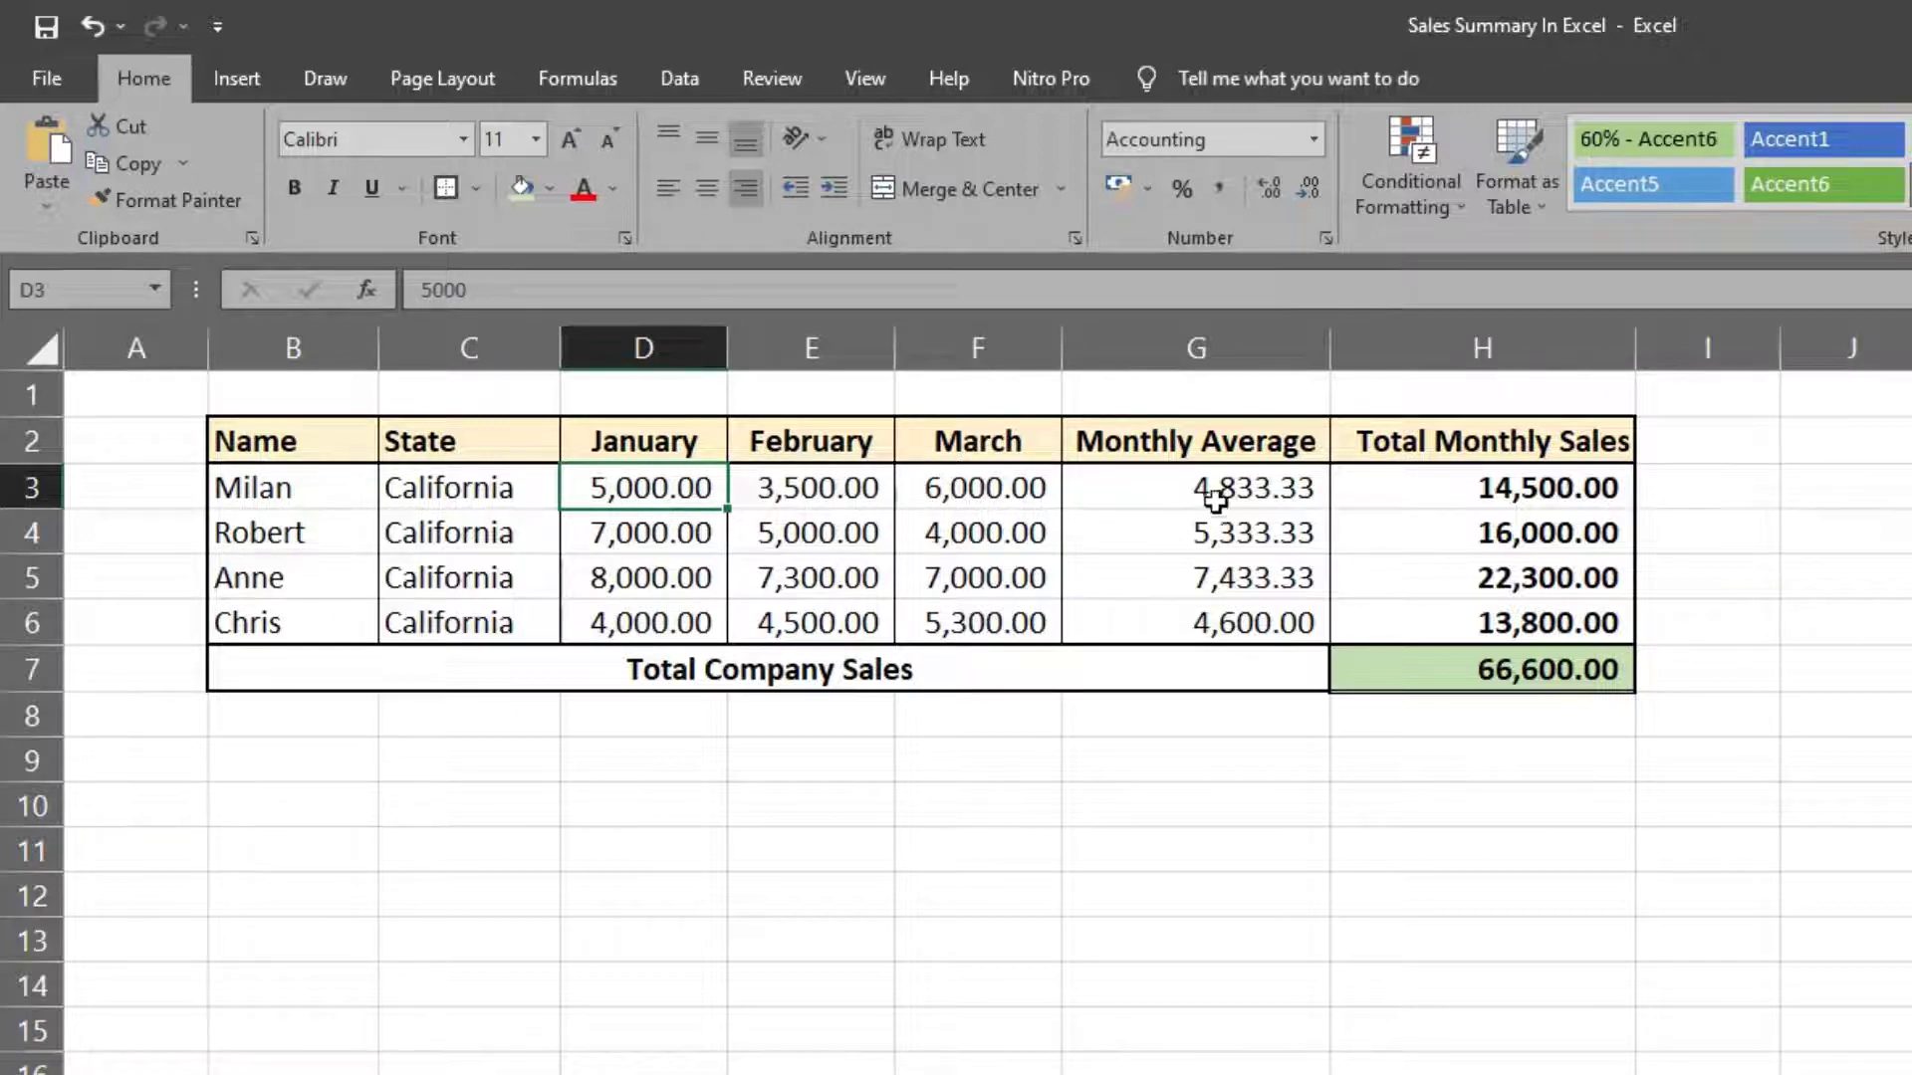
pyautogui.click(1012, 482)
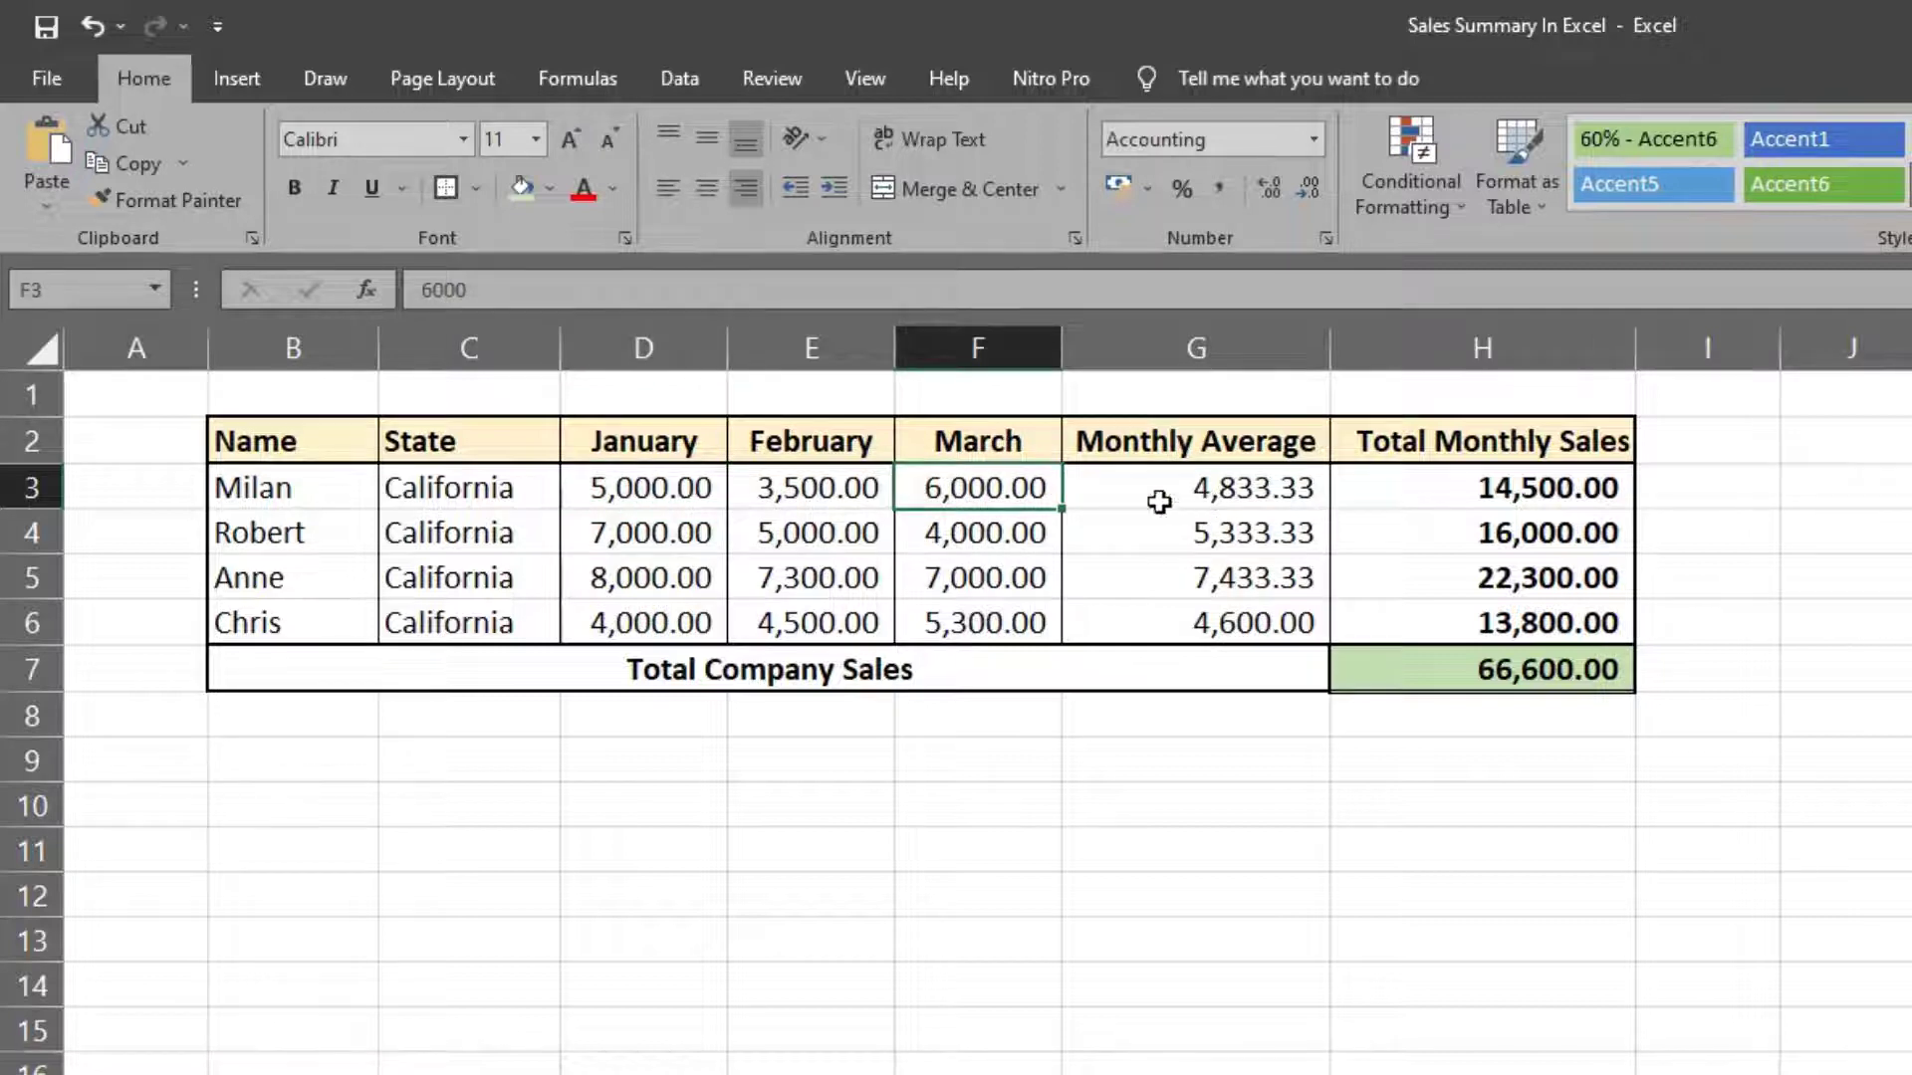
# Inspect the Monthly Average formulas and the Total Company Sales formula in the finished table
pyautogui.click(1123, 670)
pyautogui.moveTo(1132, 449); pyautogui.dragTo(1183, 542)
pyautogui.moveTo(1186, 618); pyautogui.dragTo(1149, 495)
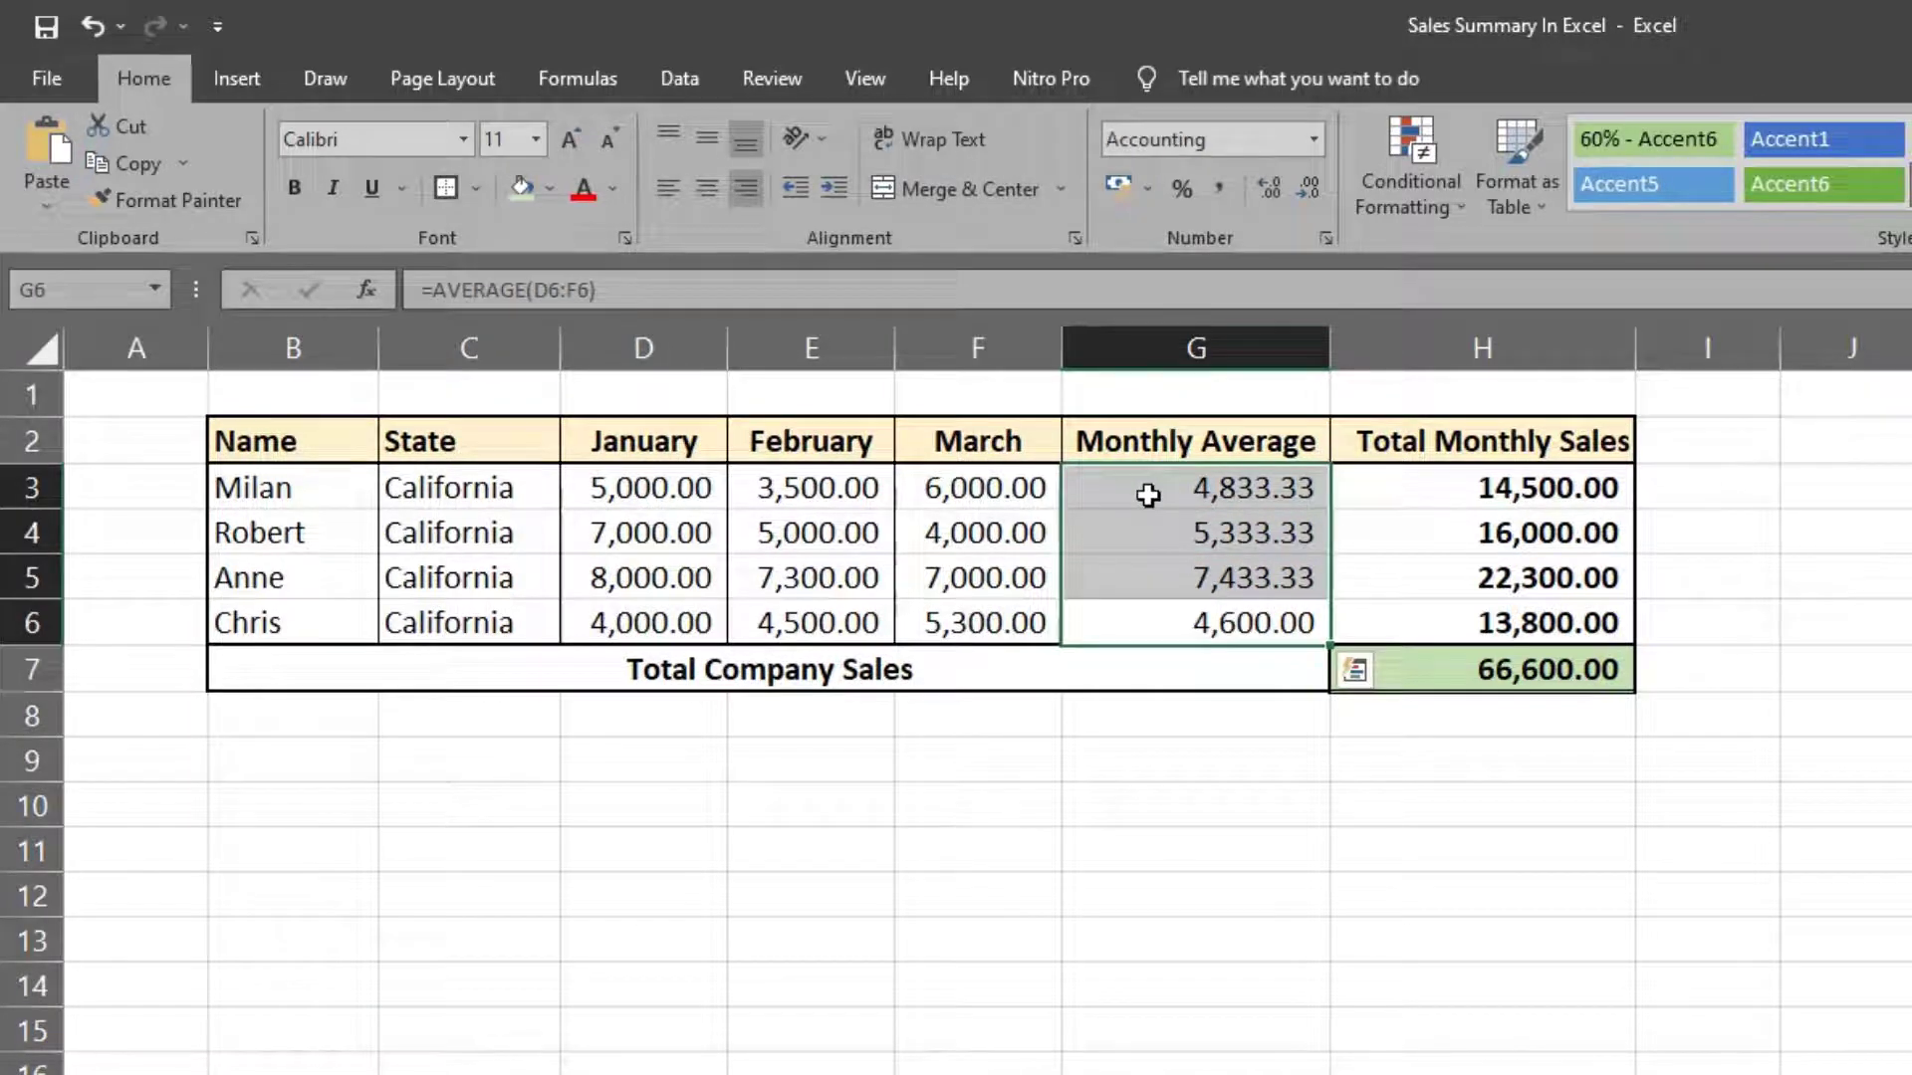
pyautogui.click(1148, 495)
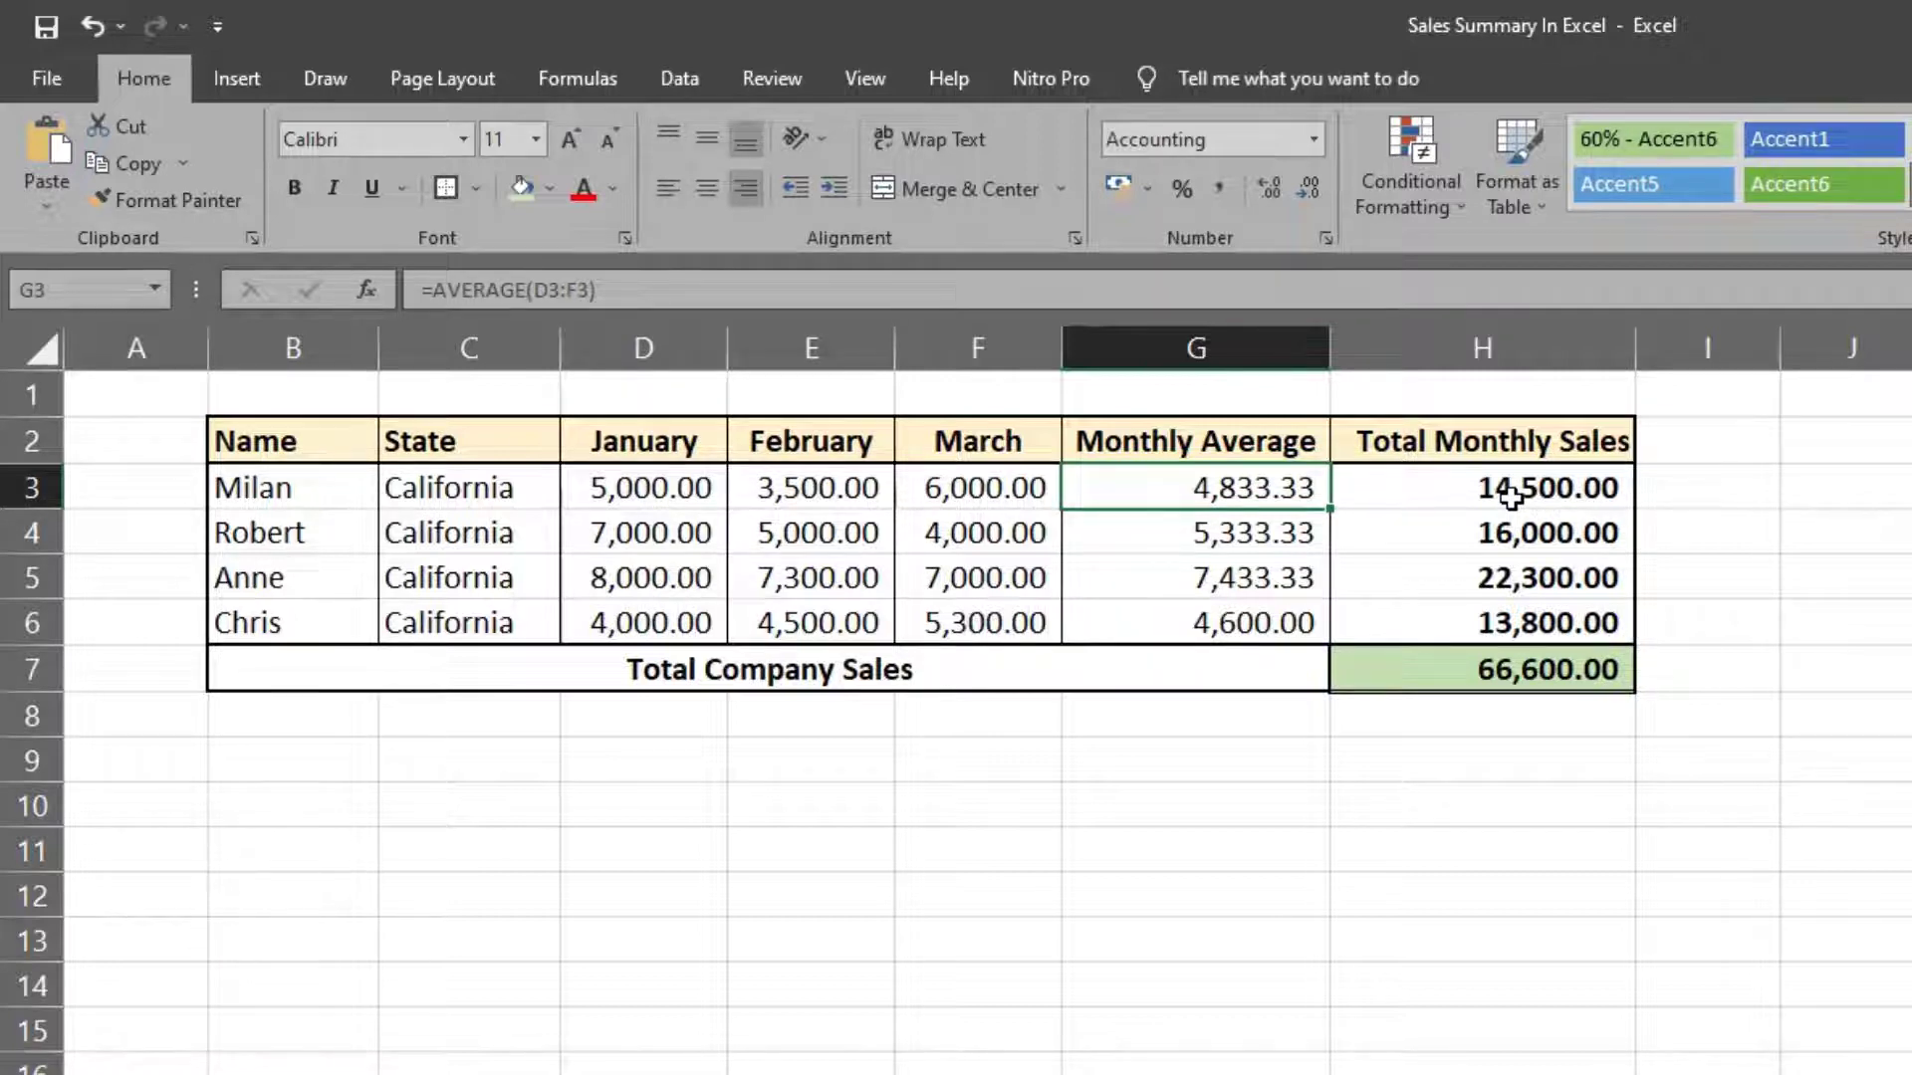
pyautogui.click(1439, 688)
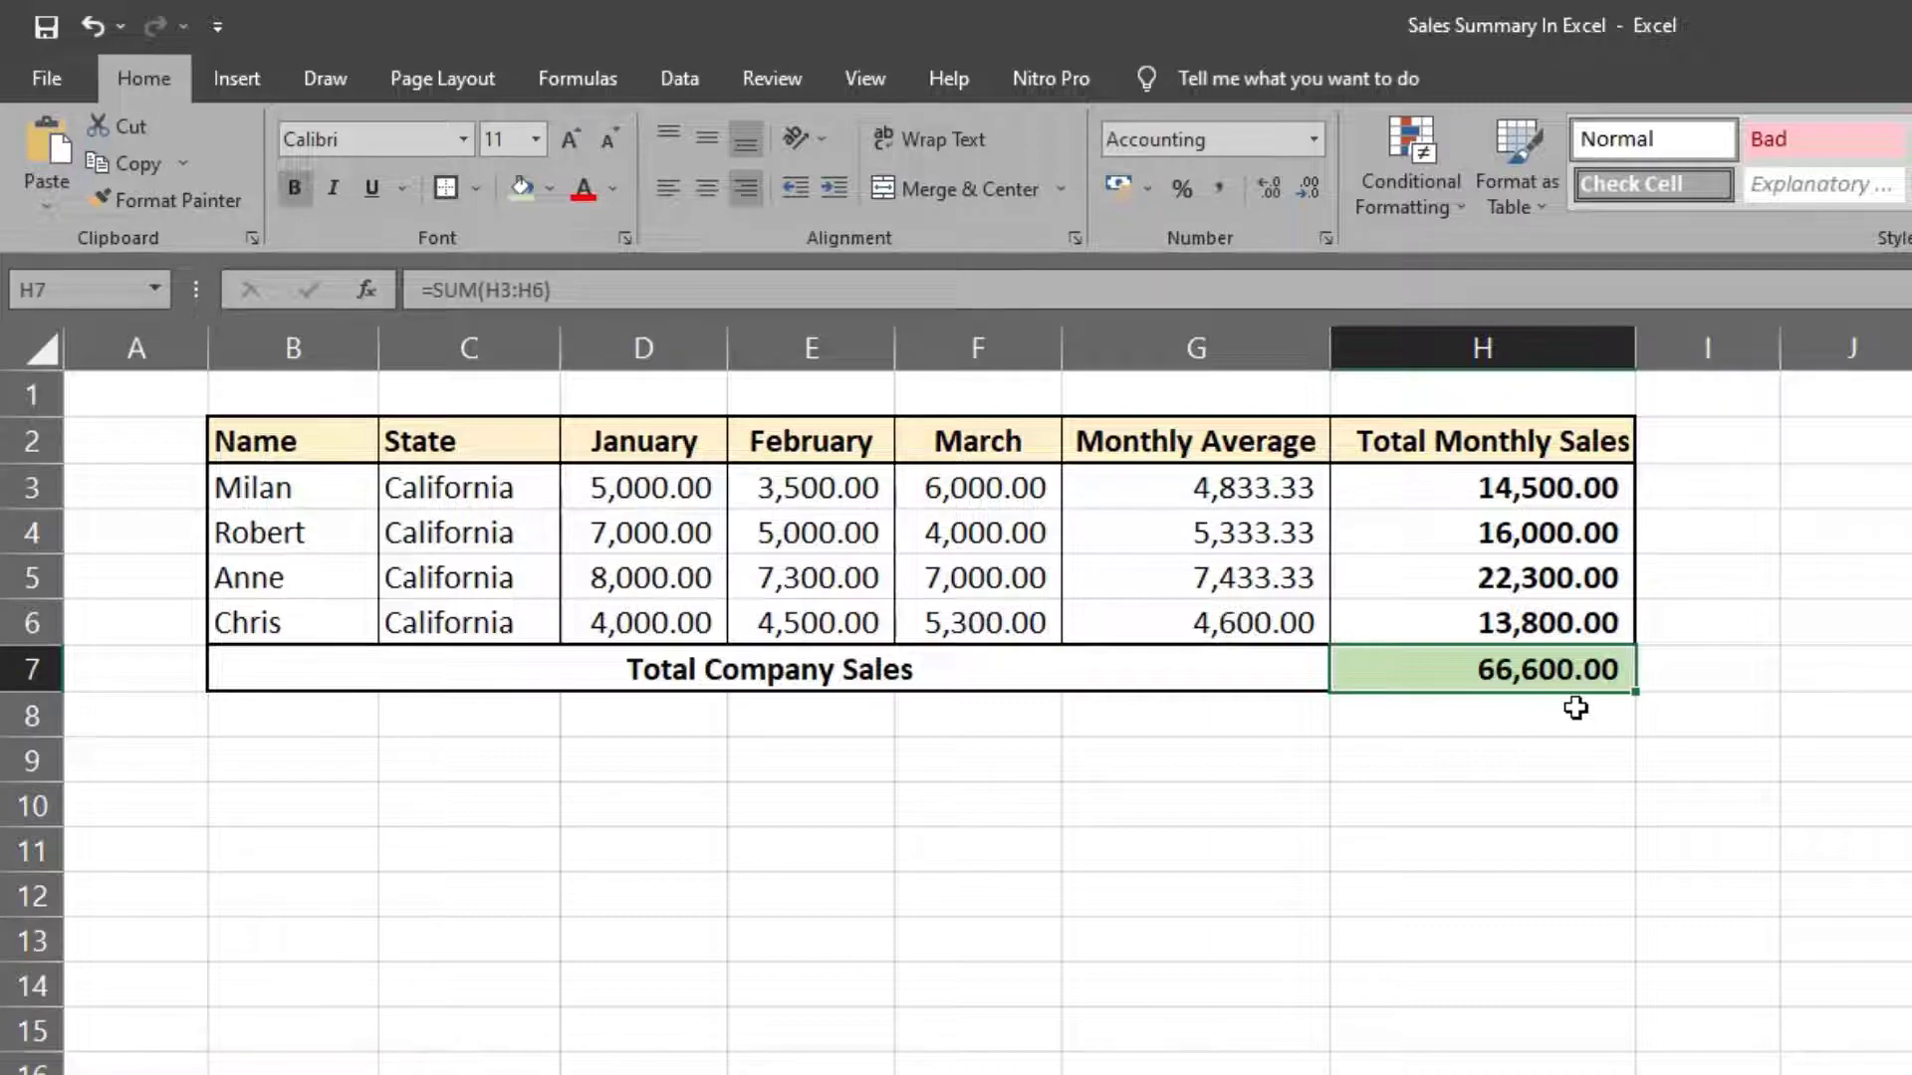
pyautogui.press('Down')
pyautogui.press('Down')
pyautogui.press('Left')
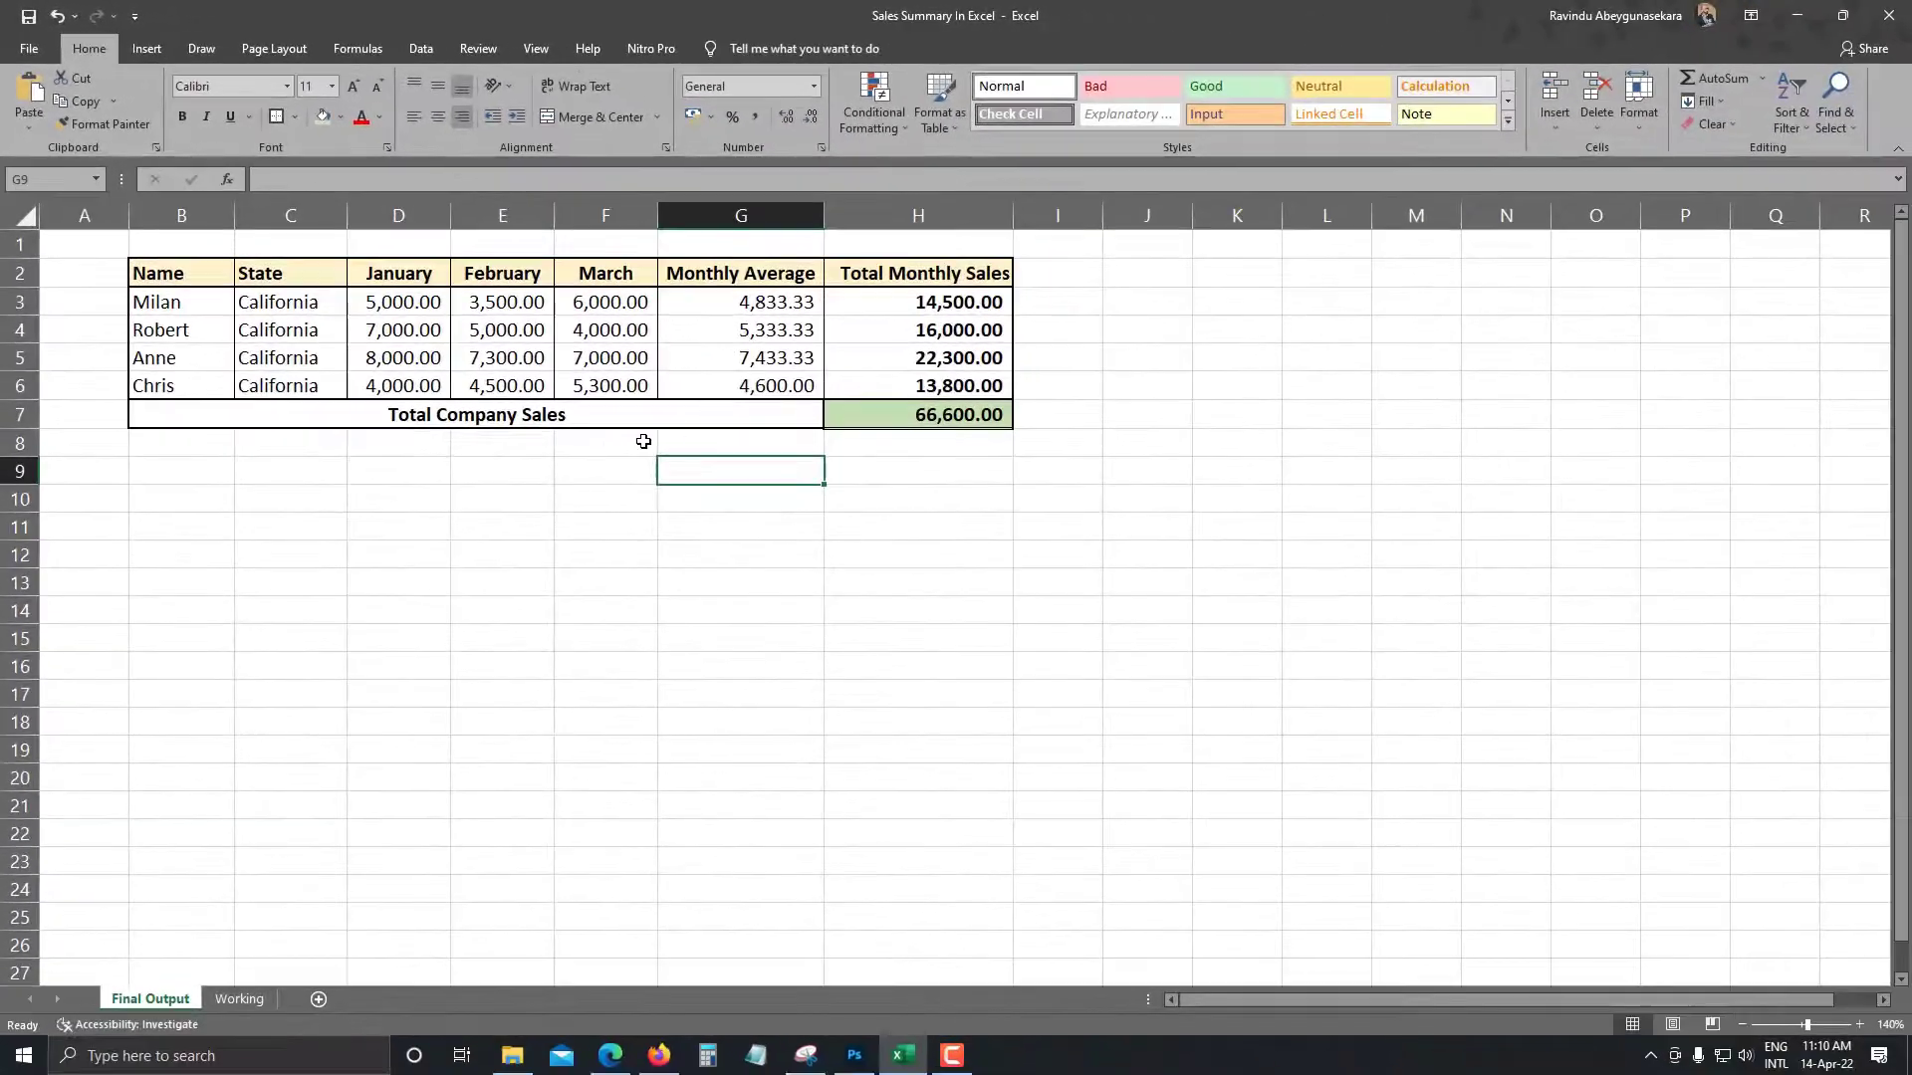
pyautogui.click(319, 465)
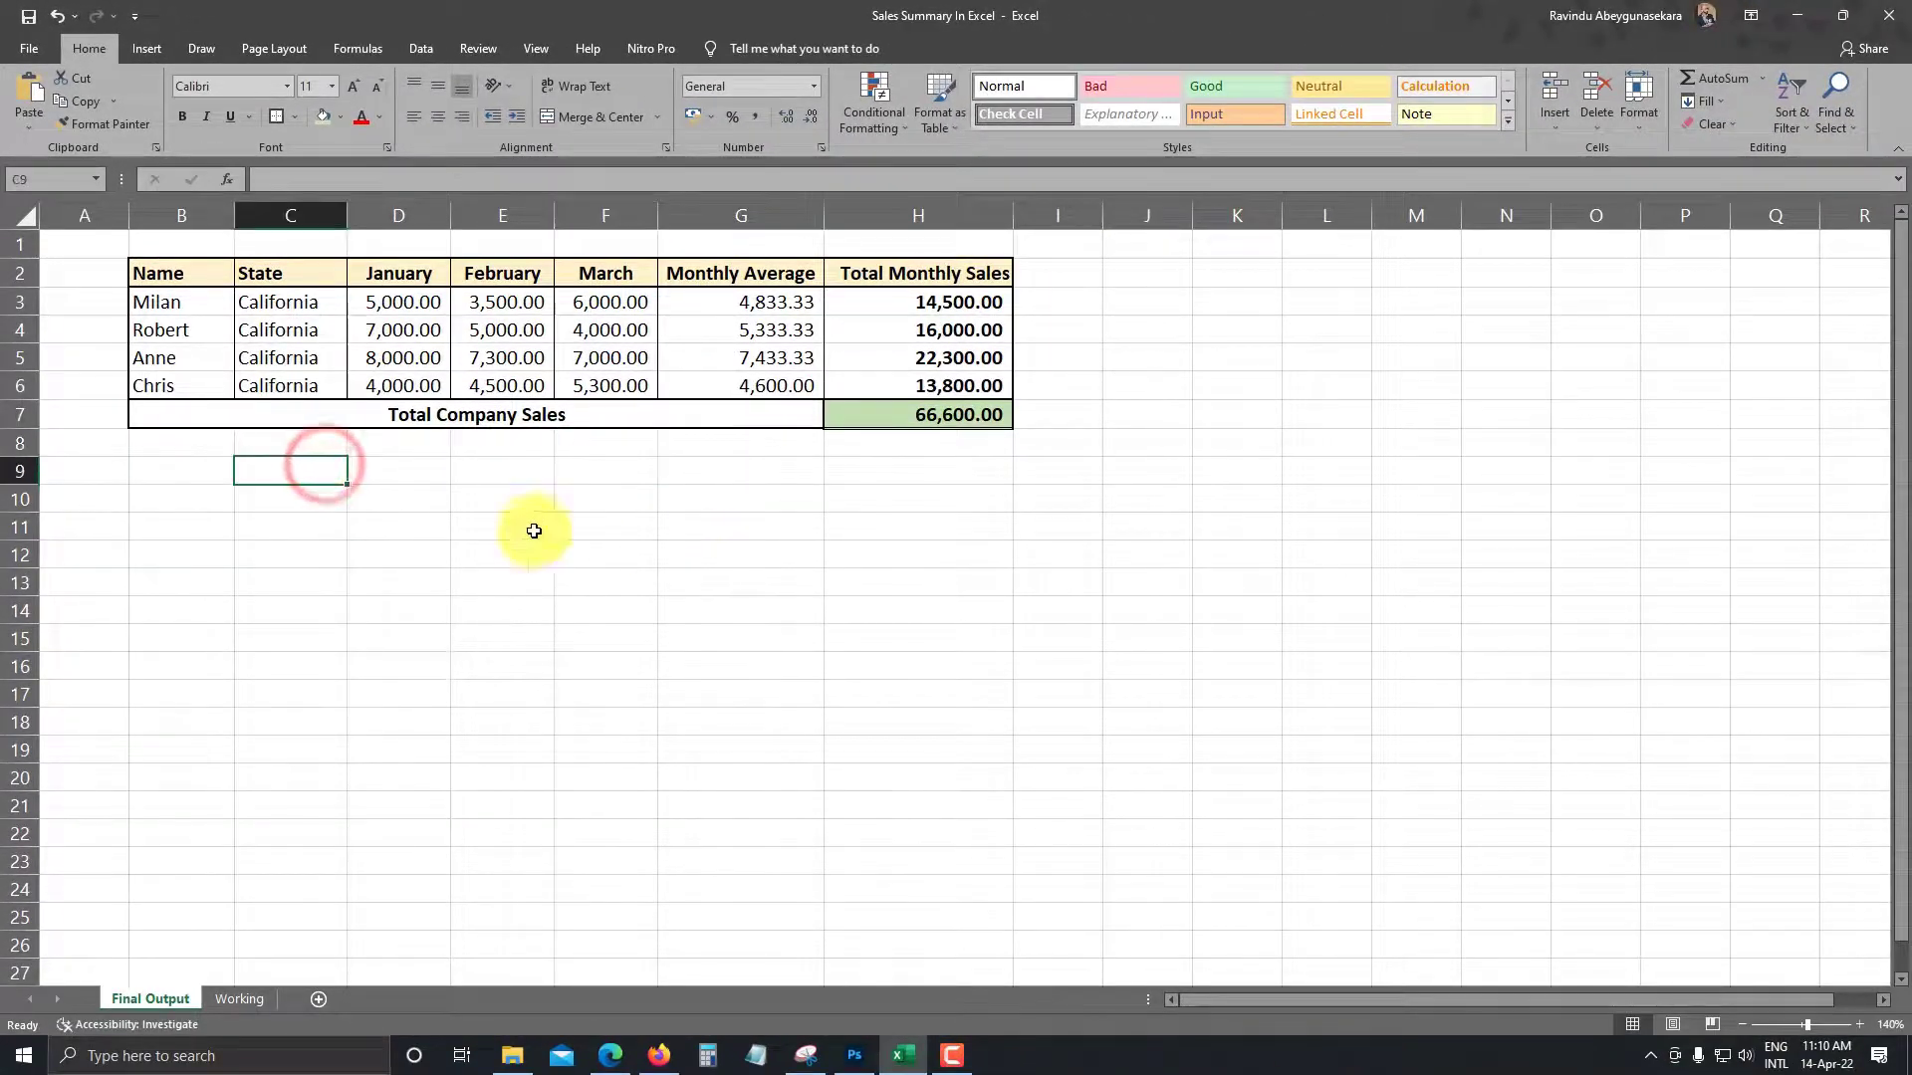
# Compare the unfinished table on the Working sheet, including its Total Sales column, with the Final Output sheet
pyautogui.click(237, 998)
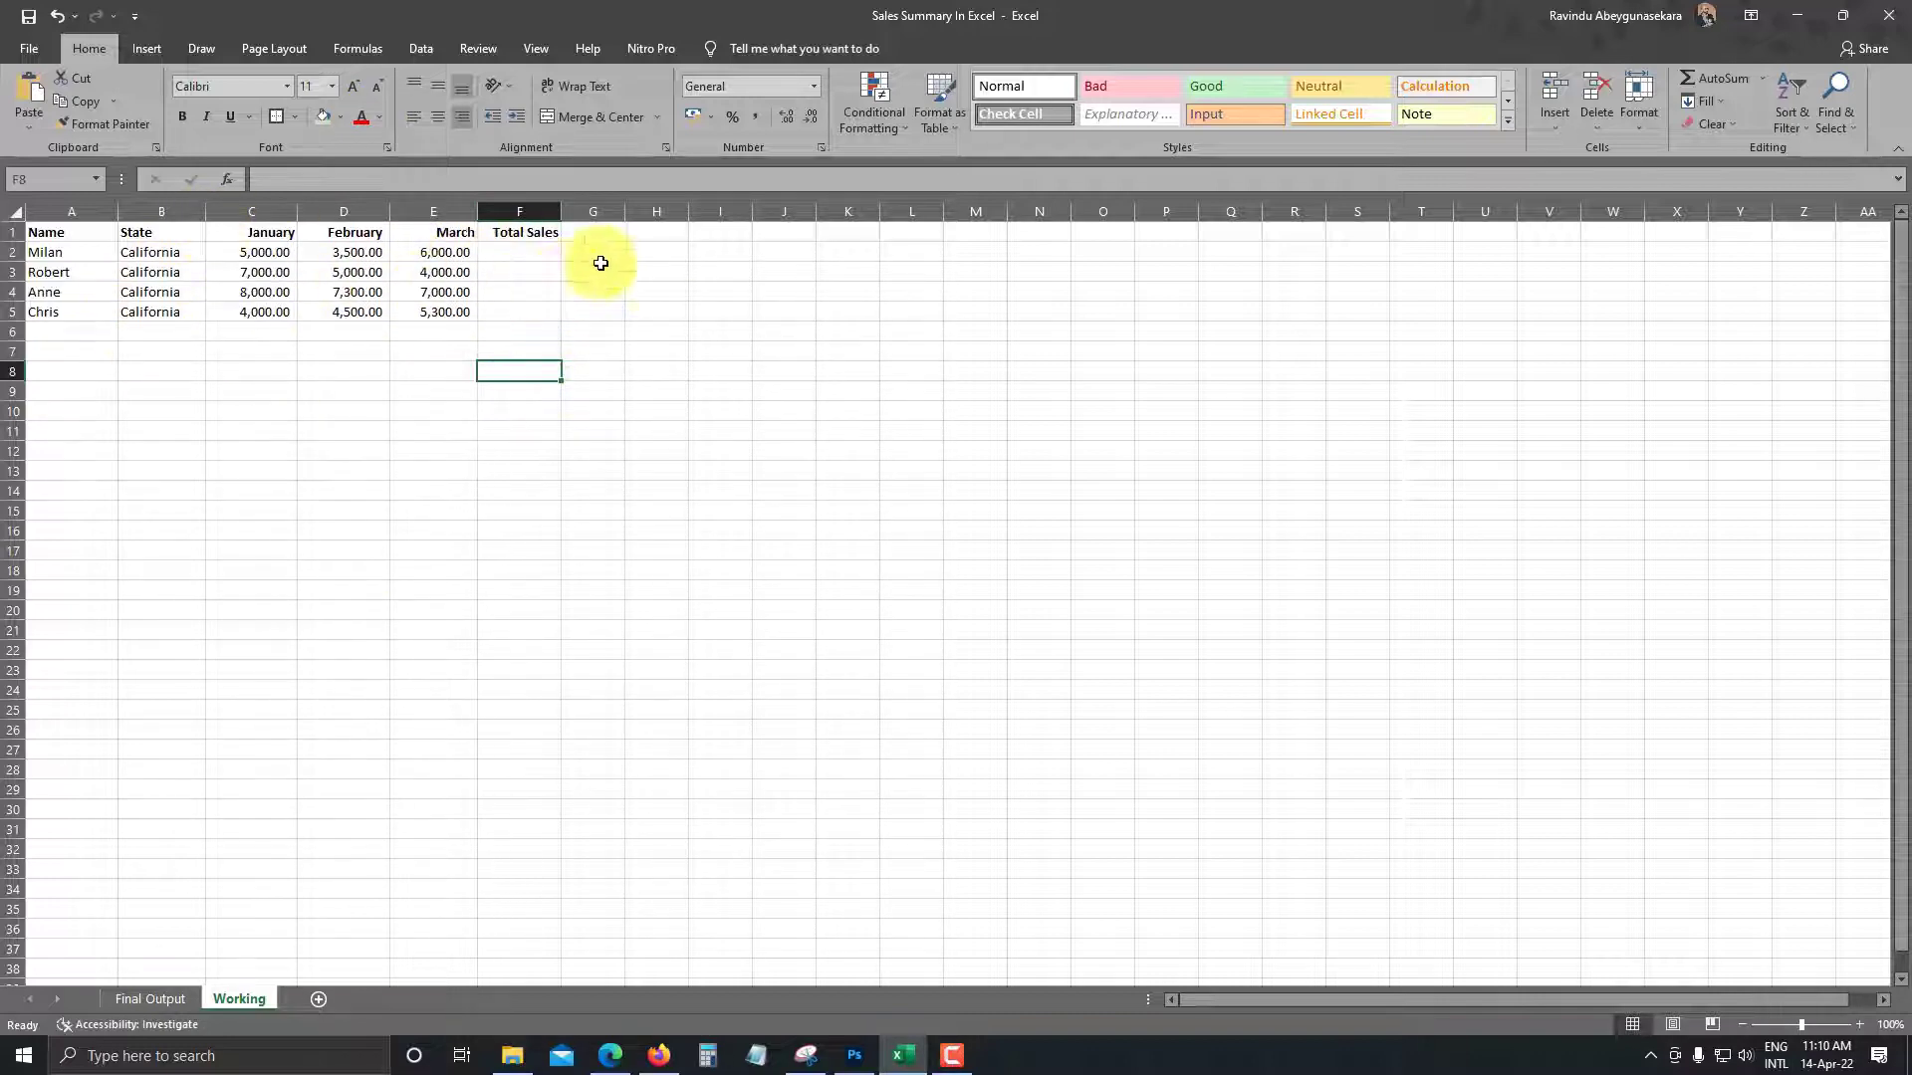
pyautogui.moveTo(539, 252); pyautogui.dragTo(537, 349)
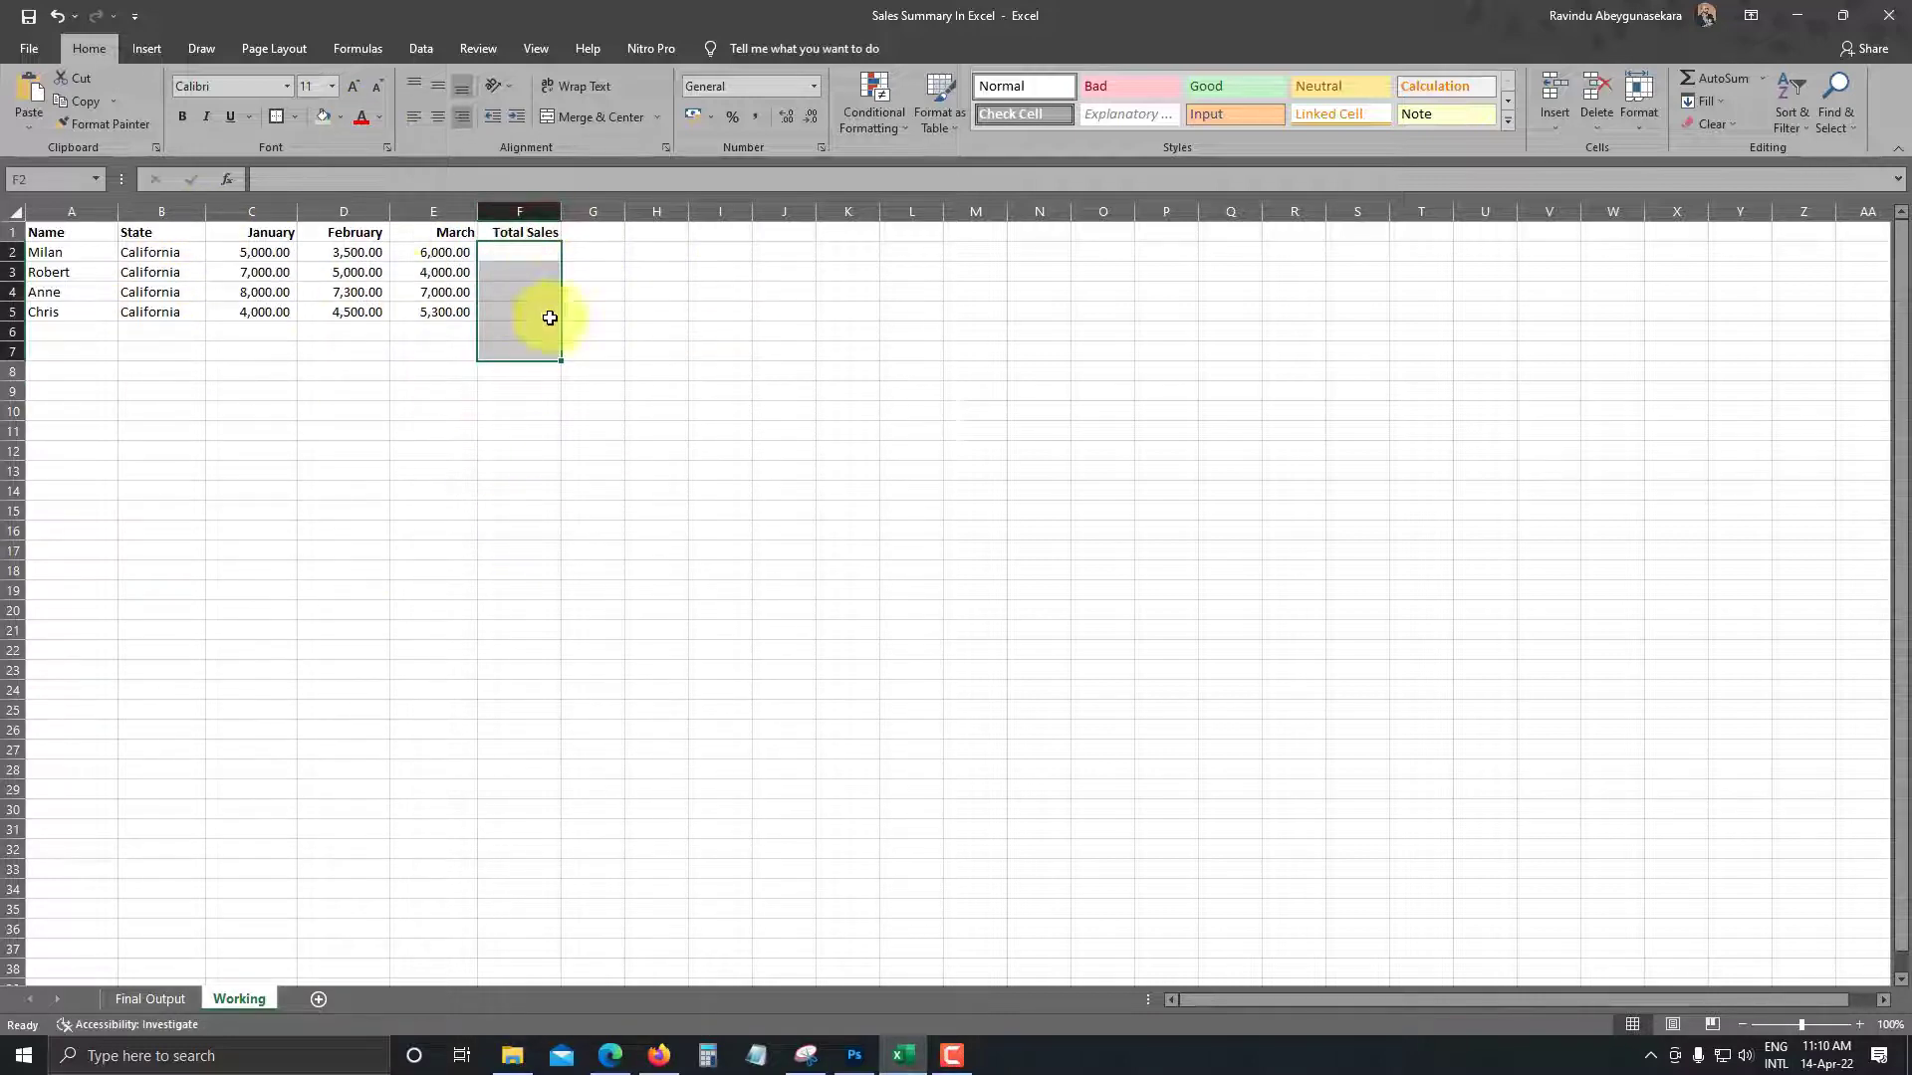
pyautogui.click(449, 370)
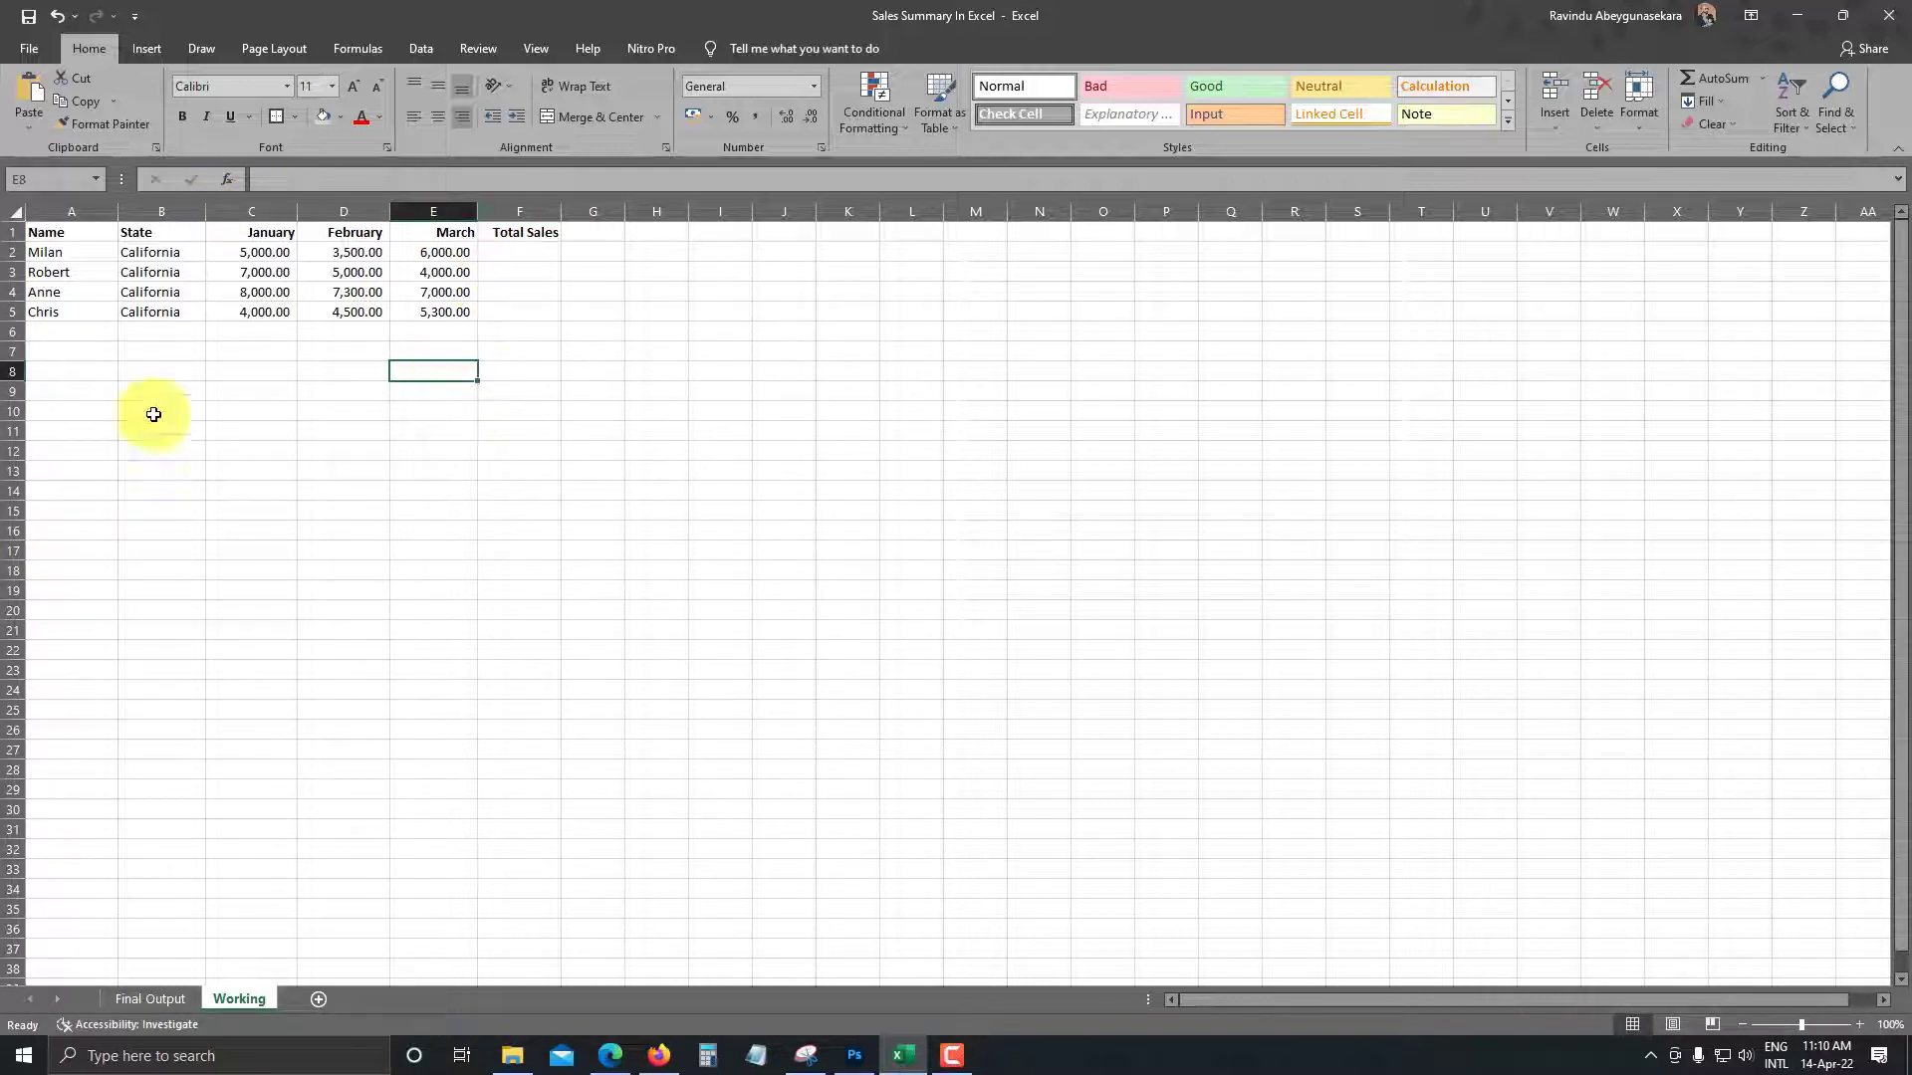
pyautogui.click(147, 998)
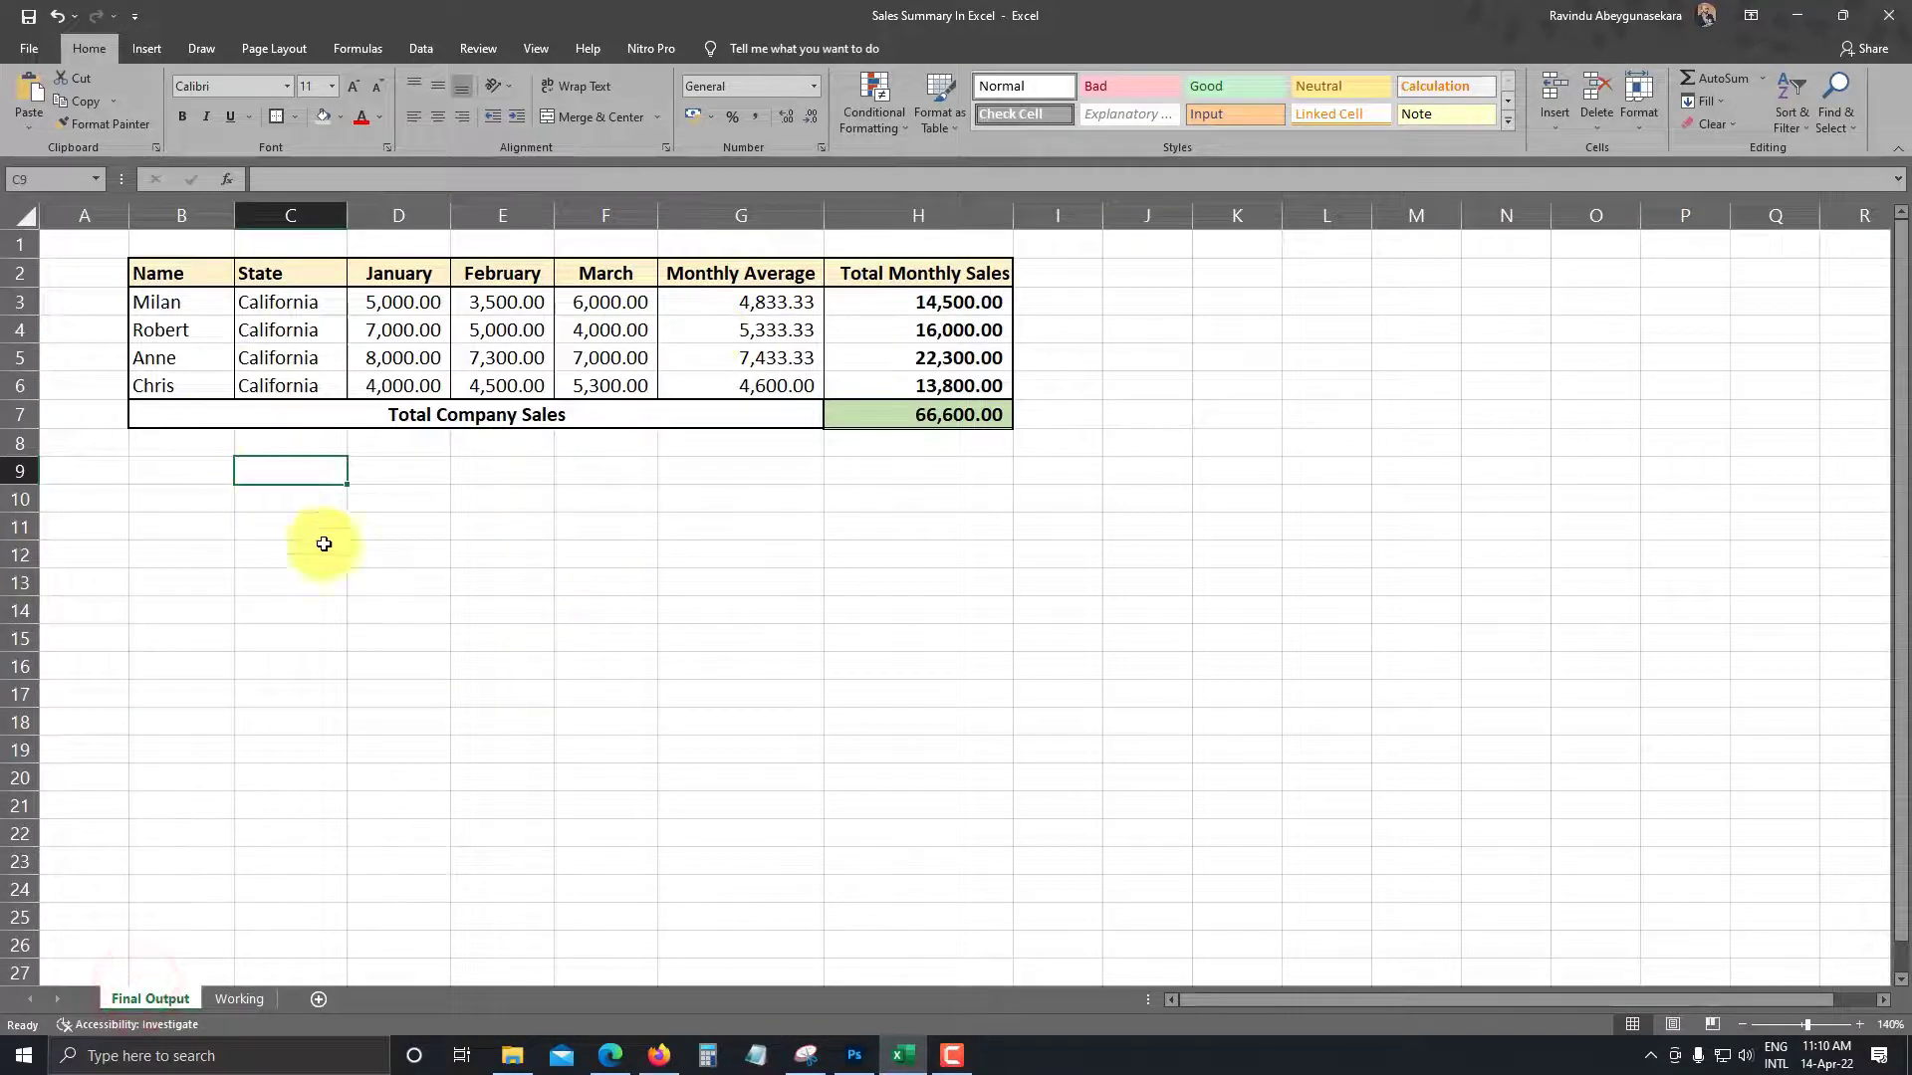
pyautogui.click(217, 999)
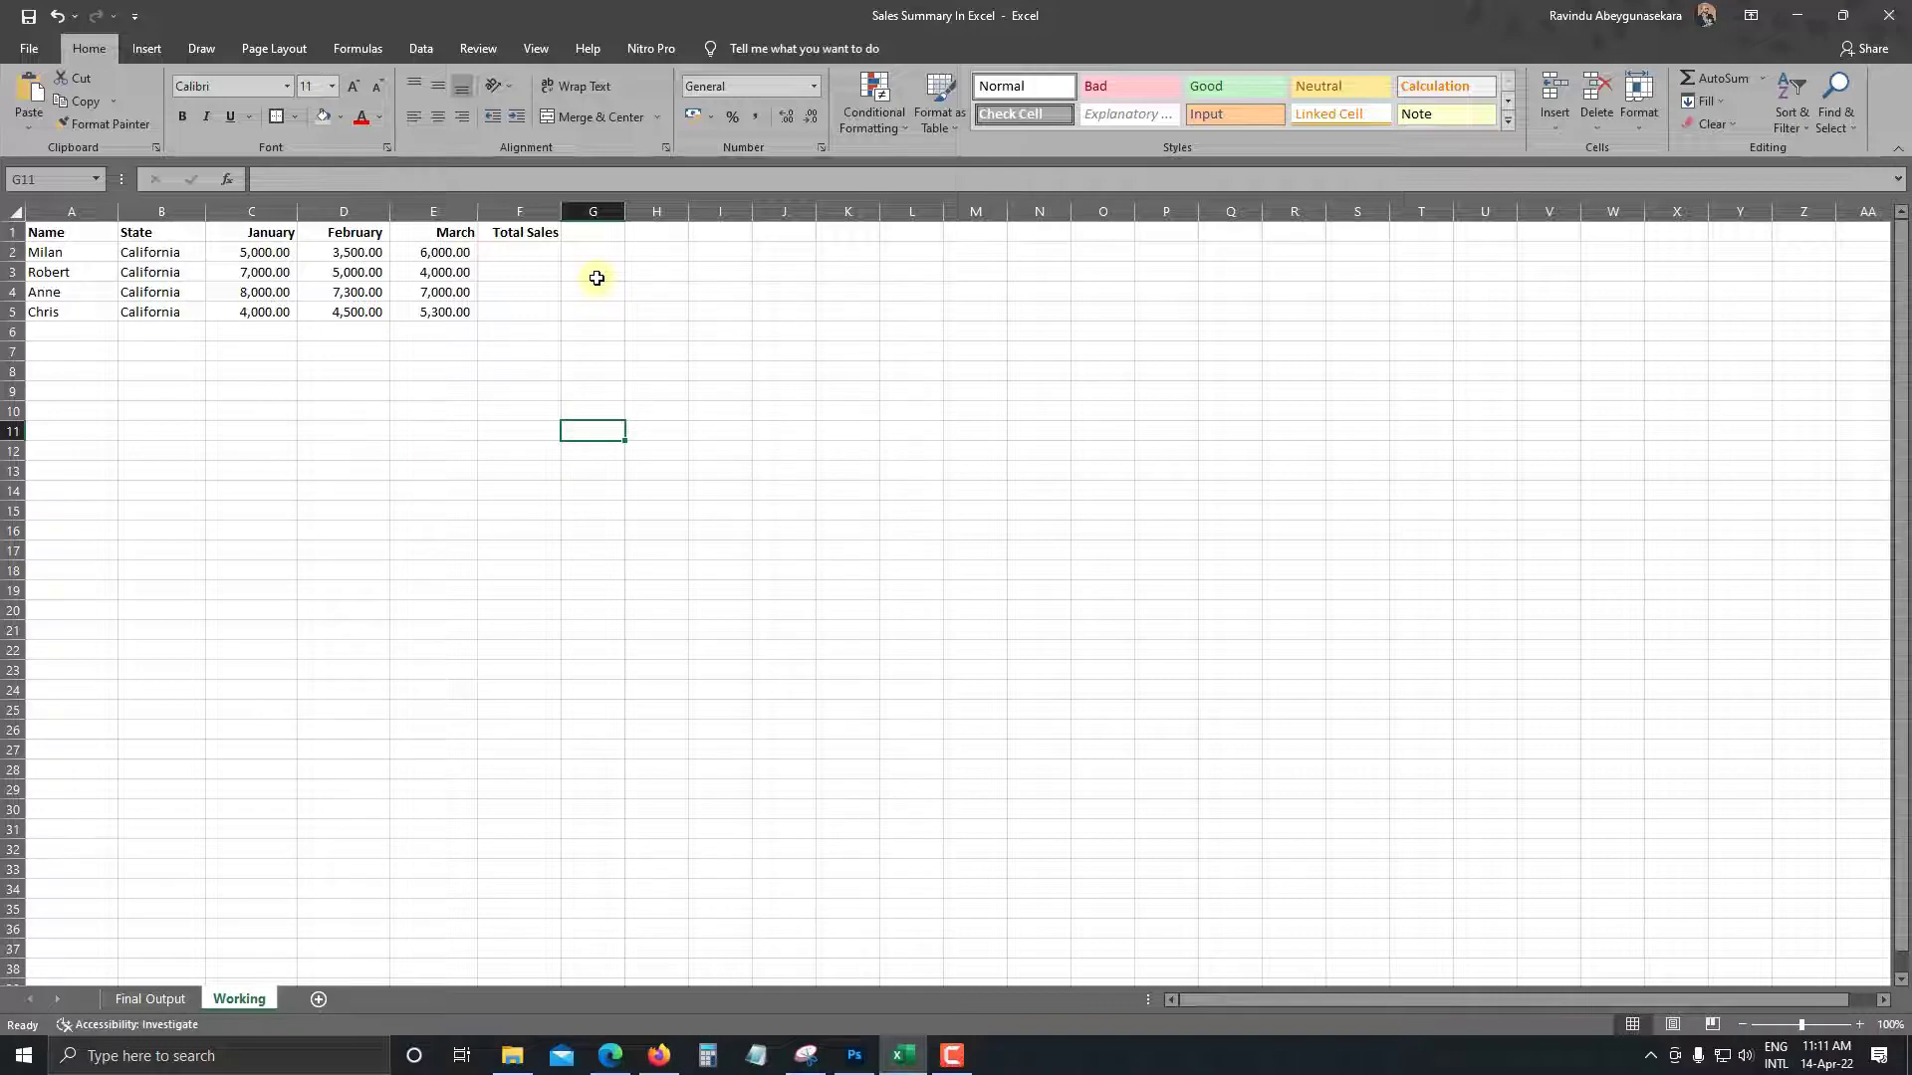
pyautogui.click(339, 332)
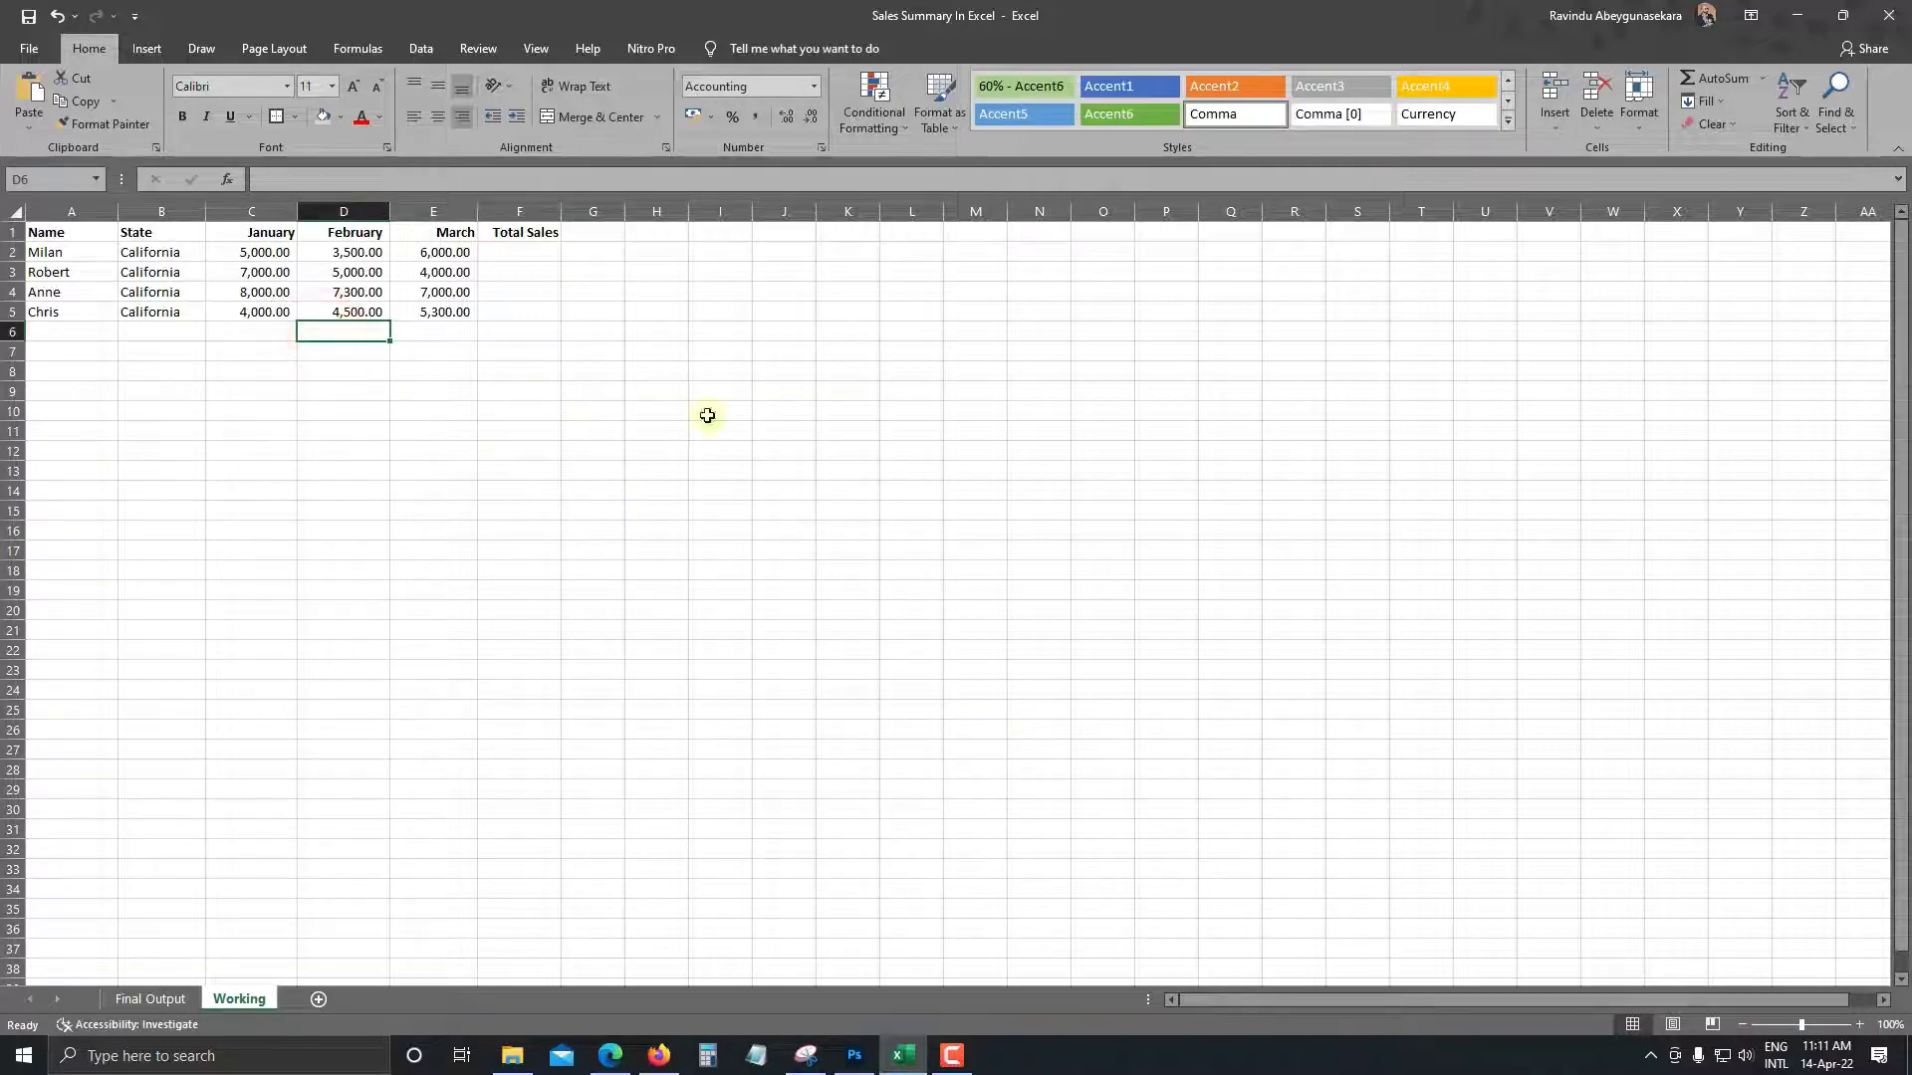
pyautogui.click(361, 310)
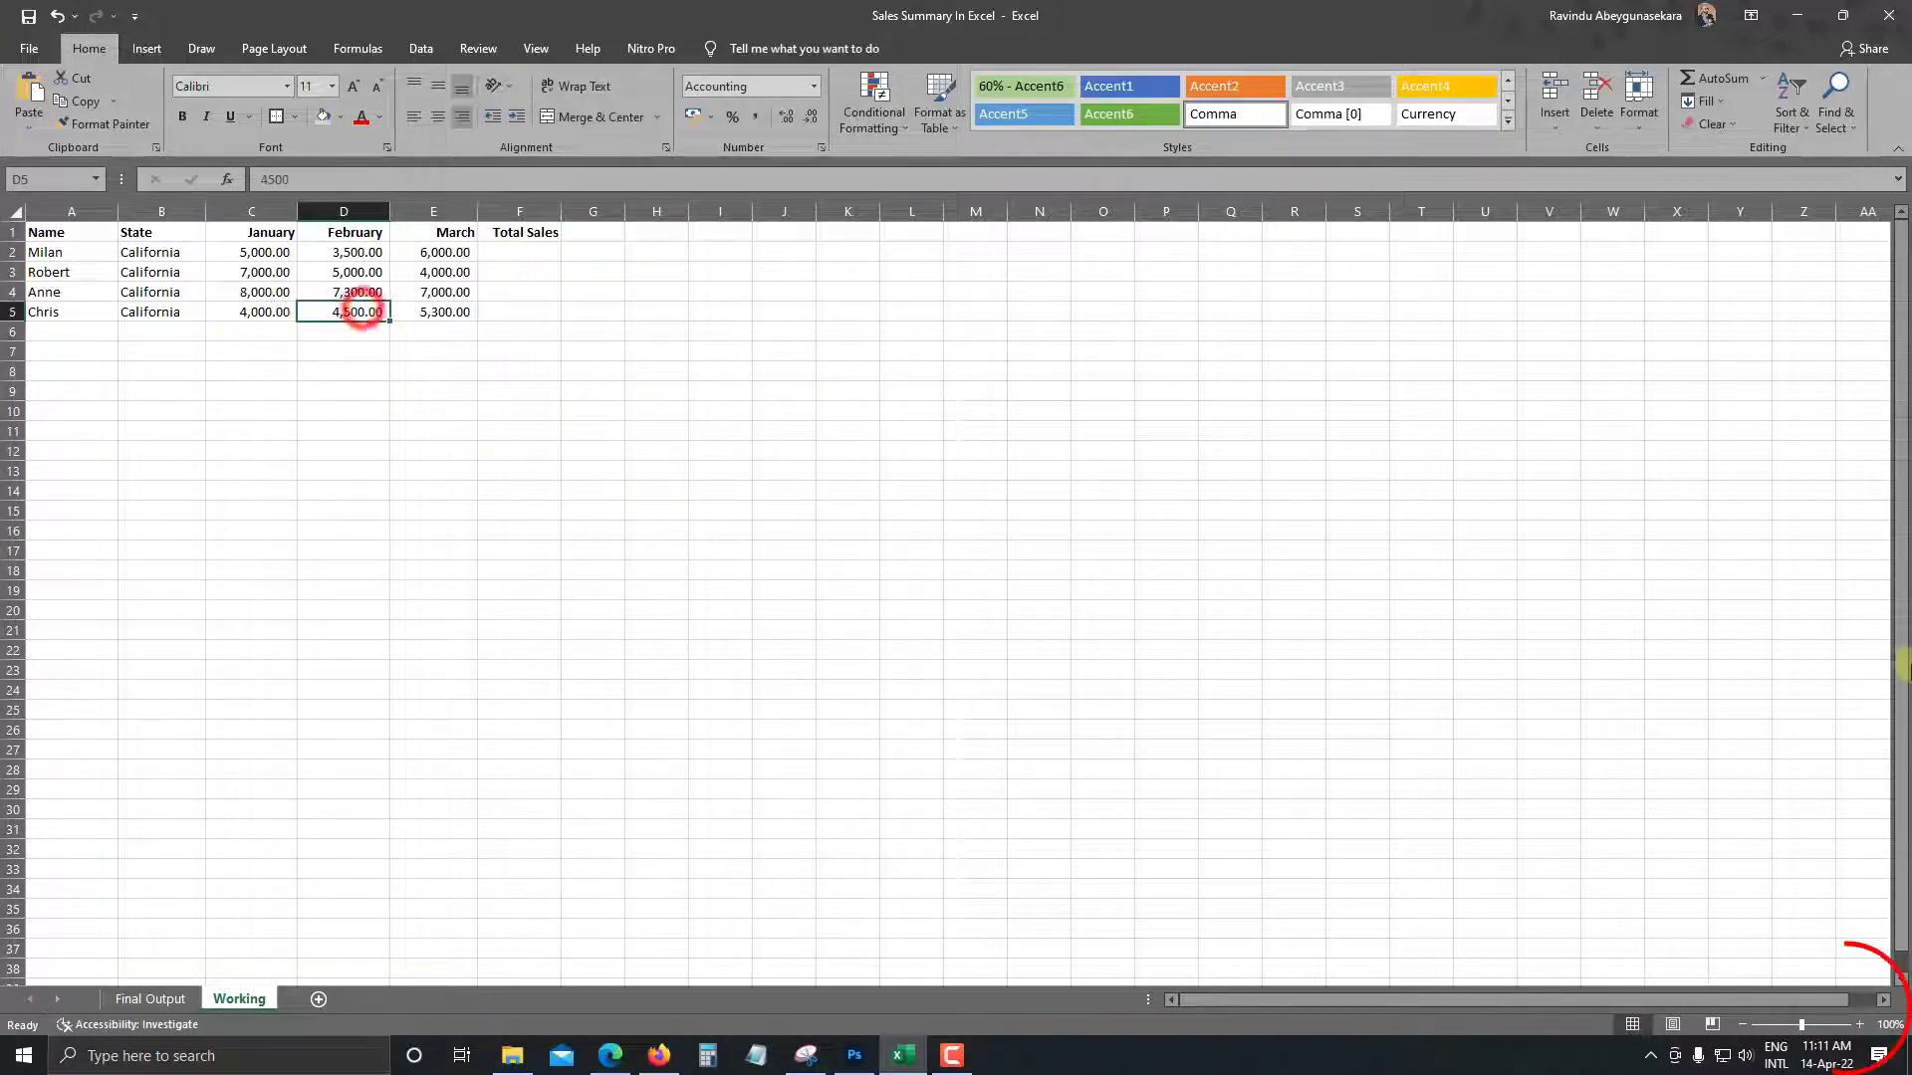
# Enlarge the Working sheet's view to 160%
pyautogui.click(1861, 1026)
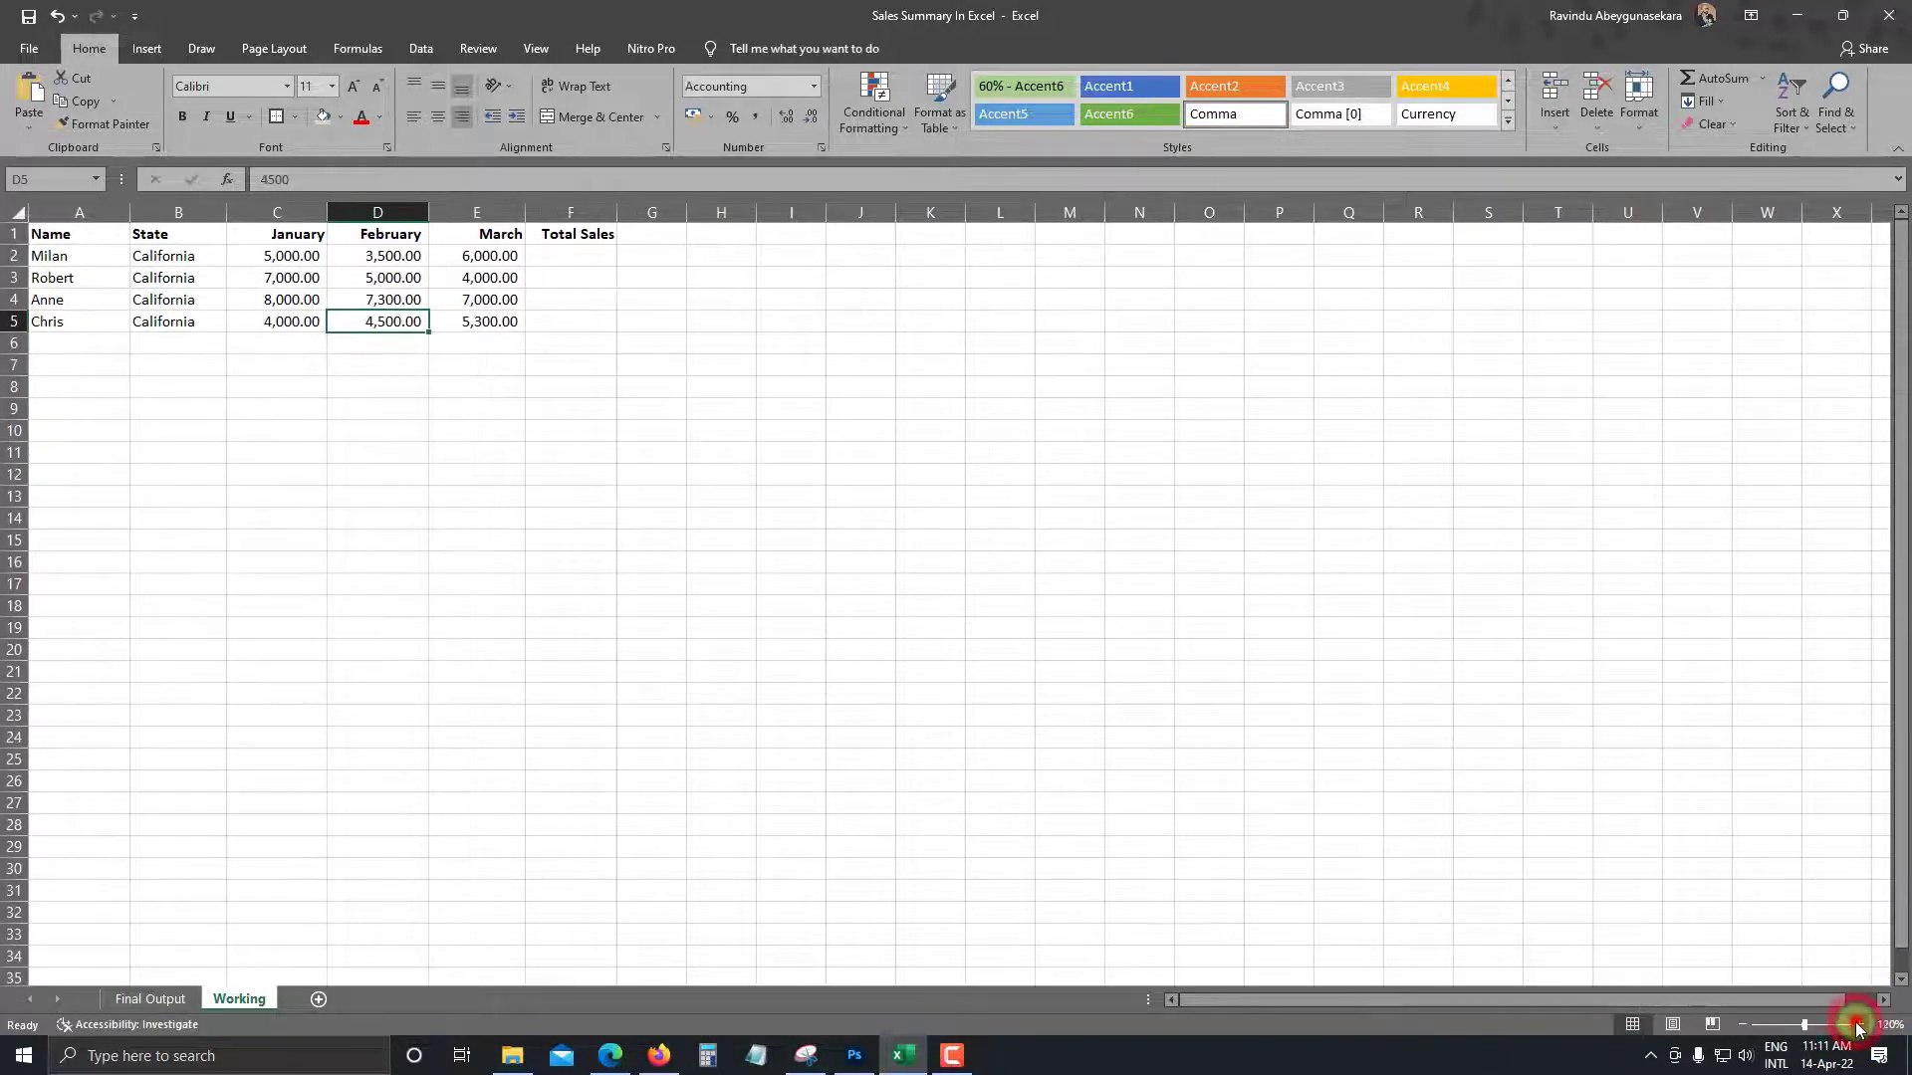
pyautogui.click(1861, 1025)
pyautogui.click(1858, 1025)
pyautogui.click(1858, 1025)
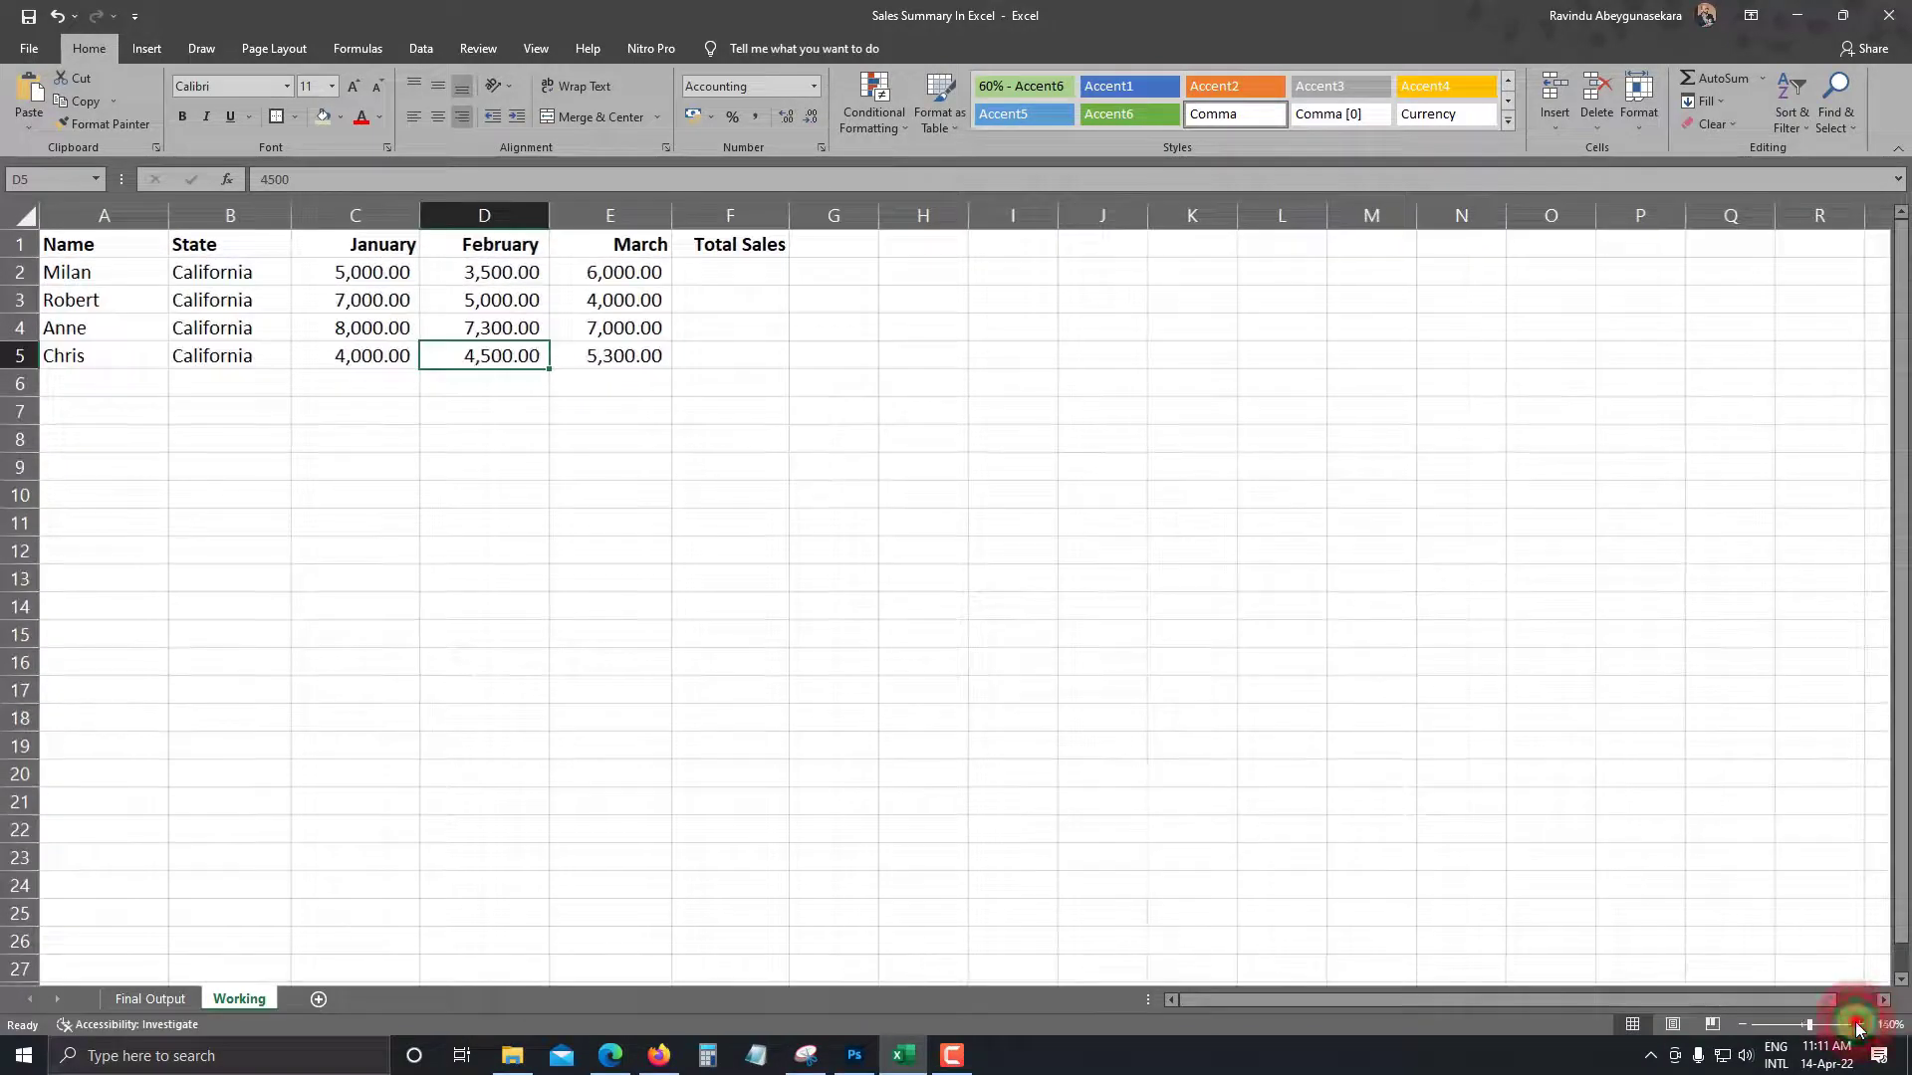
pyautogui.click(1858, 1026)
pyautogui.click(1858, 1025)
pyautogui.click(997, 694)
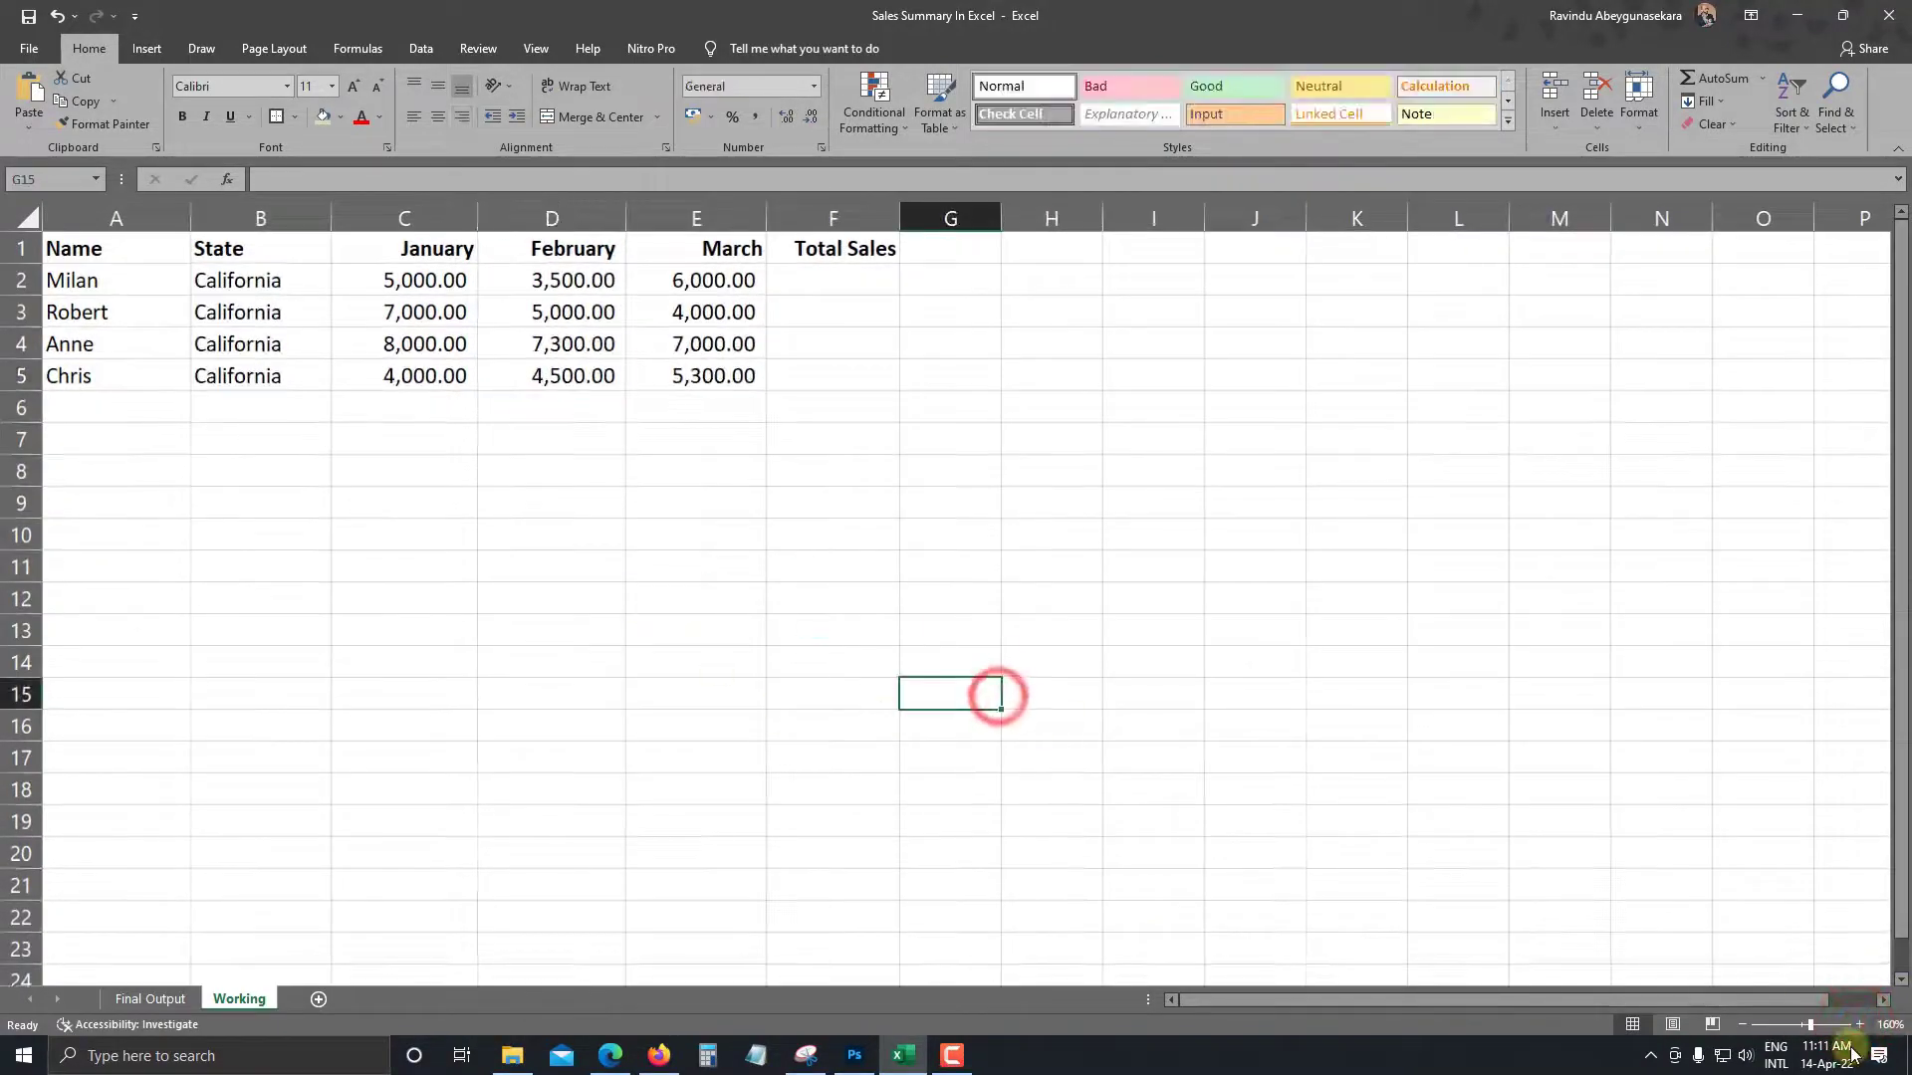
pyautogui.click(601, 471)
pyautogui.click(634, 473)
pyautogui.click(226, 478)
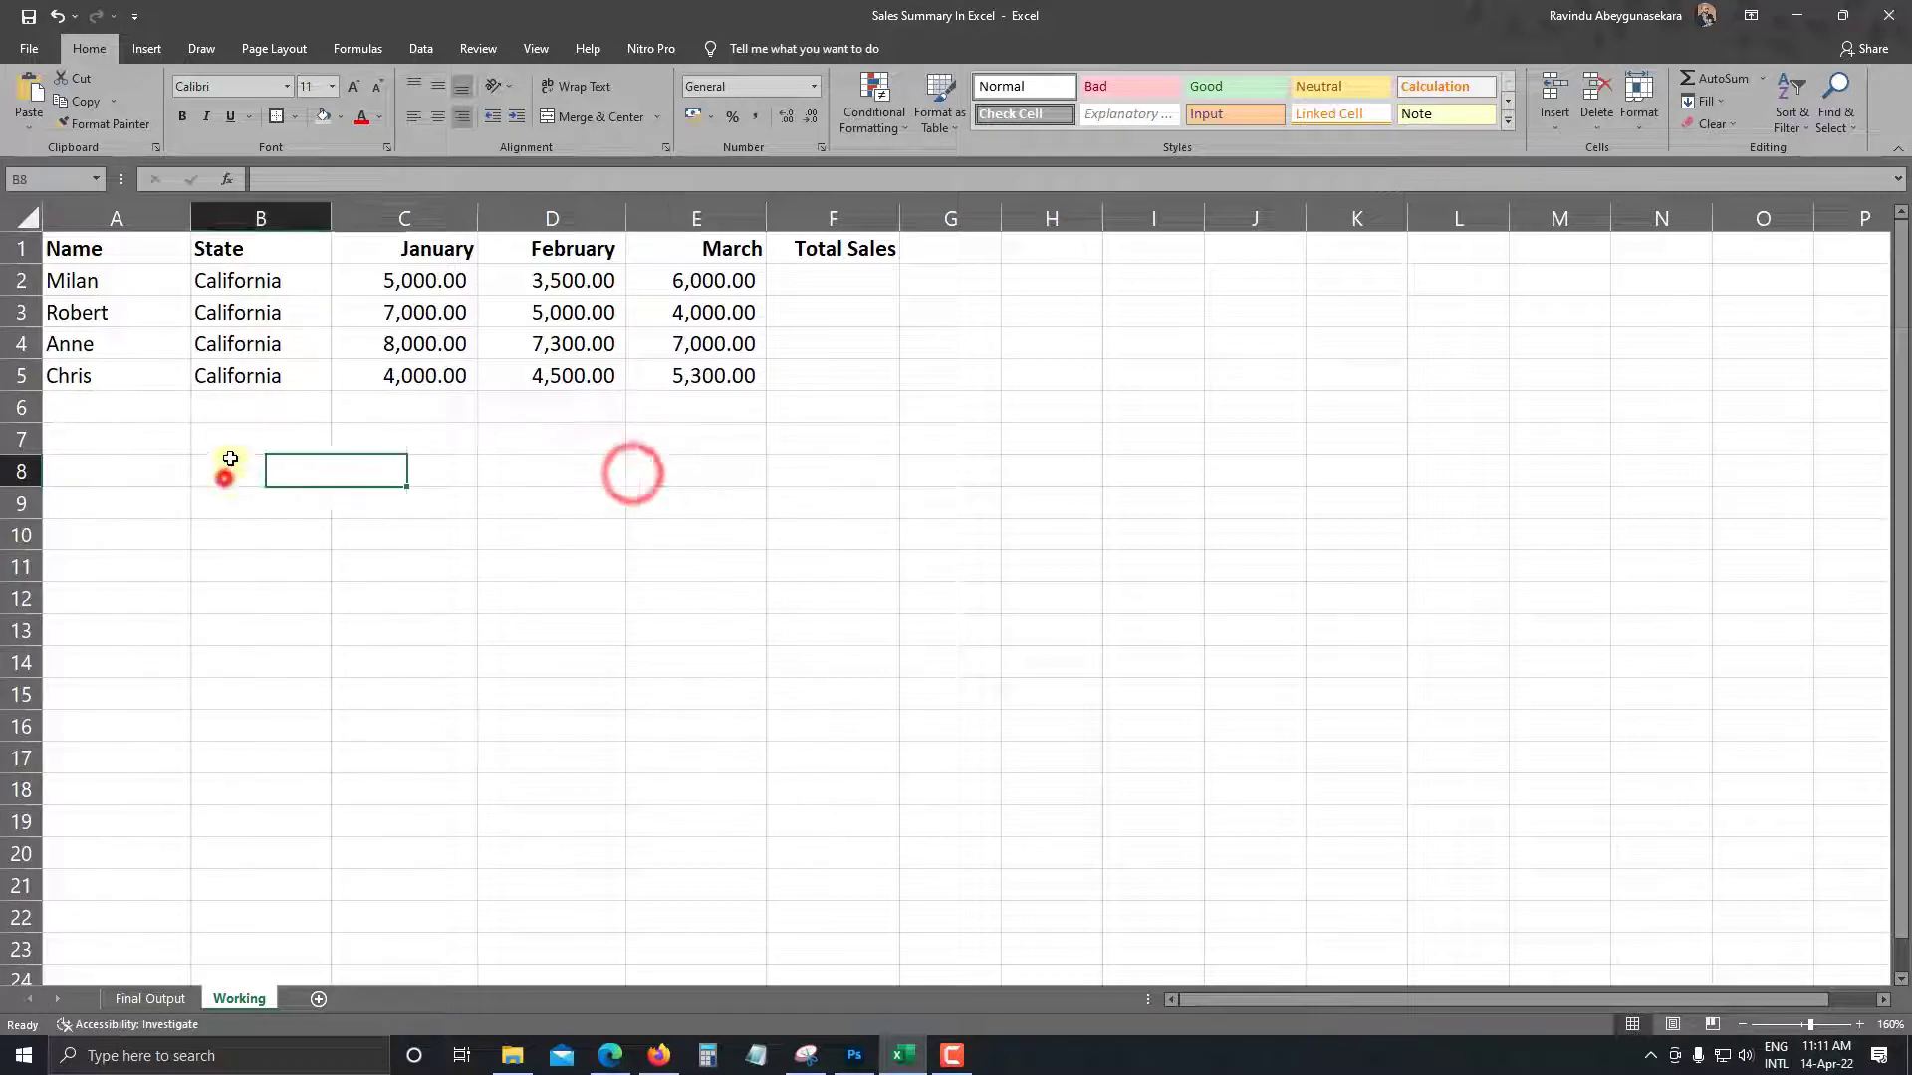
pyautogui.click(666, 420)
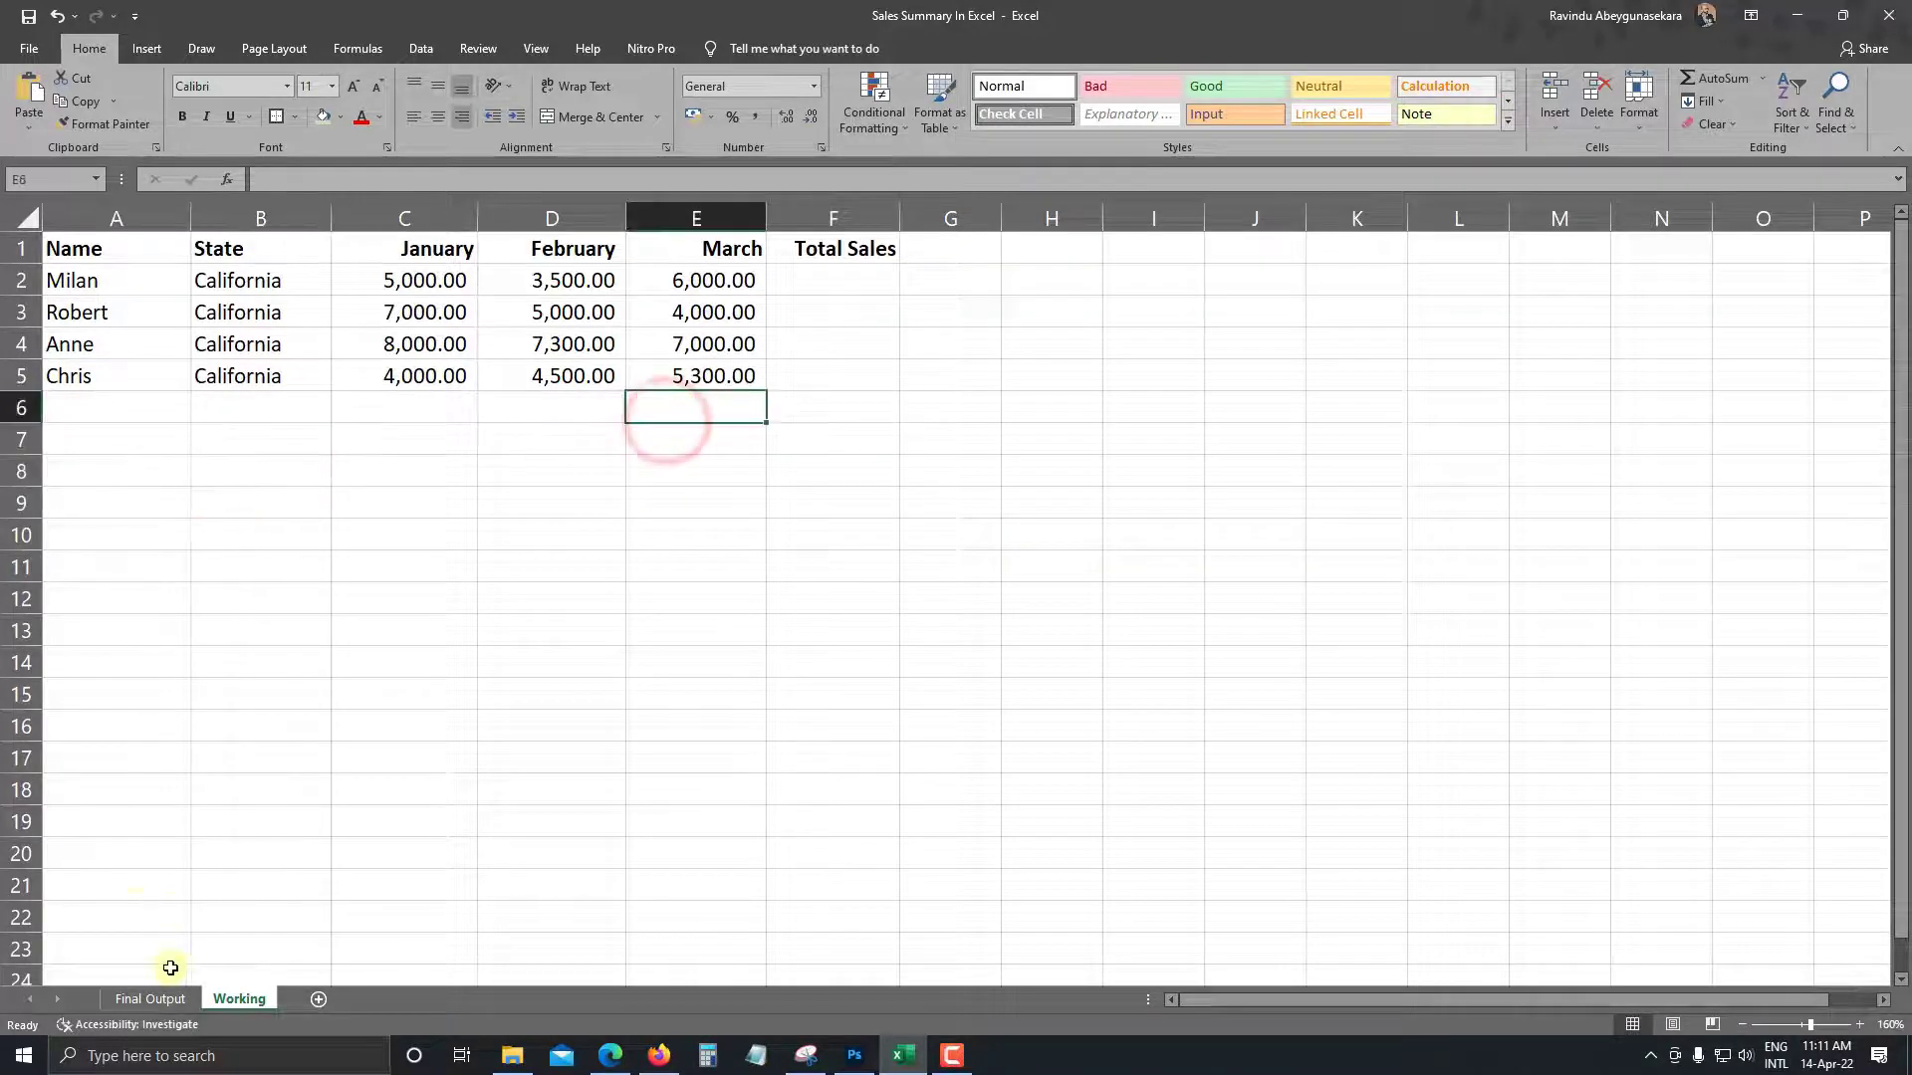
# Check the Monthly Average column on Final Output and insert a blank column before Total Sales on the Working sheet
pyautogui.click(159, 1000)
pyautogui.click(751, 301)
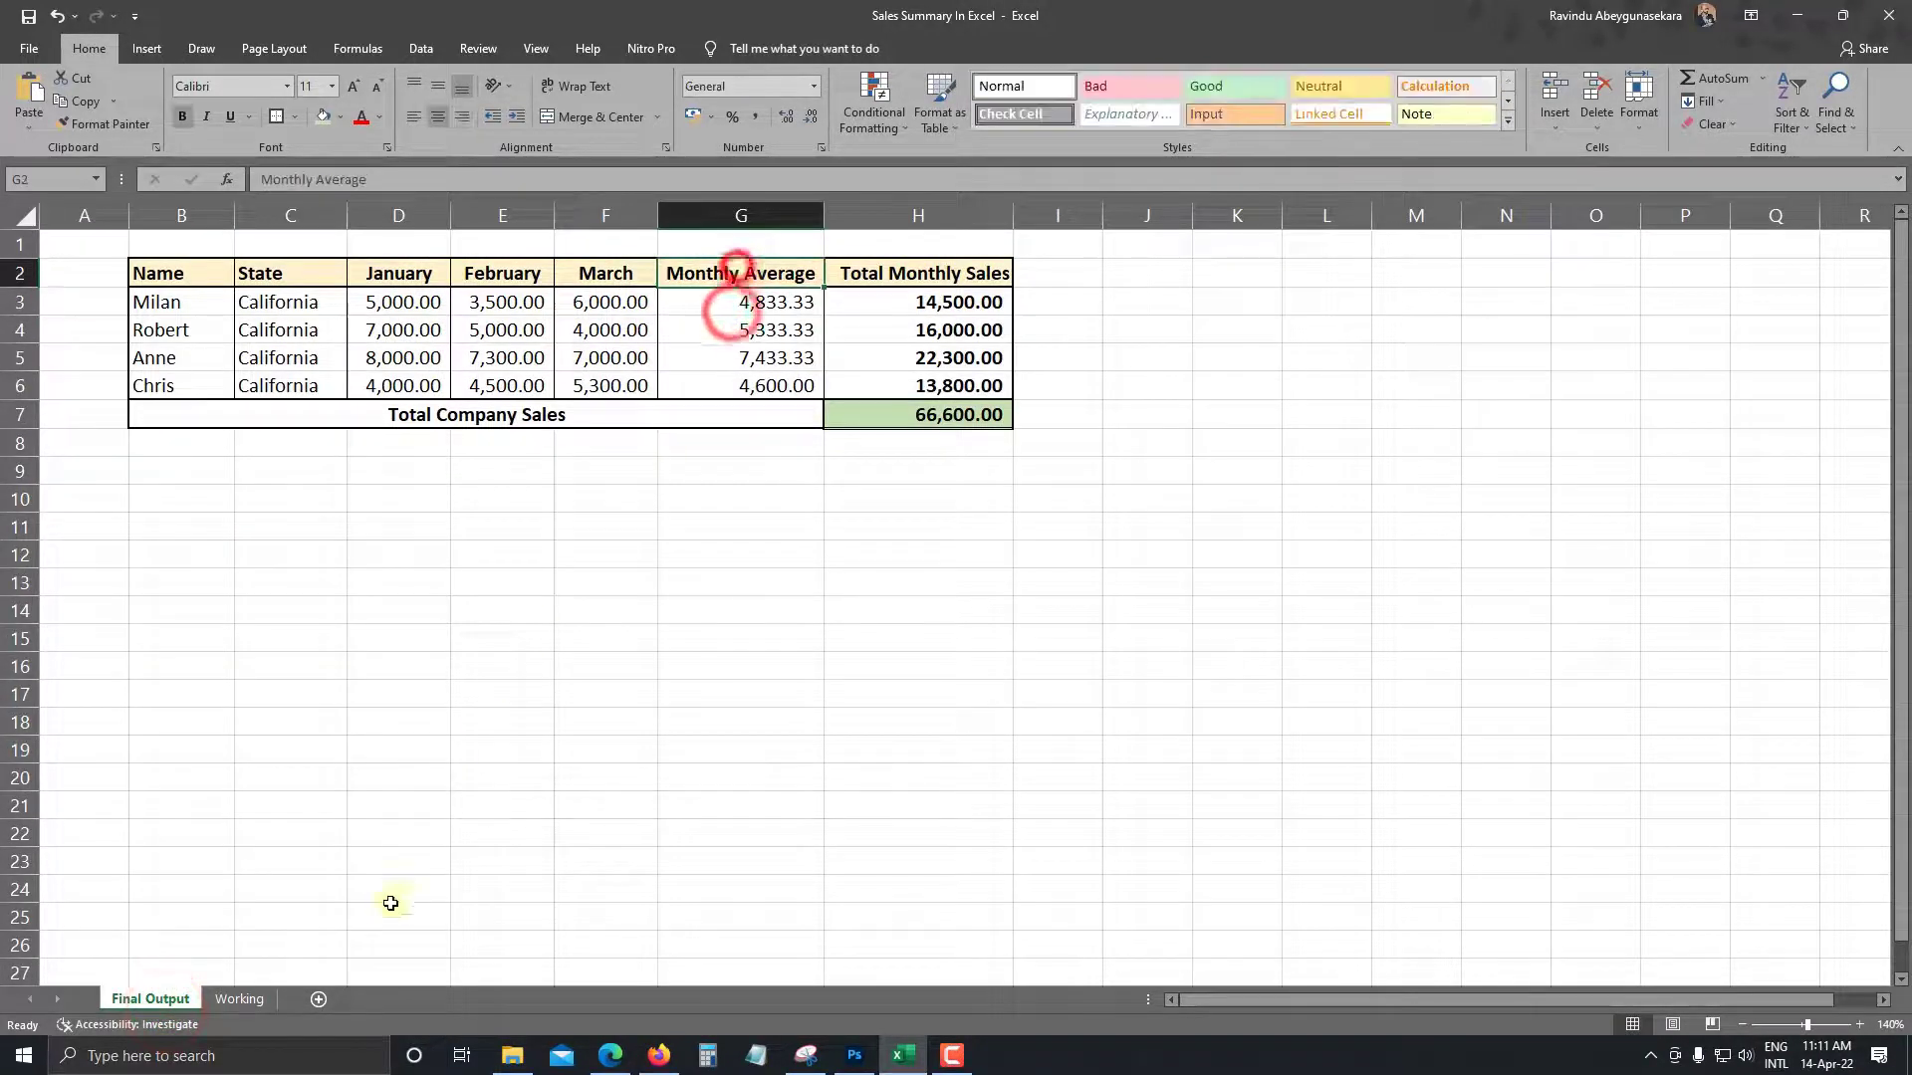
pyautogui.click(221, 998)
pyautogui.click(775, 521)
pyautogui.hotkey('ctrl', 'space')
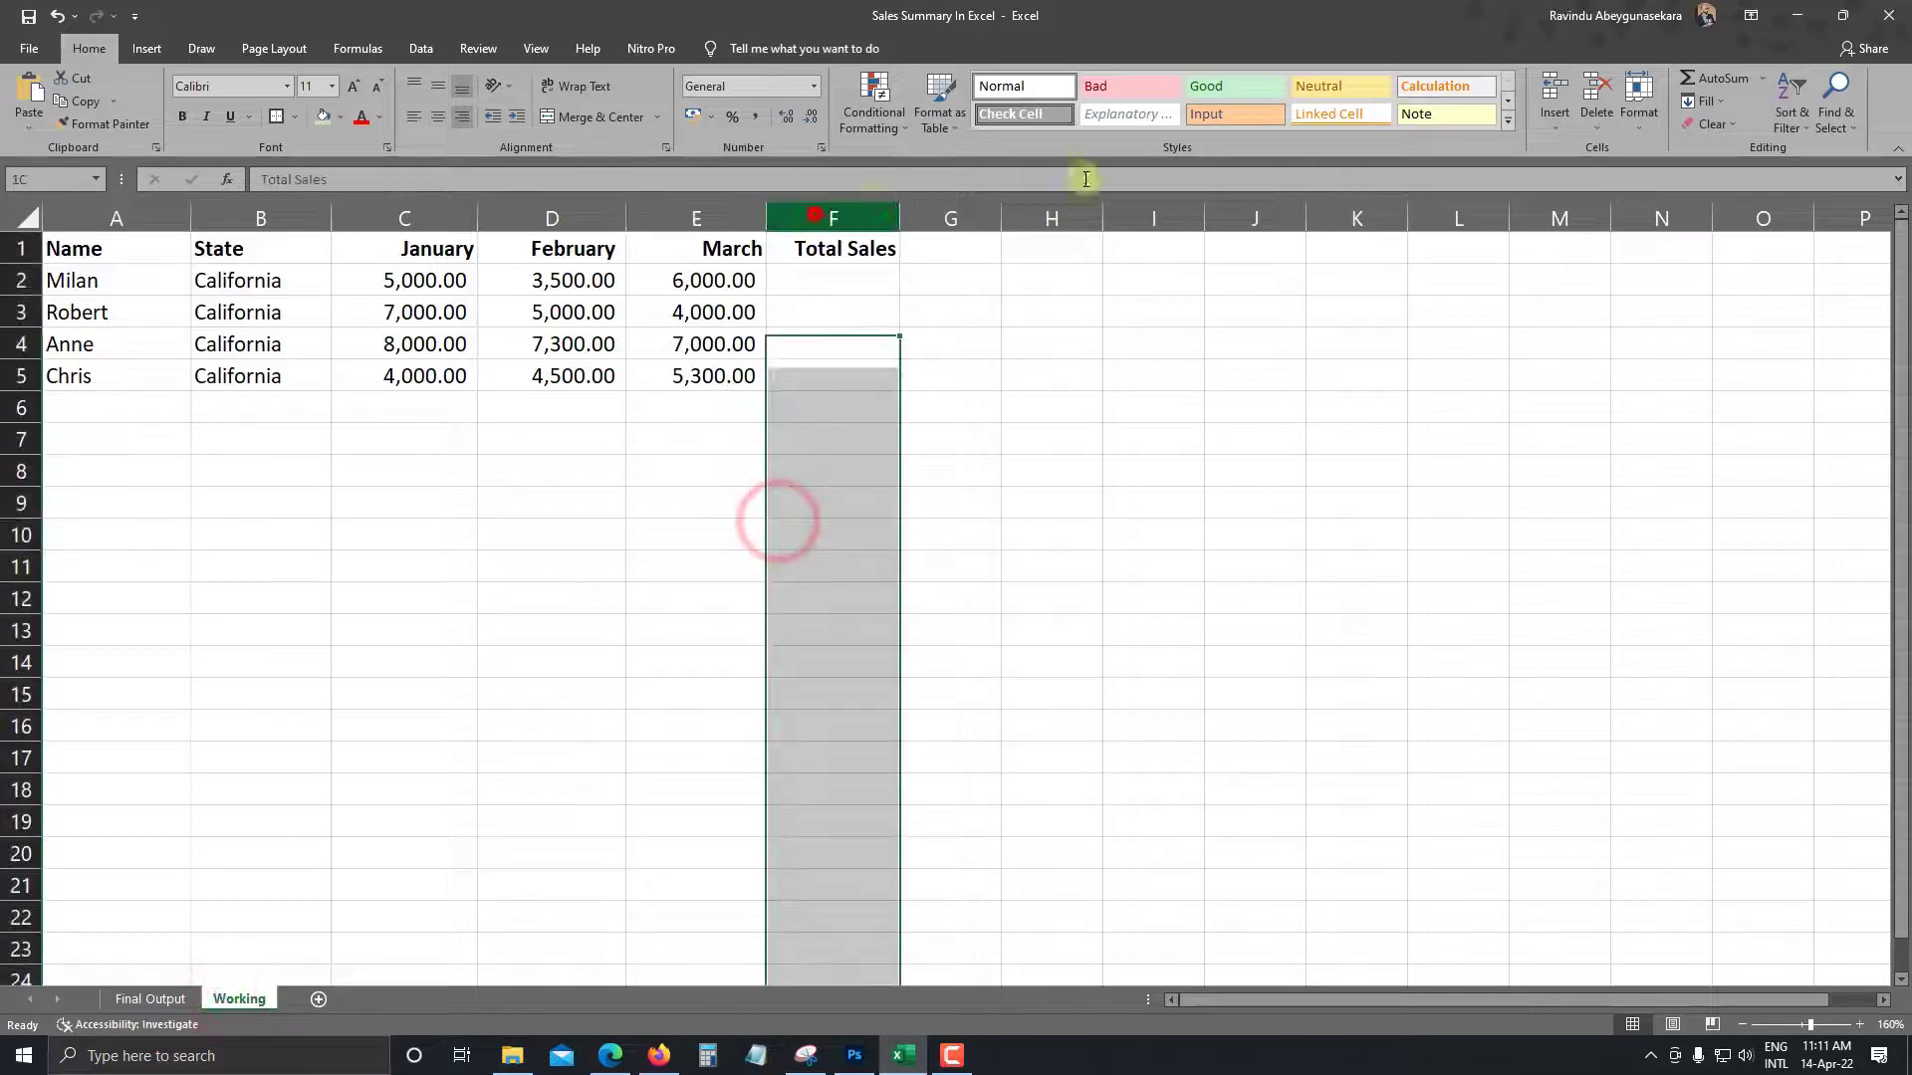
pyautogui.click(1554, 84)
pyautogui.click(1180, 661)
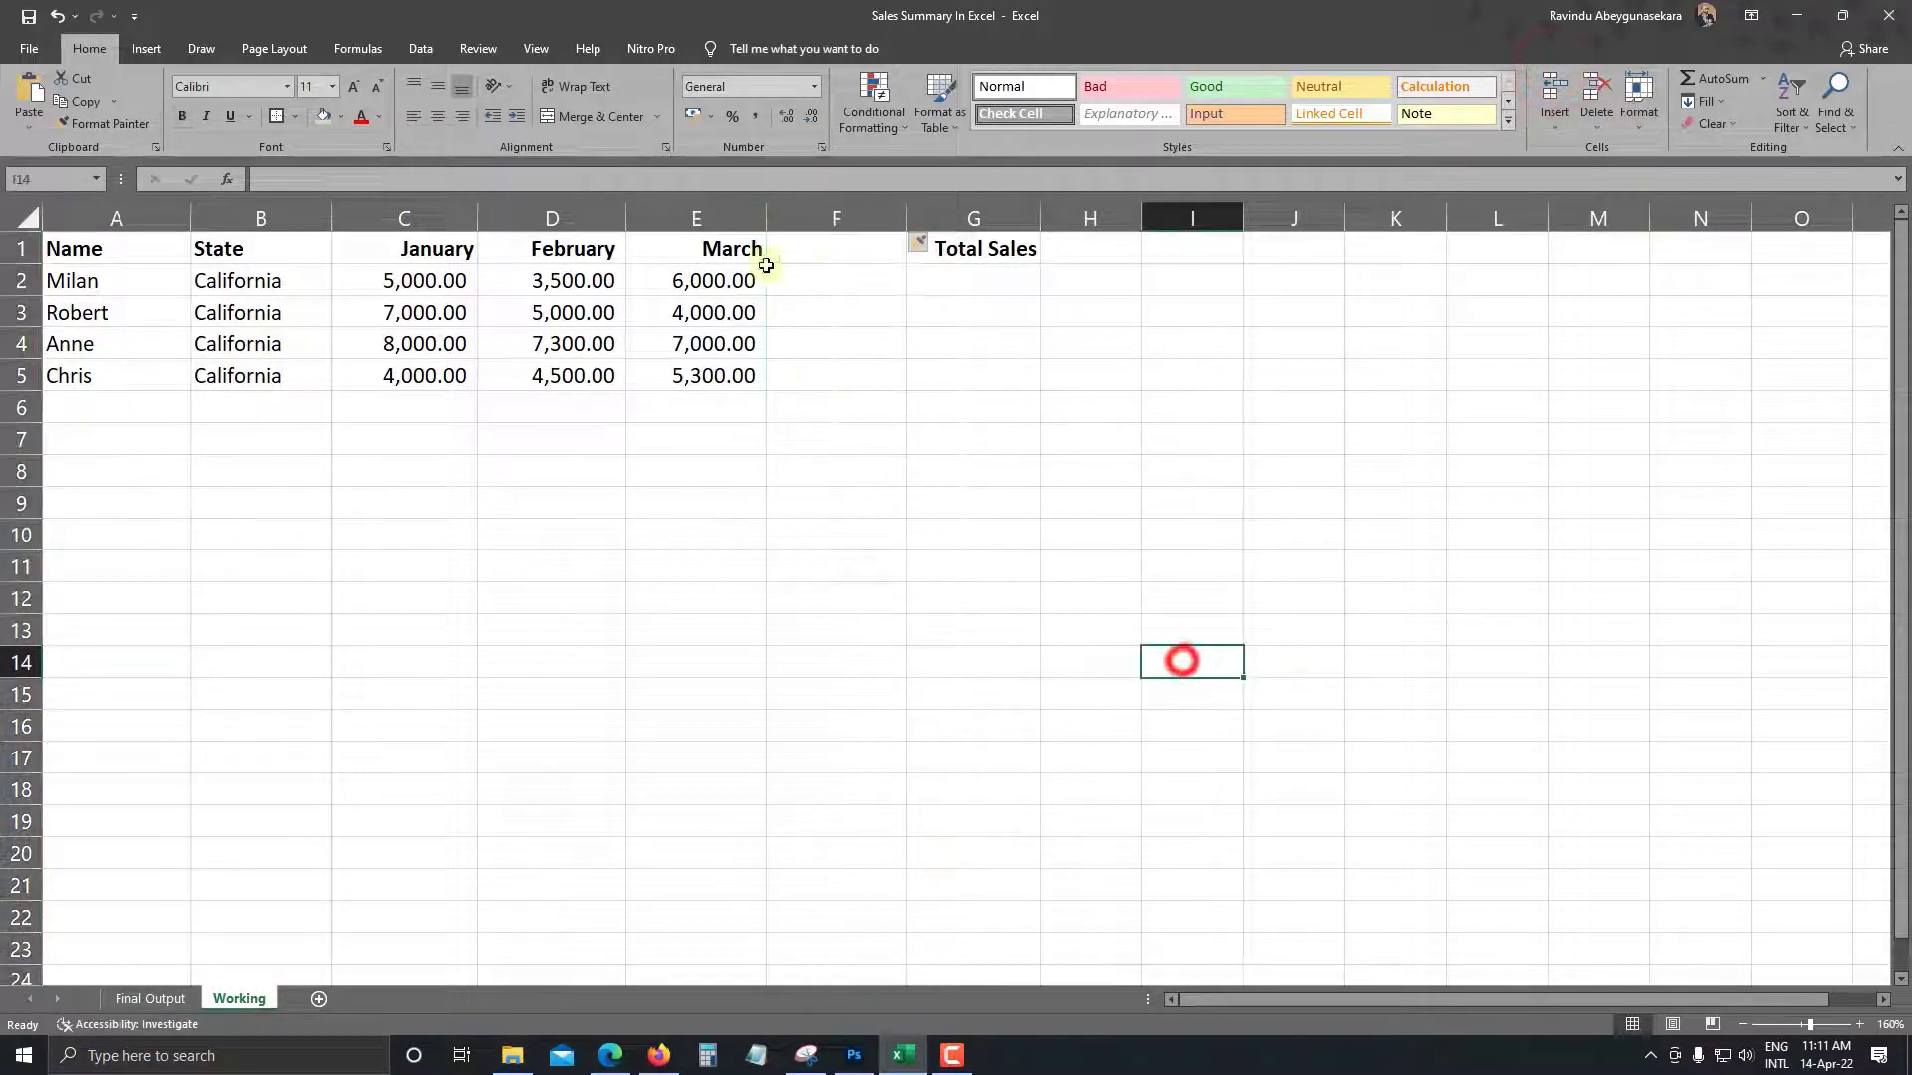
# Enter the heading "Monthly Average" in cell F1 of the new column
pyautogui.click(811, 241)
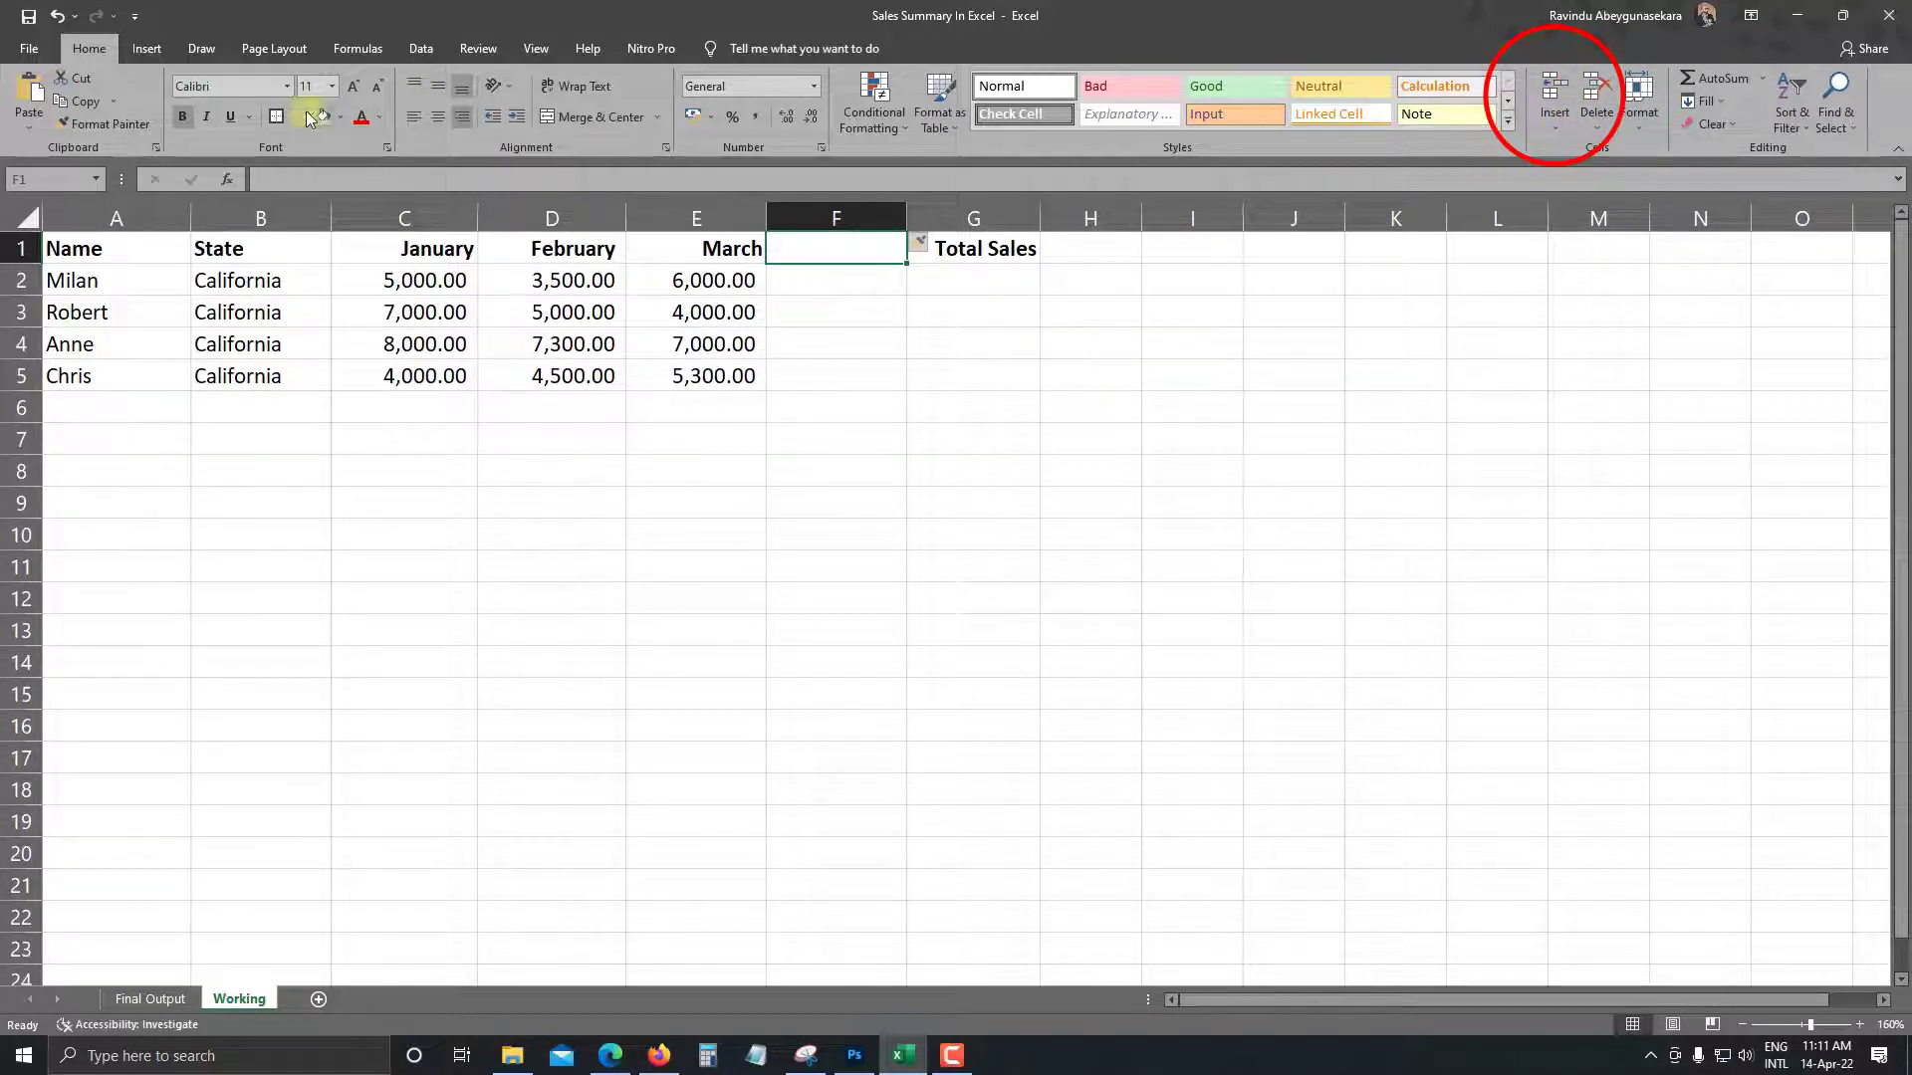
pyautogui.click(870, 394)
pyautogui.click(810, 240)
pyautogui.write('M')
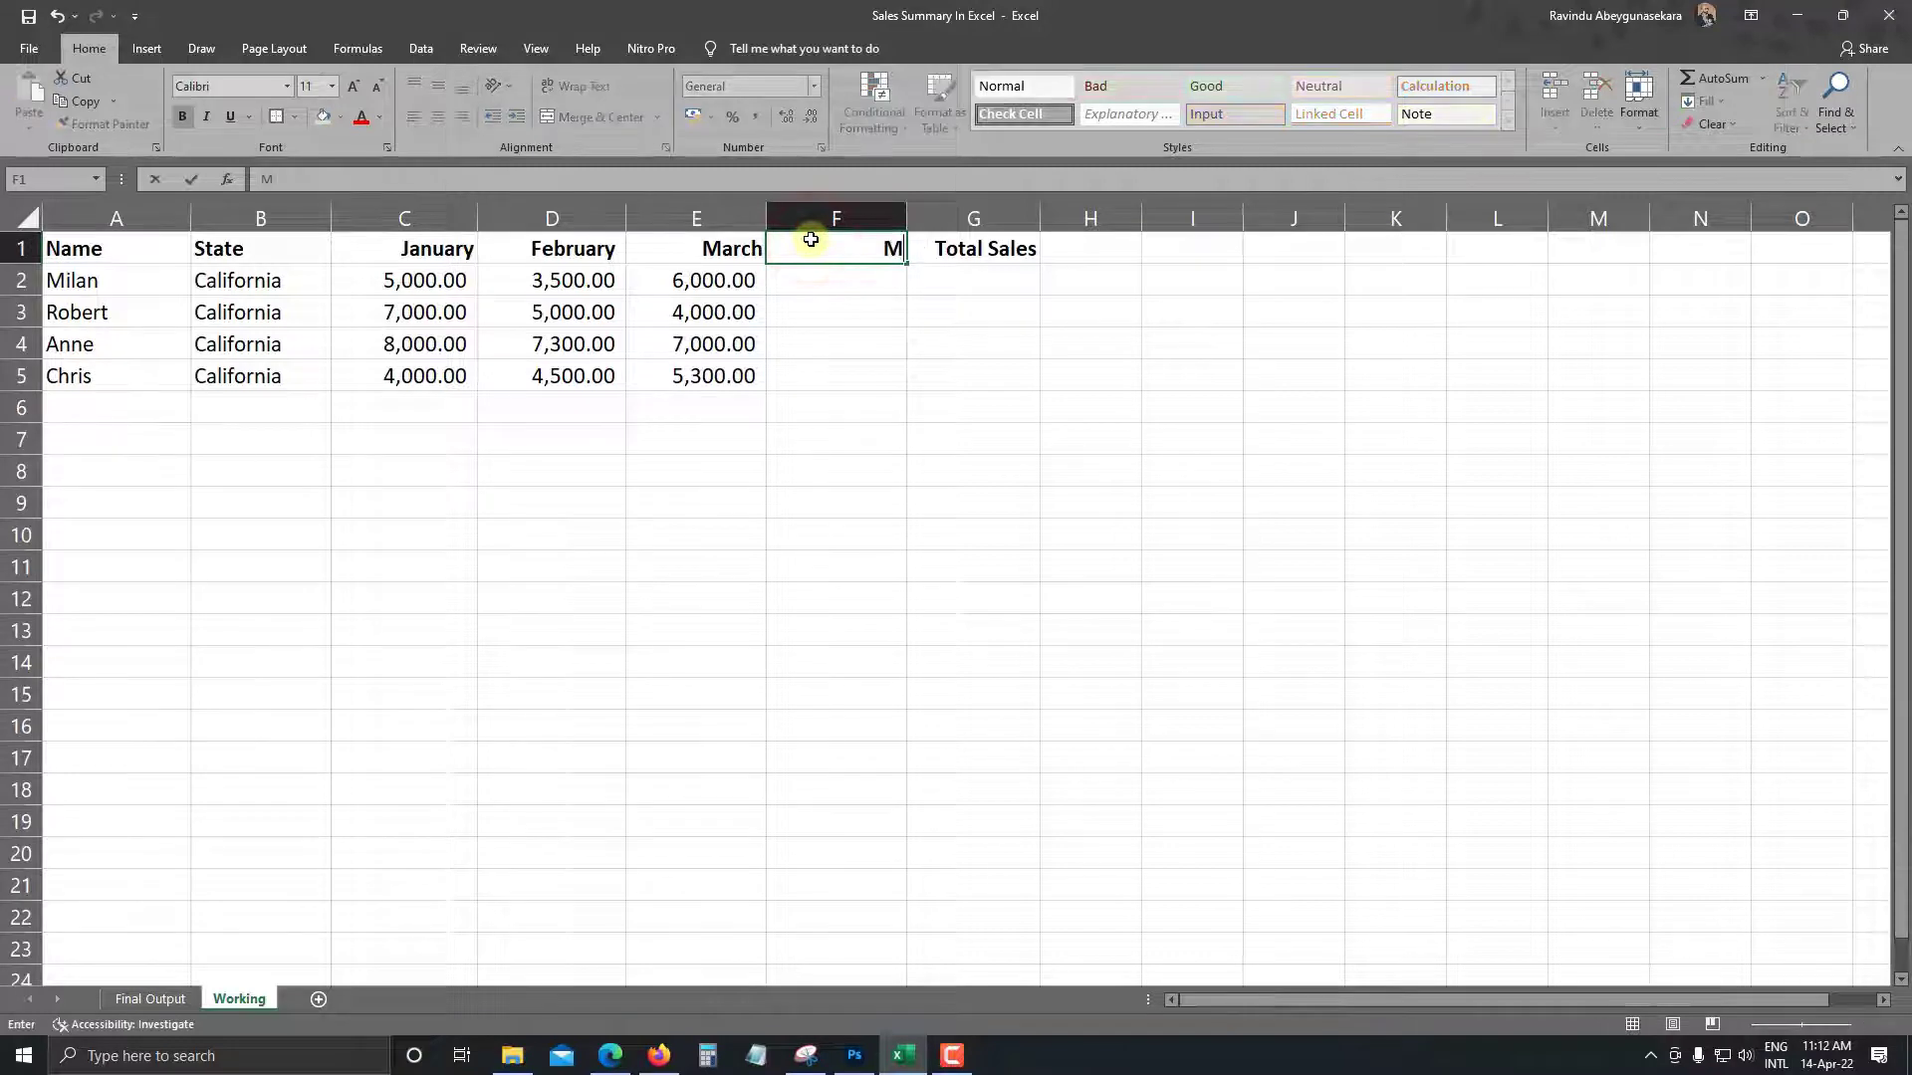
pyautogui.write('onthly')
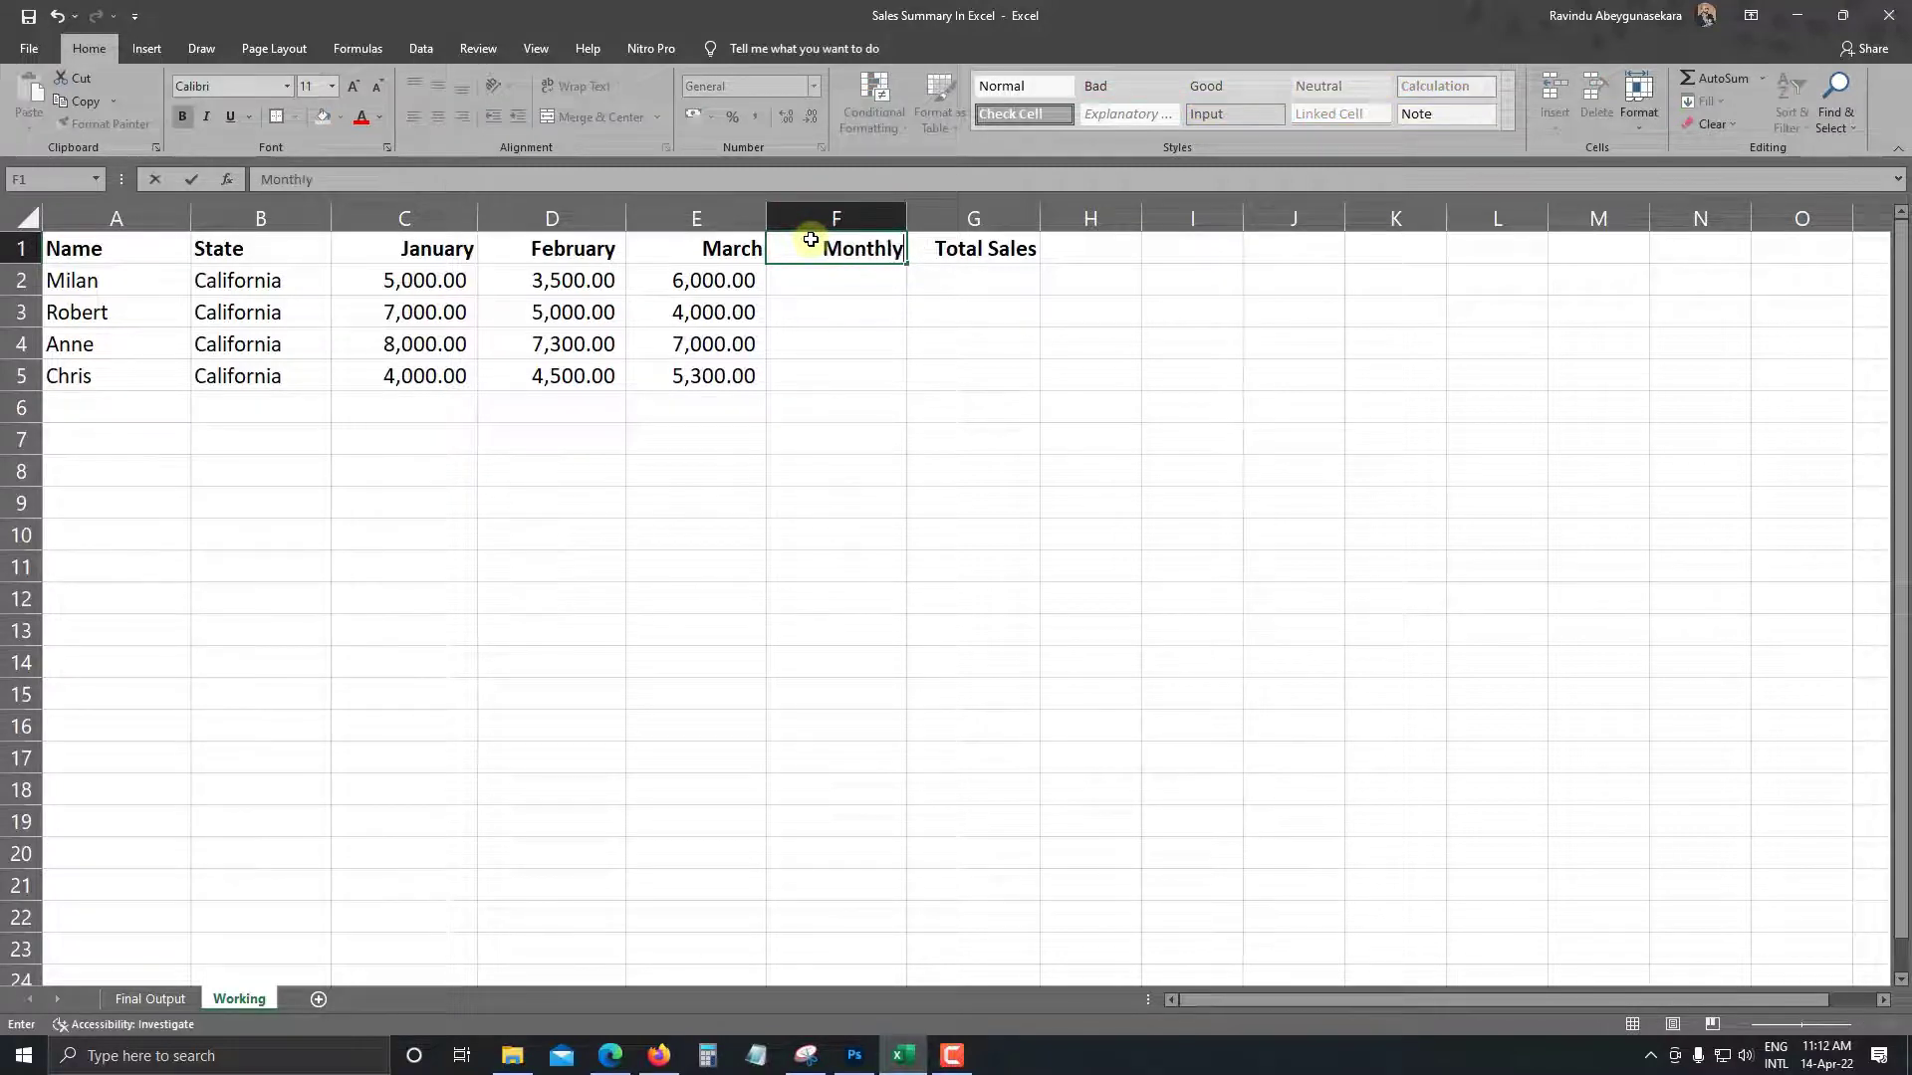
pyautogui.write(' Averge')
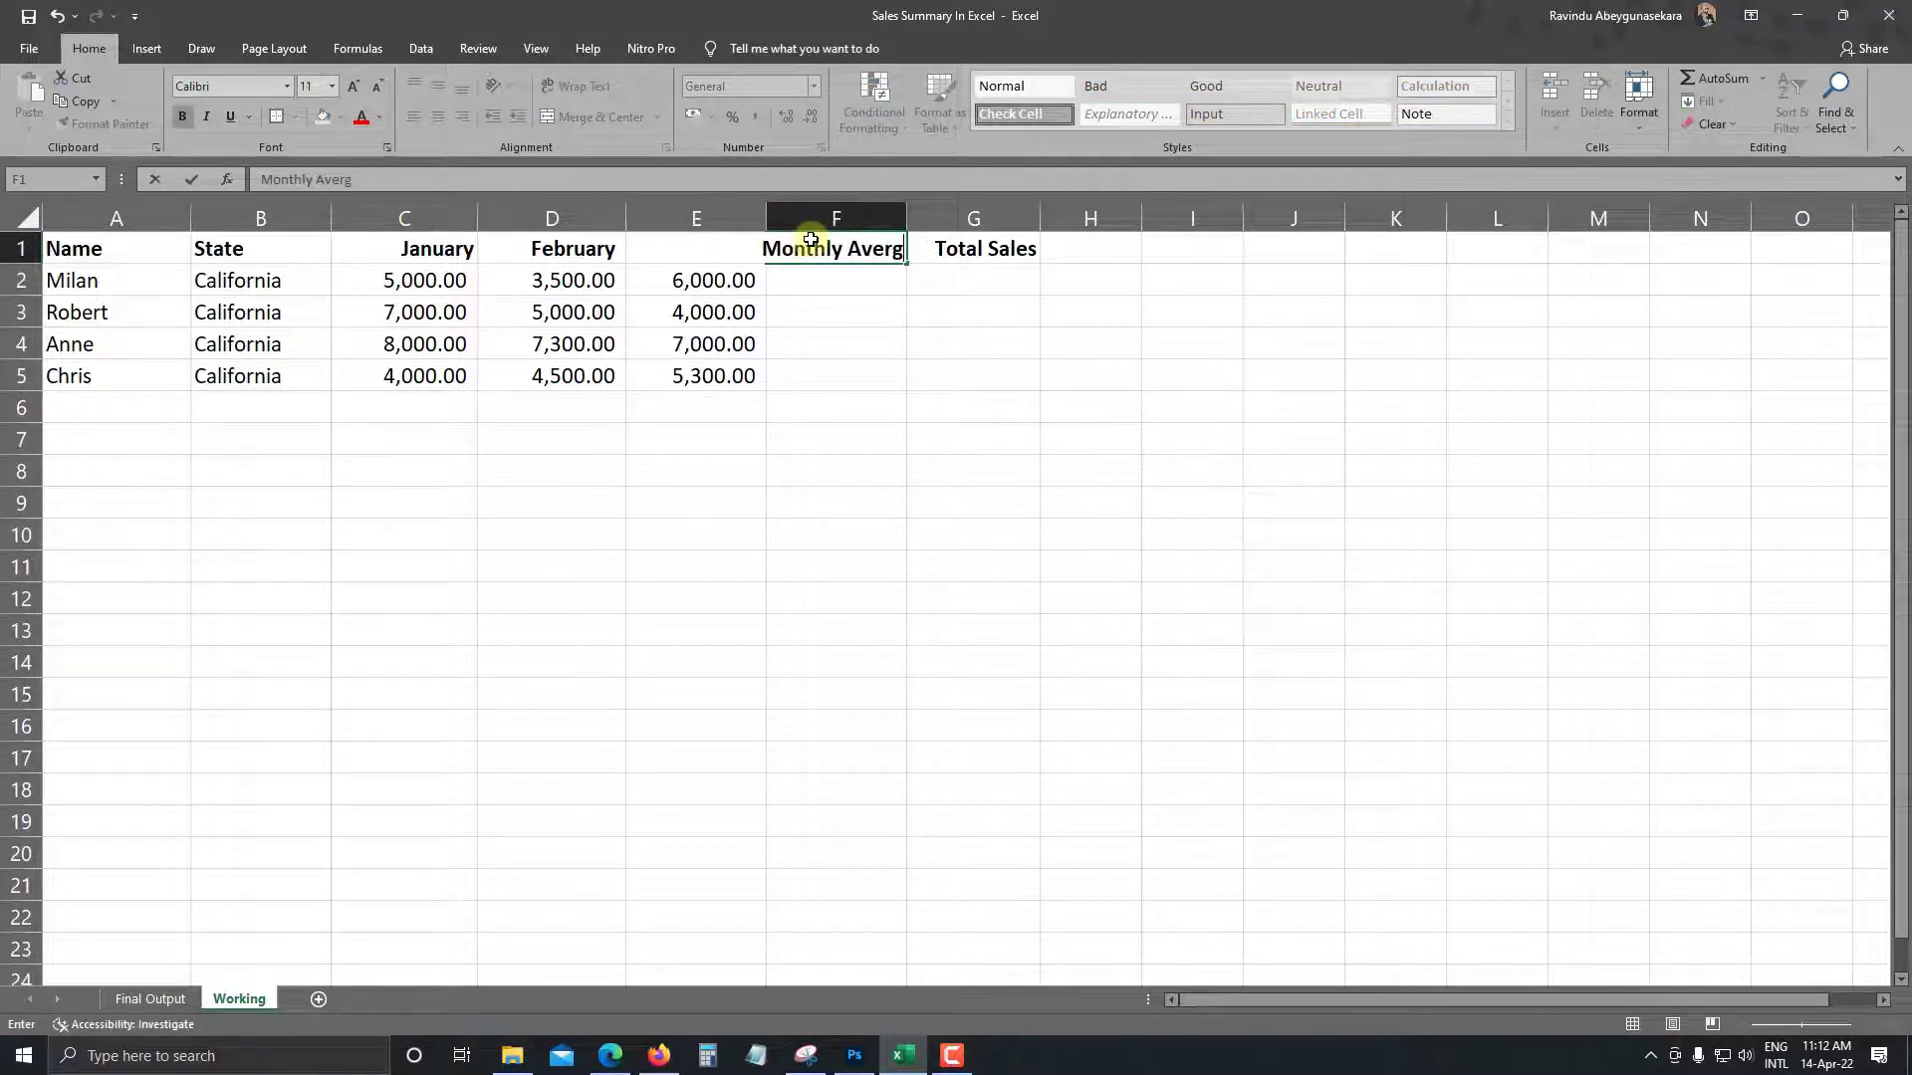
pyautogui.press('BackSpace')
pyautogui.press('BackSpace')
pyautogui.press('BackSpace')
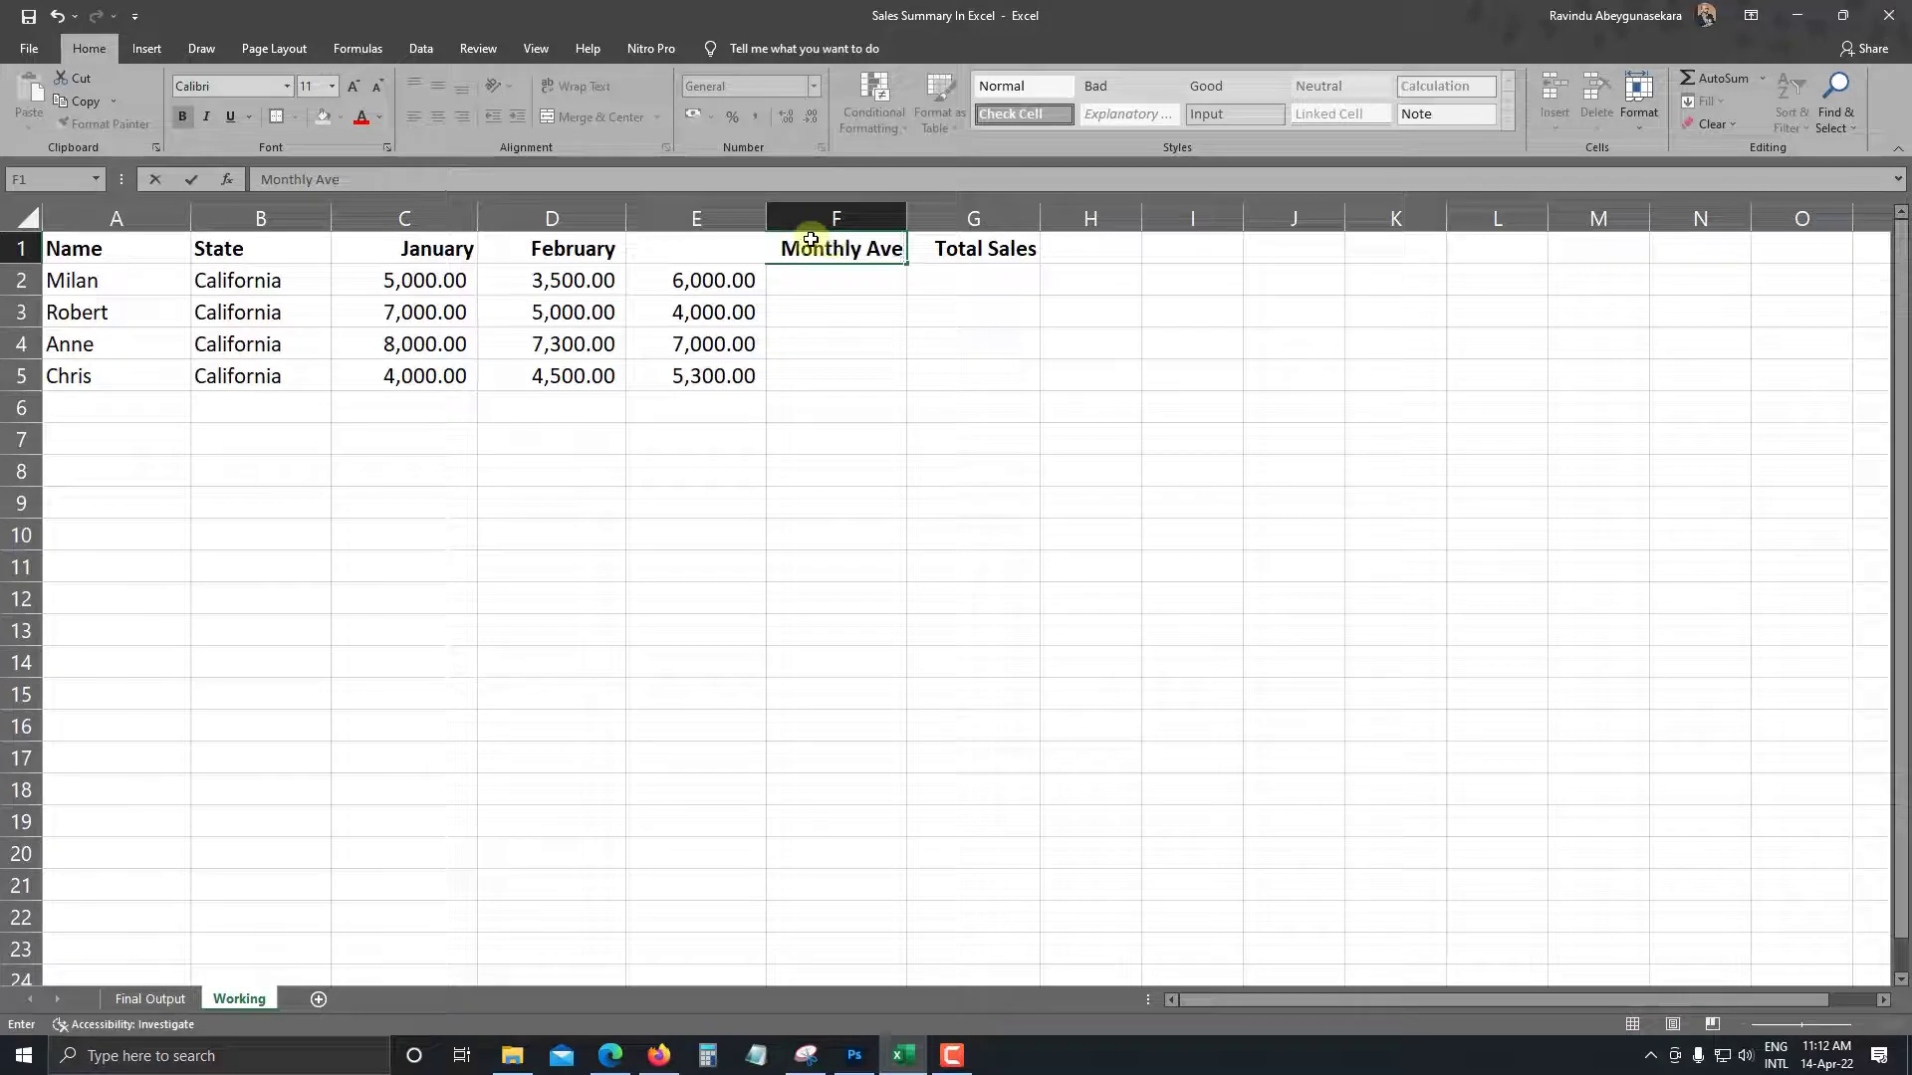
pyautogui.write('rage')
pyautogui.press('Return')
pyautogui.click(910, 370)
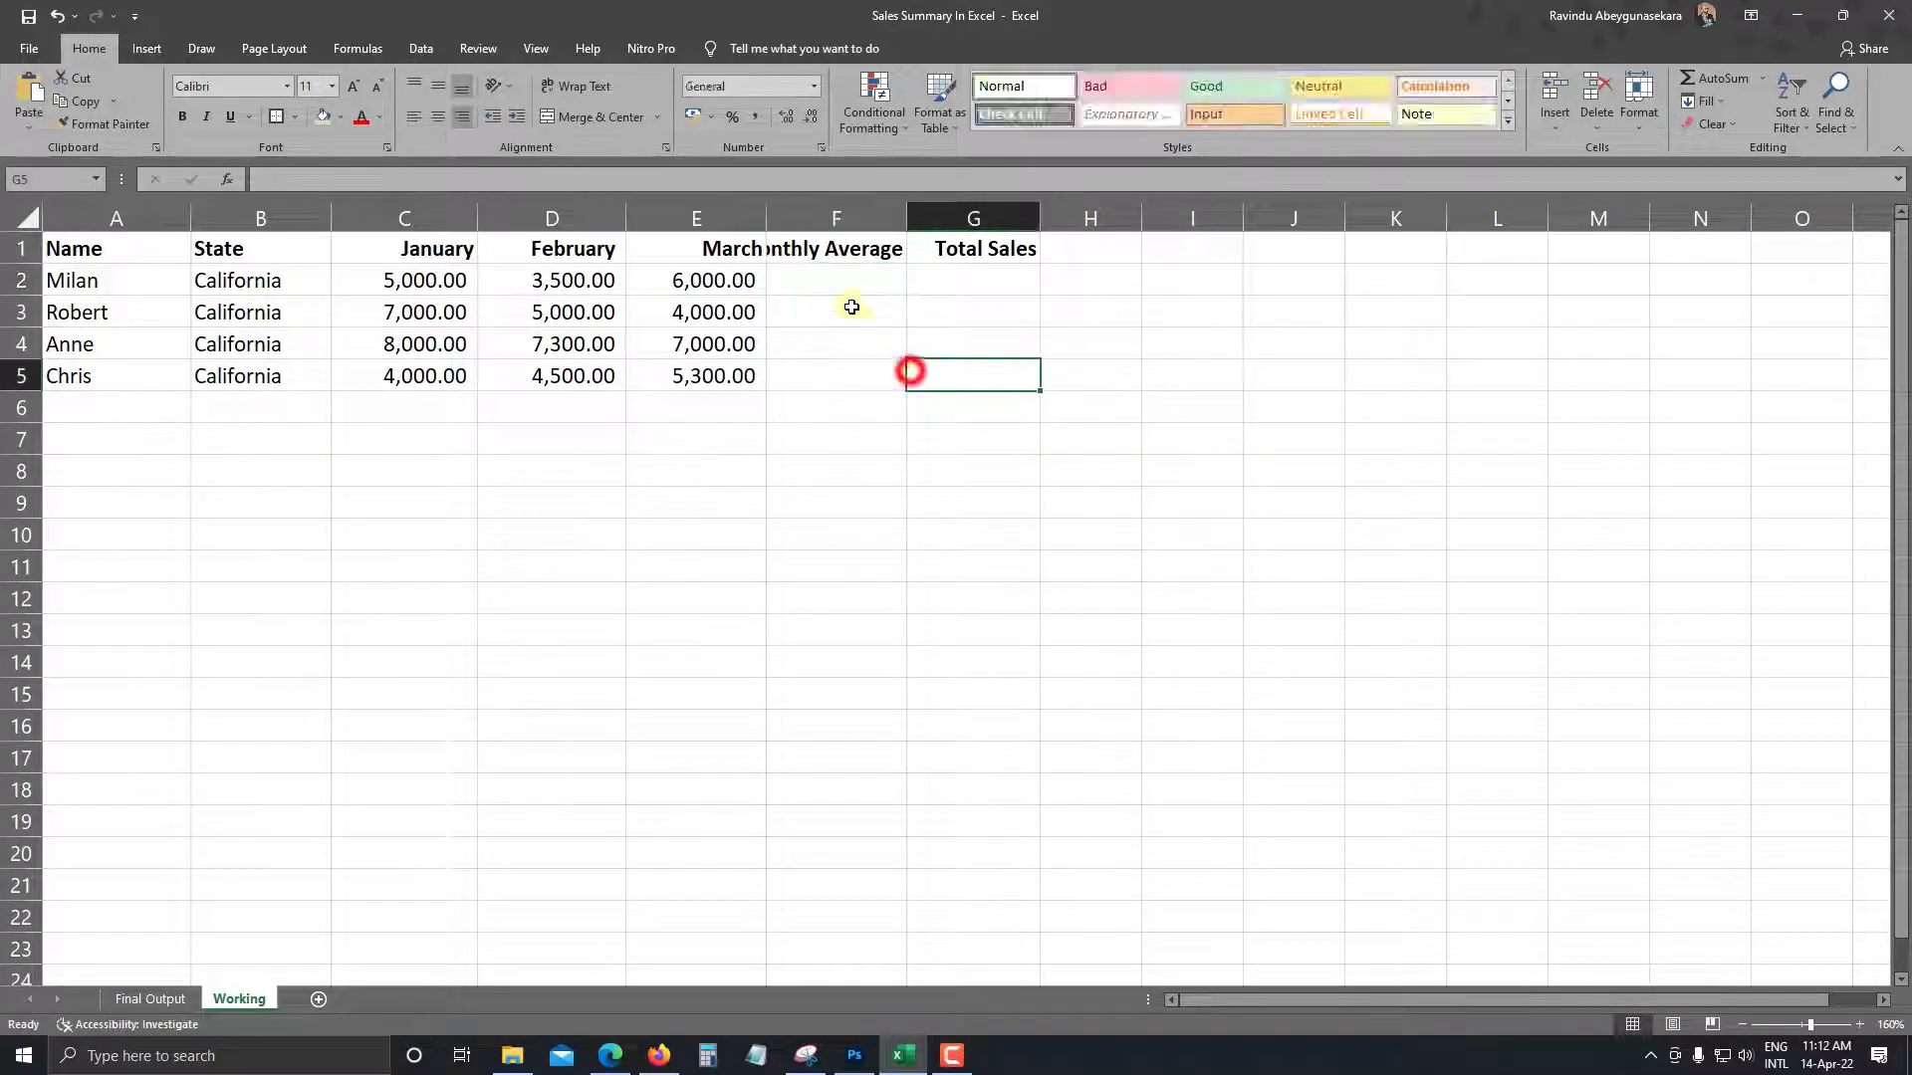
# Widen column F so the full Monthly Average heading fits
pyautogui.click(851, 307)
pyautogui.moveTo(907, 217); pyautogui.dragTo(963, 216)
pyautogui.click(816, 560)
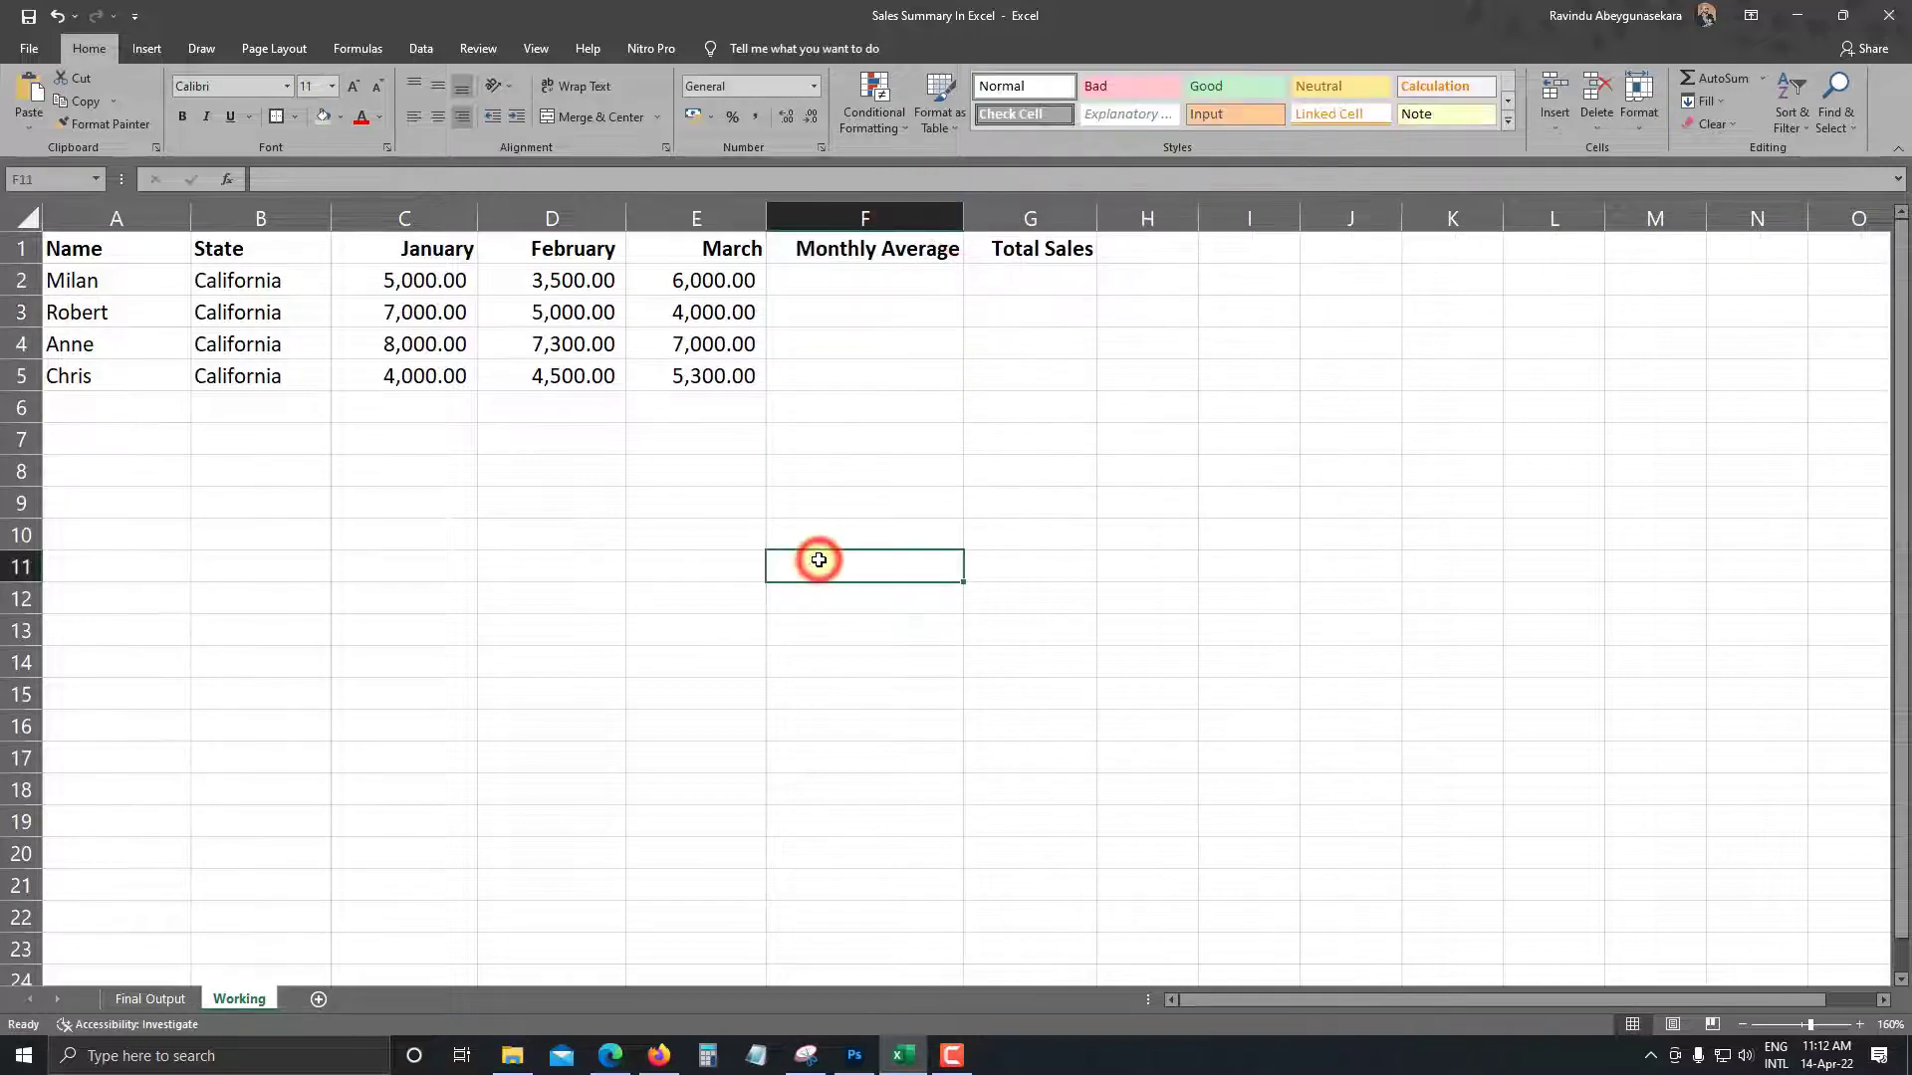
pyautogui.click(901, 410)
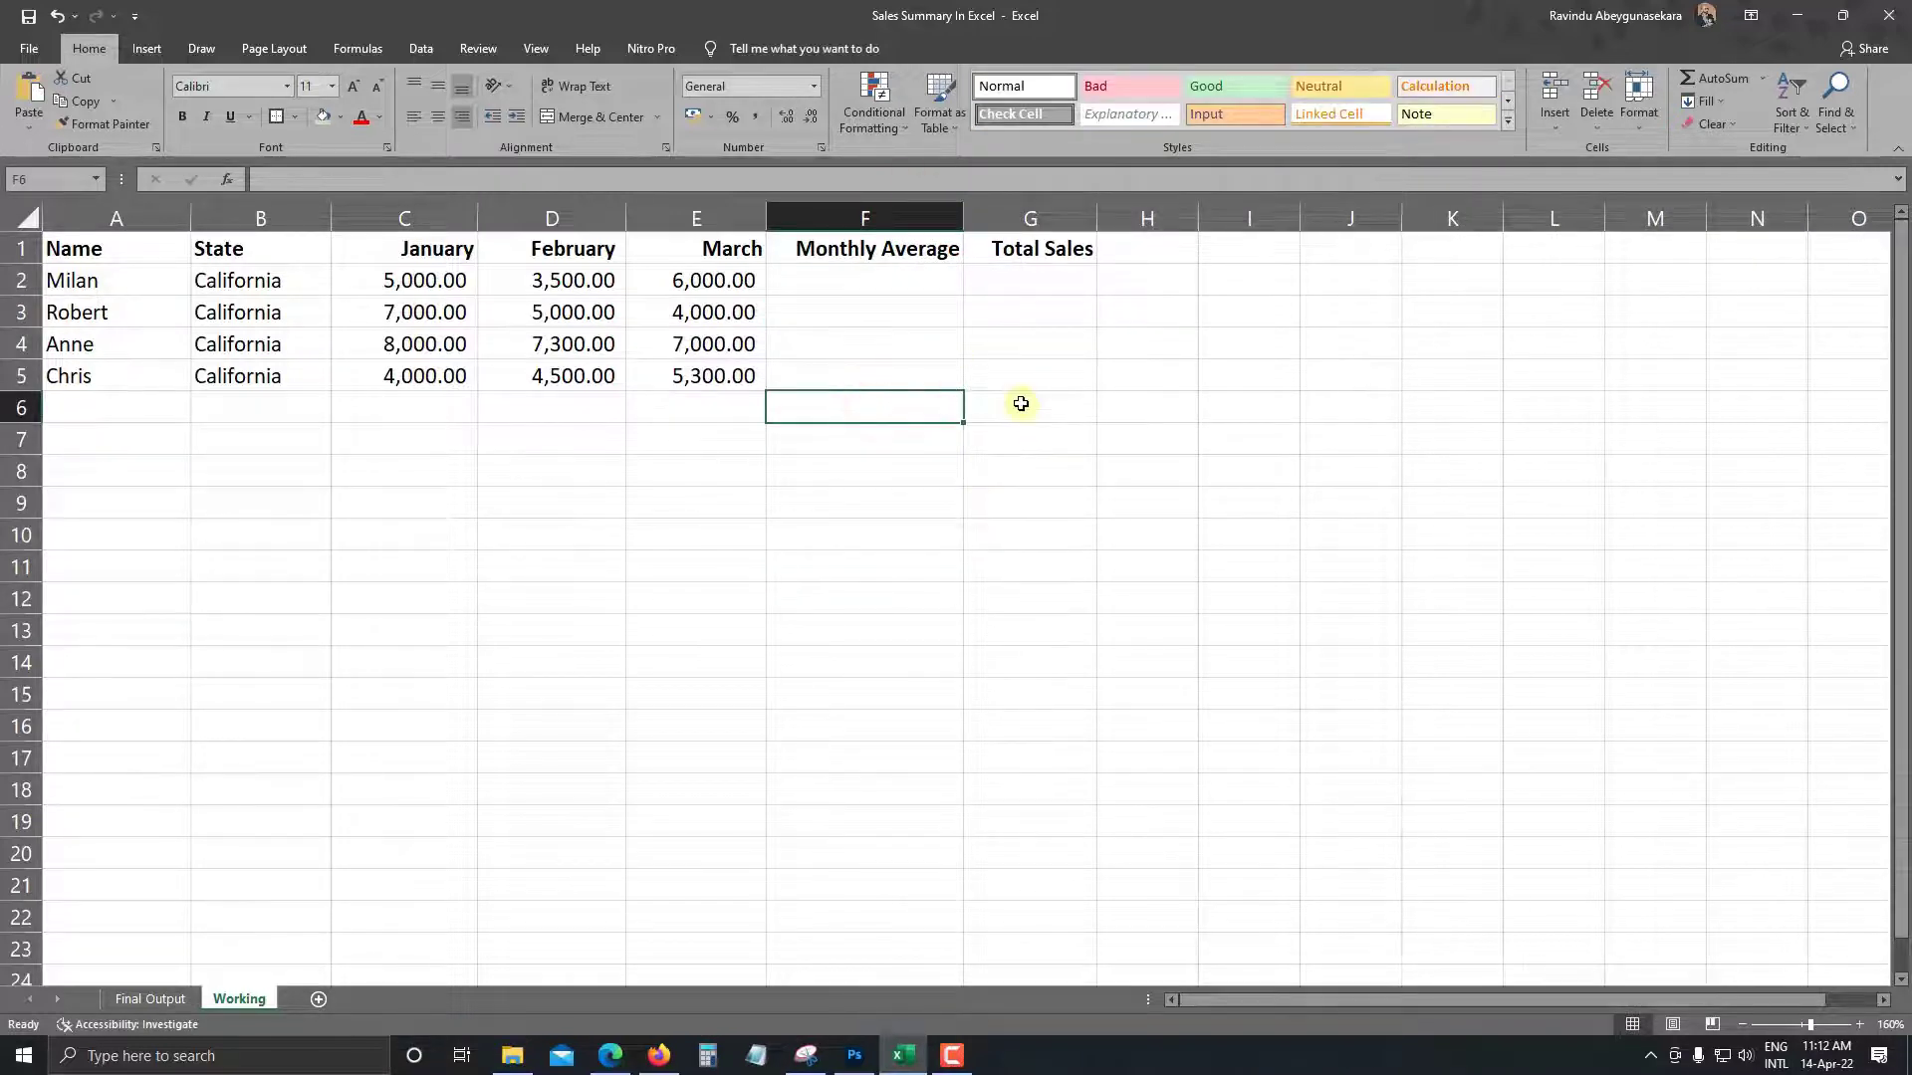
# Calculate the first salesperson's monthly average in cell F2 with the formula =AVERAGE(C2:E2)
pyautogui.click(808, 276)
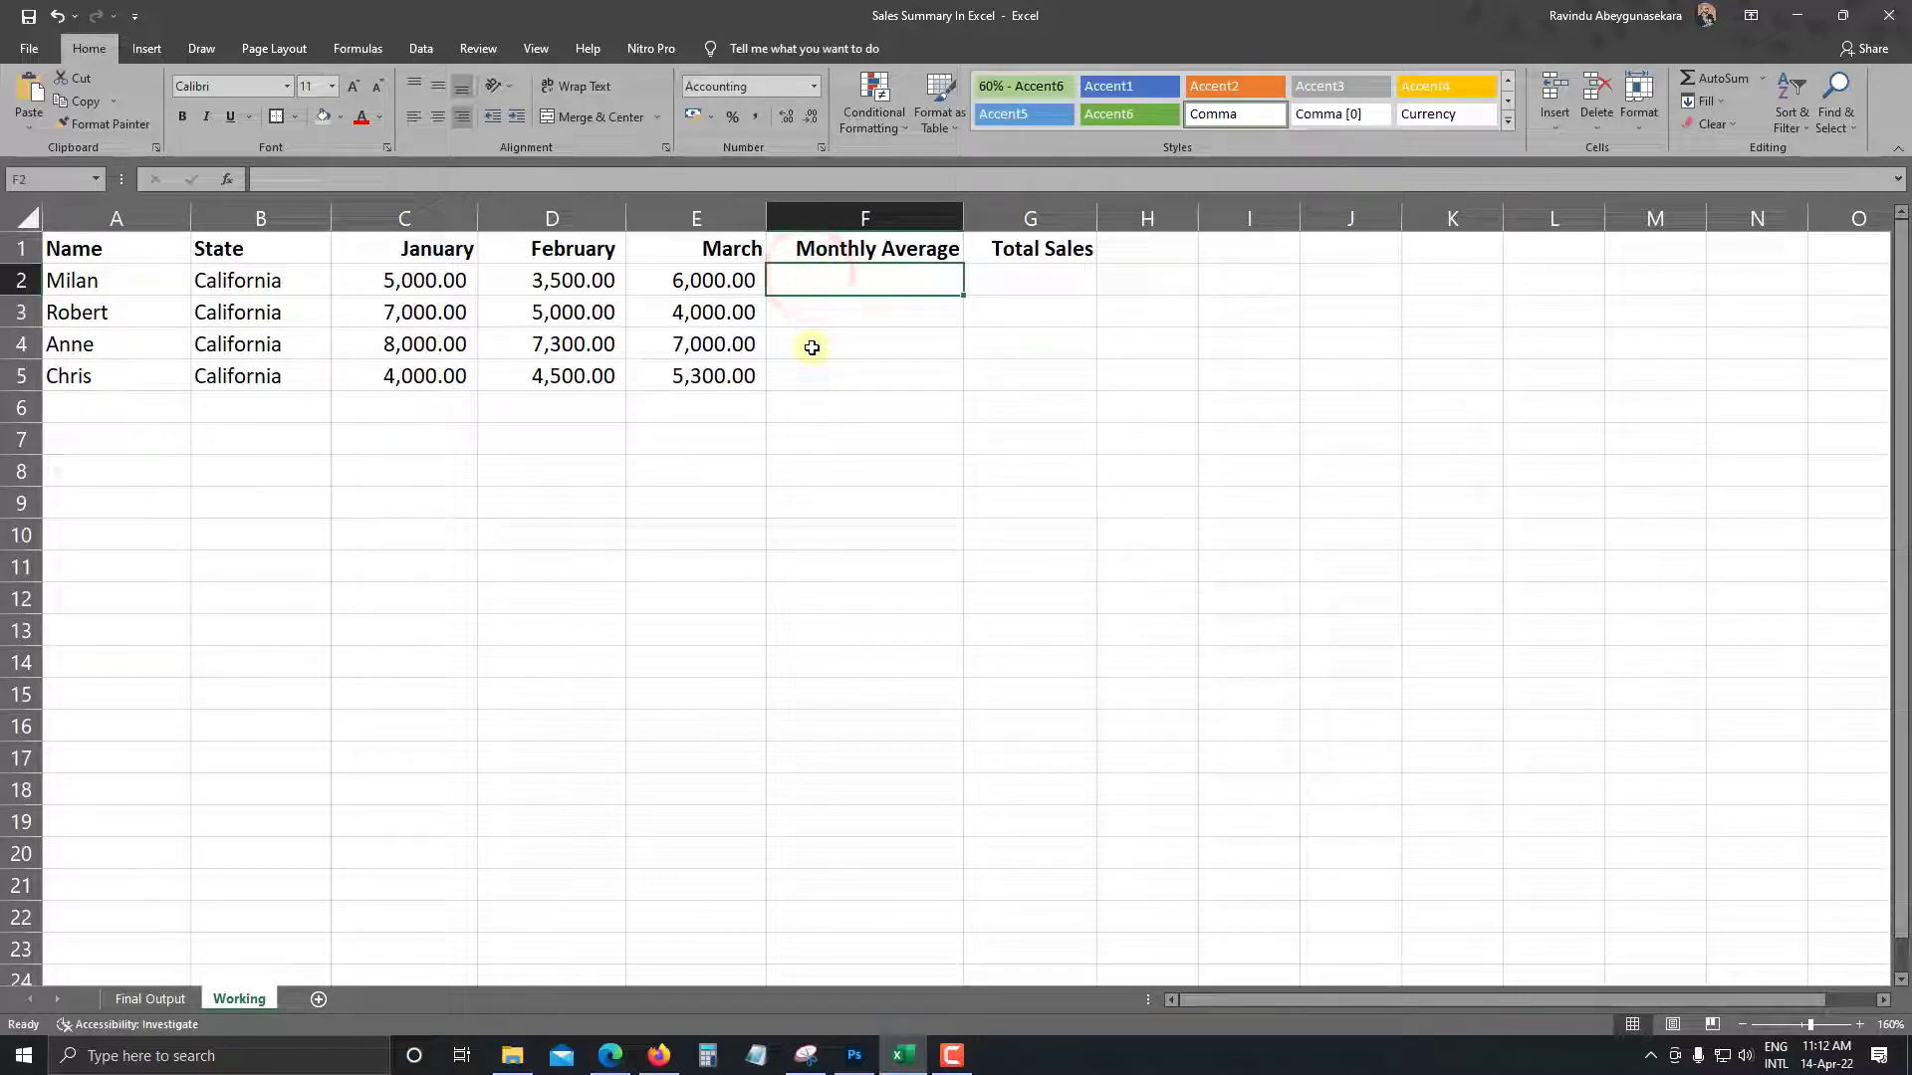
pyautogui.click(849, 377)
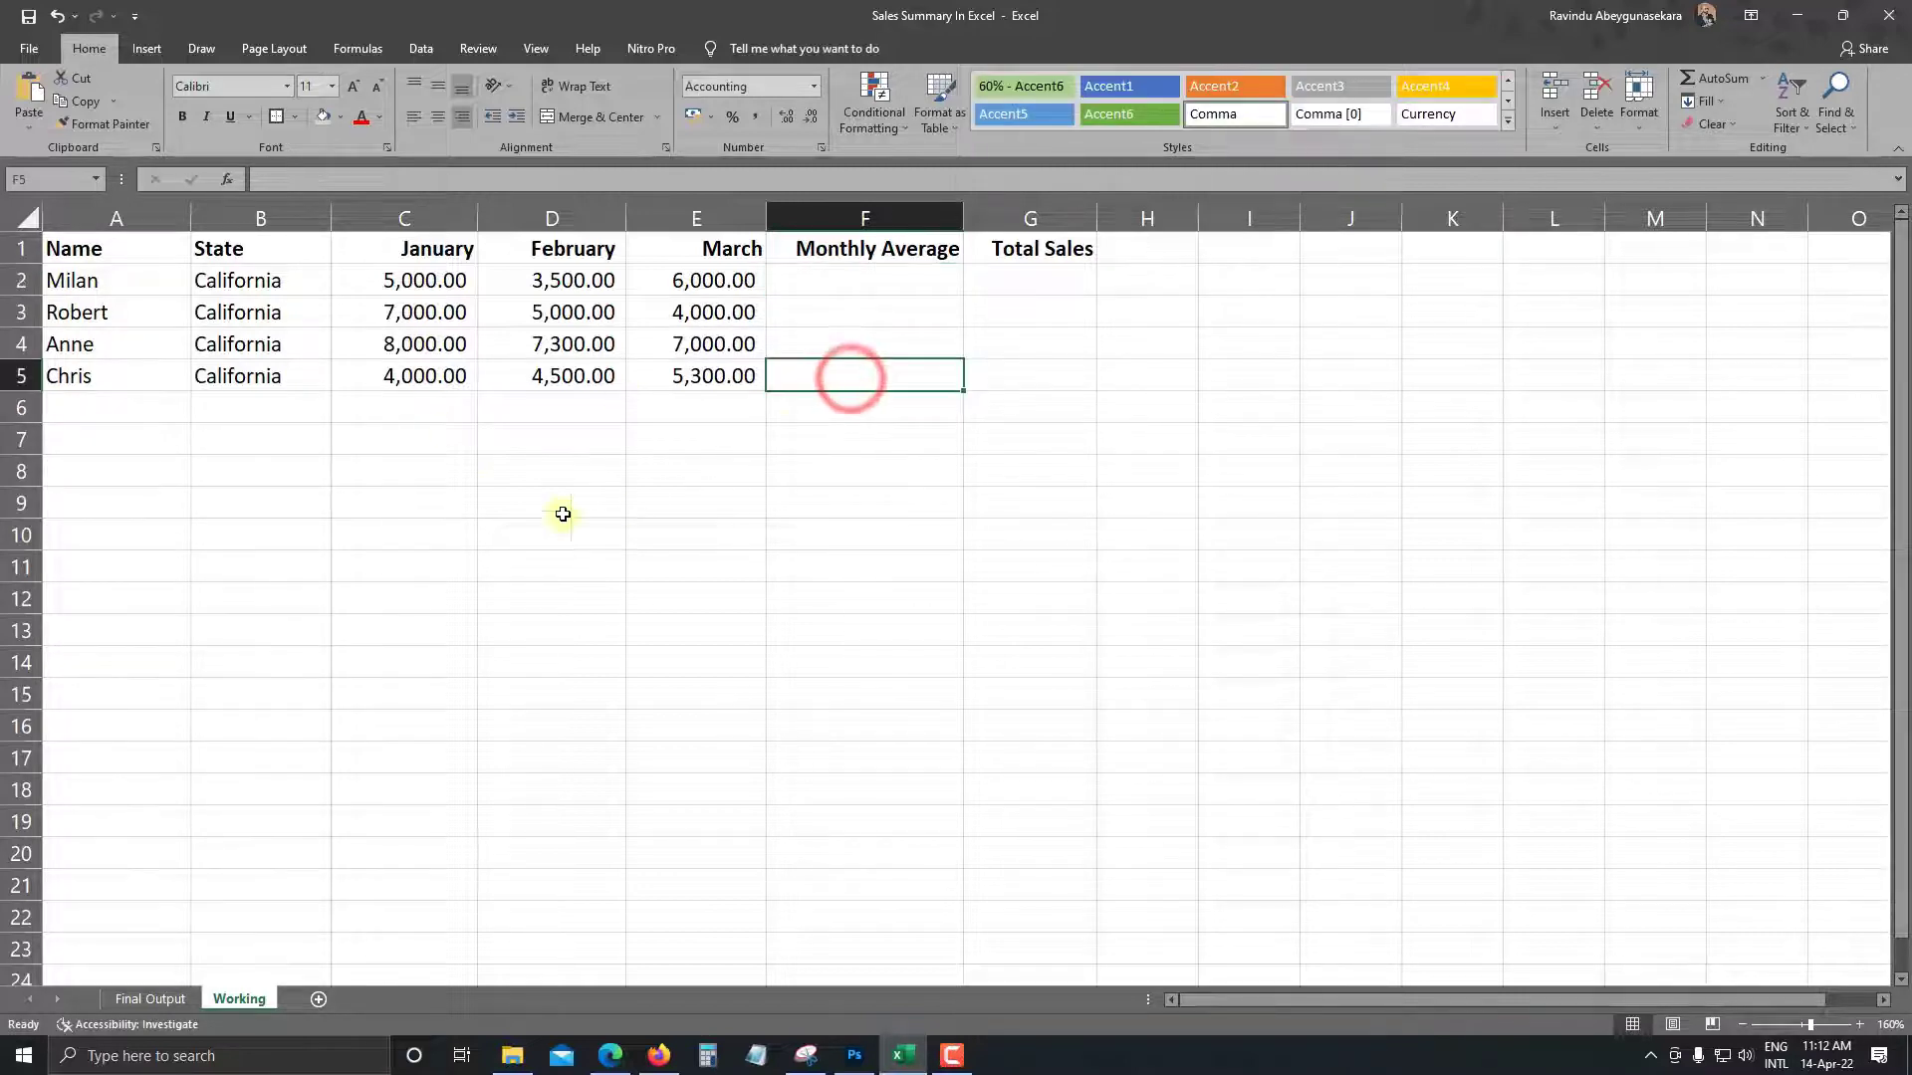
pyautogui.click(794, 282)
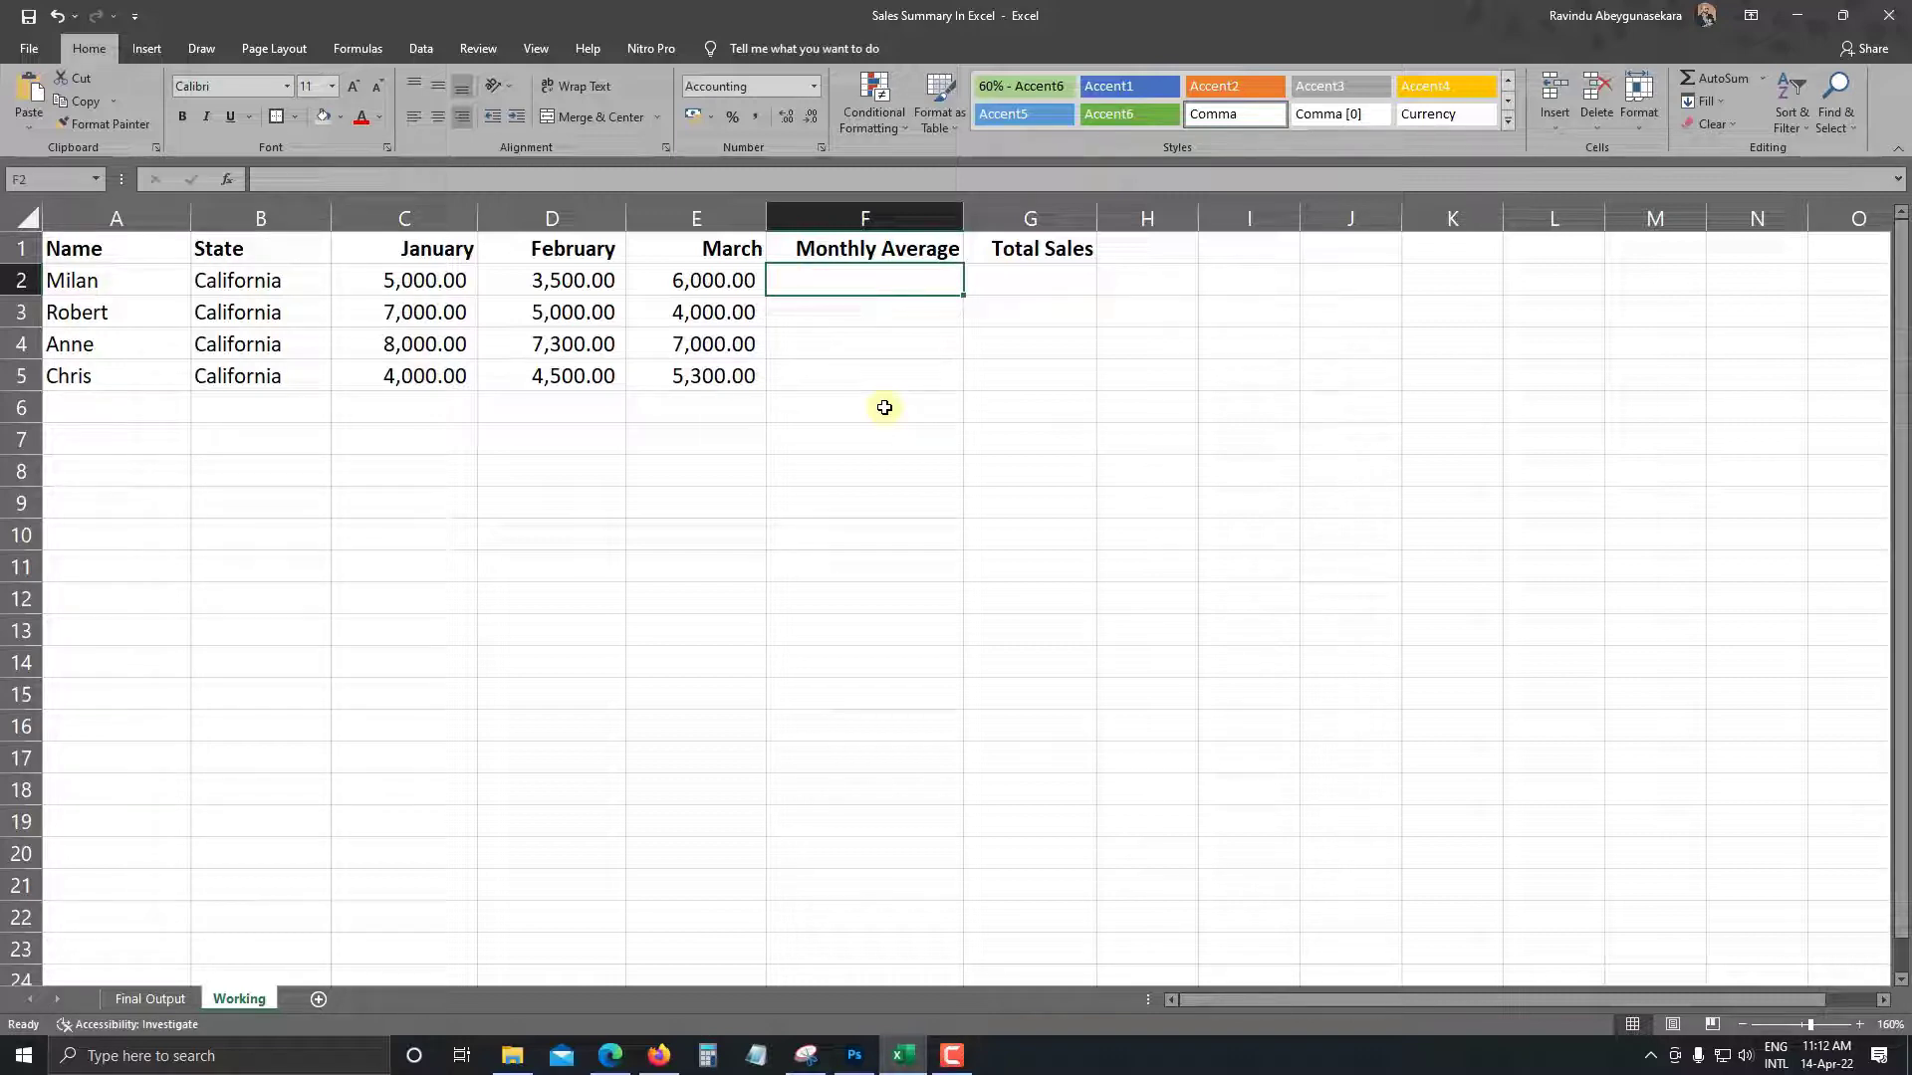
pyautogui.write('=')
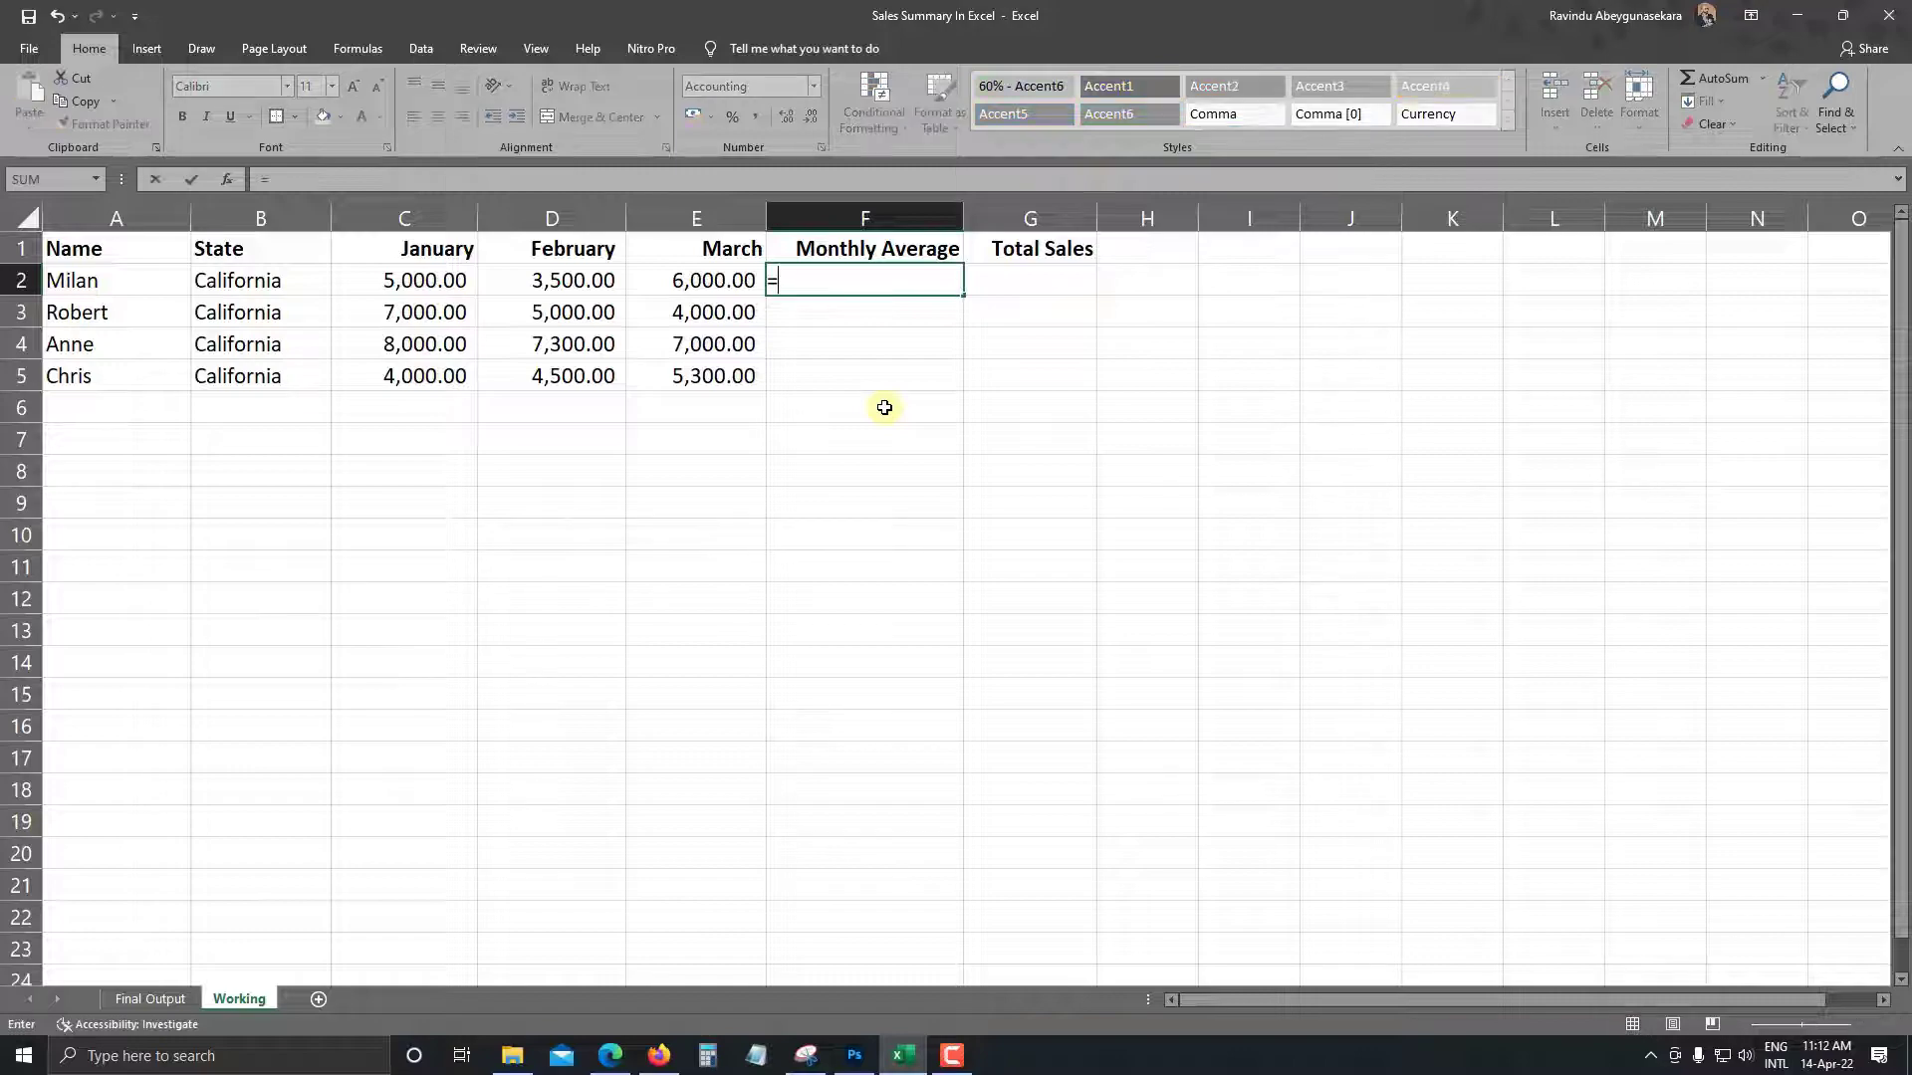
pyautogui.write('a')
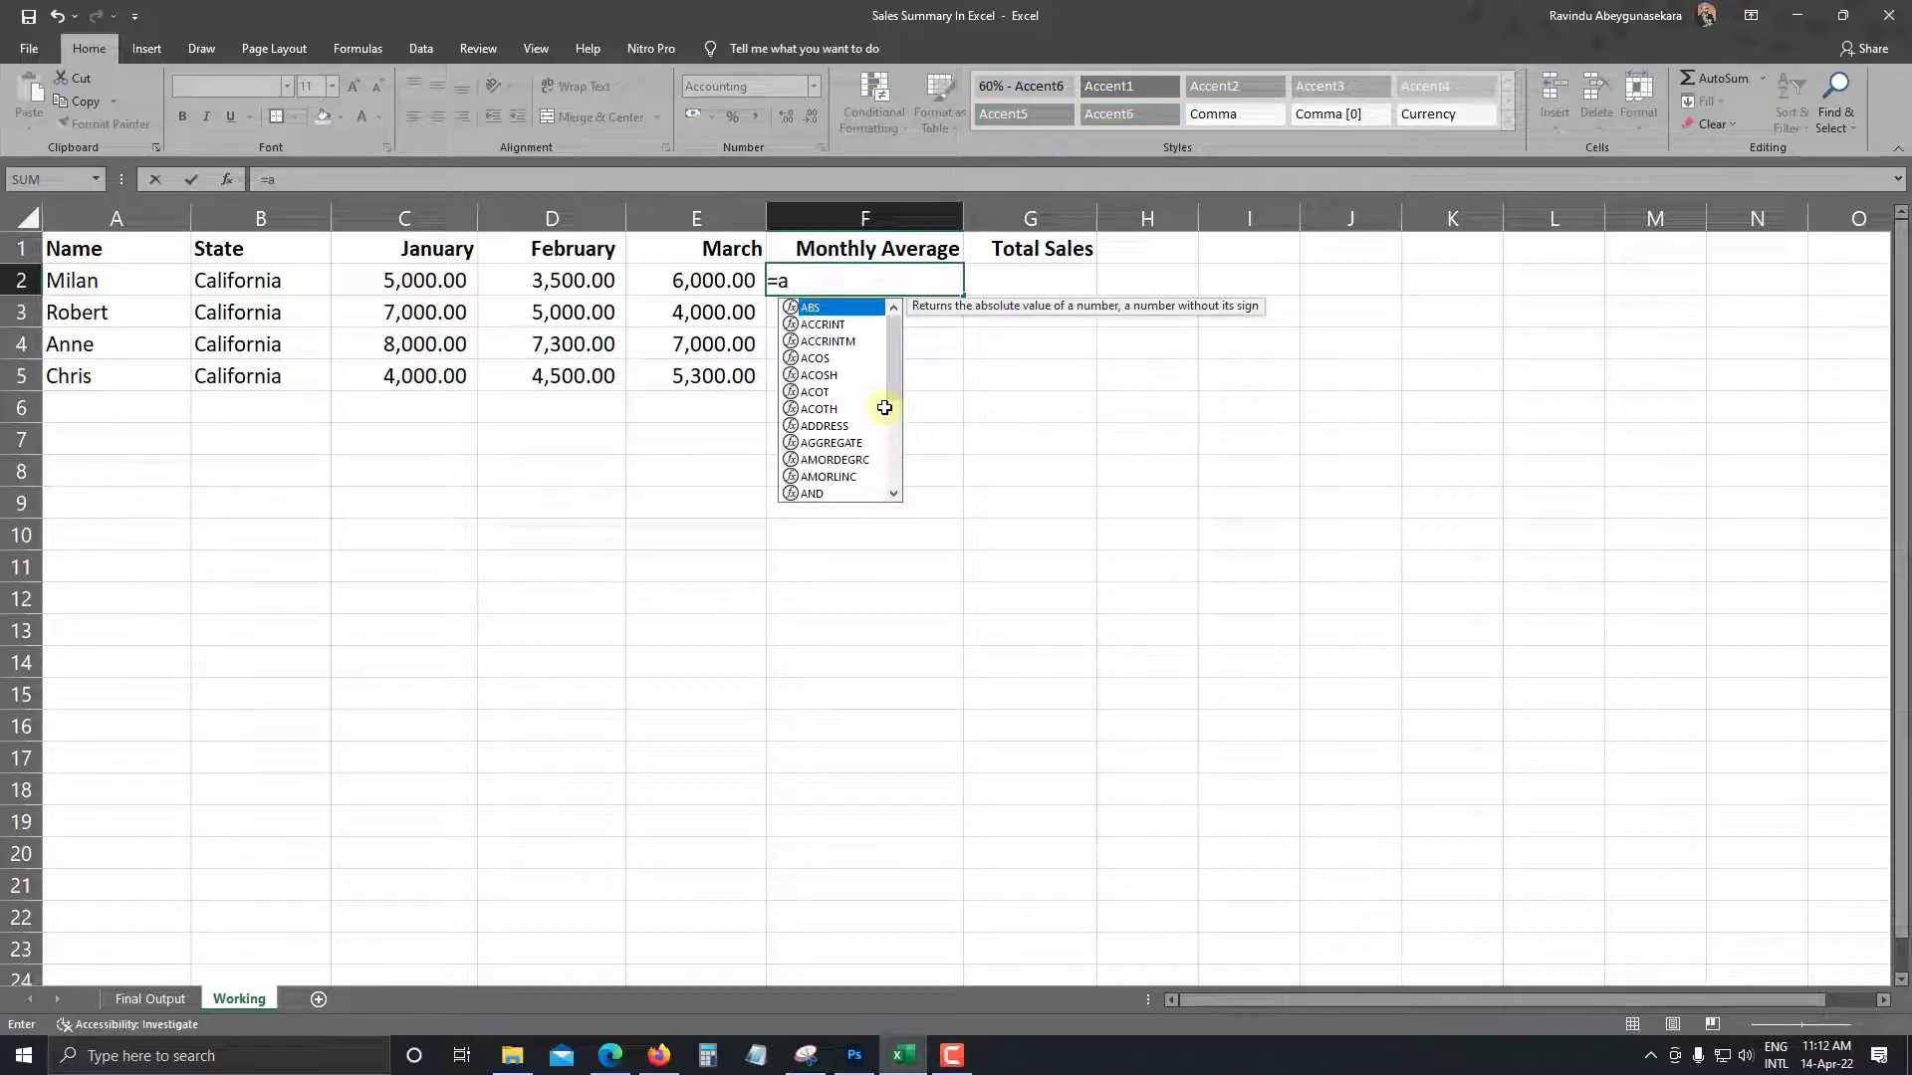
pyautogui.write('ver')
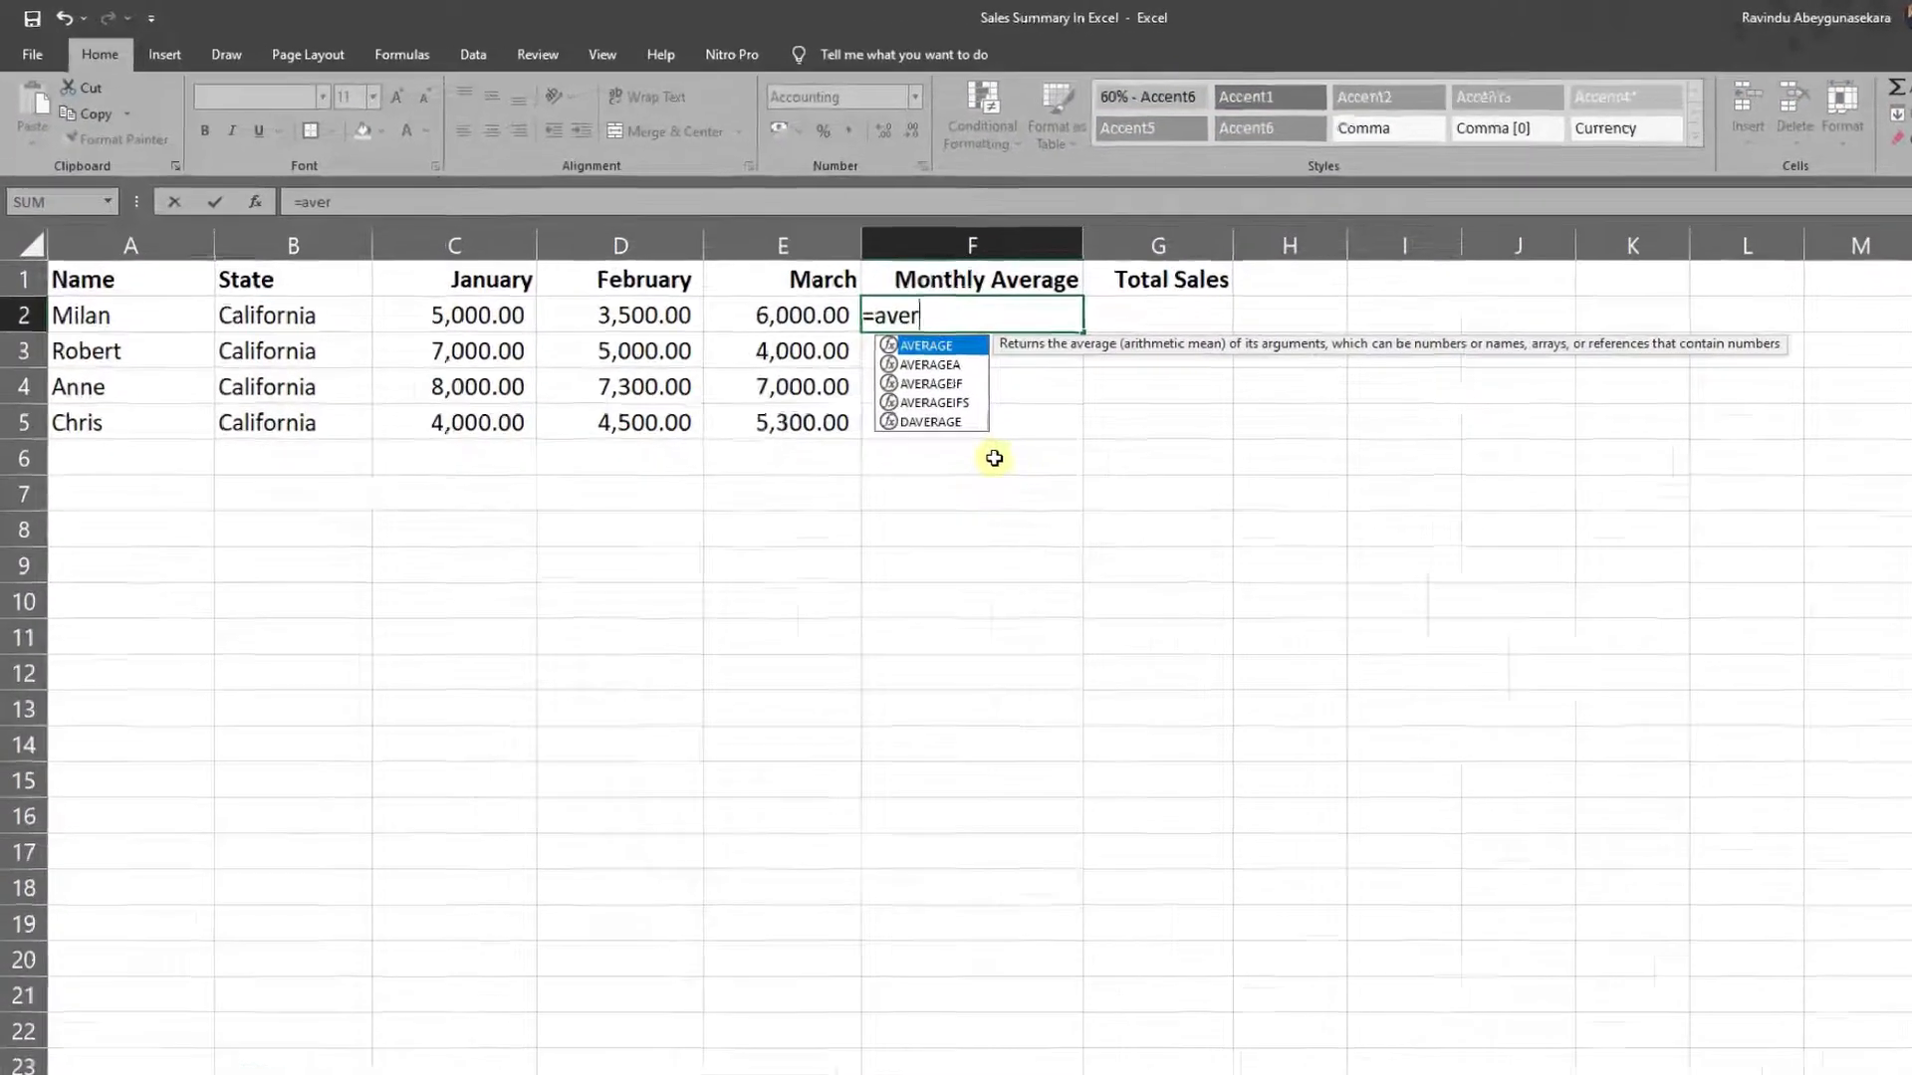
pyautogui.write('\\')
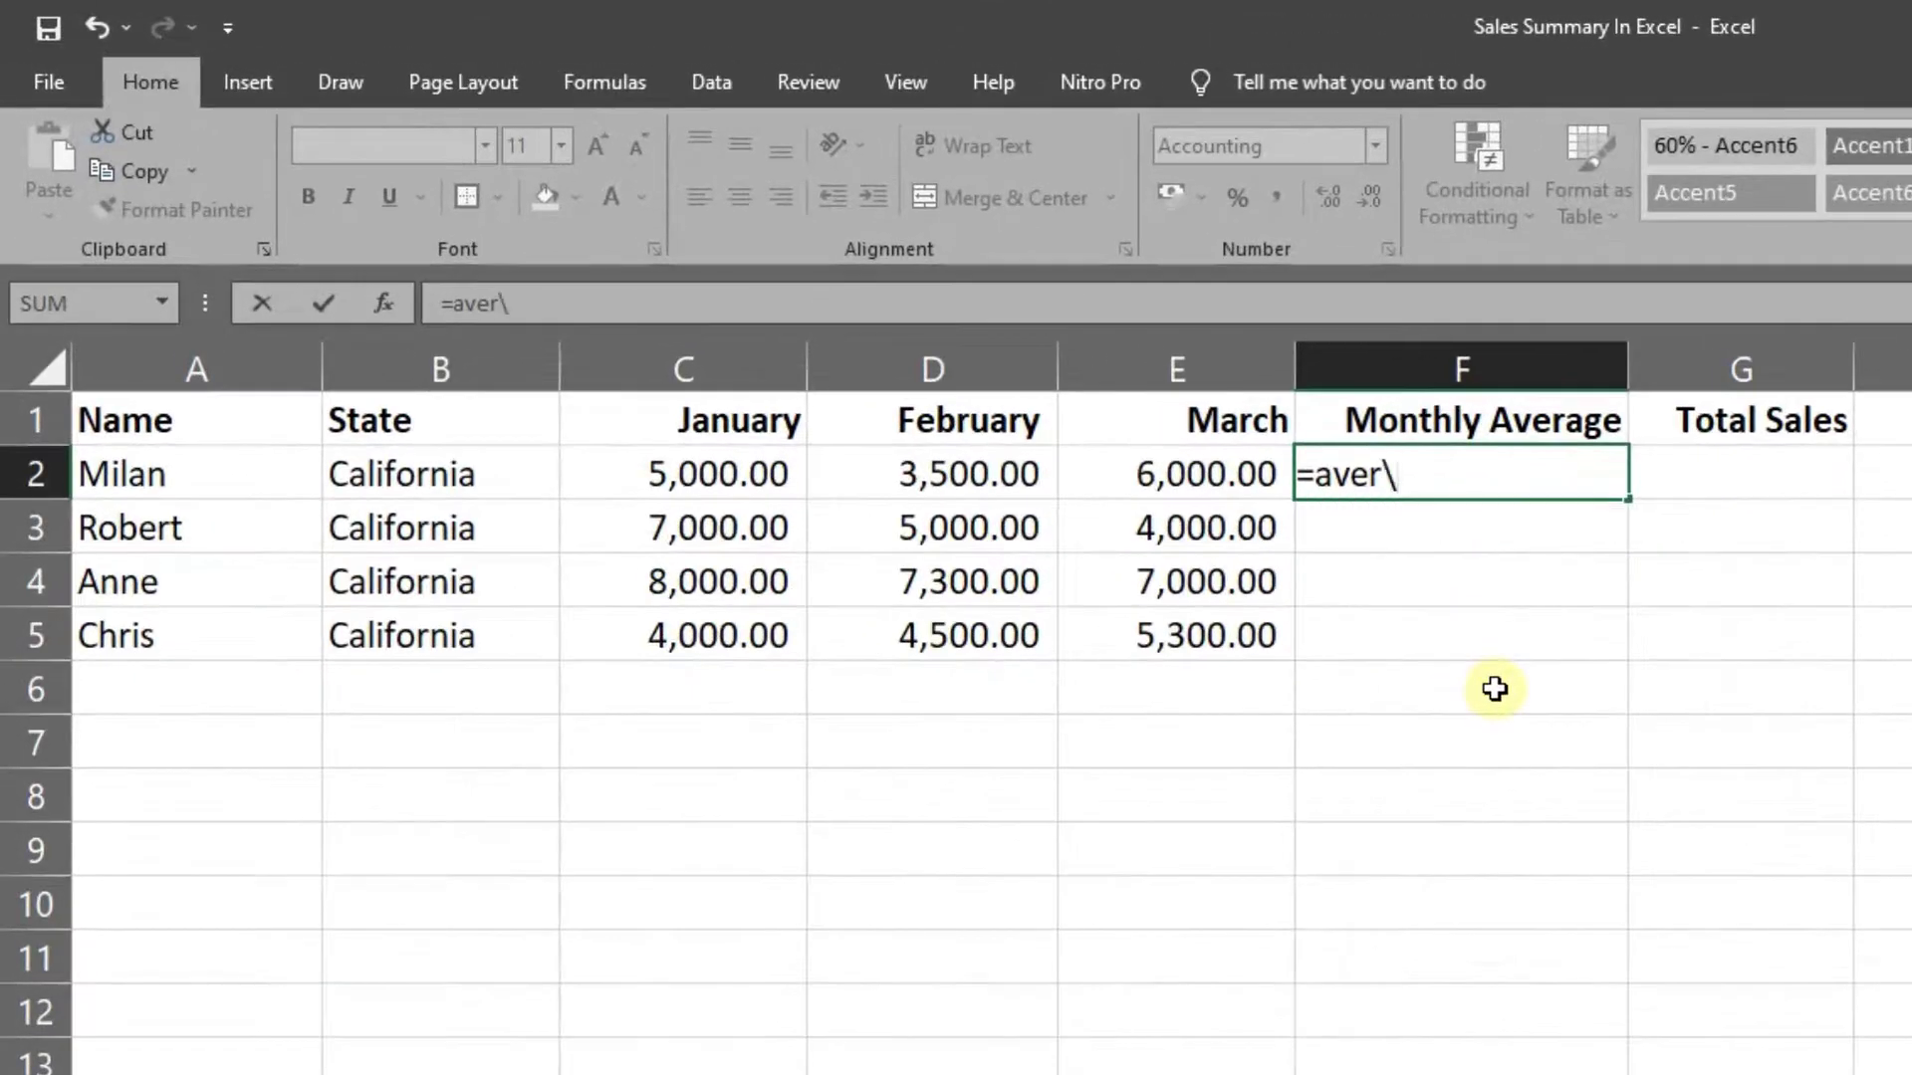
pyautogui.press('BackSpace')
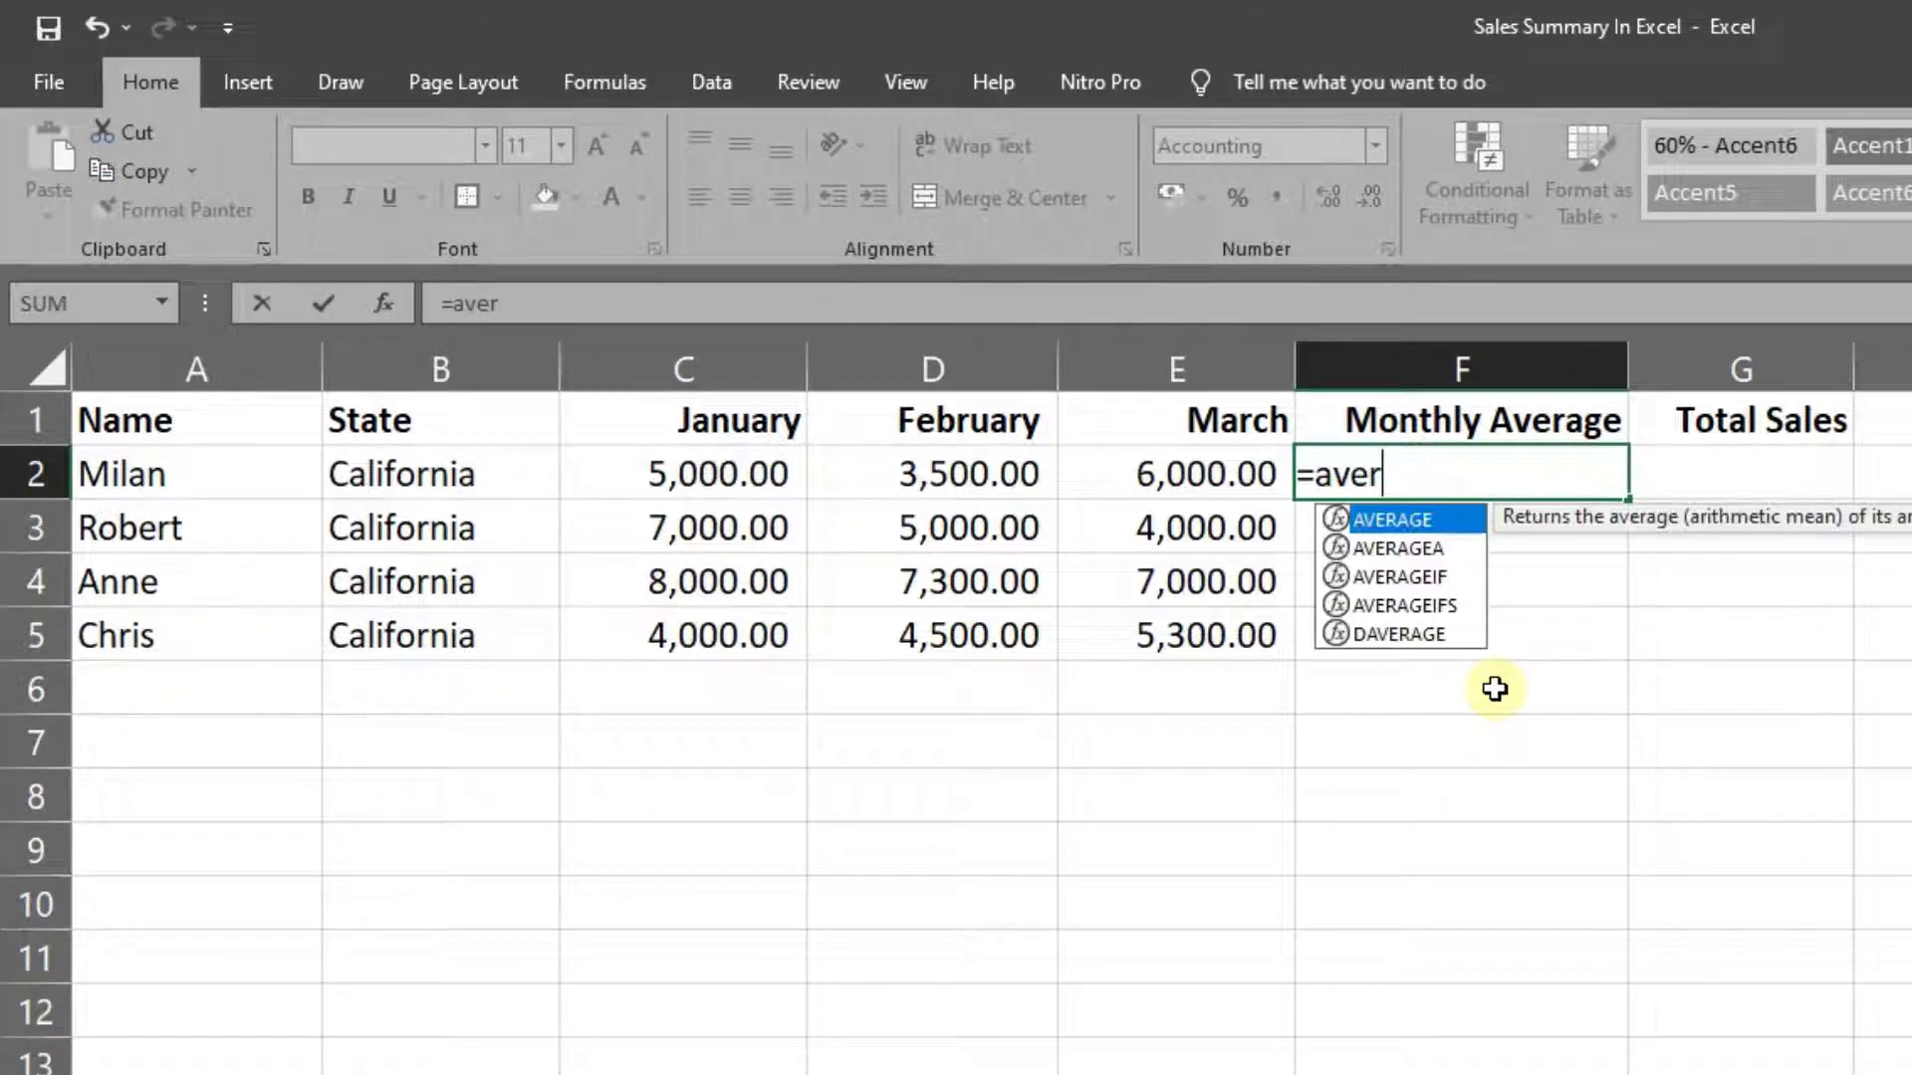
pyautogui.press('Escape')
pyautogui.write('=aver')
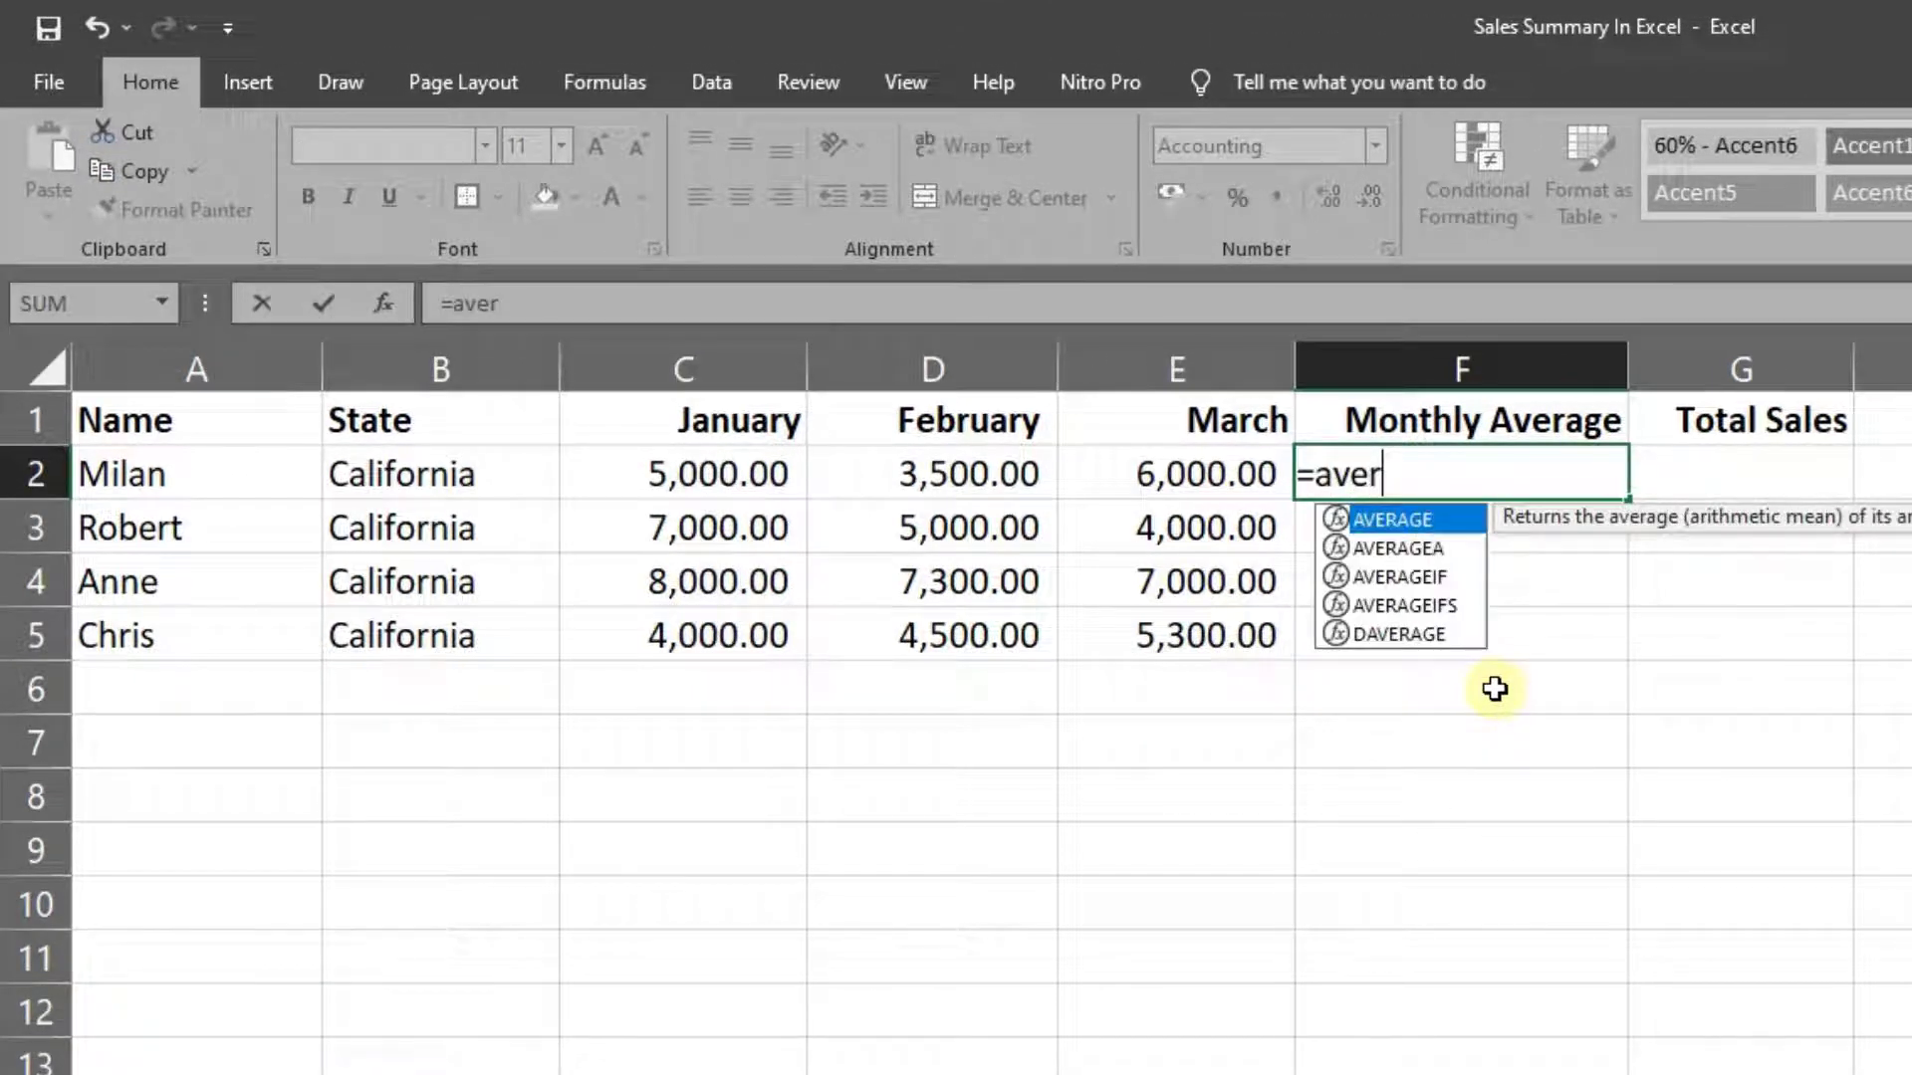
pyautogui.press('Tab')
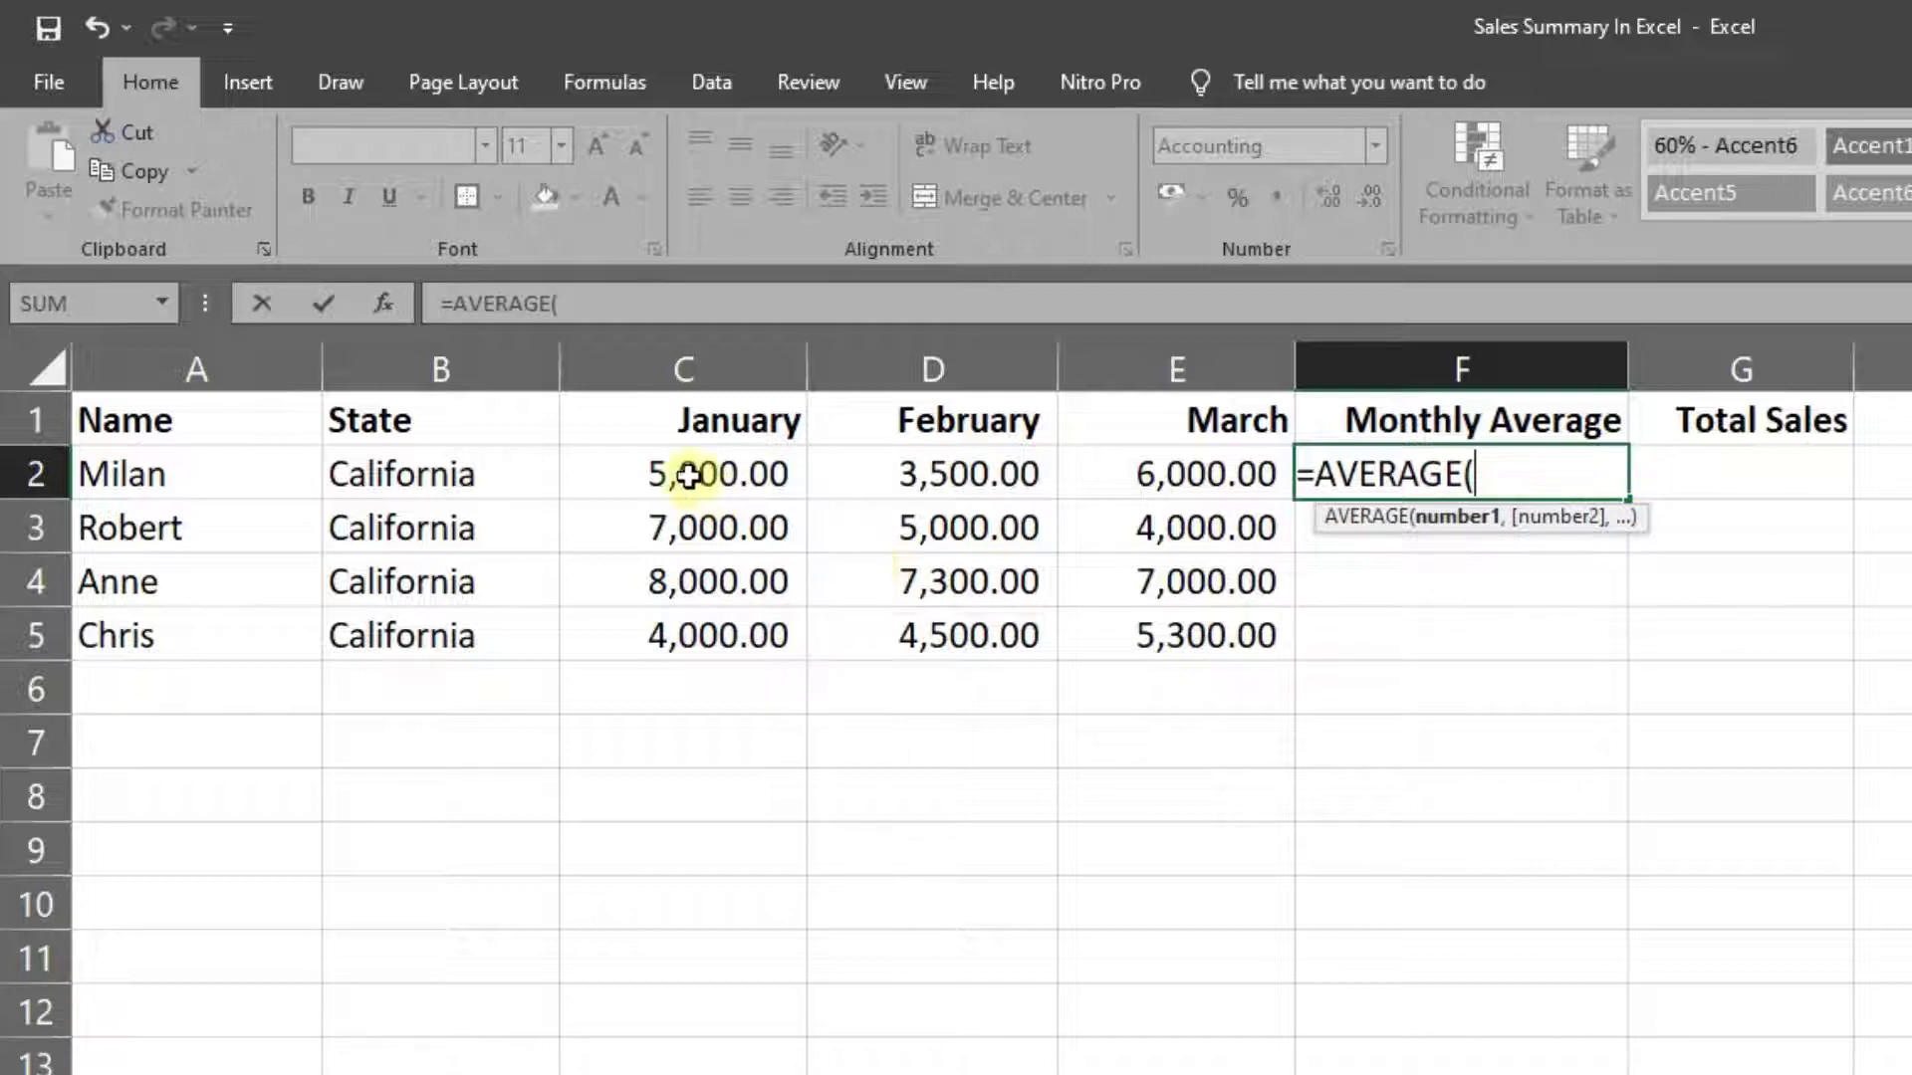
pyautogui.moveTo(661, 469); pyautogui.dragTo(1127, 474)
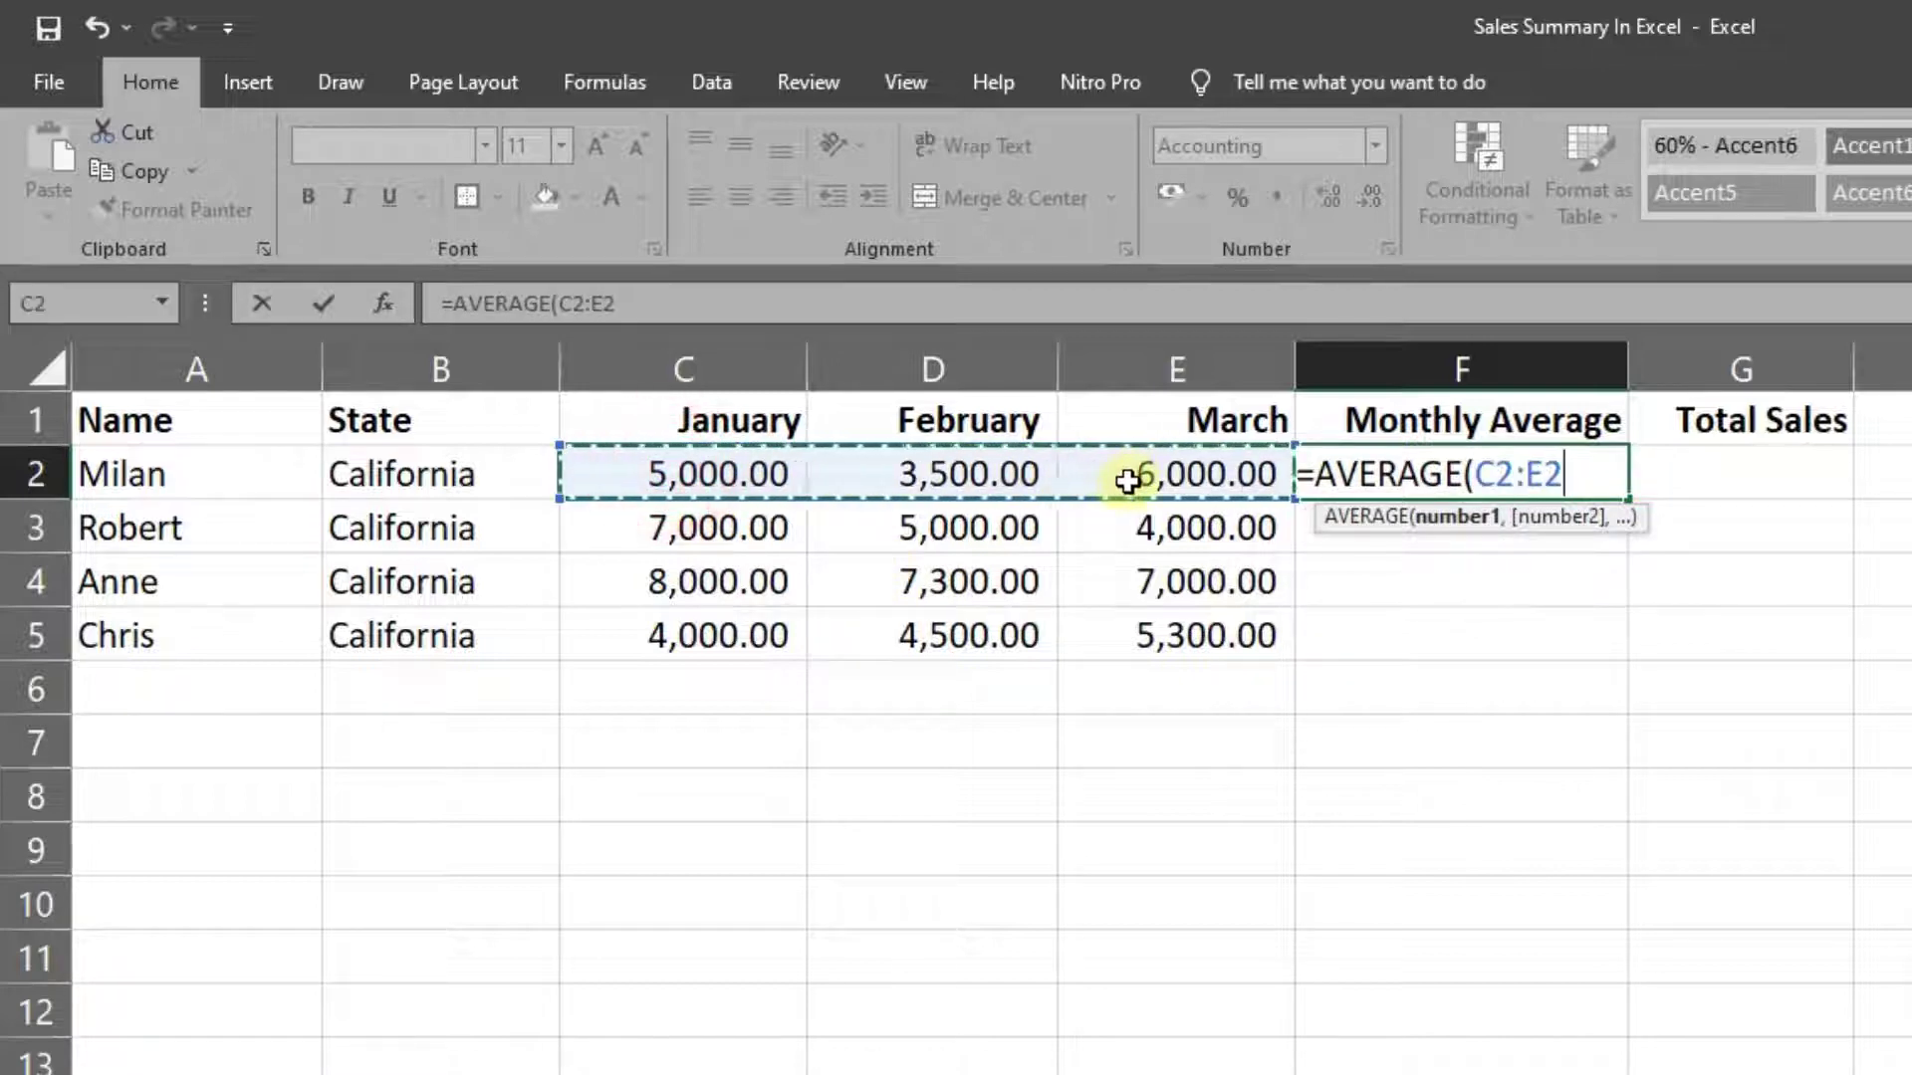
pyautogui.write(')')
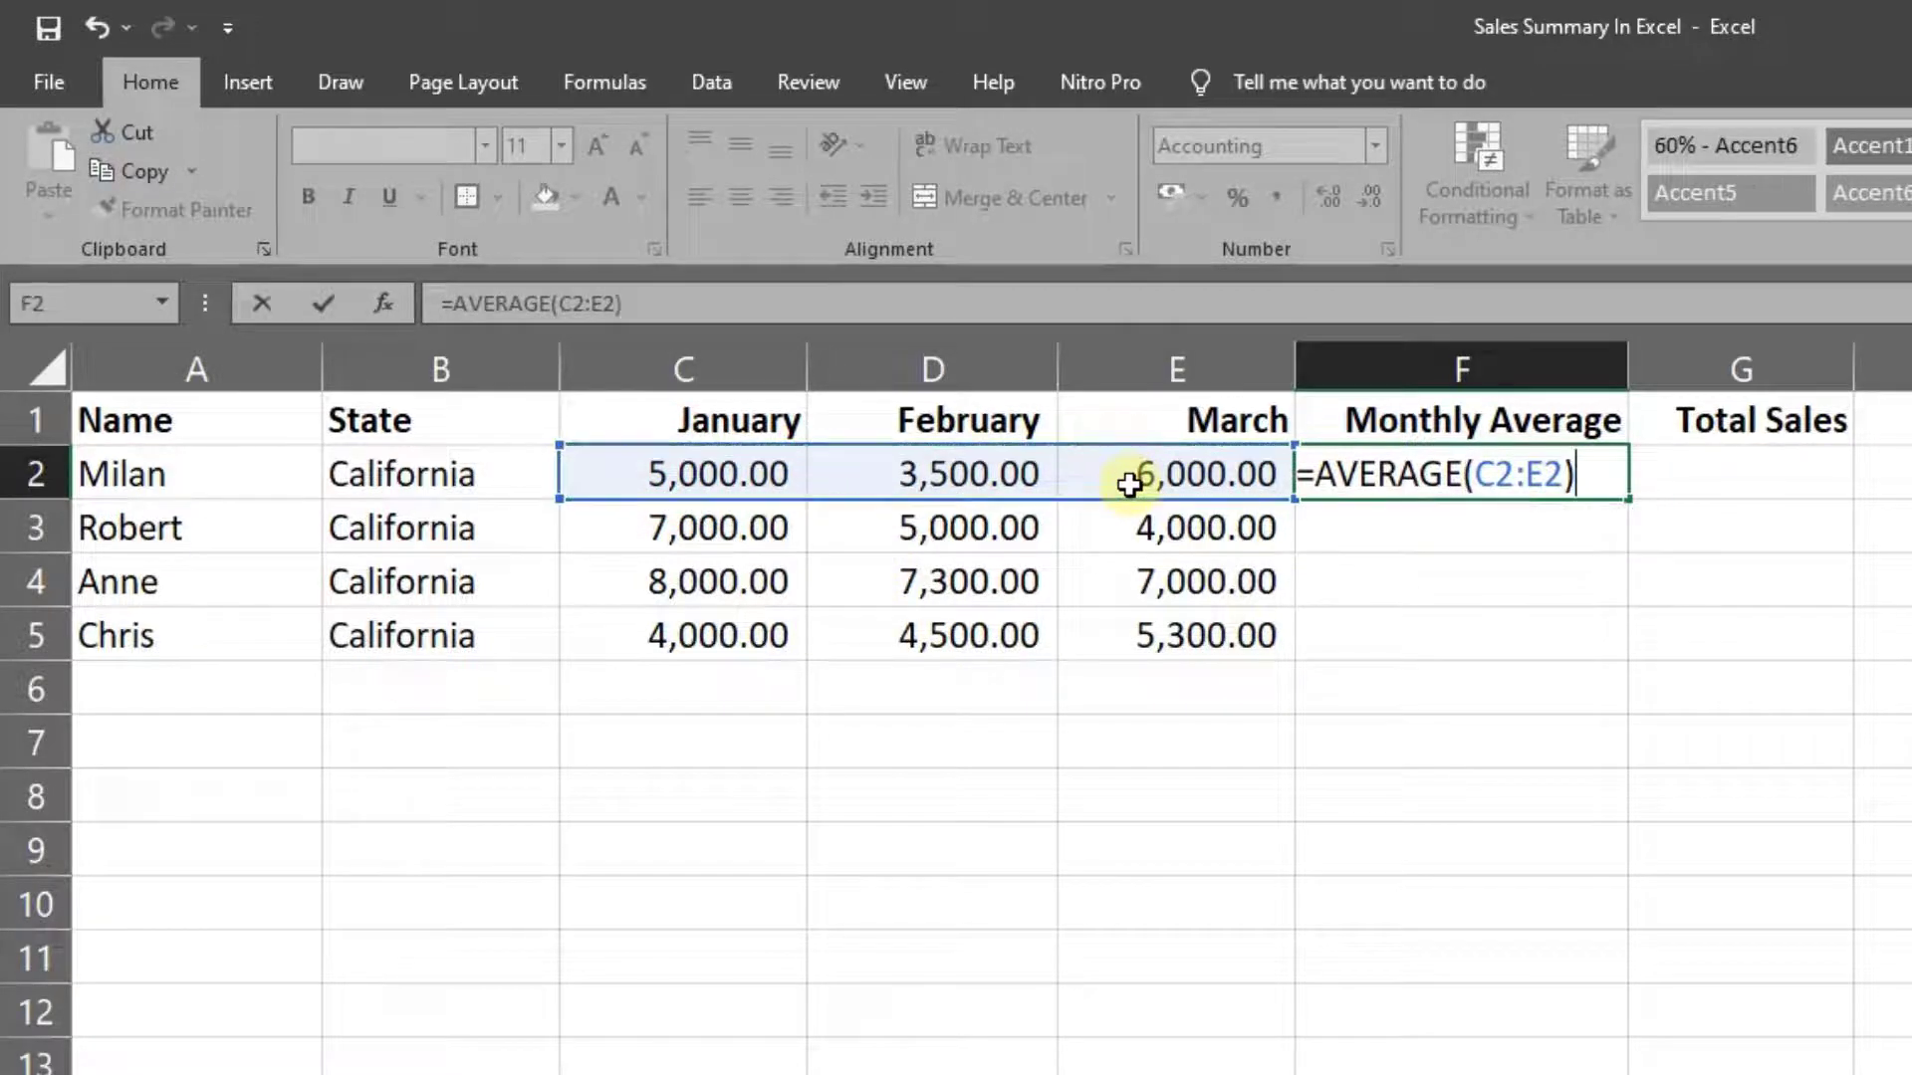
pyautogui.press('Return')
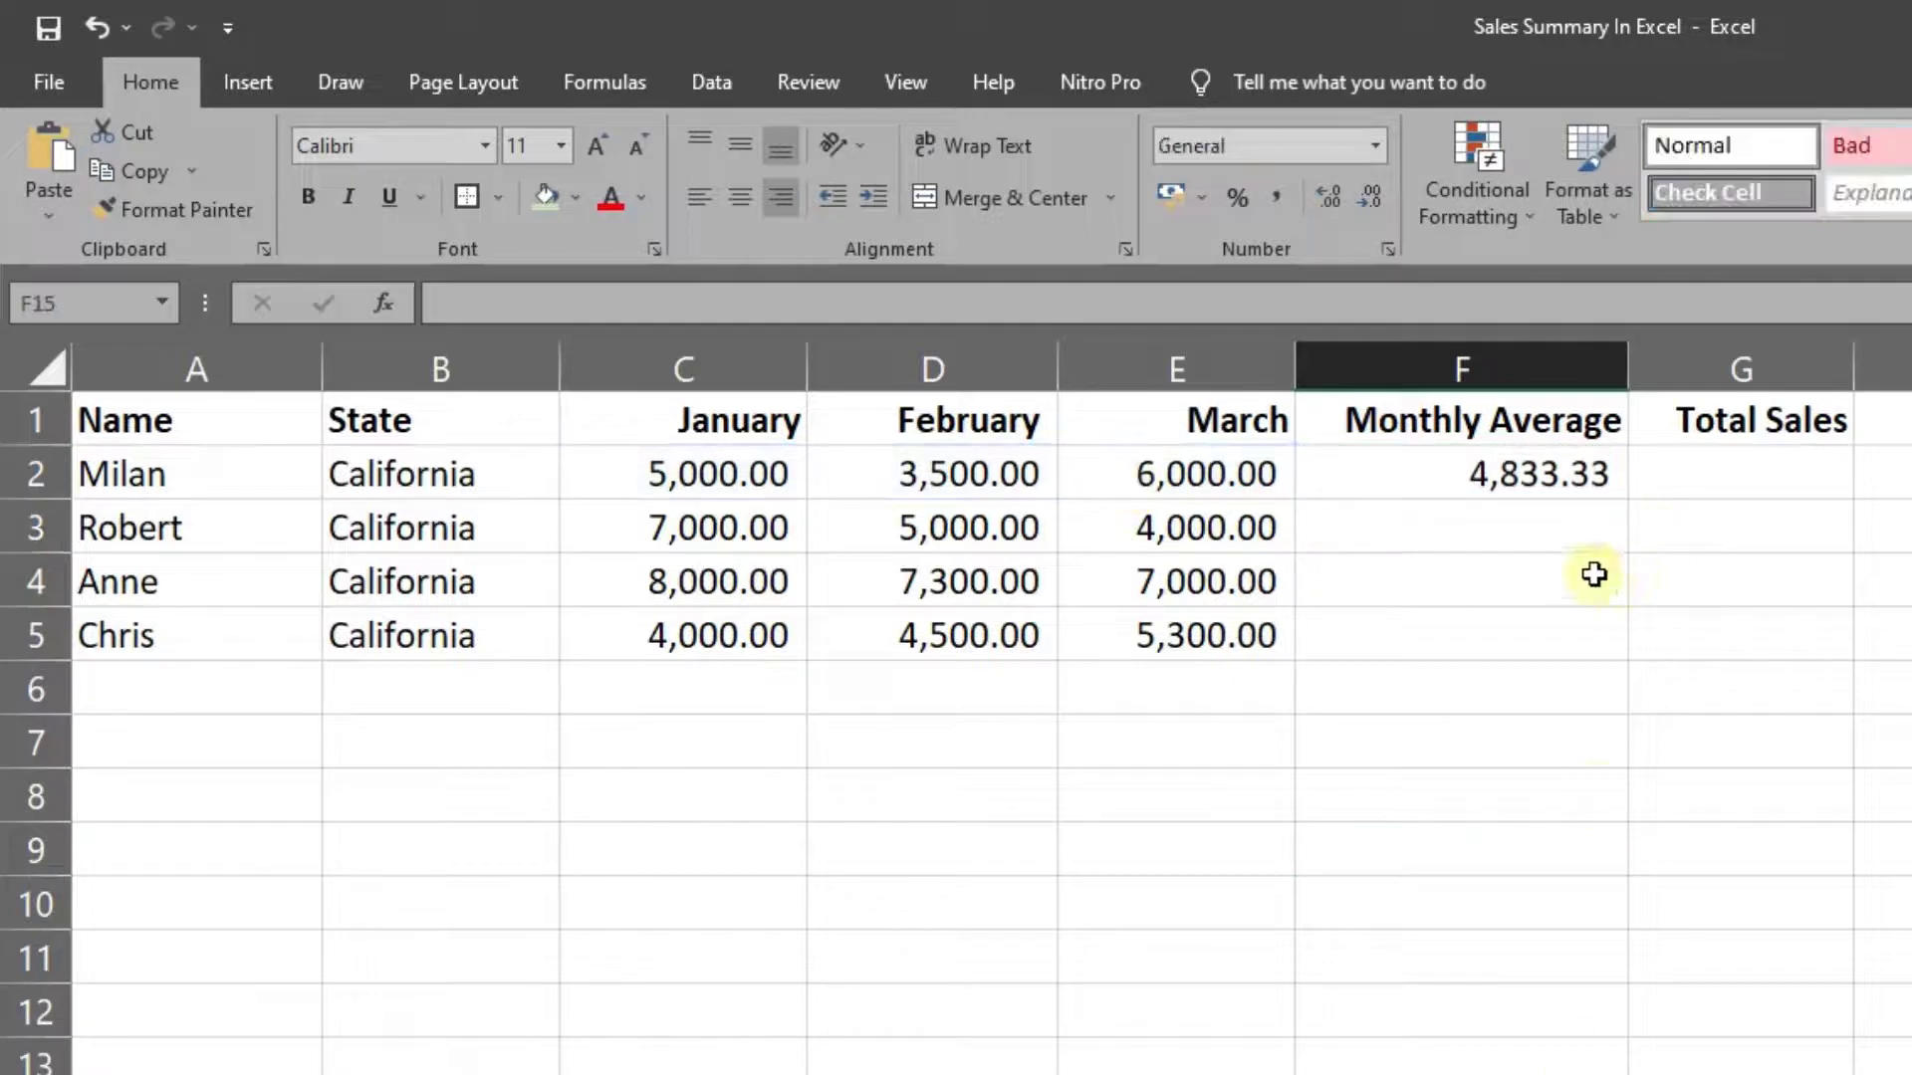
# Fill the Monthly Average formula from F2 down through F5 for the remaining salespeople
pyautogui.click(1504, 483)
pyautogui.click(1562, 622)
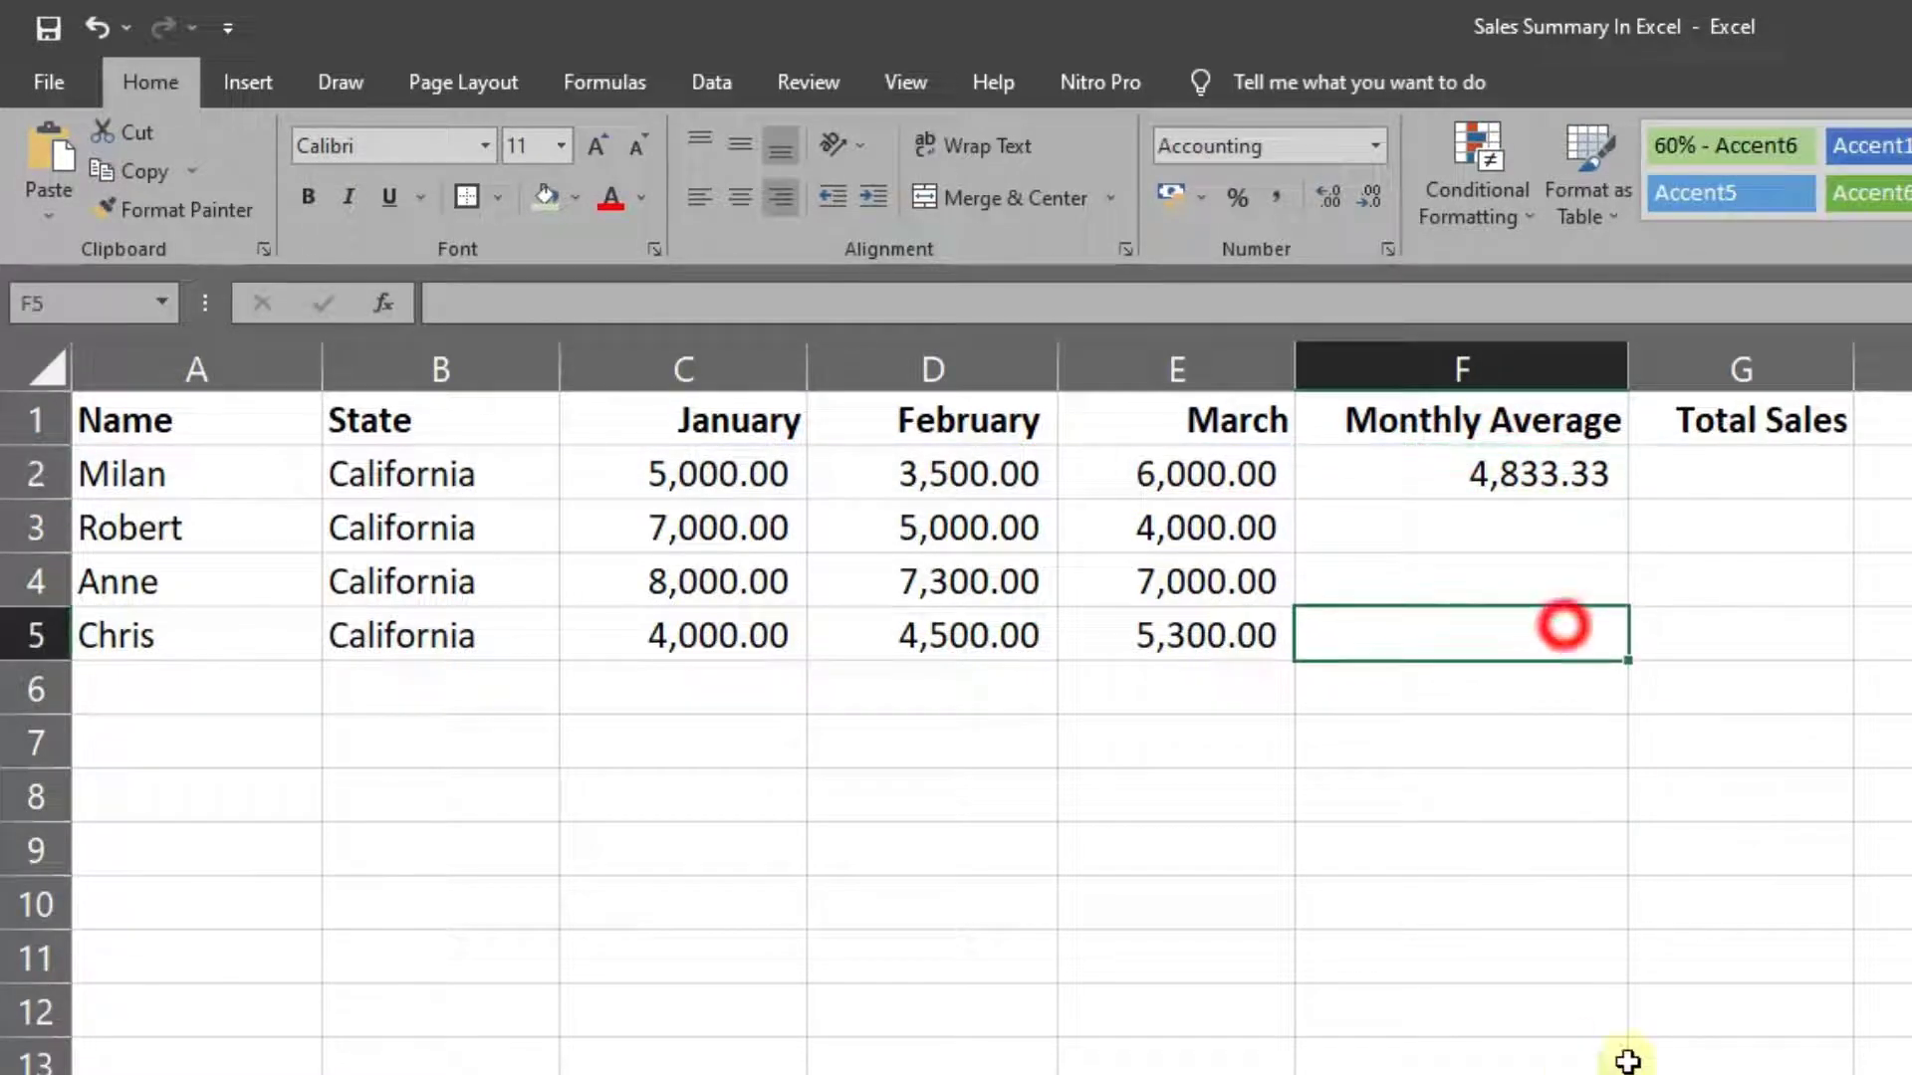
pyautogui.click(1544, 469)
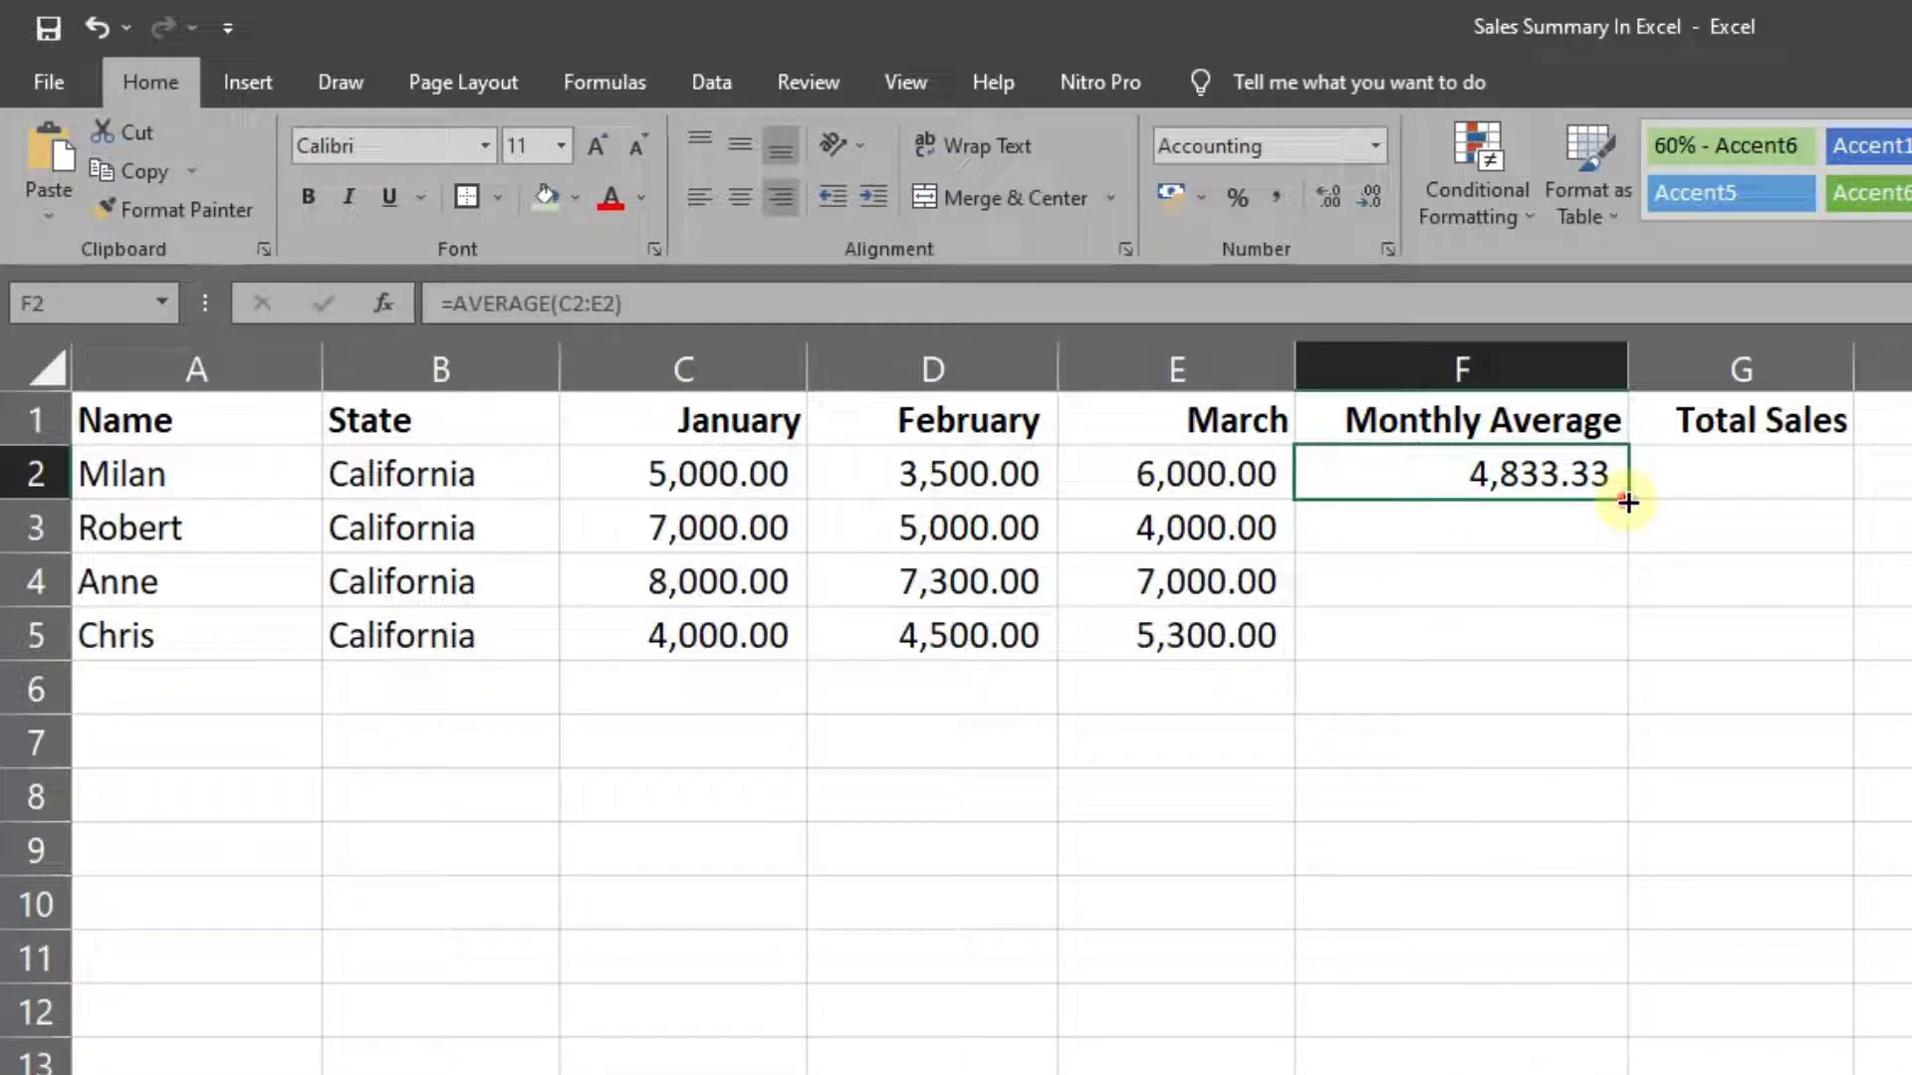
pyautogui.moveTo(1628, 503); pyautogui.dragTo(1633, 638)
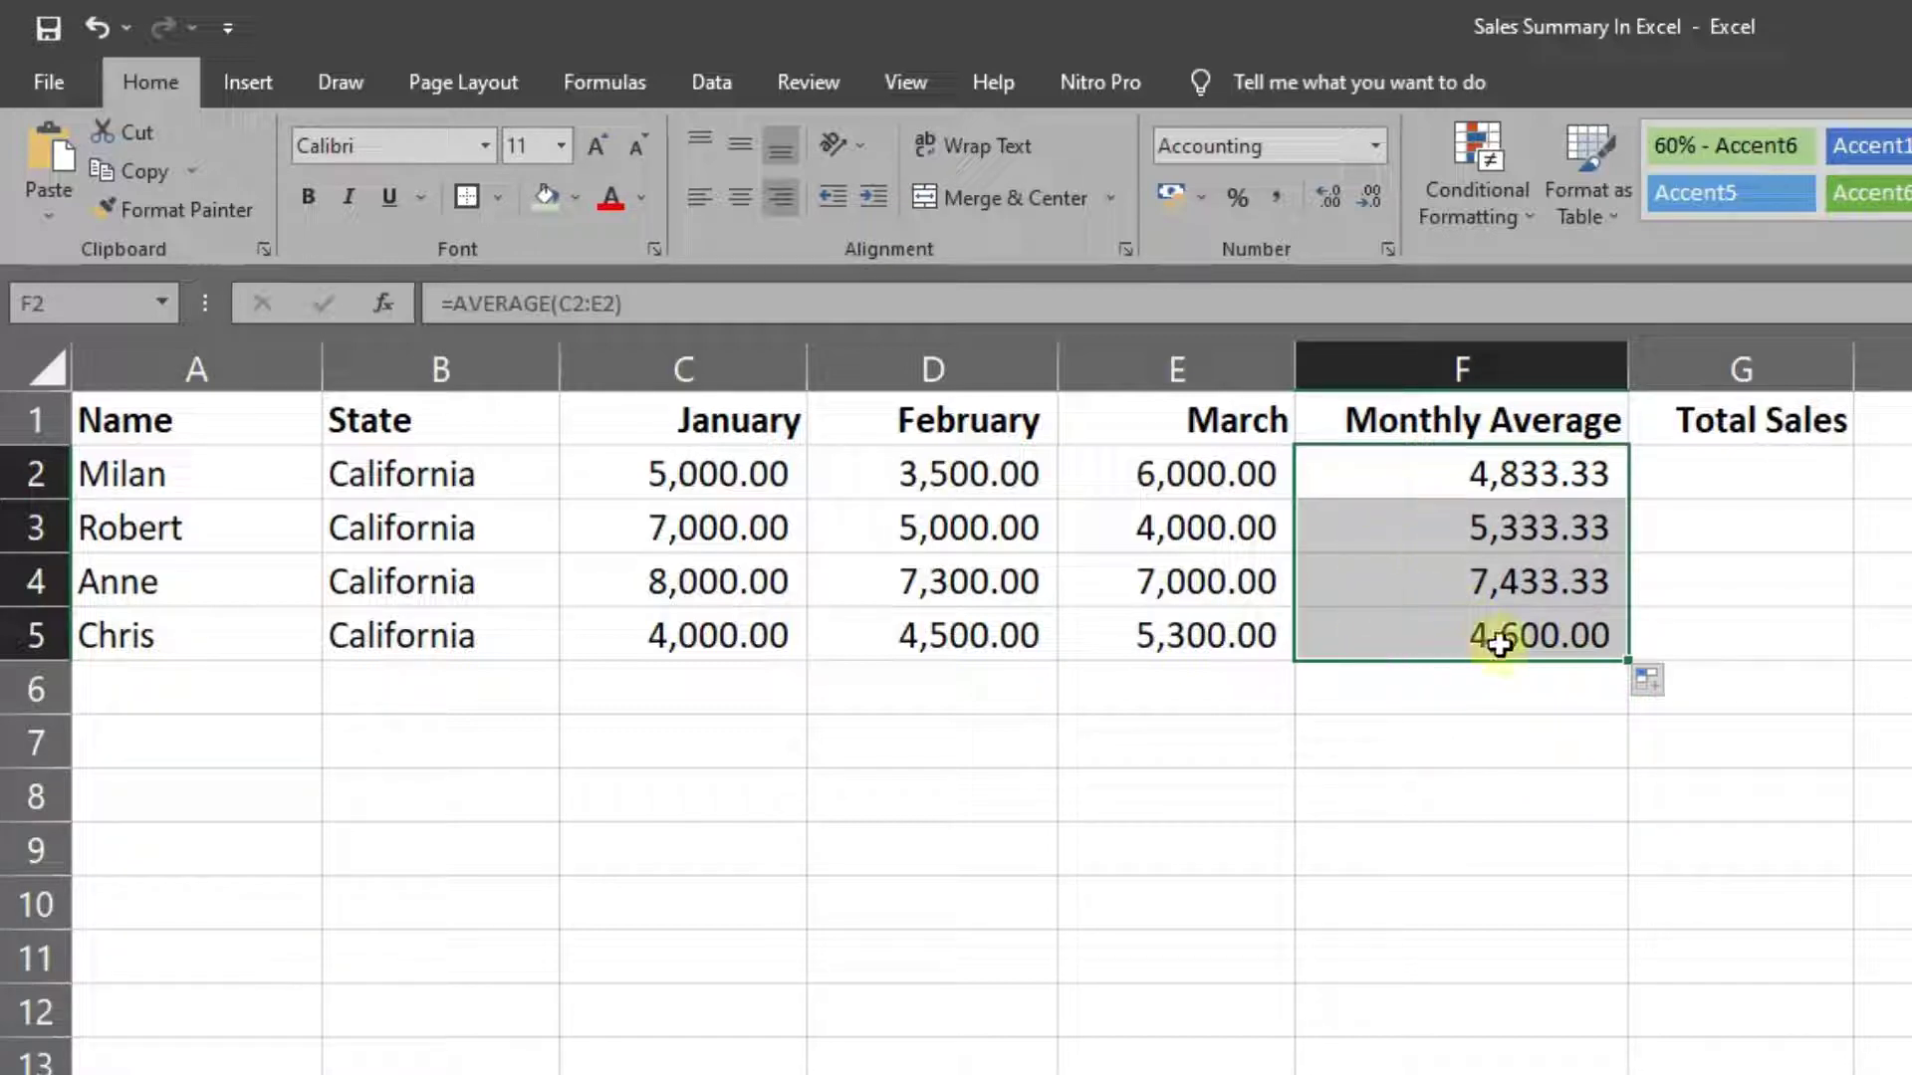
pyautogui.click(1529, 713)
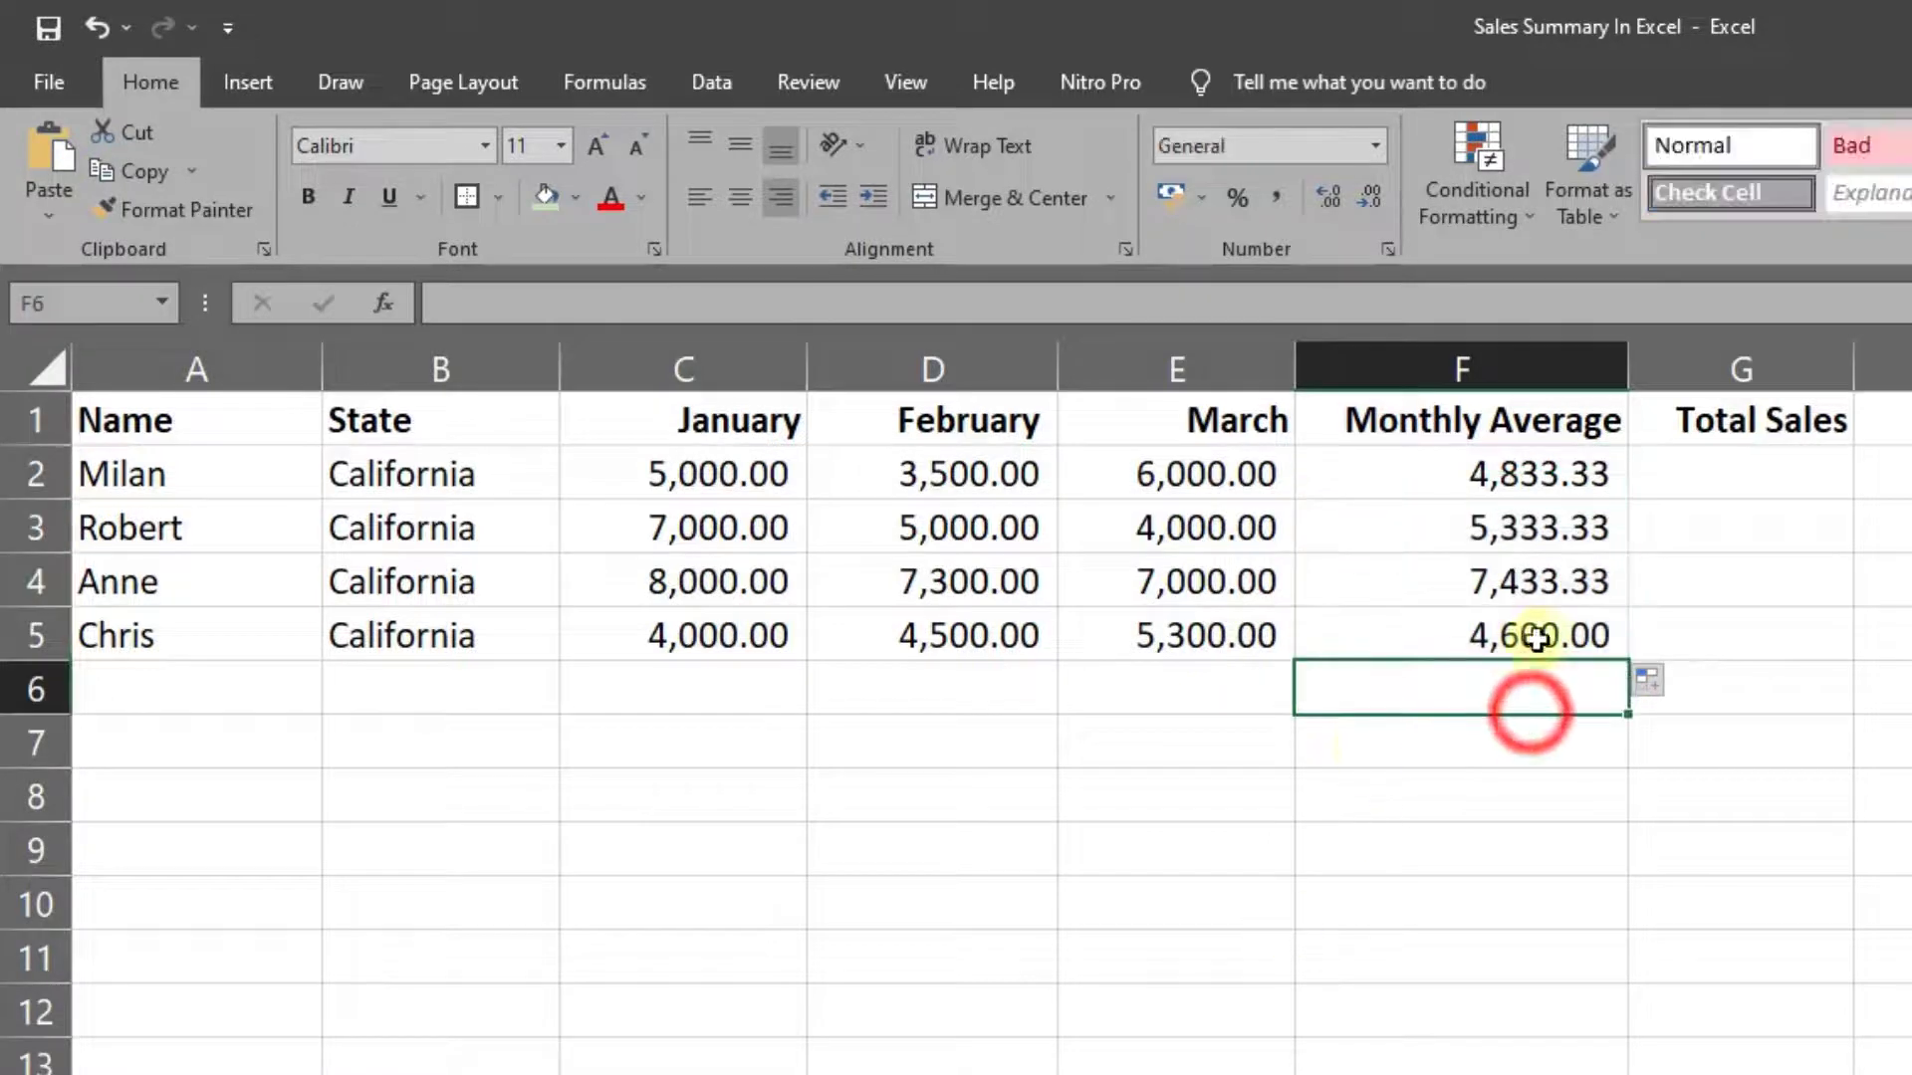
pyautogui.click(1844, 649)
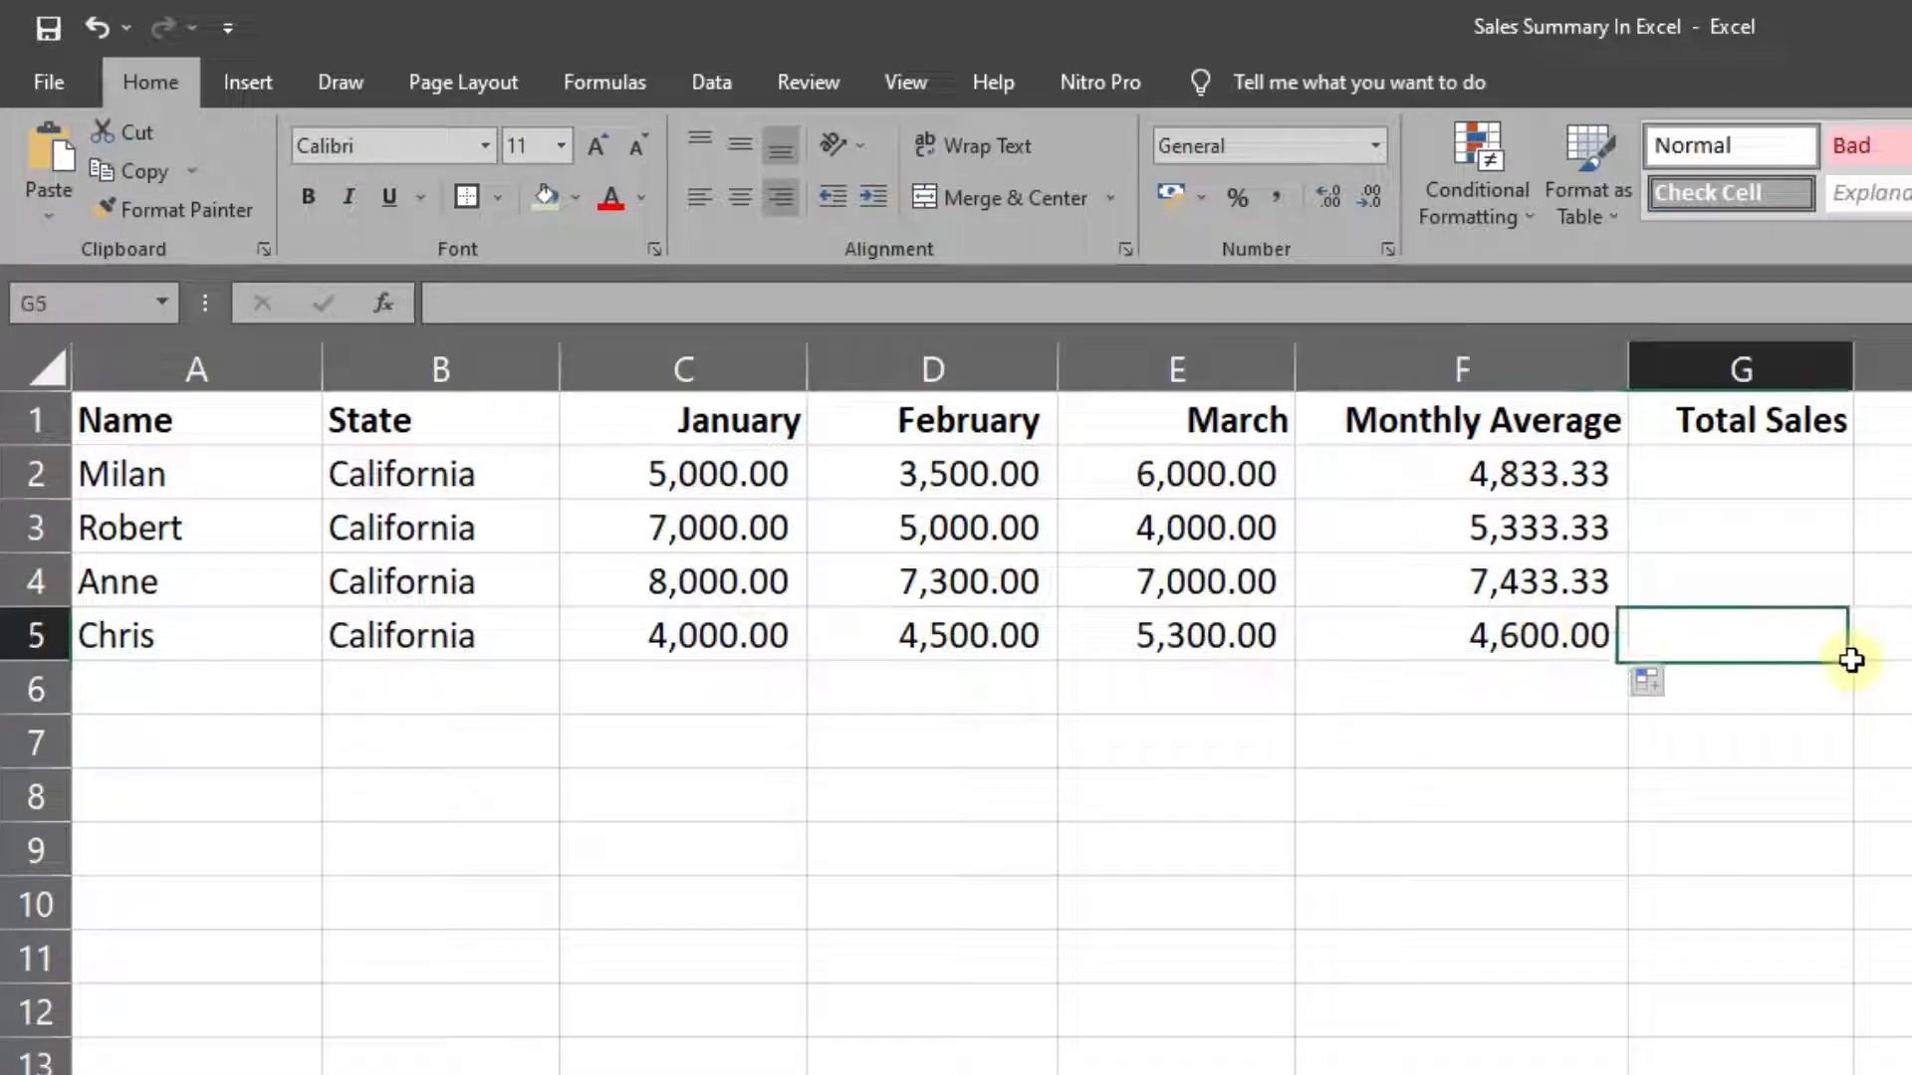
pyautogui.click(1776, 473)
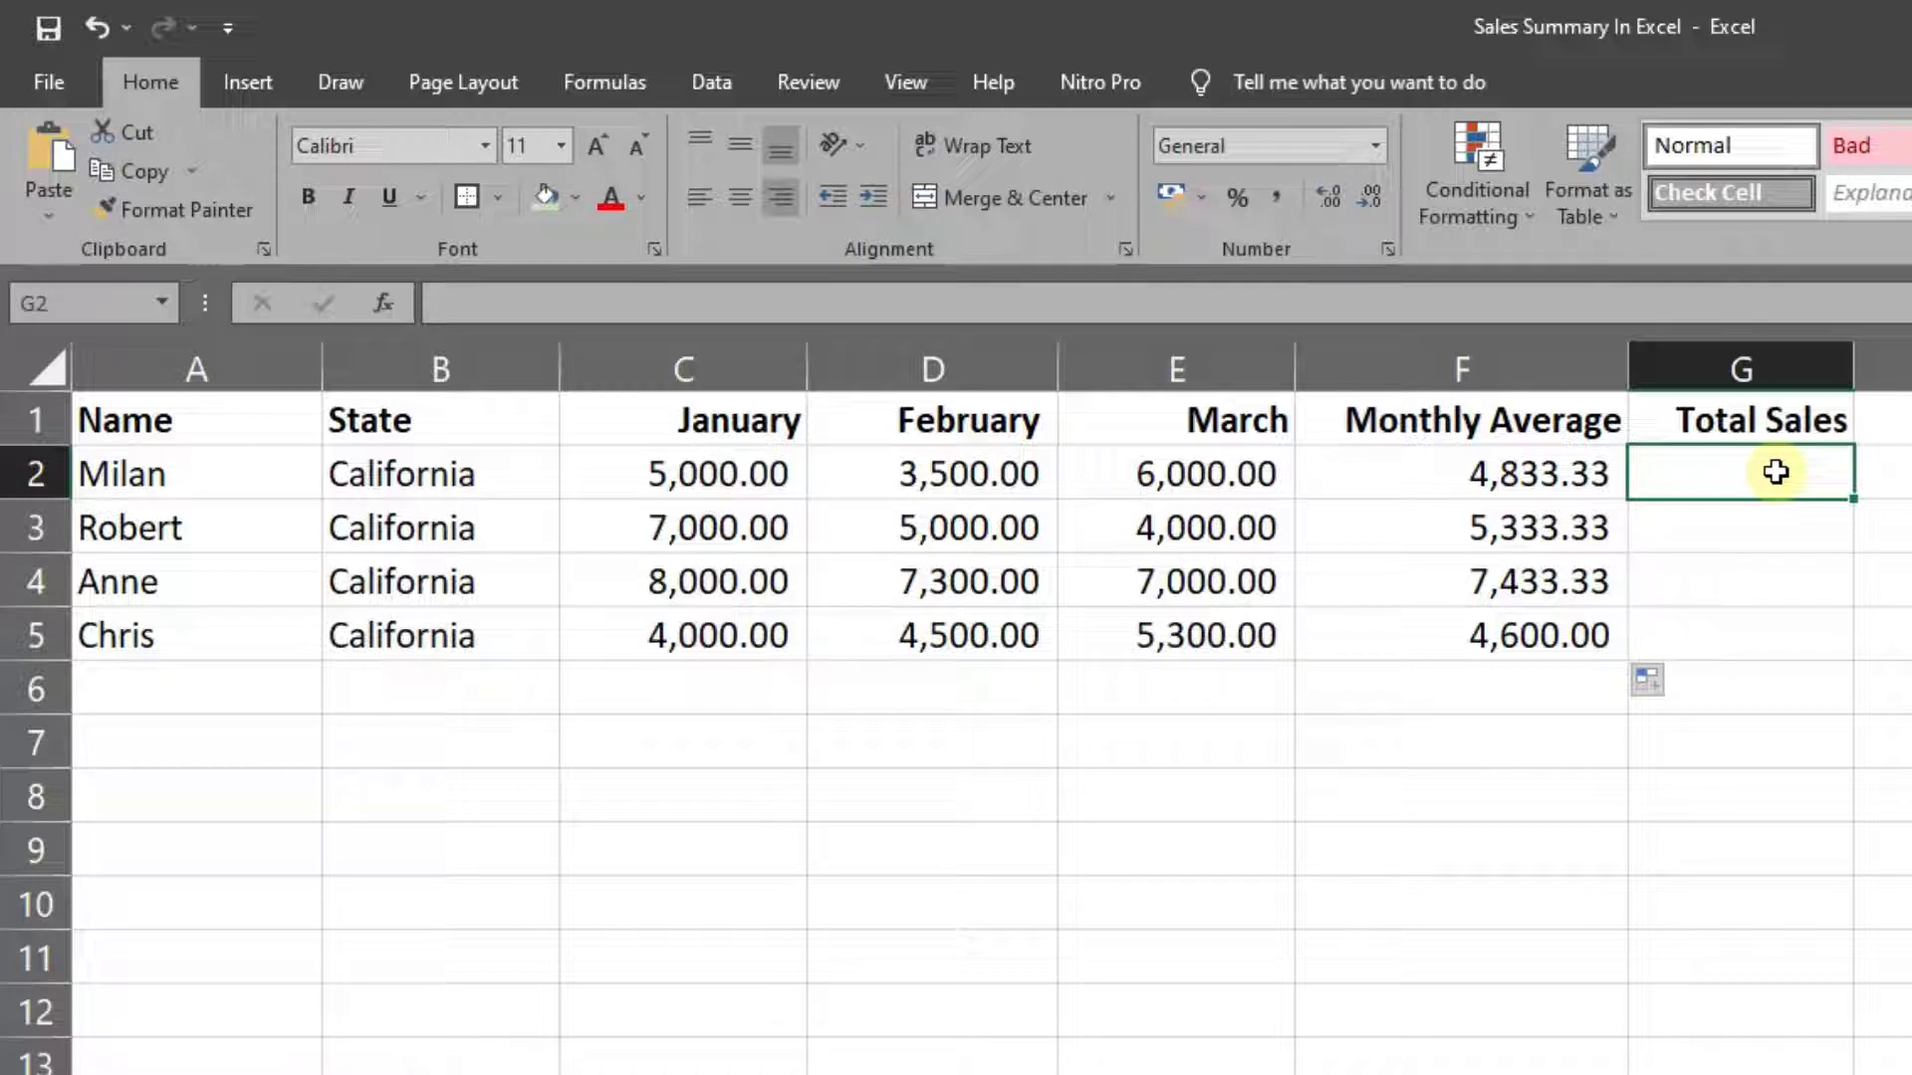
pyautogui.write('=')
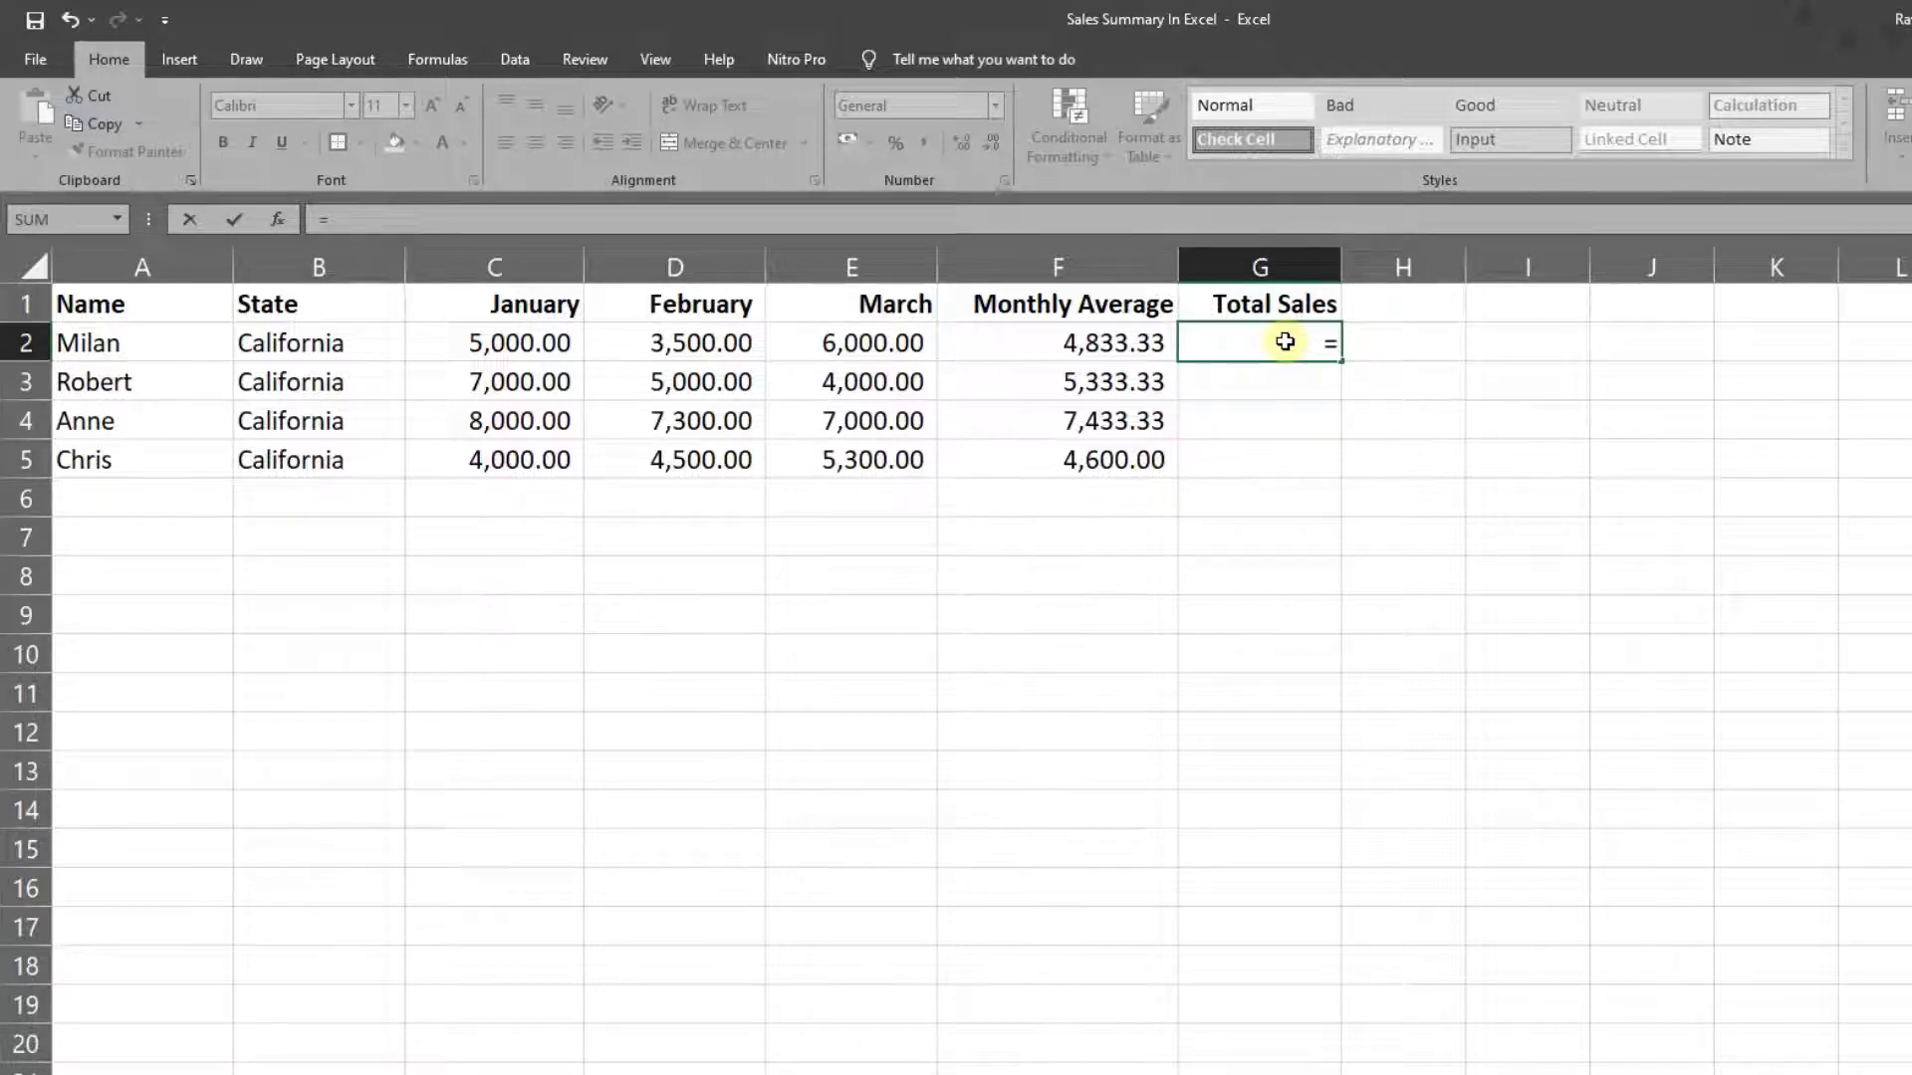
pyautogui.press('Return')
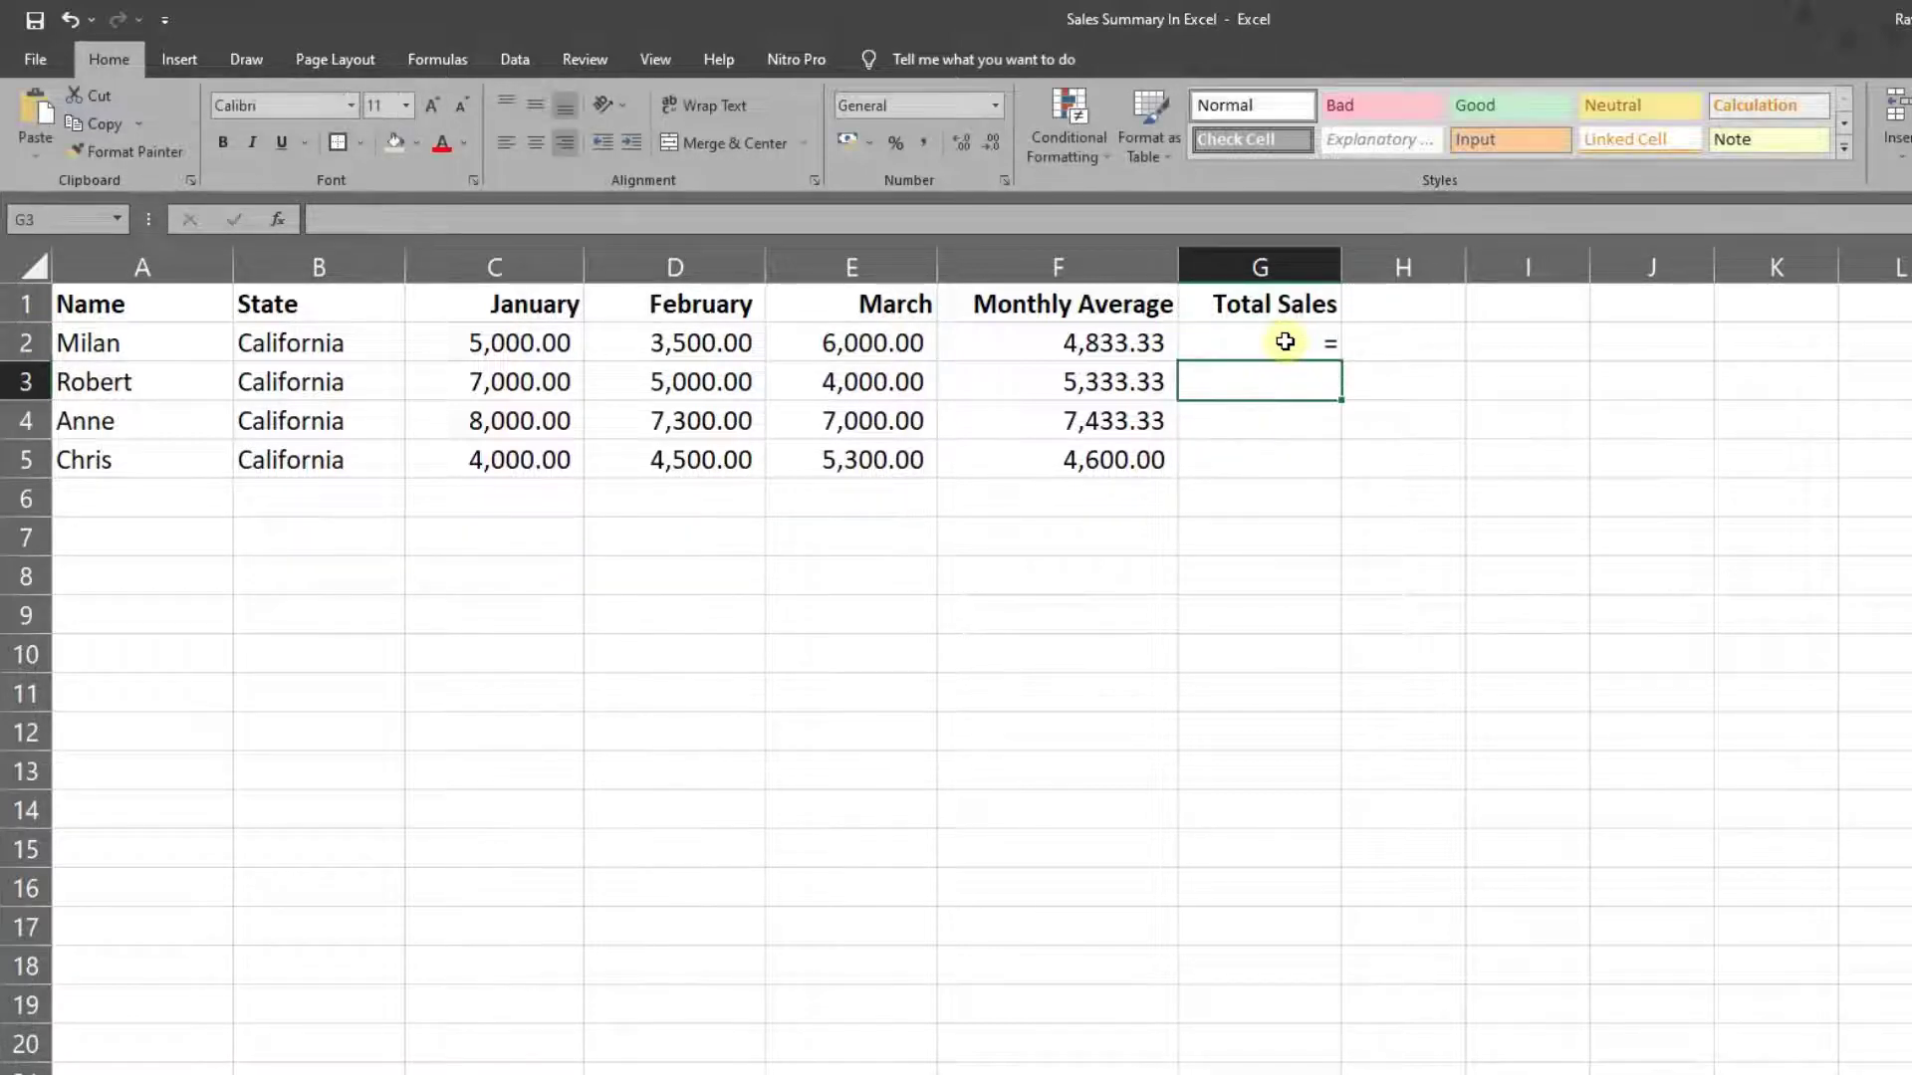
pyautogui.press('Up')
pyautogui.press('Right')
pyautogui.press('Left')
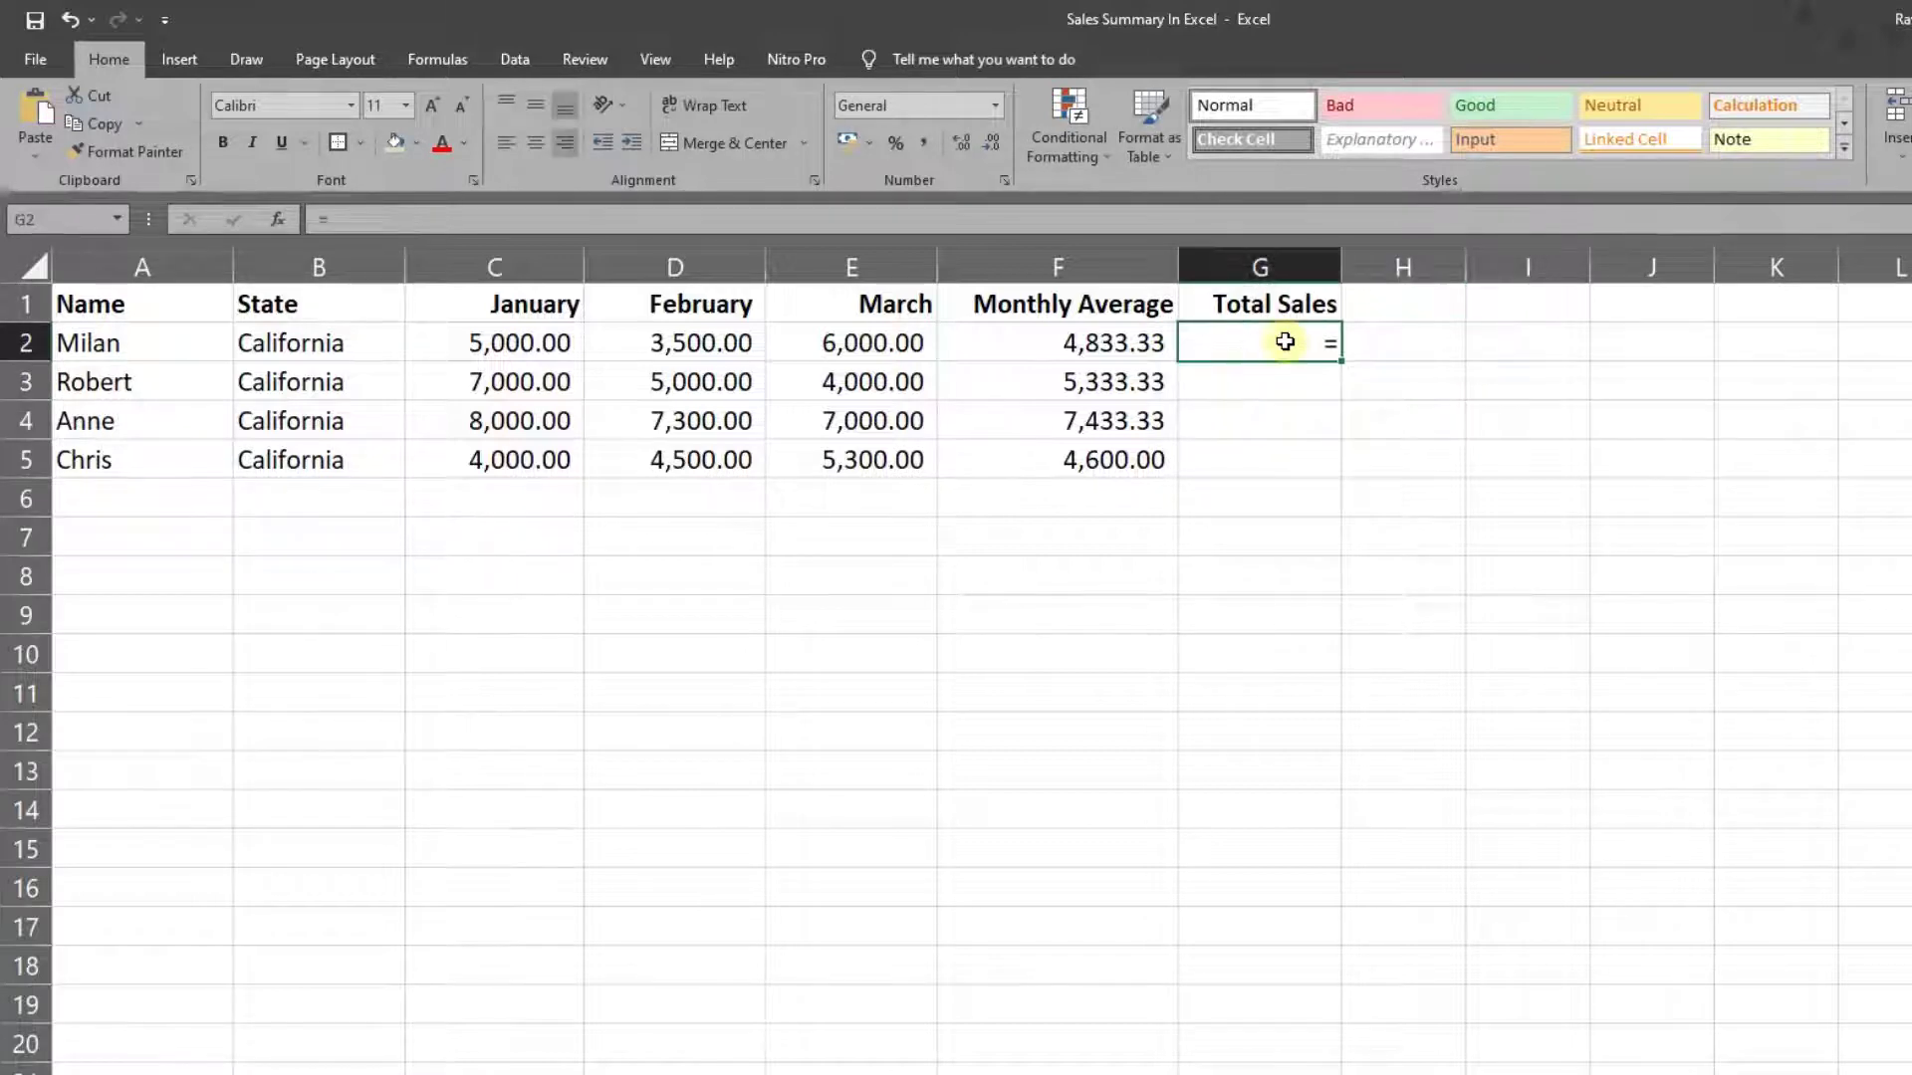
pyautogui.write('sum')
pyautogui.press('Return')
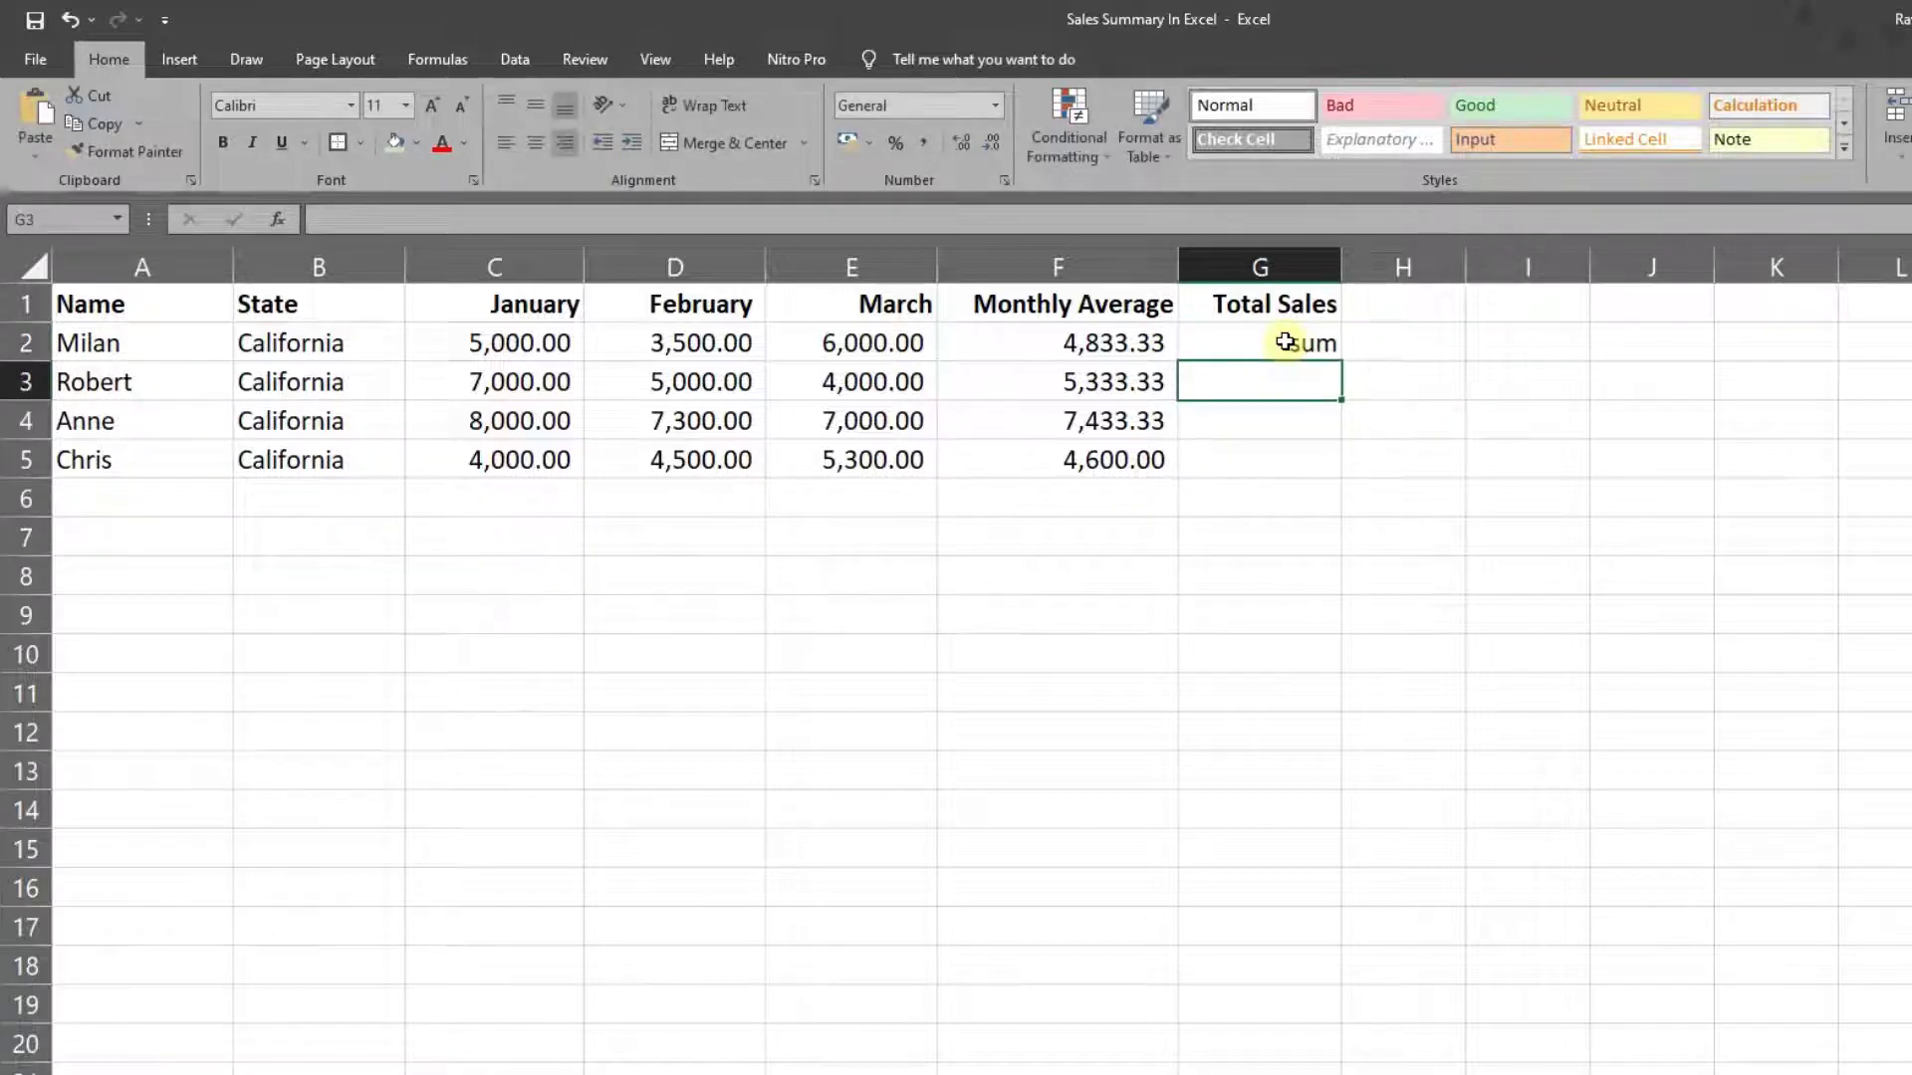
# Calculate the first salesperson's total sales in cell G2 with the formula =SUM(C2:E2)
pyautogui.press('Up')
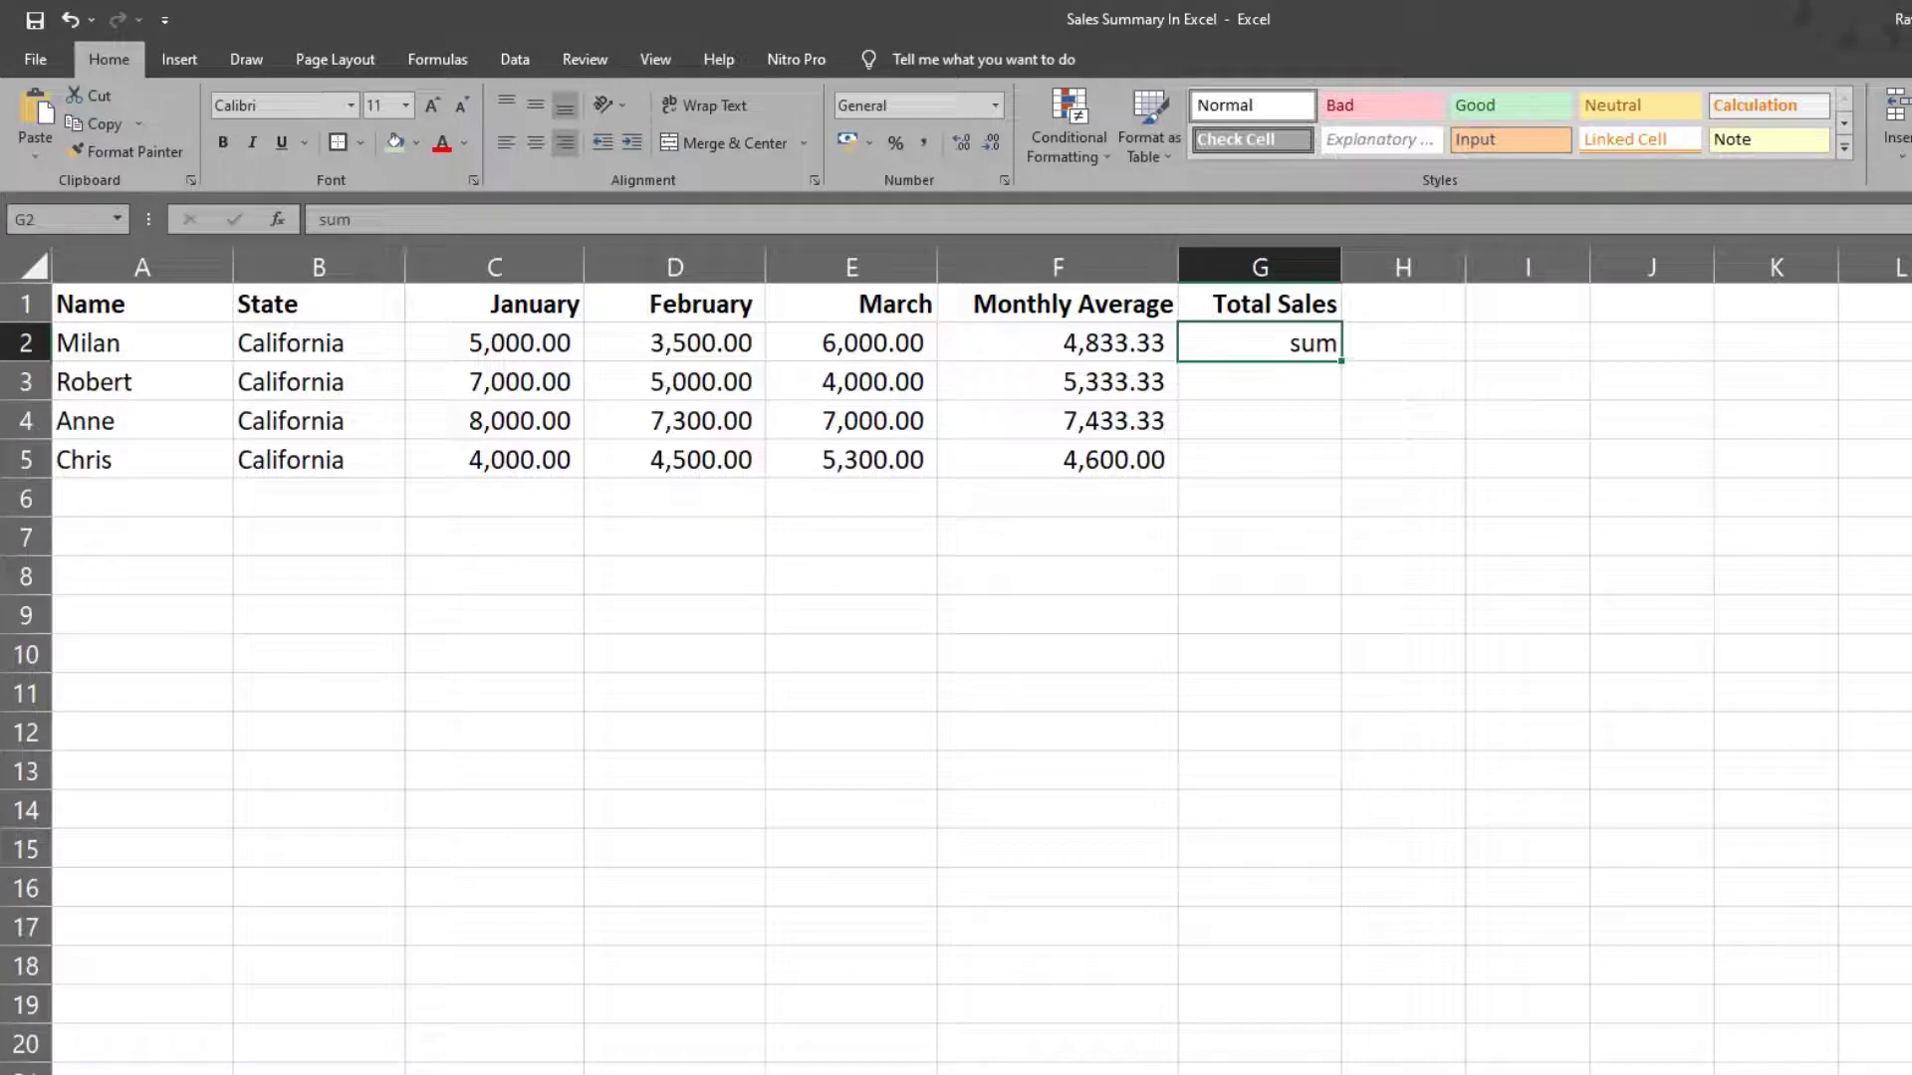
pyautogui.write('=')
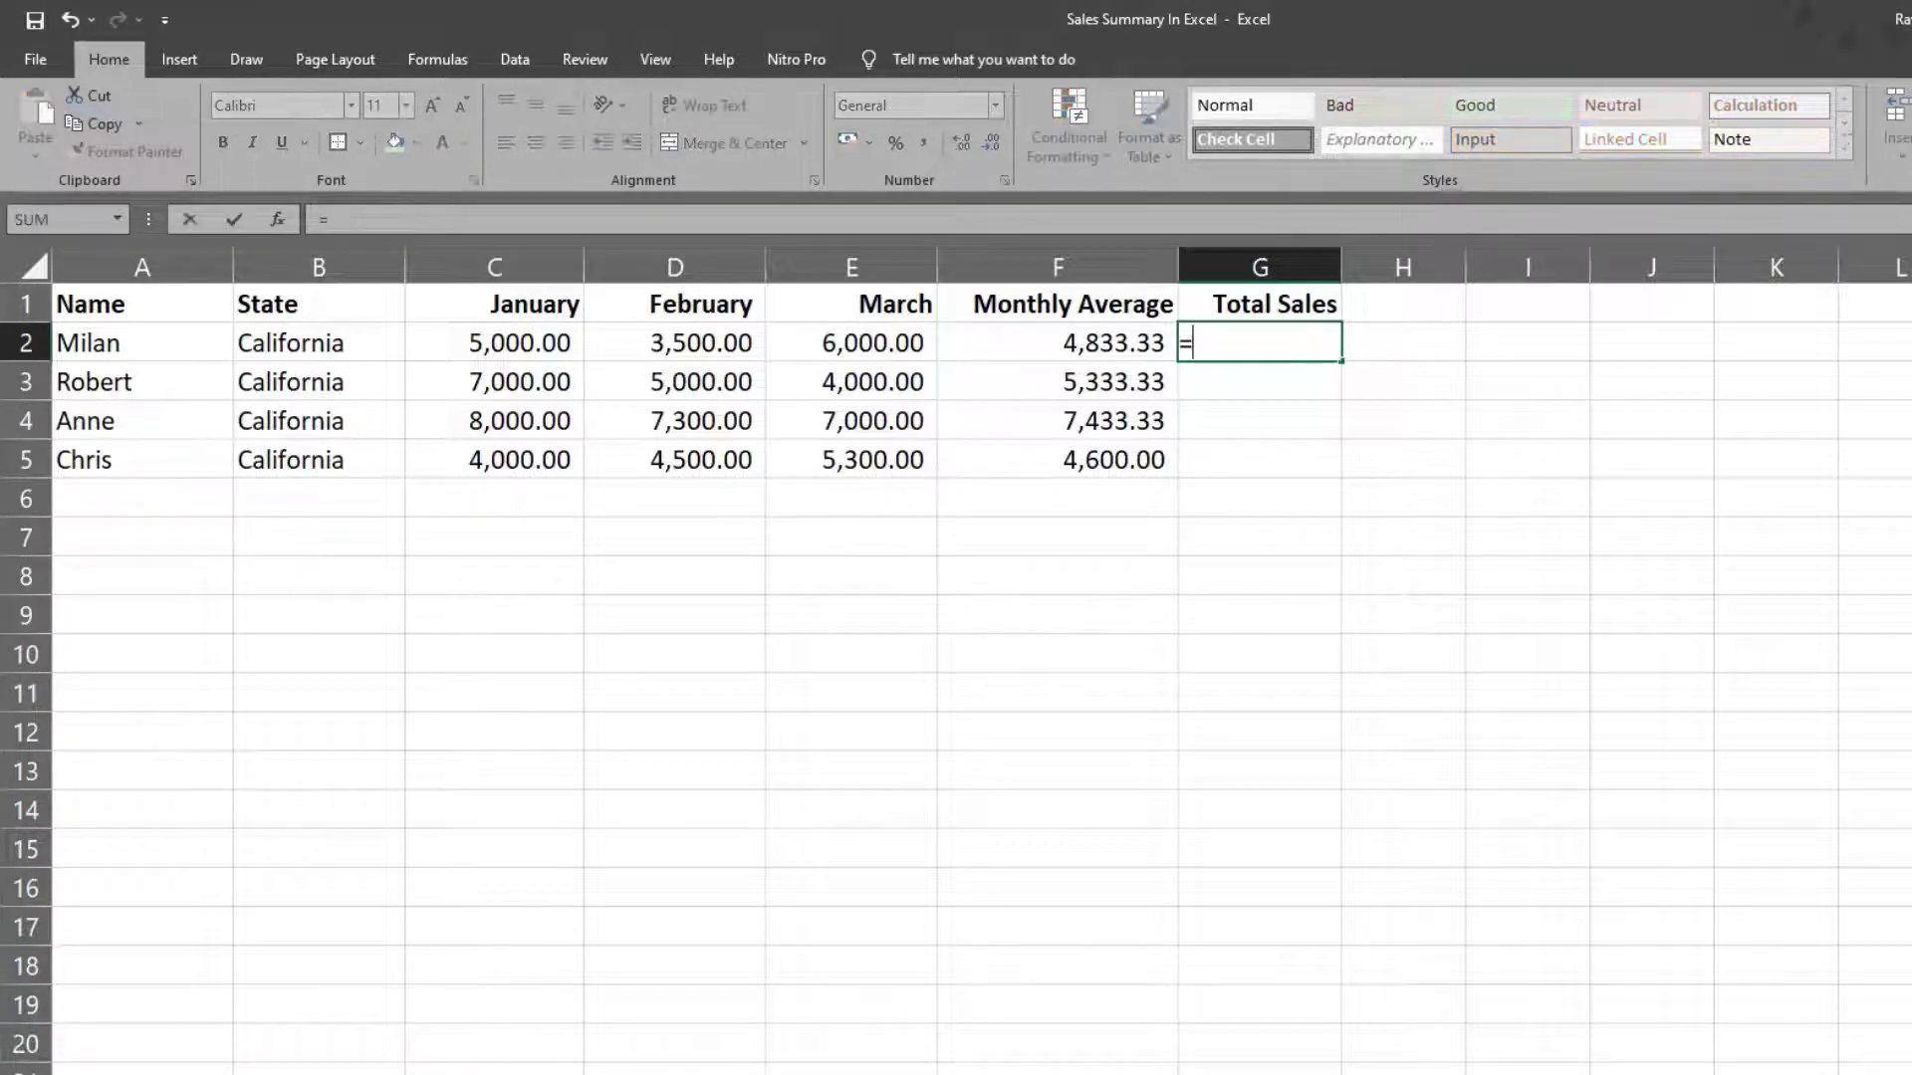
pyautogui.write('sum(')
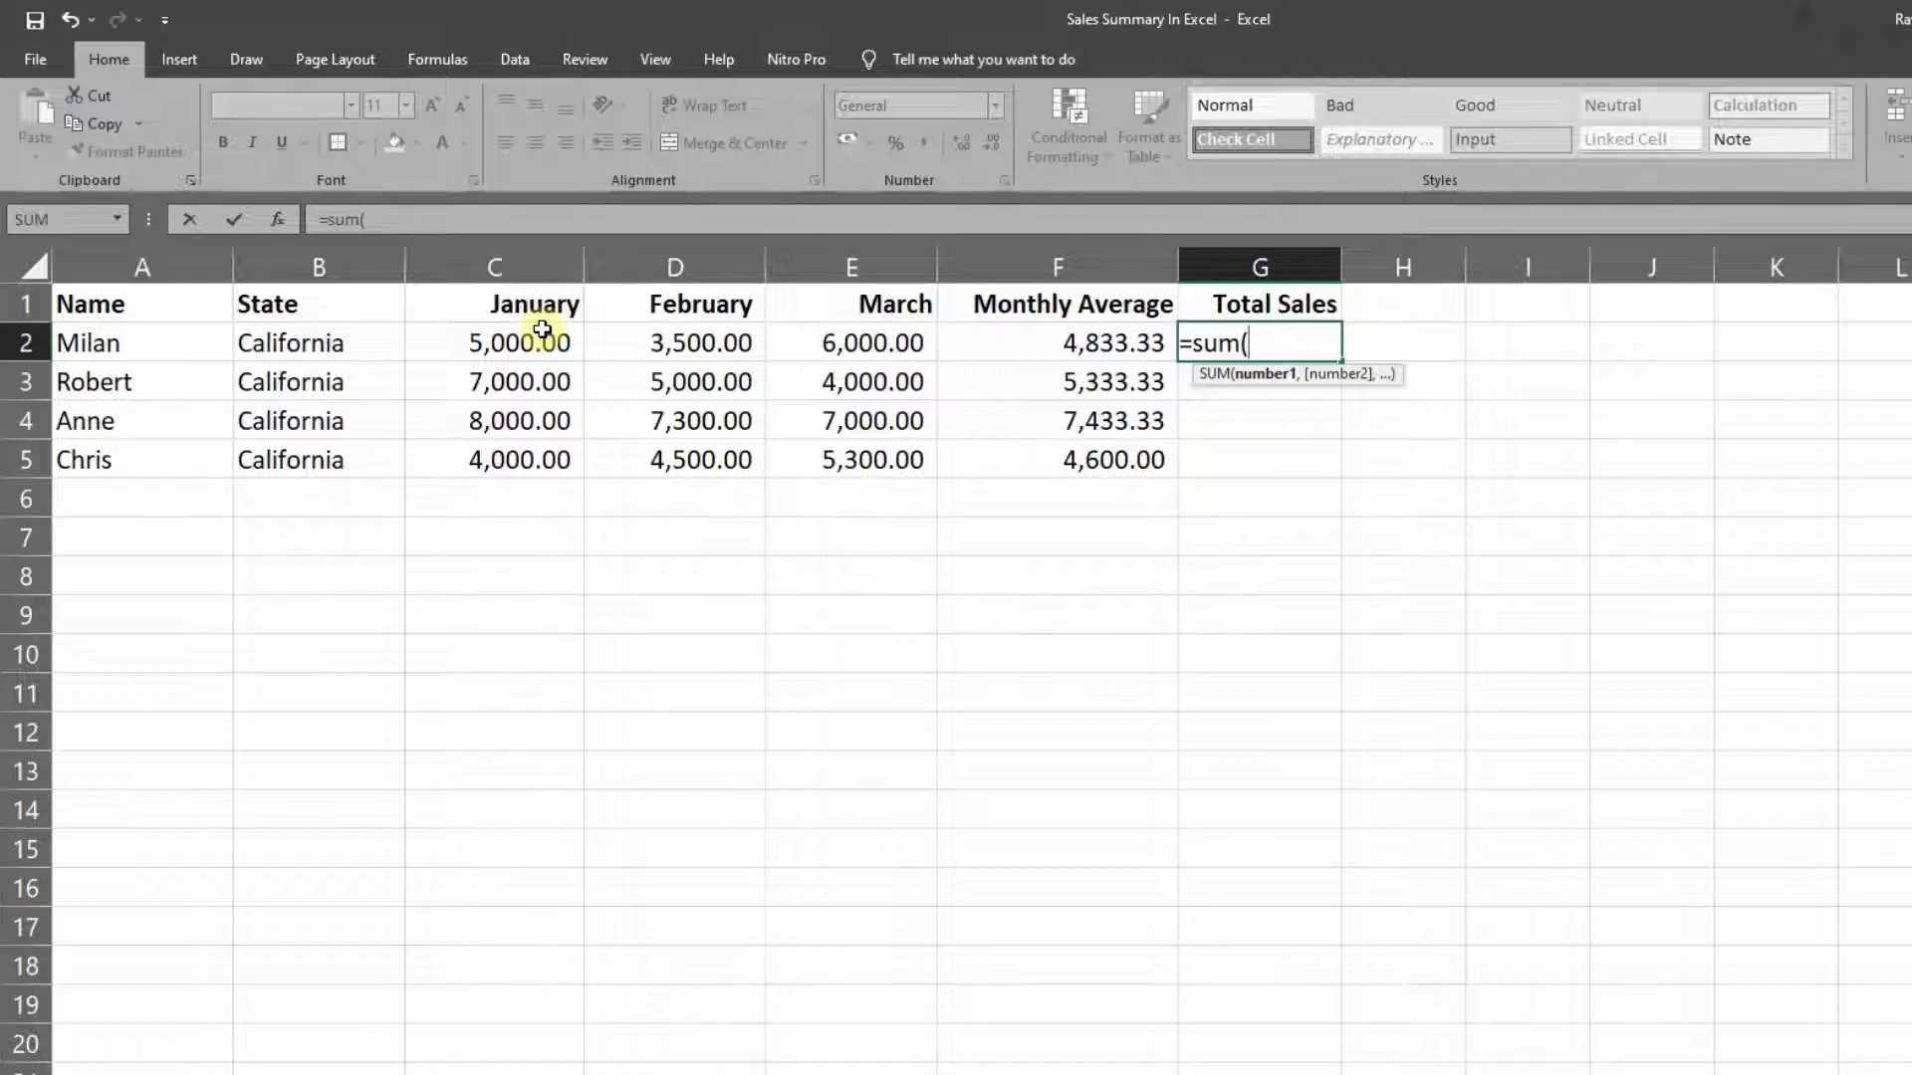
pyautogui.moveTo(498, 343); pyautogui.dragTo(826, 348)
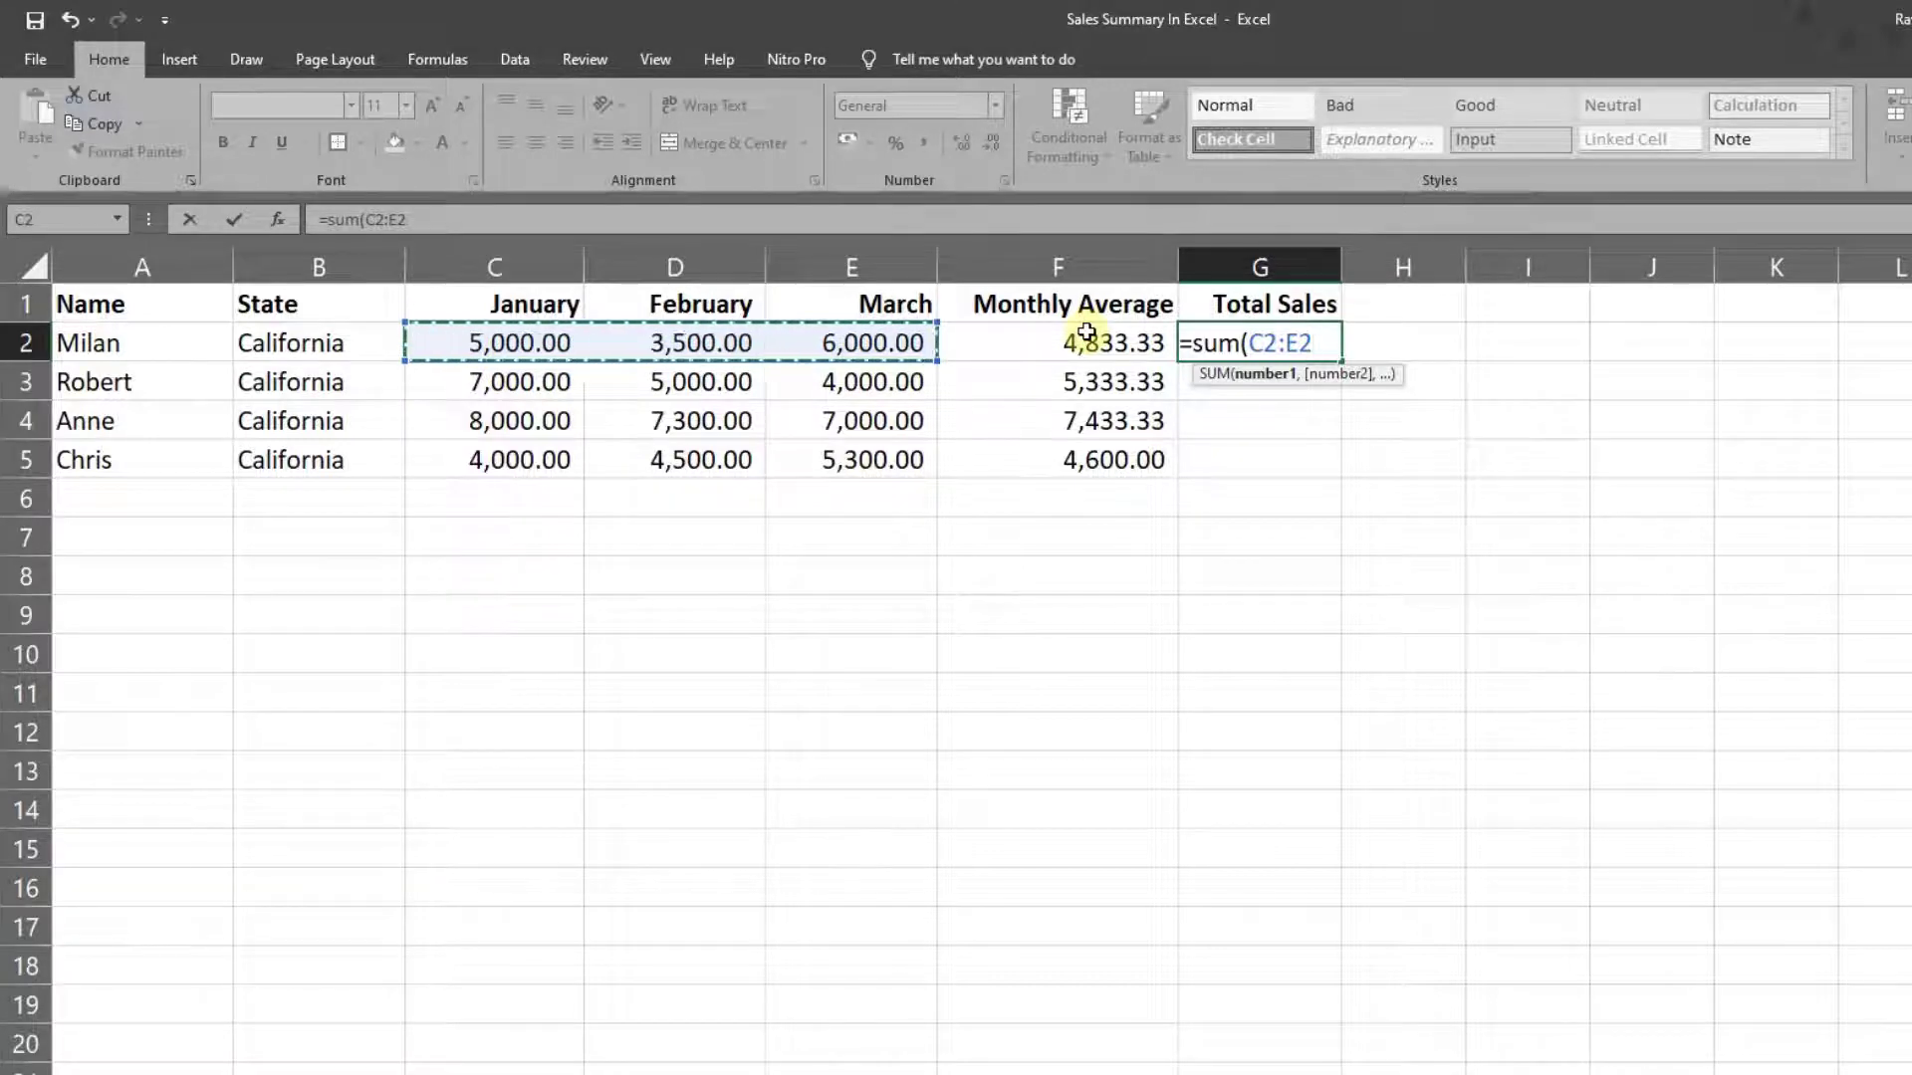
pyautogui.write(')')
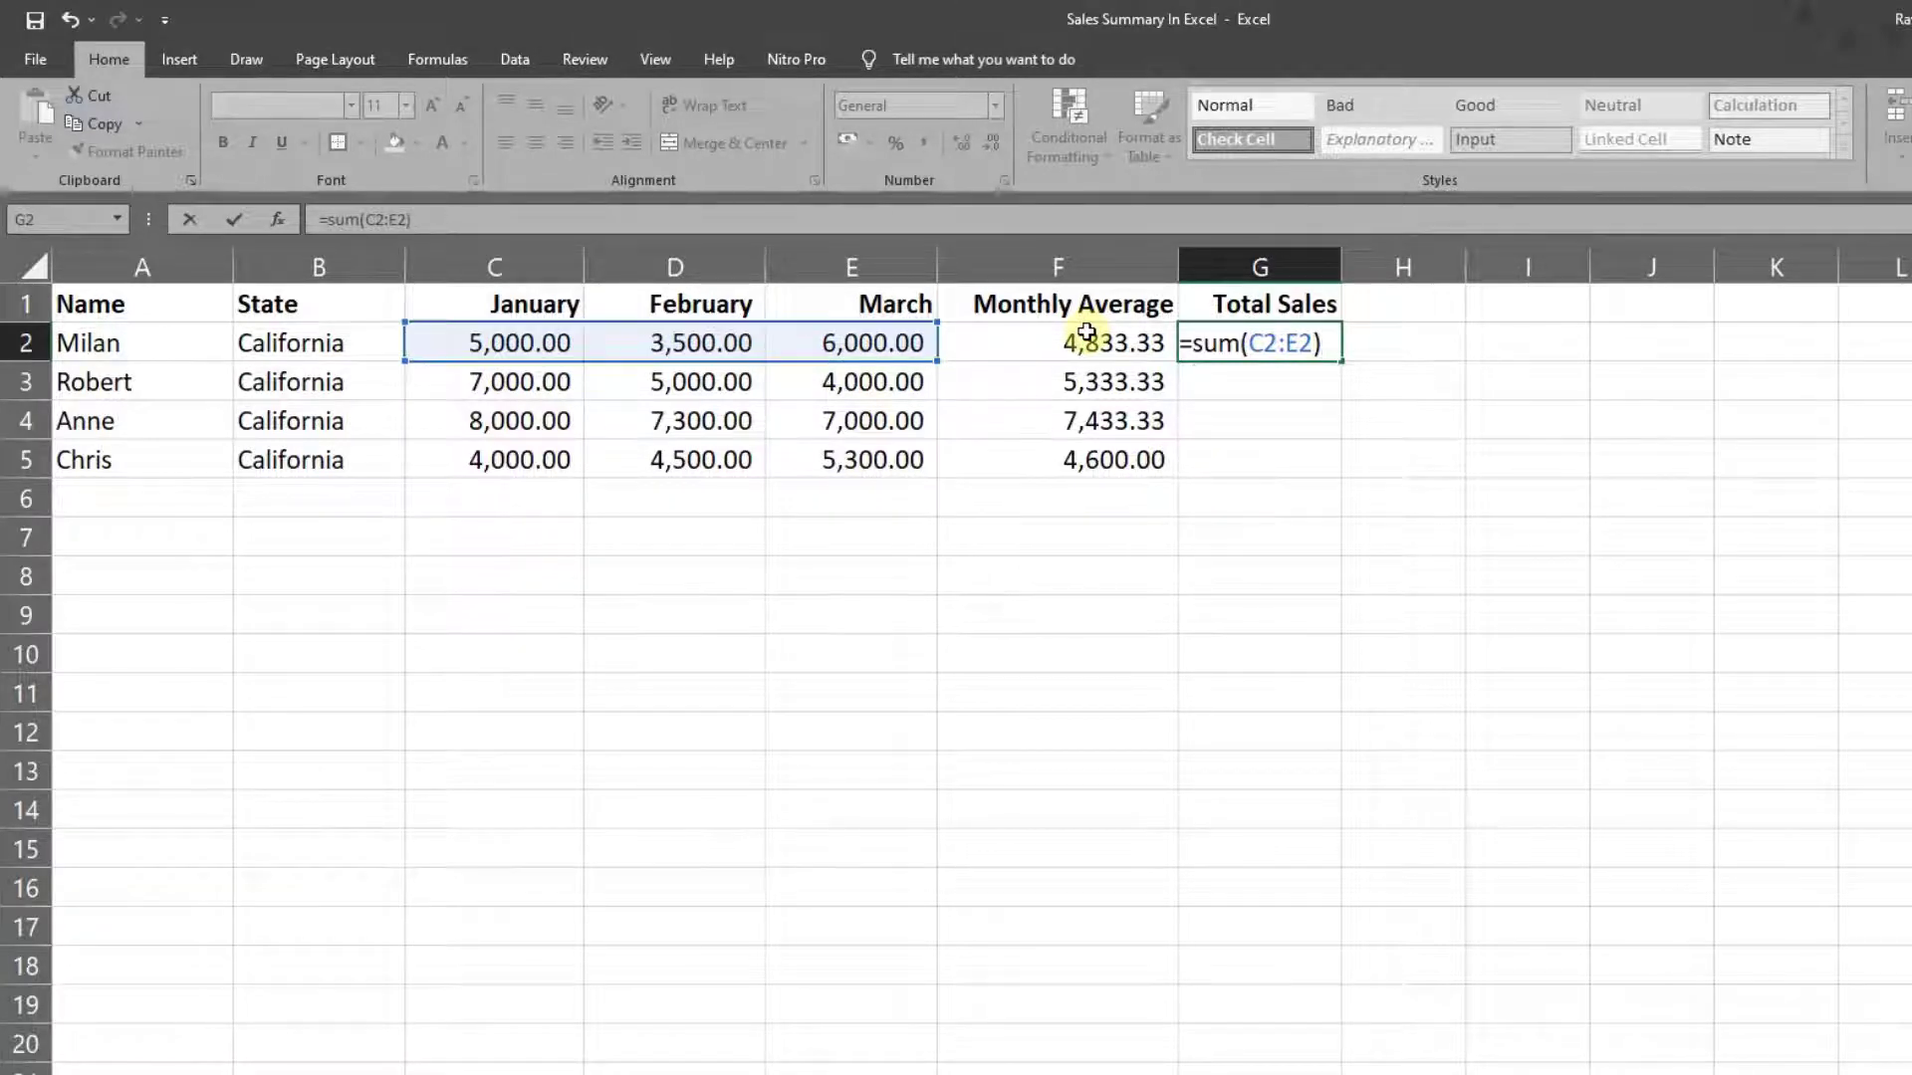
pyautogui.press('Return')
# Fill the Total Sales formula from G2 down through G5 for the remaining salespeople
pyautogui.click(1260, 460)
pyautogui.click(1279, 342)
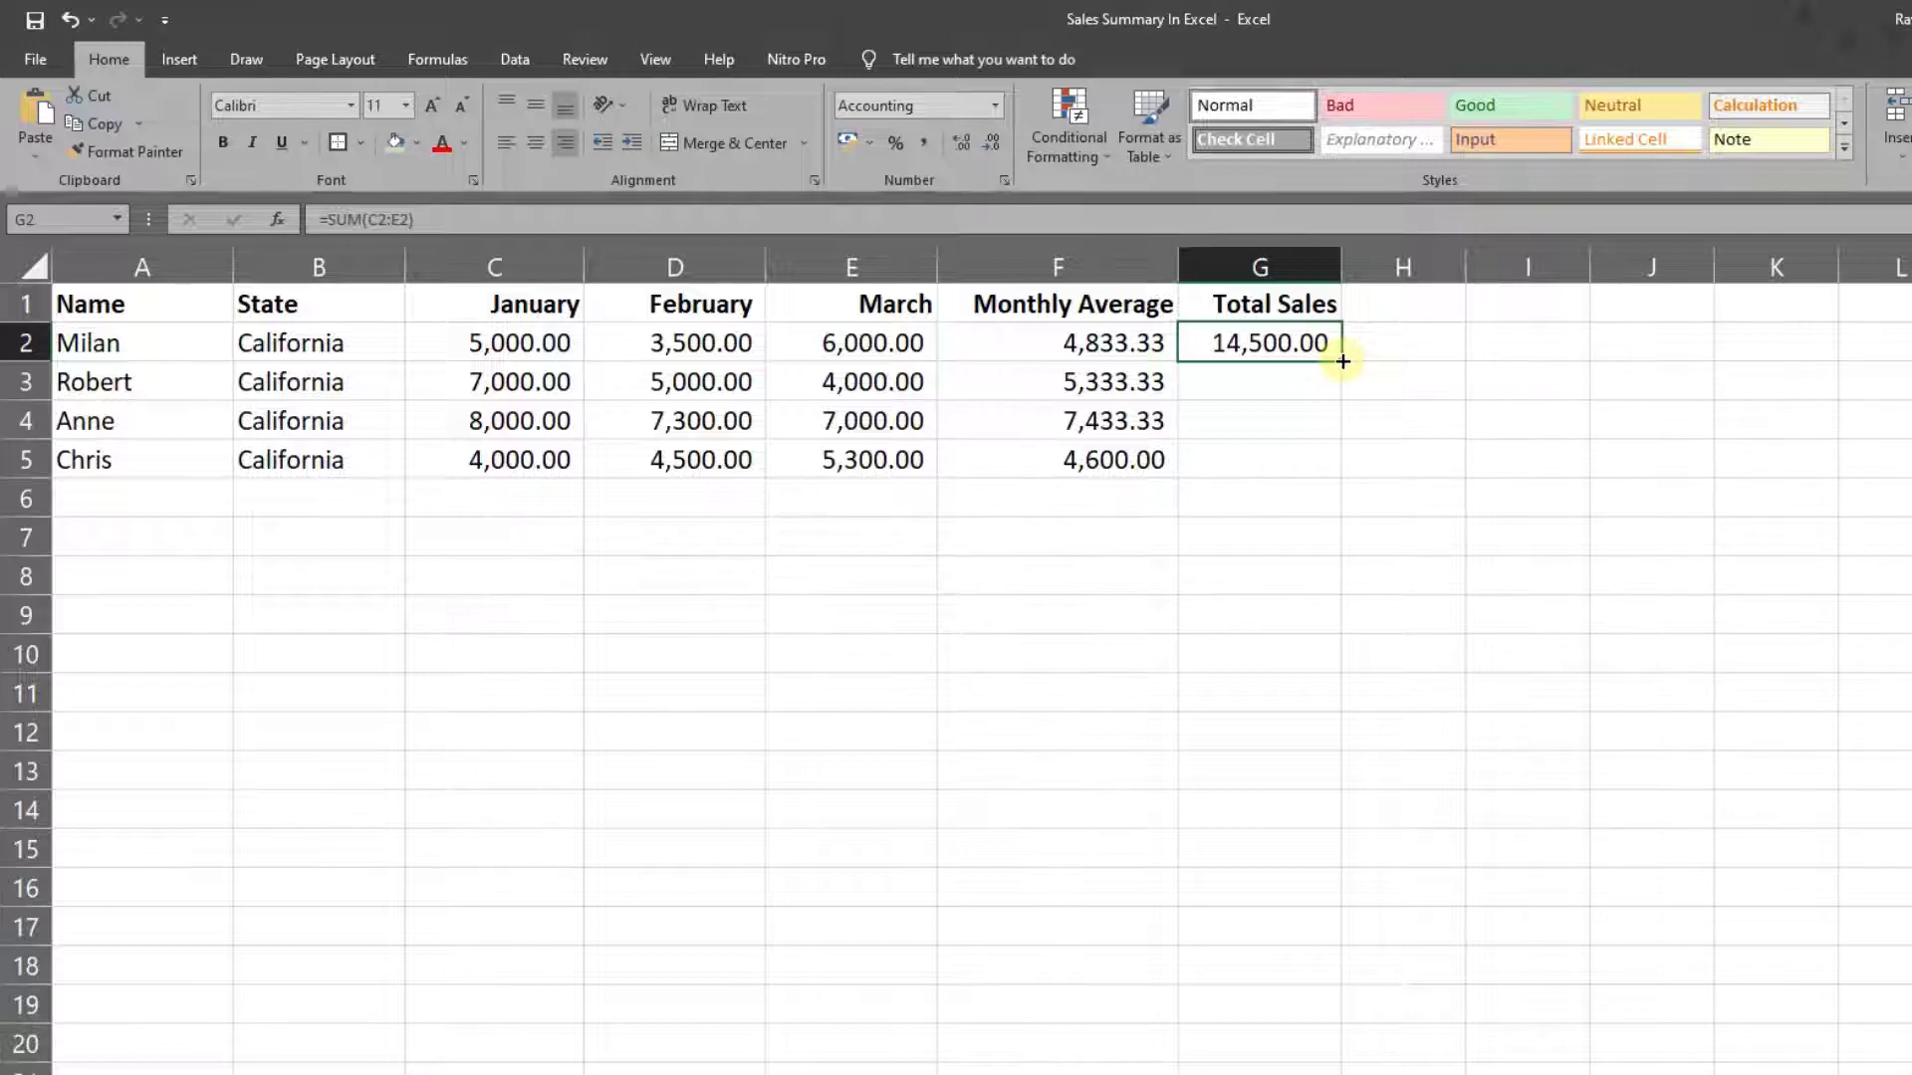
pyautogui.moveTo(1344, 362); pyautogui.dragTo(1339, 448)
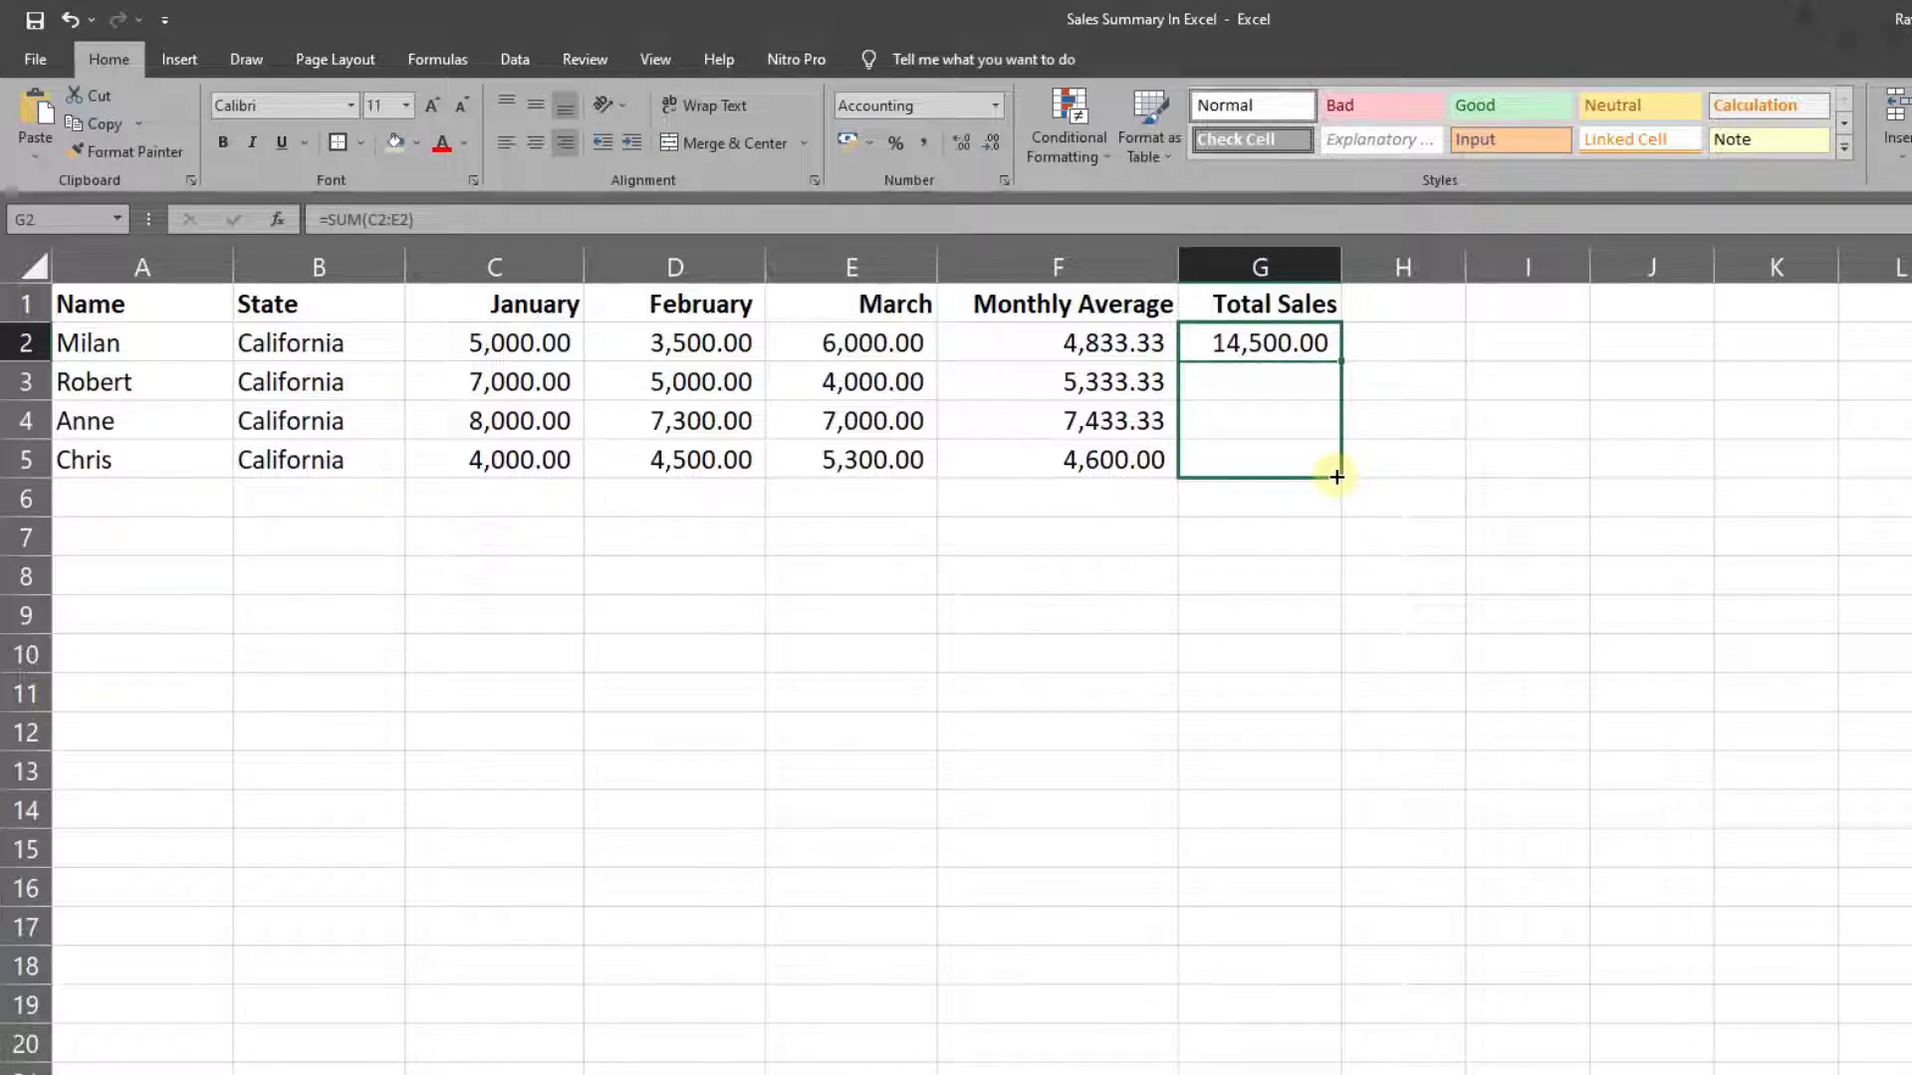
pyautogui.moveTo(1336, 477); pyautogui.dragTo(1337, 477)
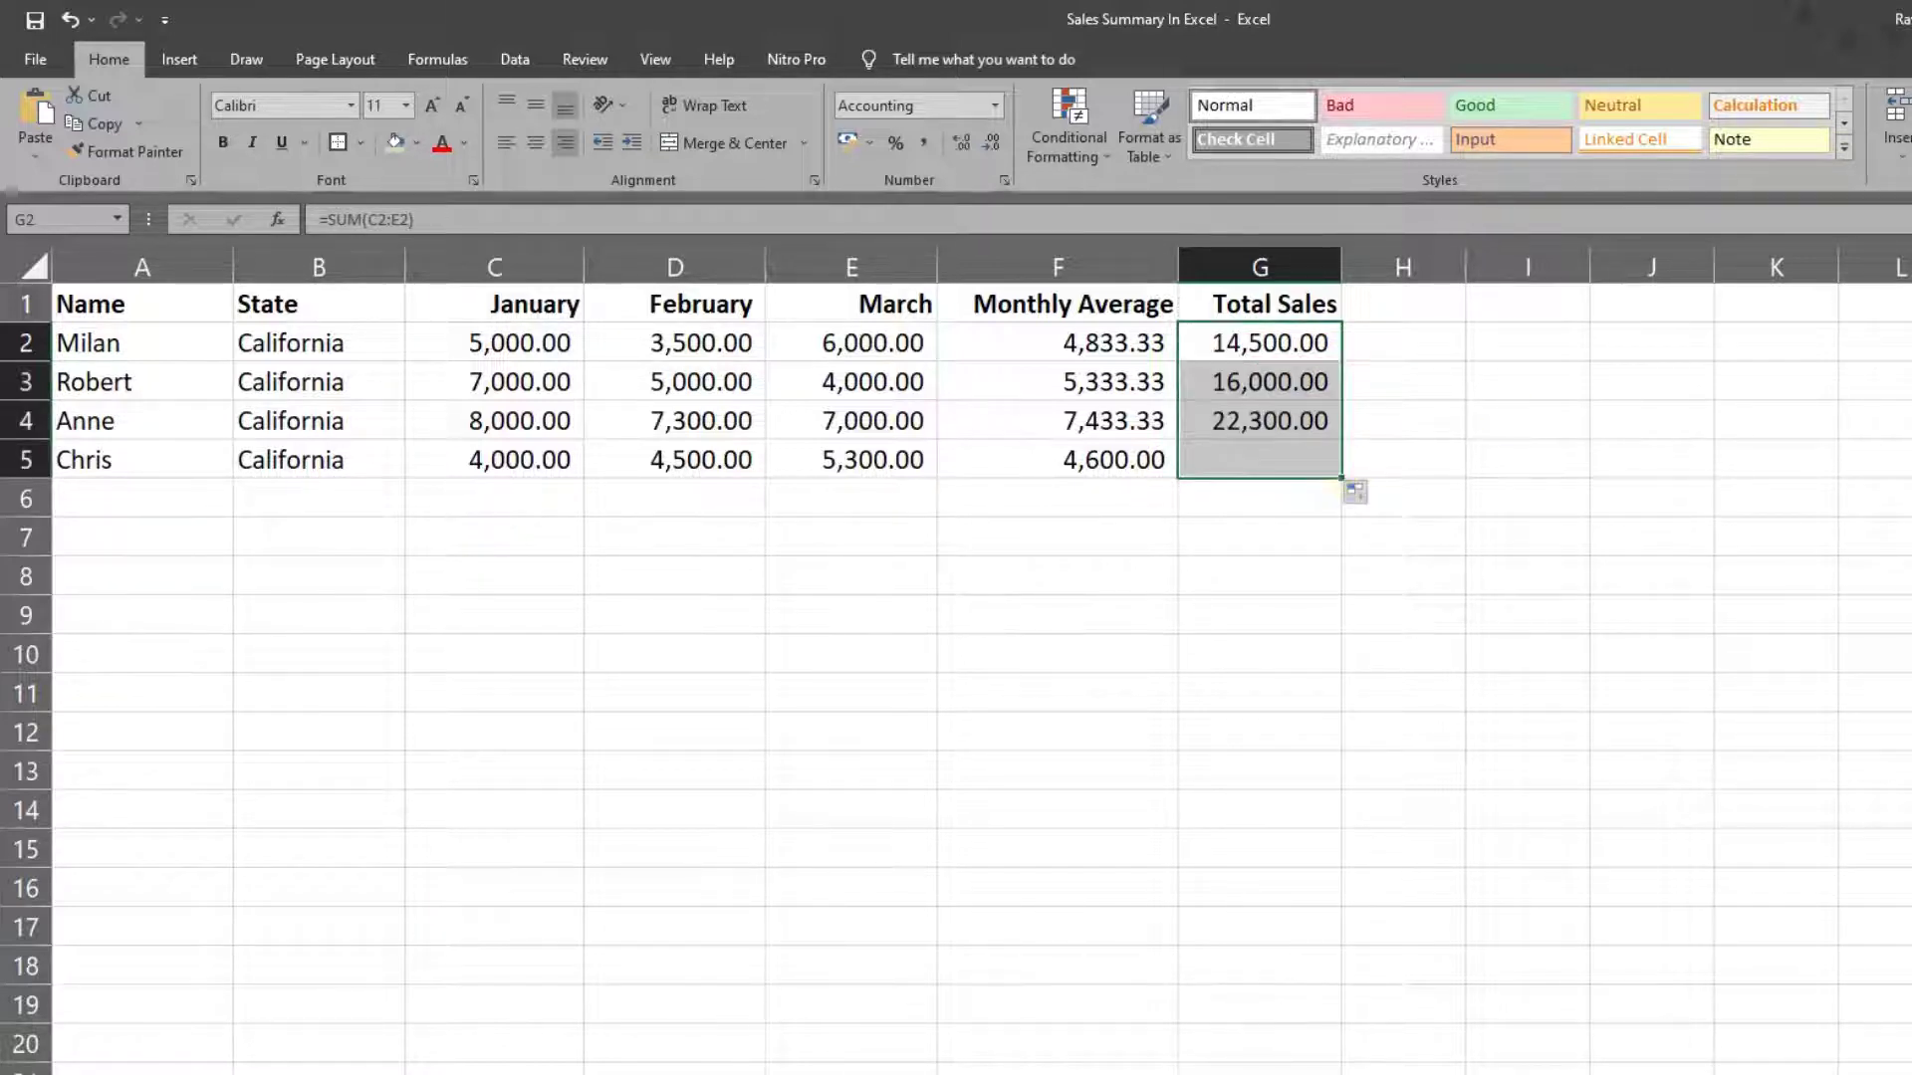
pyautogui.click(1492, 664)
pyautogui.moveTo(1272, 341); pyautogui.dragTo(1271, 460)
pyautogui.click(1626, 398)
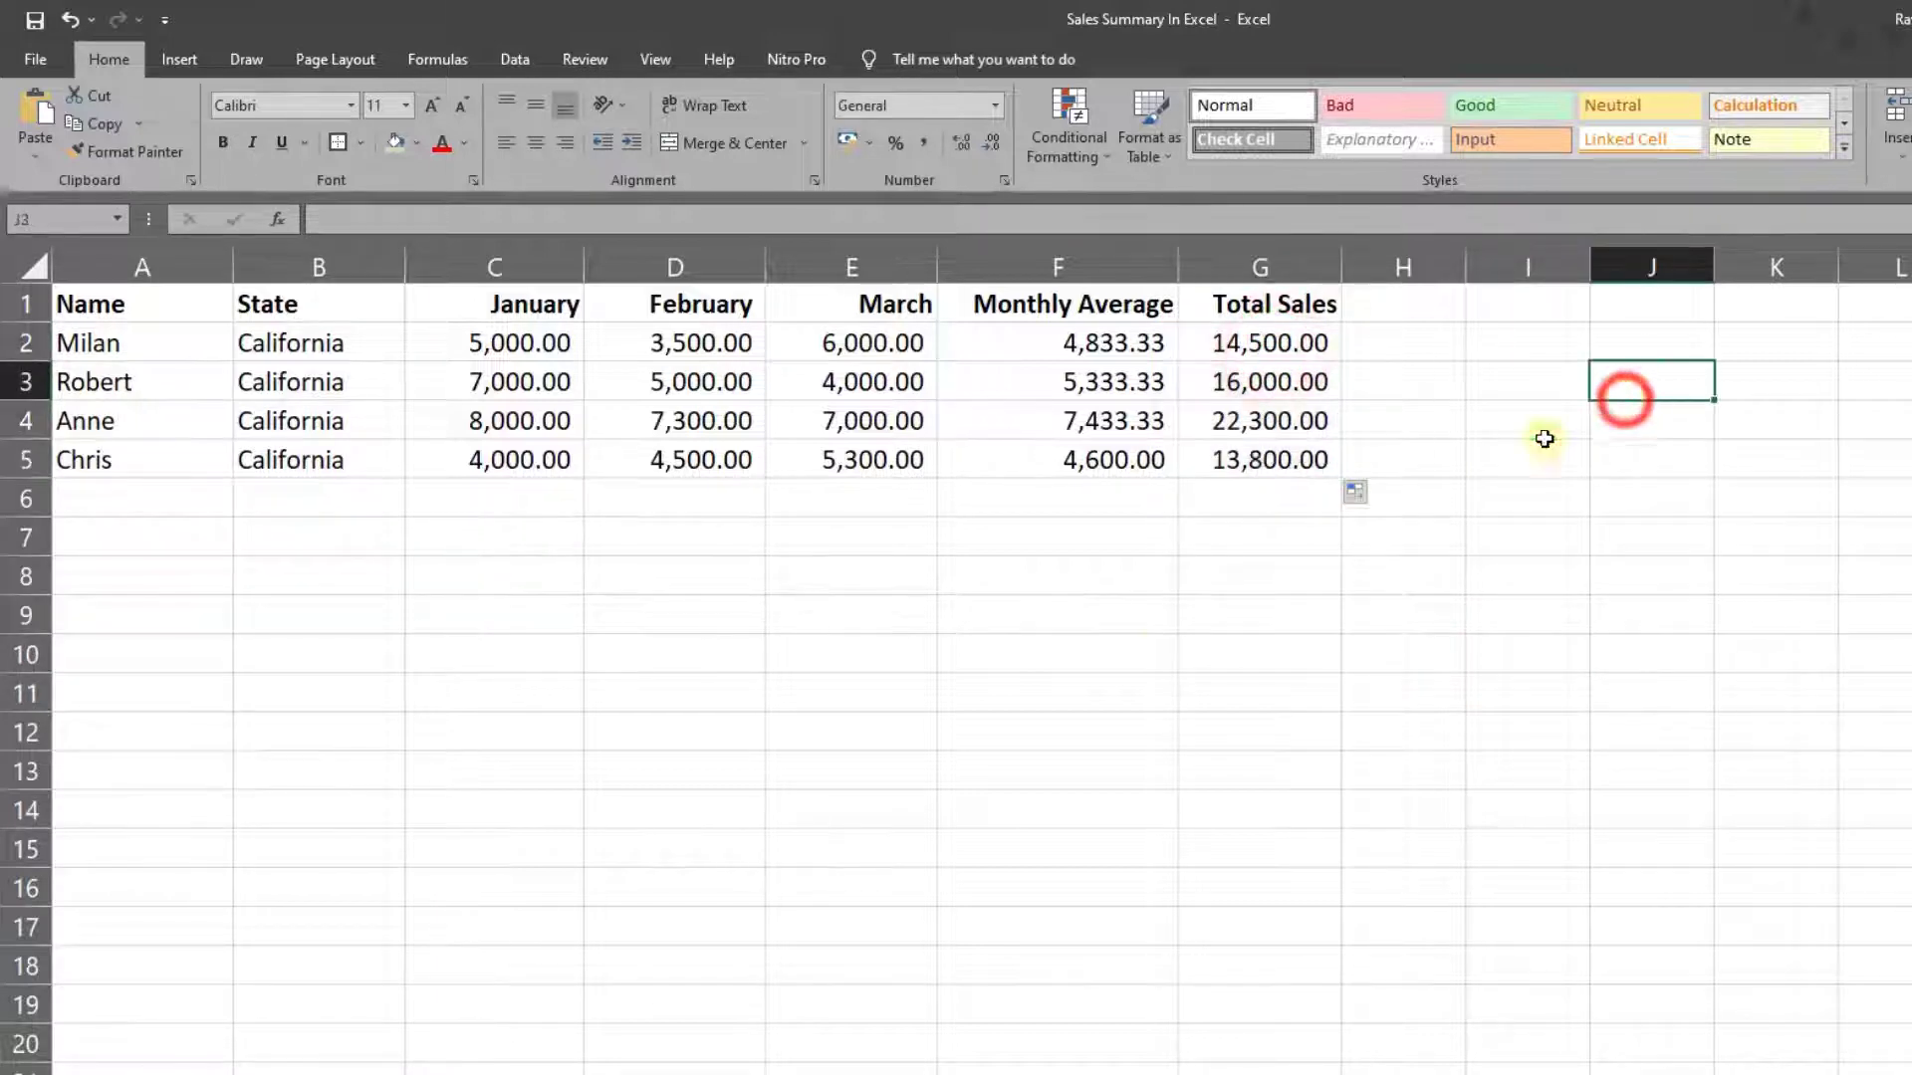
# Examine the finished table on the Final Output sheet, including its borders, header colours and Total Company Sales row
pyautogui.click(1260, 536)
pyautogui.click(1152, 627)
pyautogui.click(812, 530)
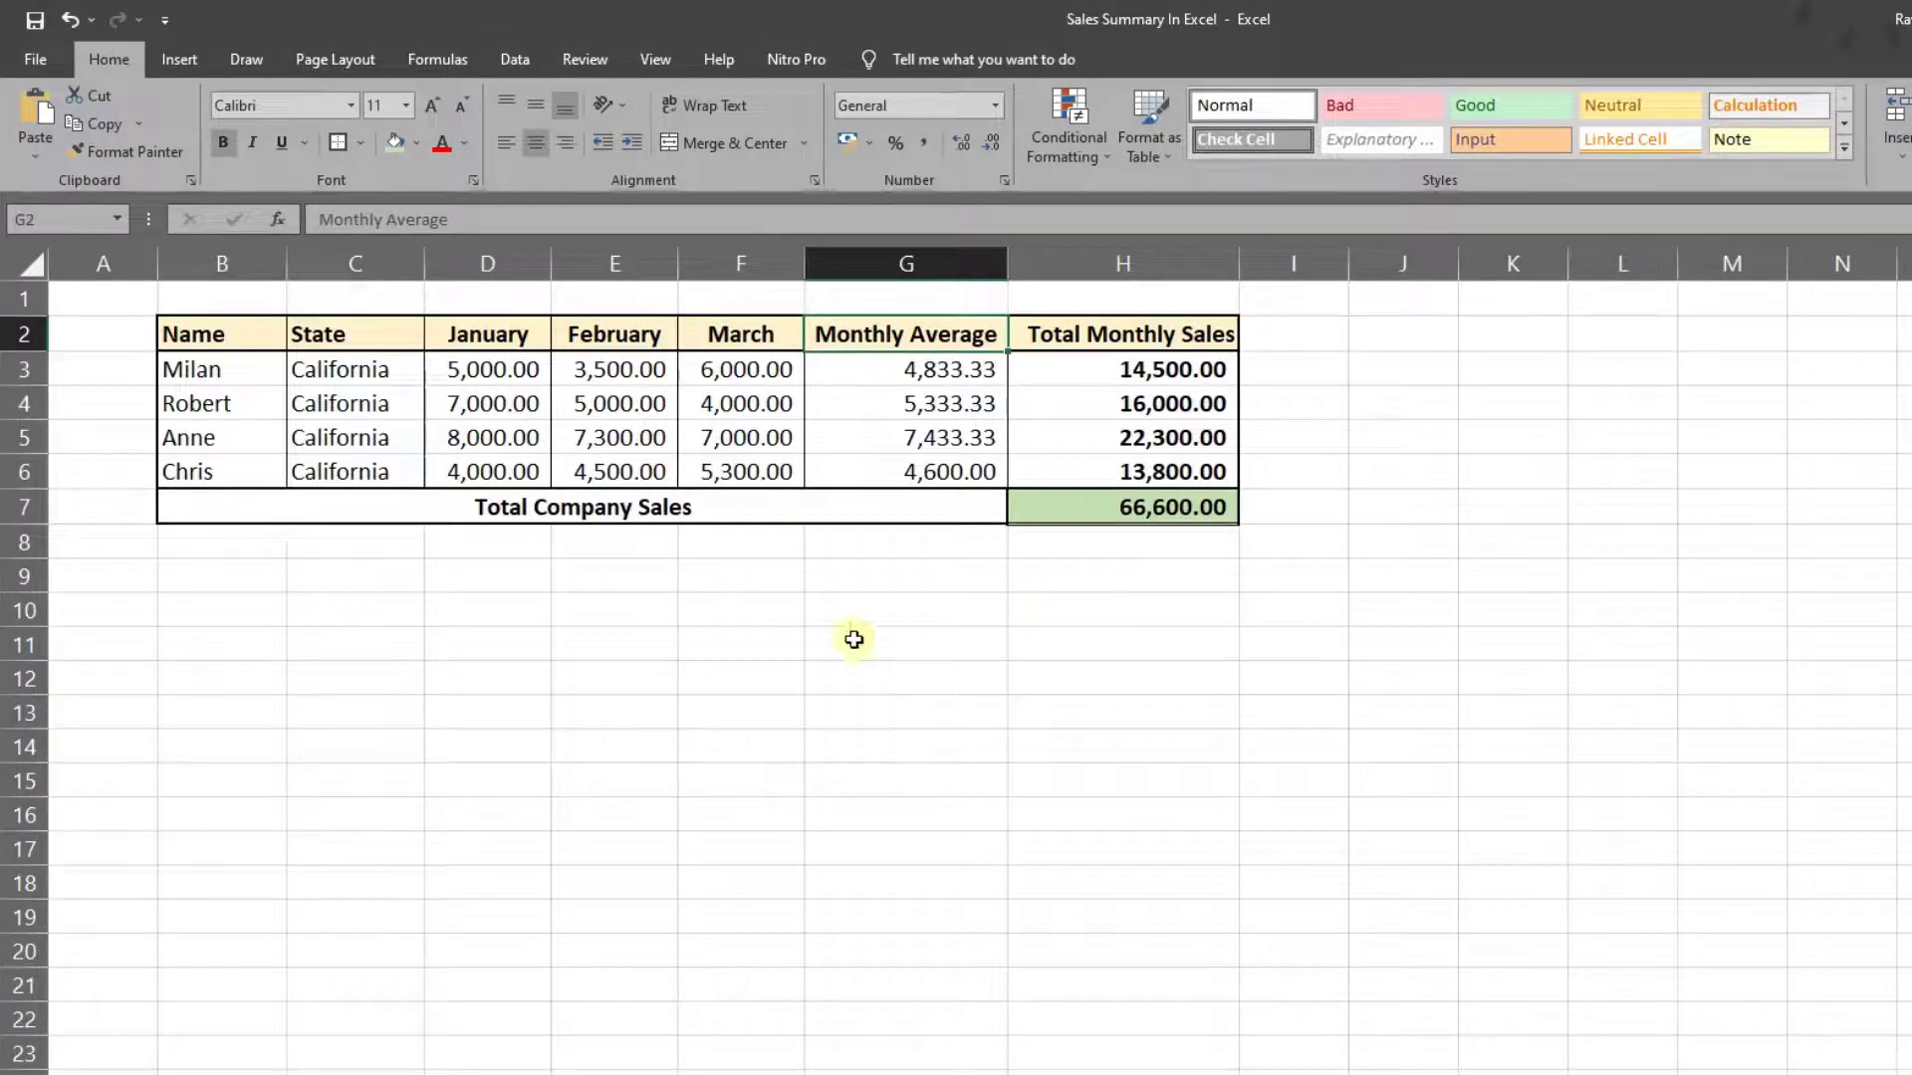
pyautogui.click(853, 640)
pyautogui.click(1233, 598)
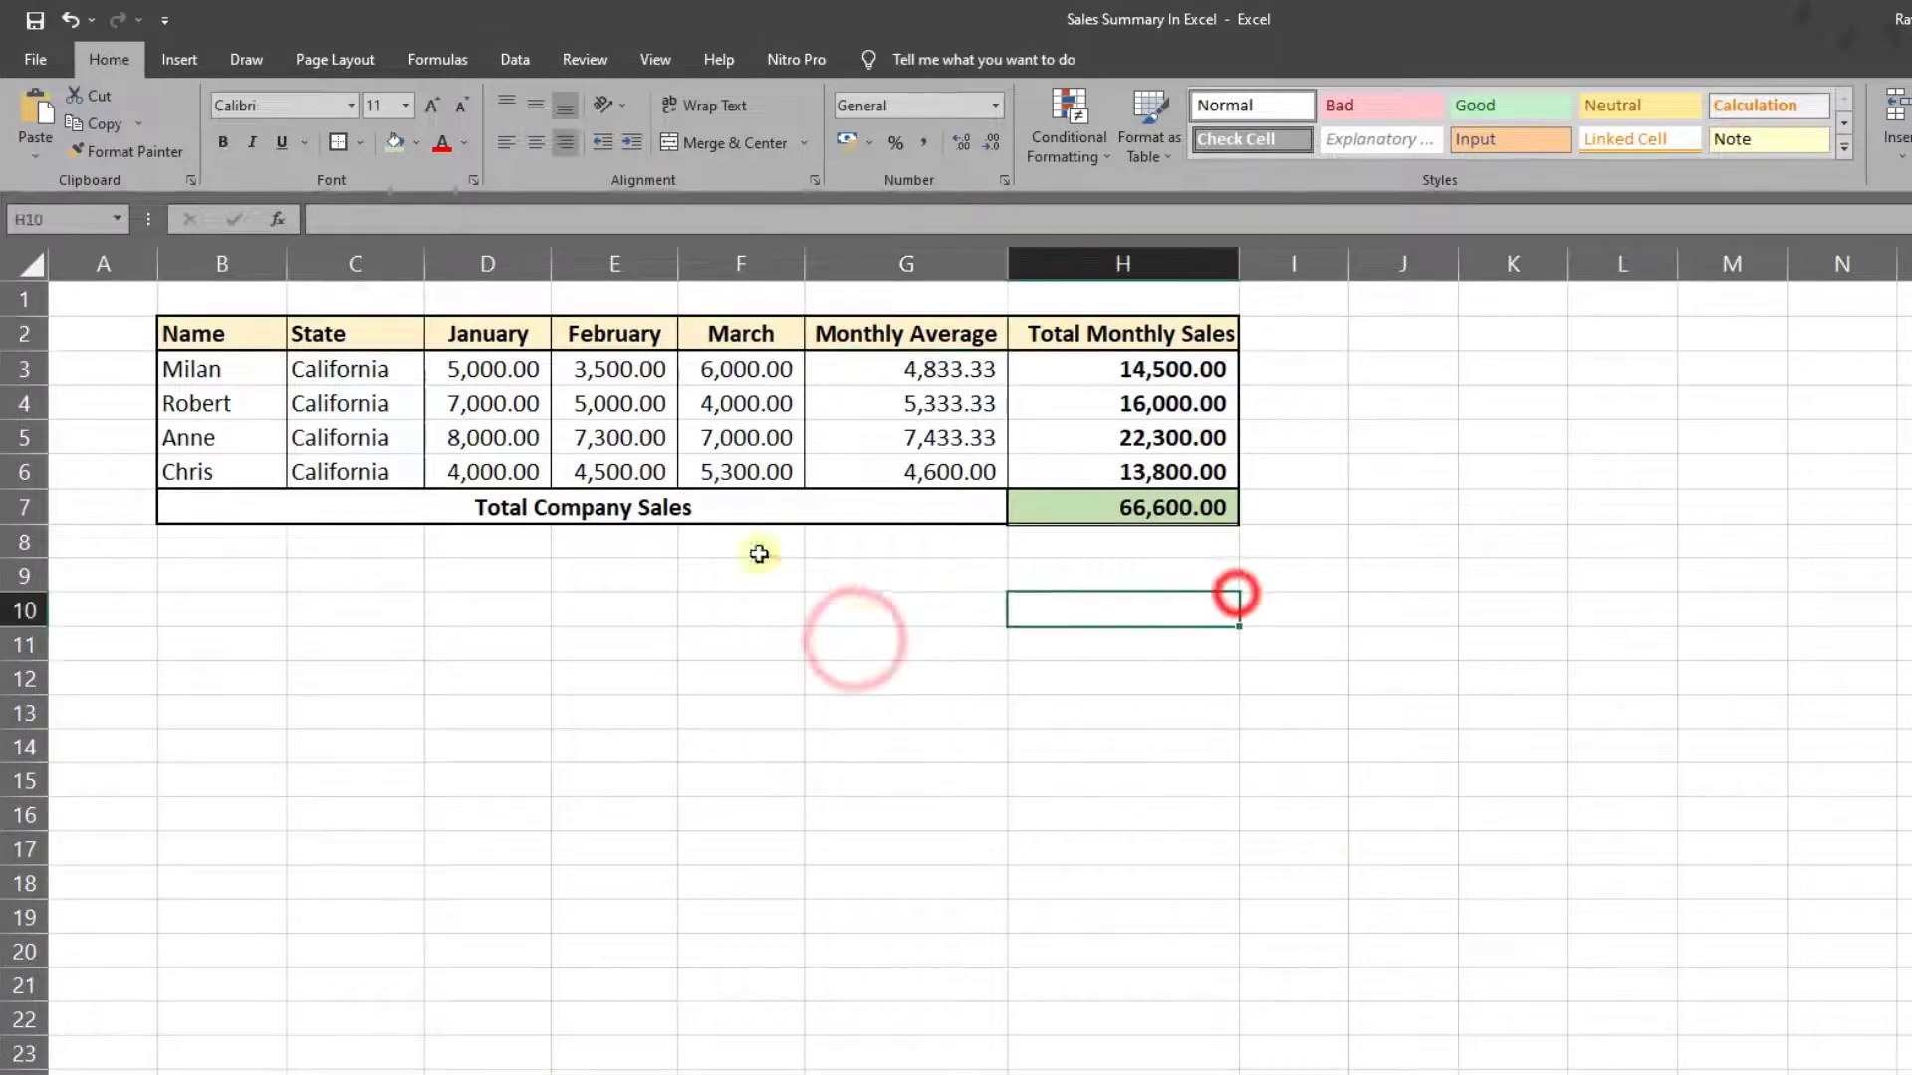
pyautogui.click(1084, 652)
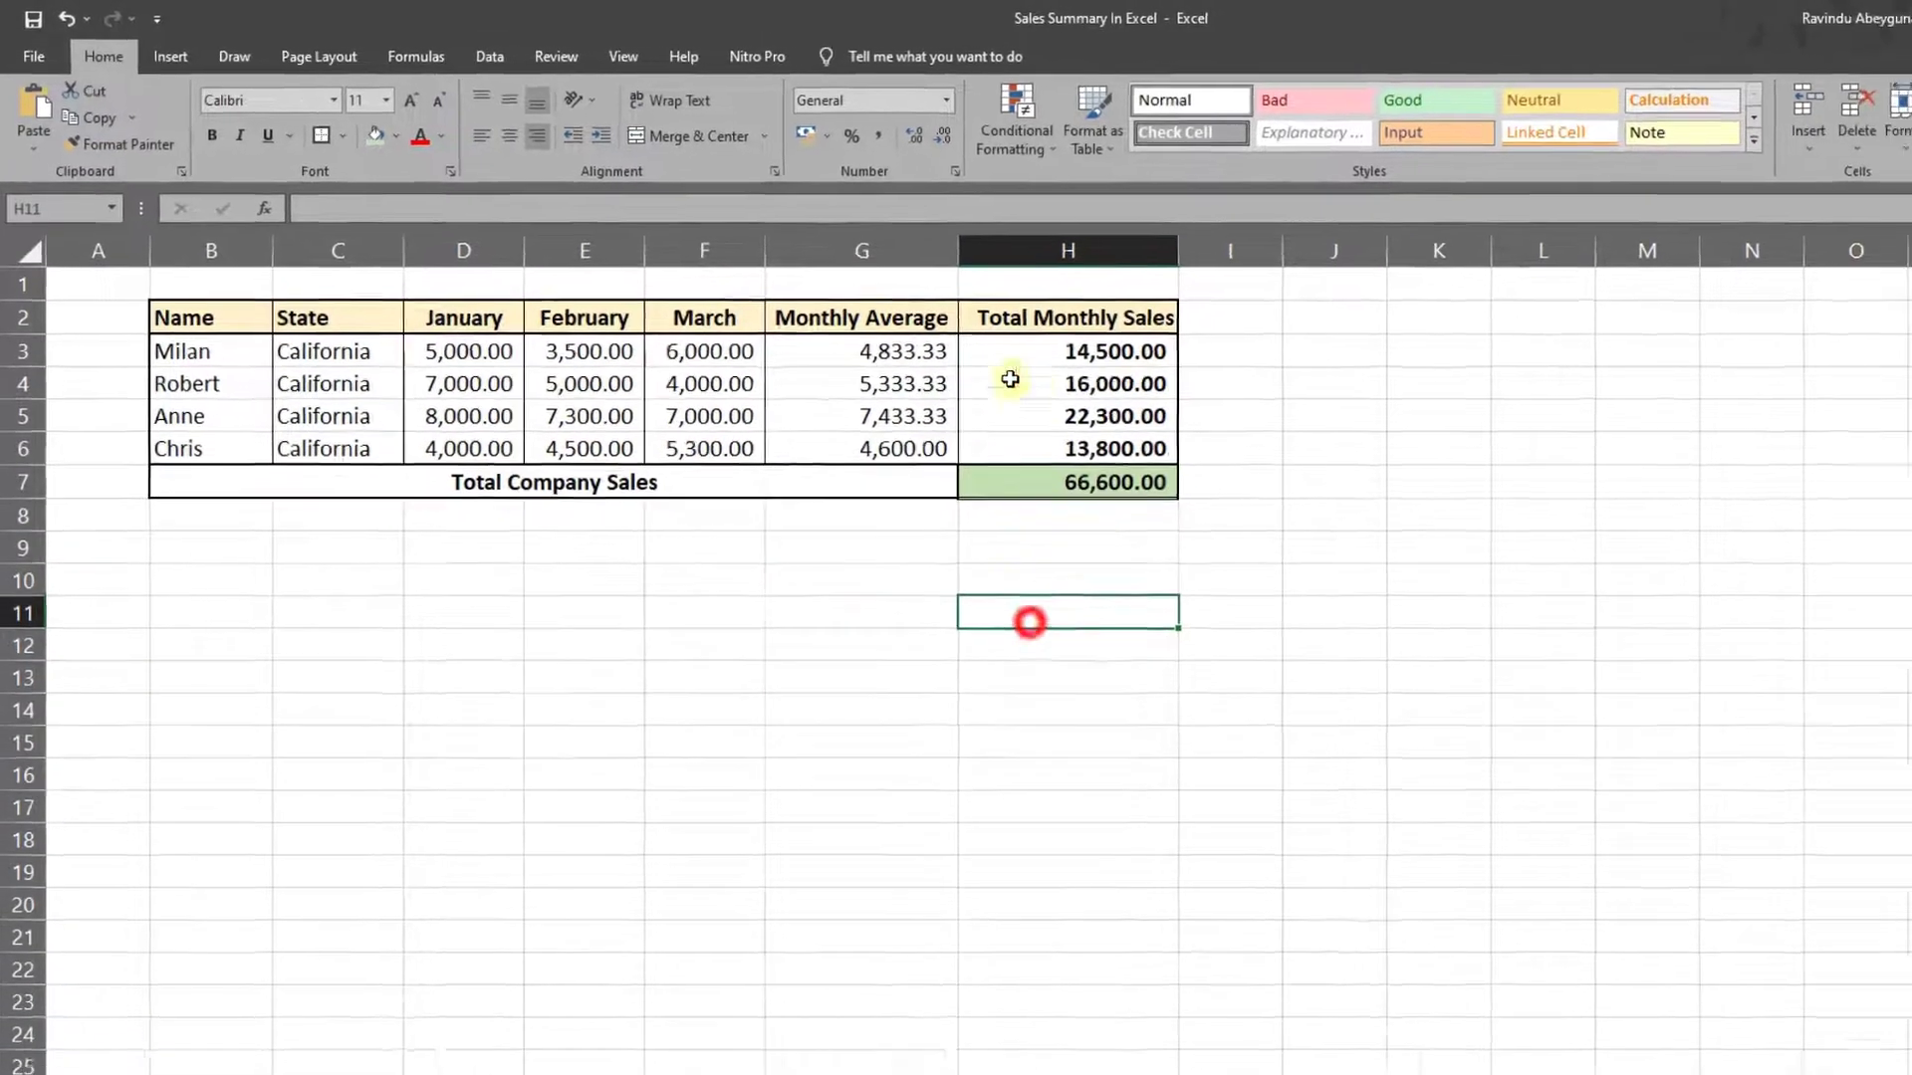
# Examine the Monthly Average and Total Monthly Sales columns and the company total cell on the Final Output sheet
pyautogui.moveTo(862, 350); pyautogui.dragTo(862, 448)
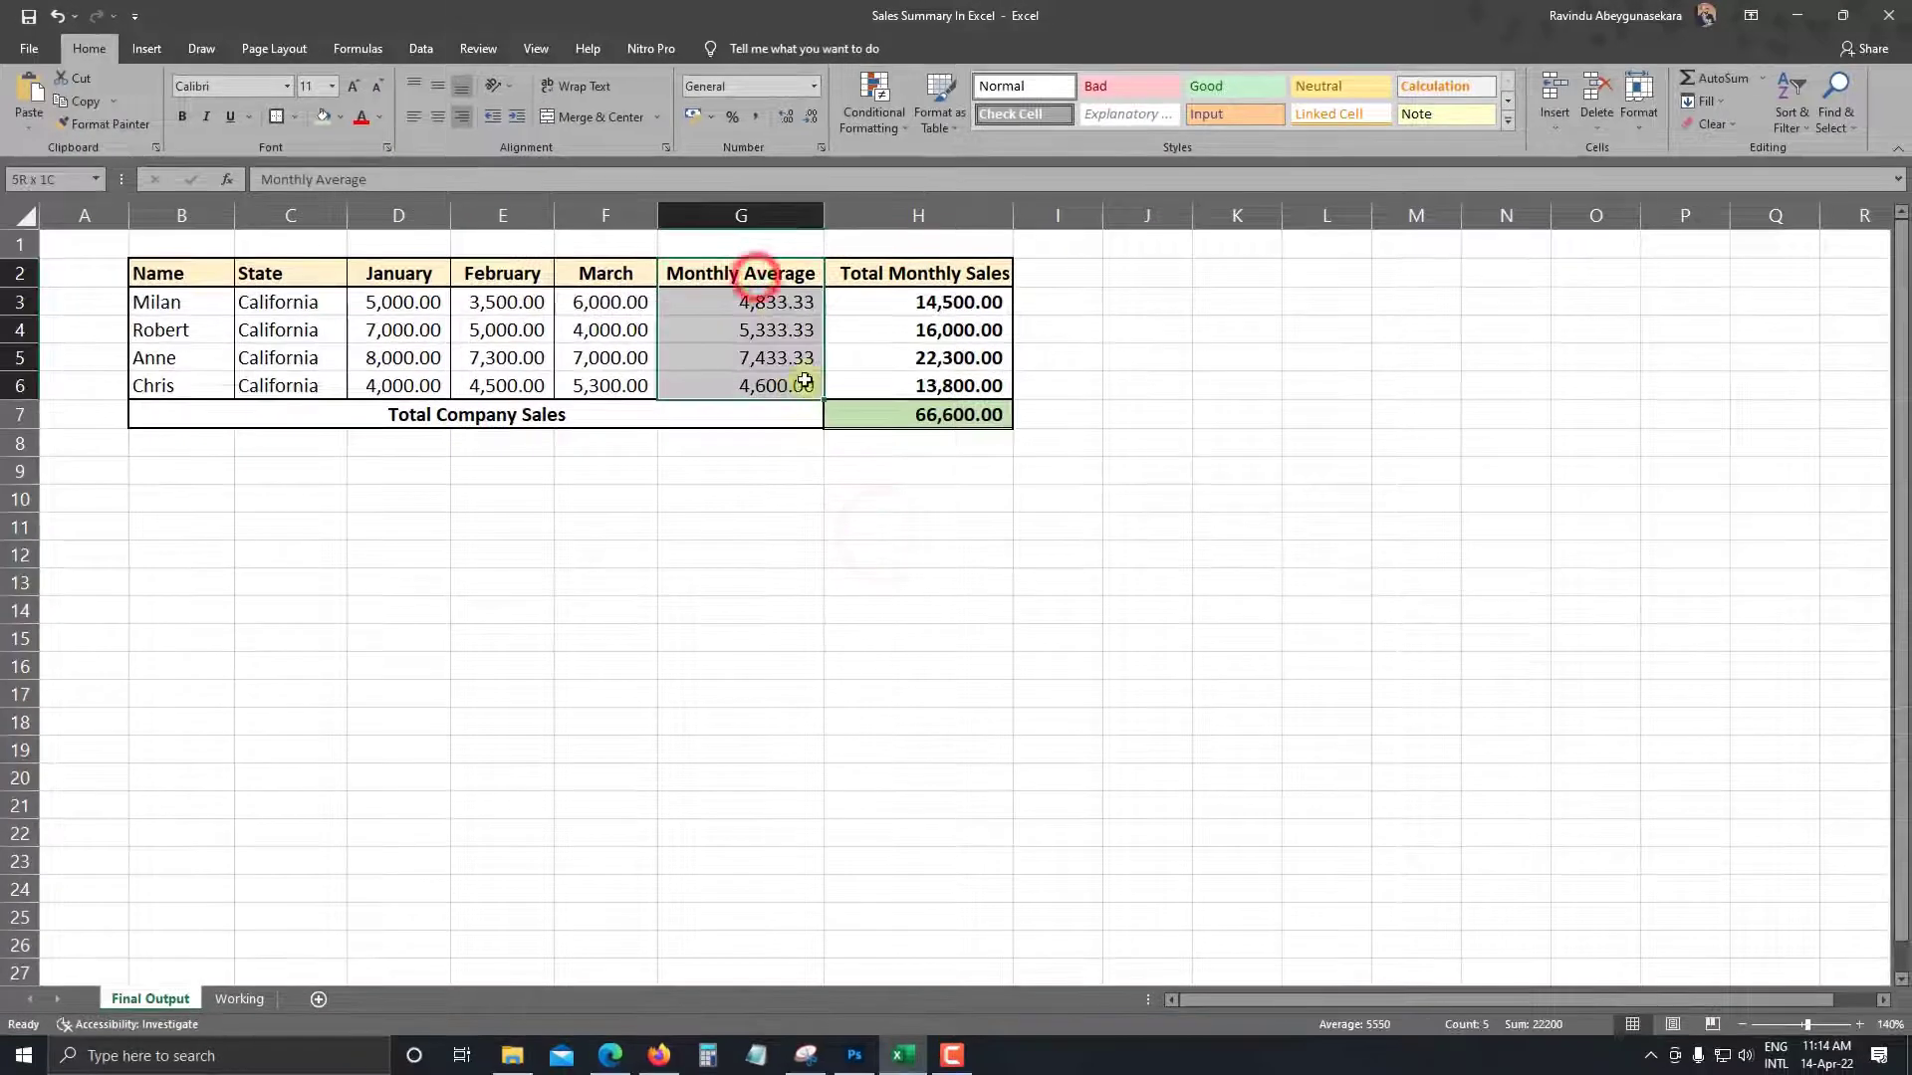
pyautogui.moveTo(1075, 350); pyautogui.dragTo(1106, 476)
pyautogui.click(952, 495)
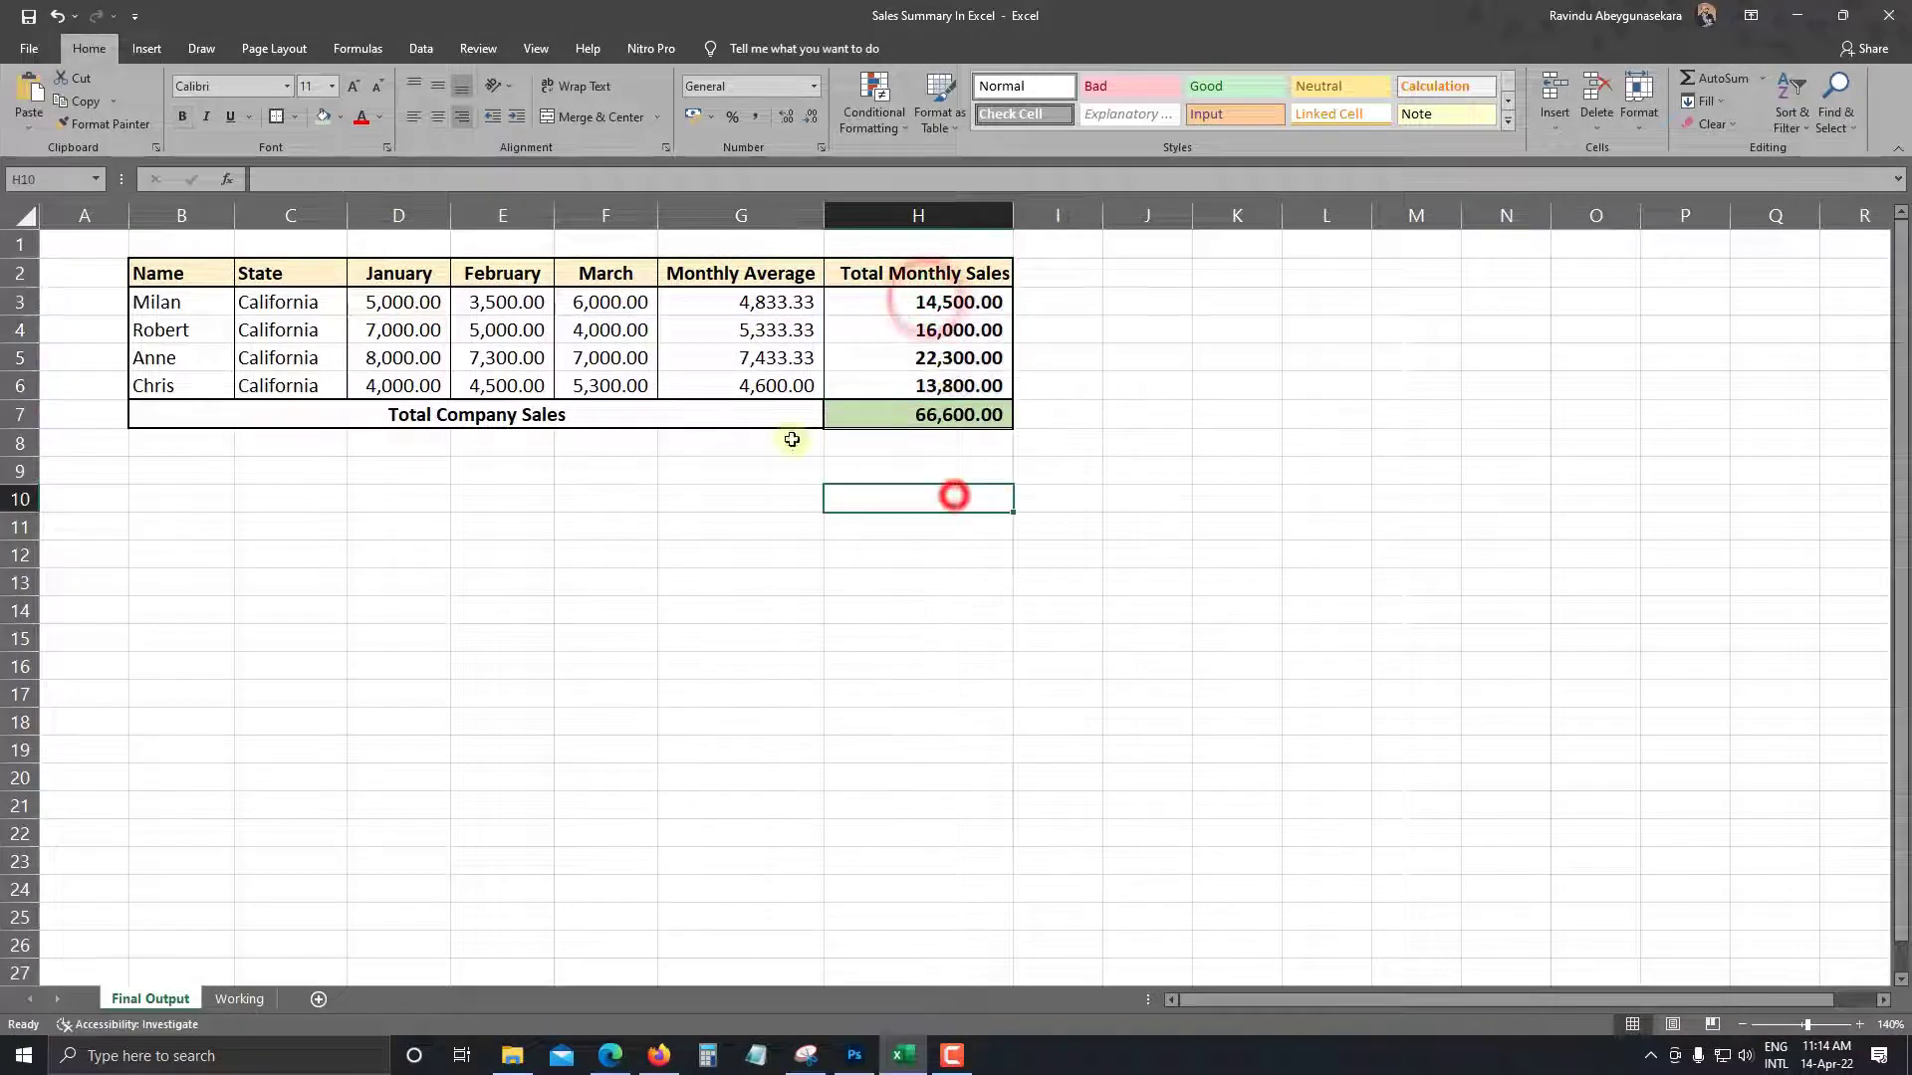
pyautogui.click(700, 414)
pyautogui.click(941, 414)
pyautogui.click(871, 499)
# Calculate the total company sales in cell G6 of the Working sheet with the formula =SUM(G2:G5)
pyautogui.click(239, 999)
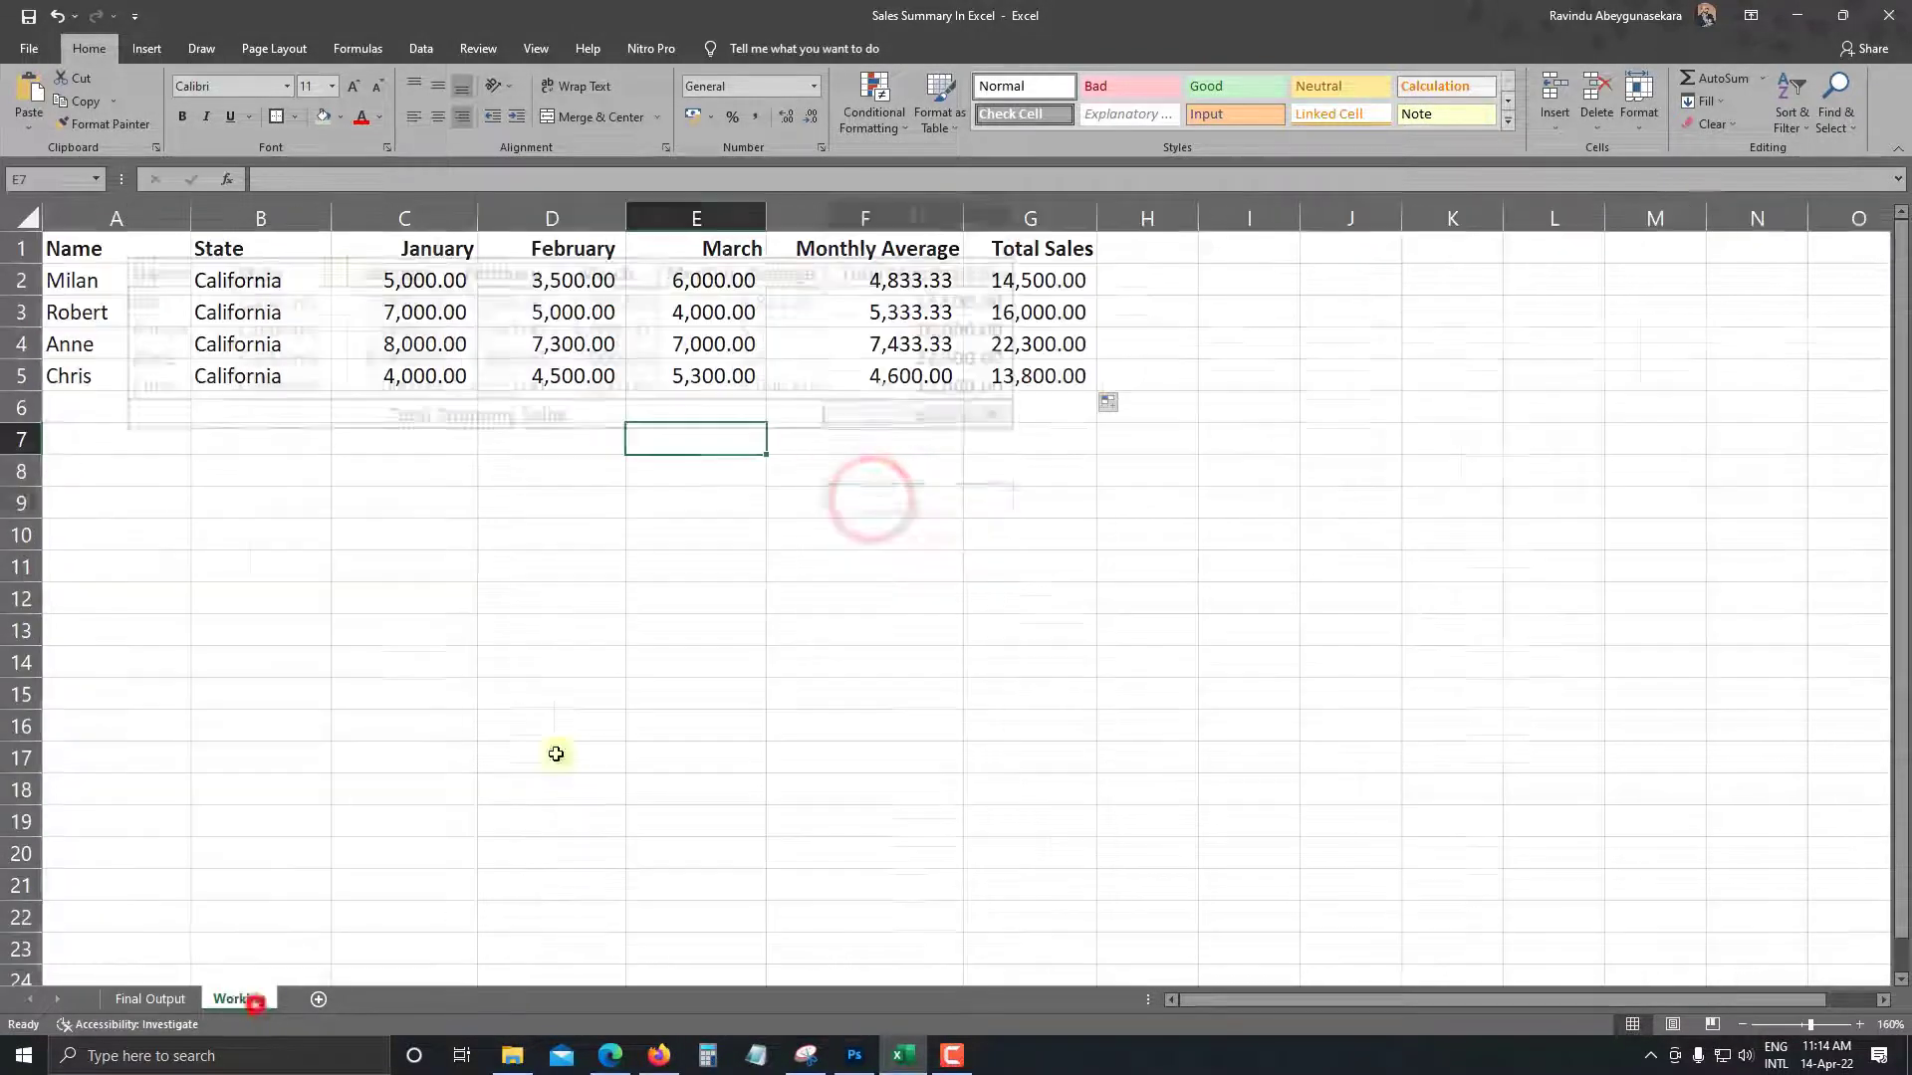
pyautogui.moveTo(1033, 277); pyautogui.dragTo(1033, 402)
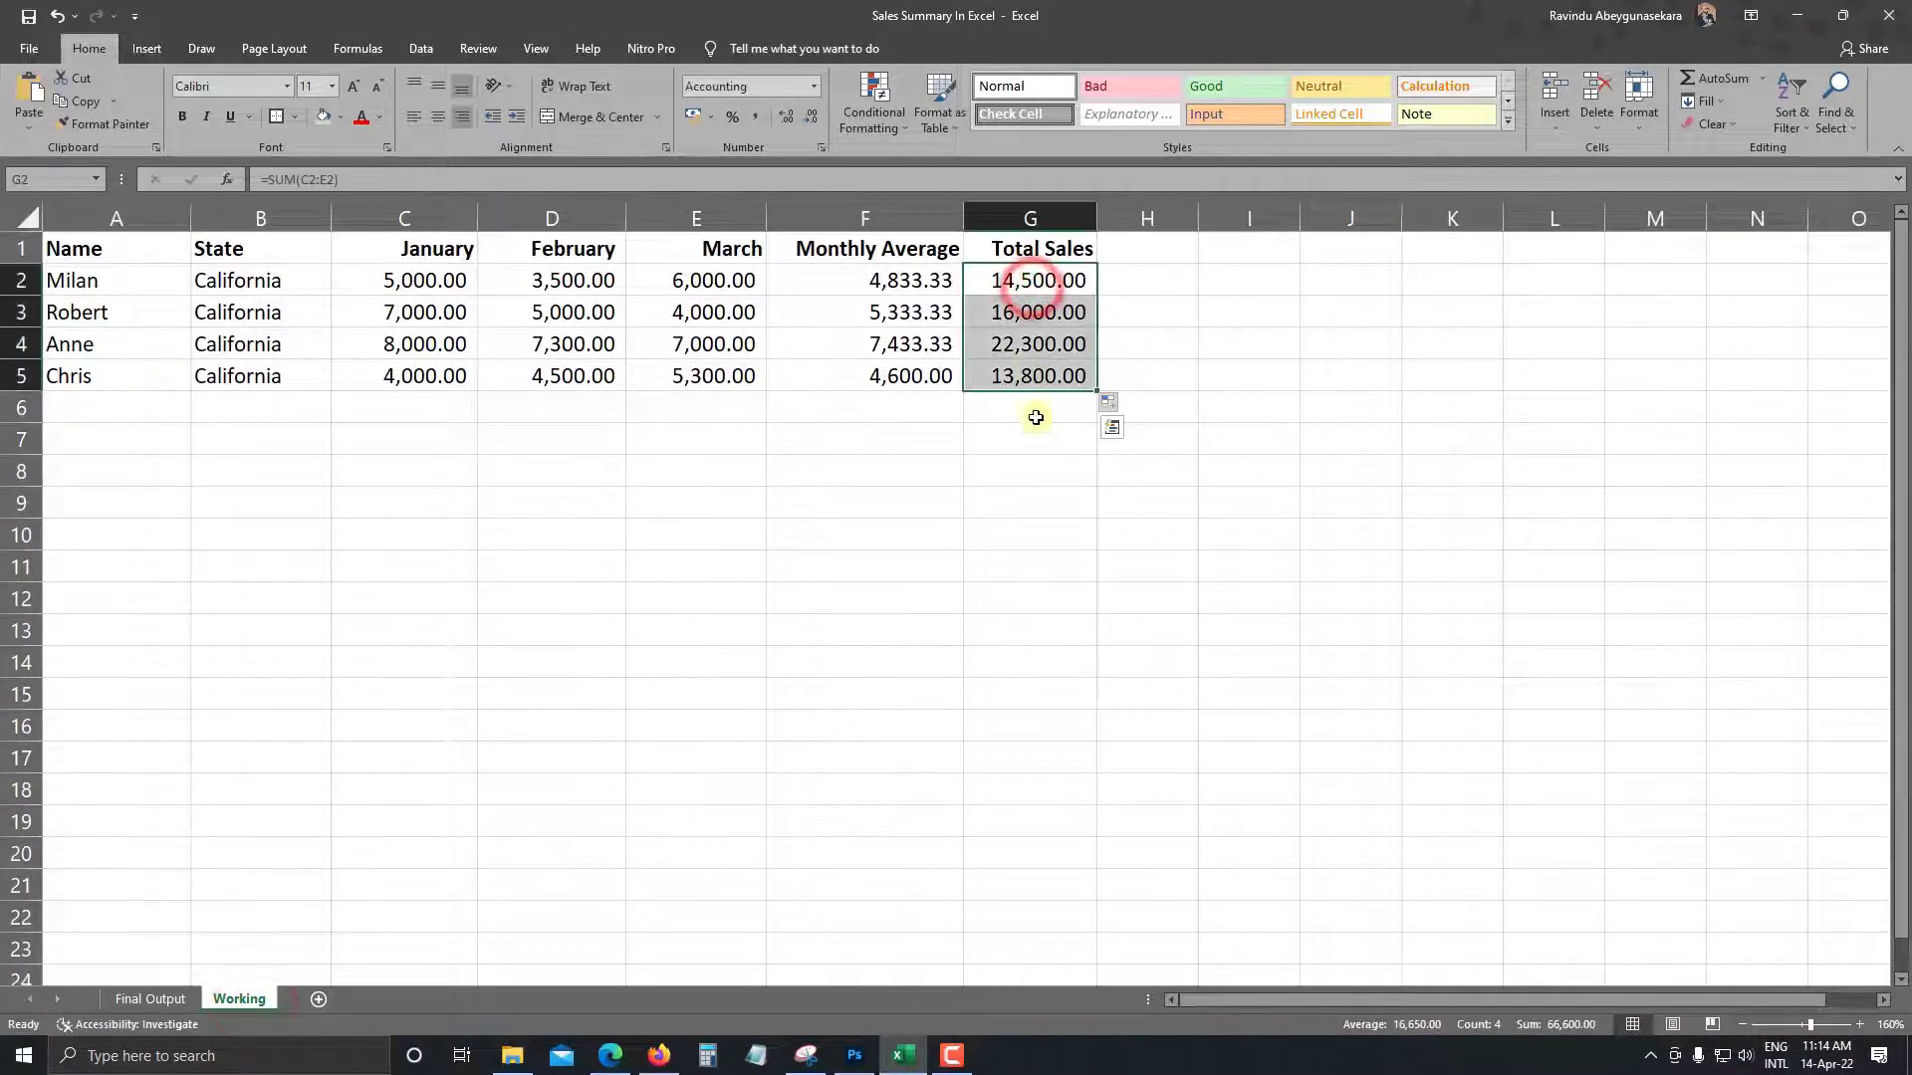
pyautogui.click(1036, 418)
pyautogui.write('=')
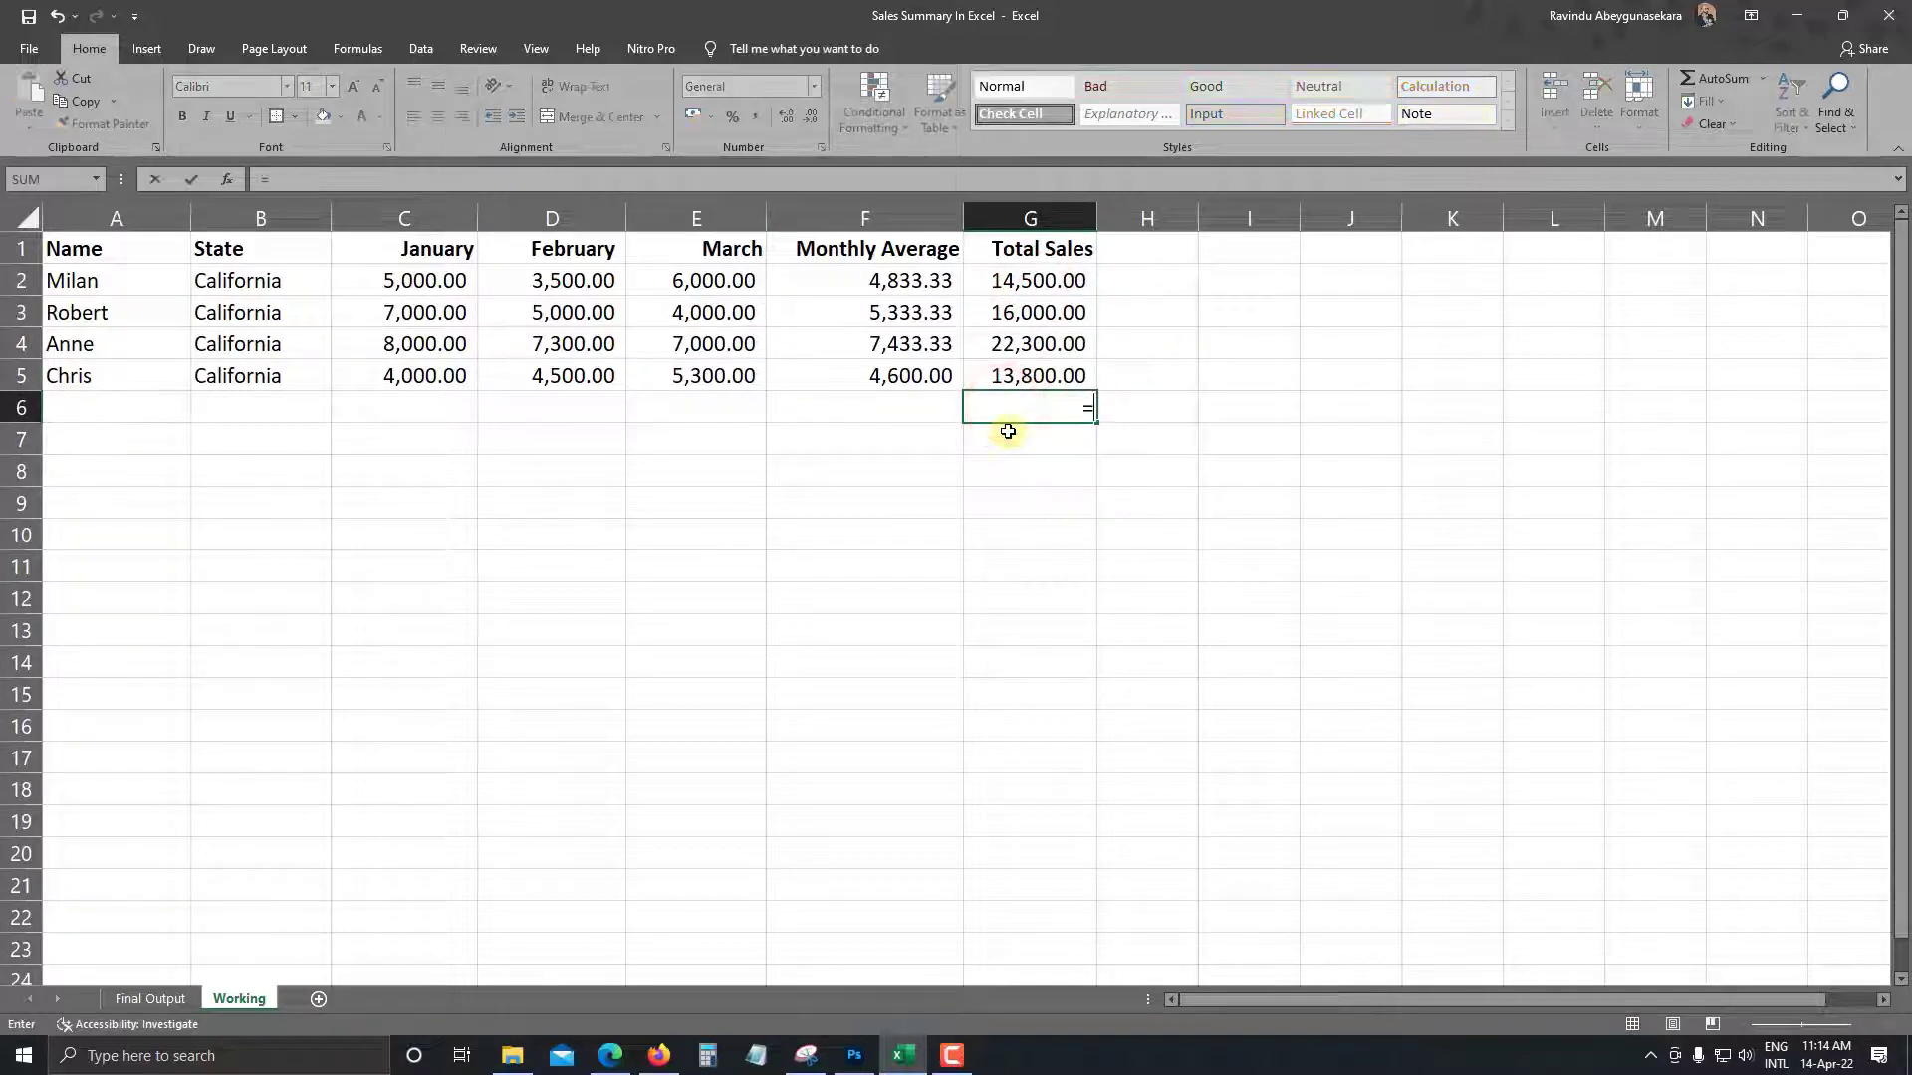
pyautogui.write('sum(')
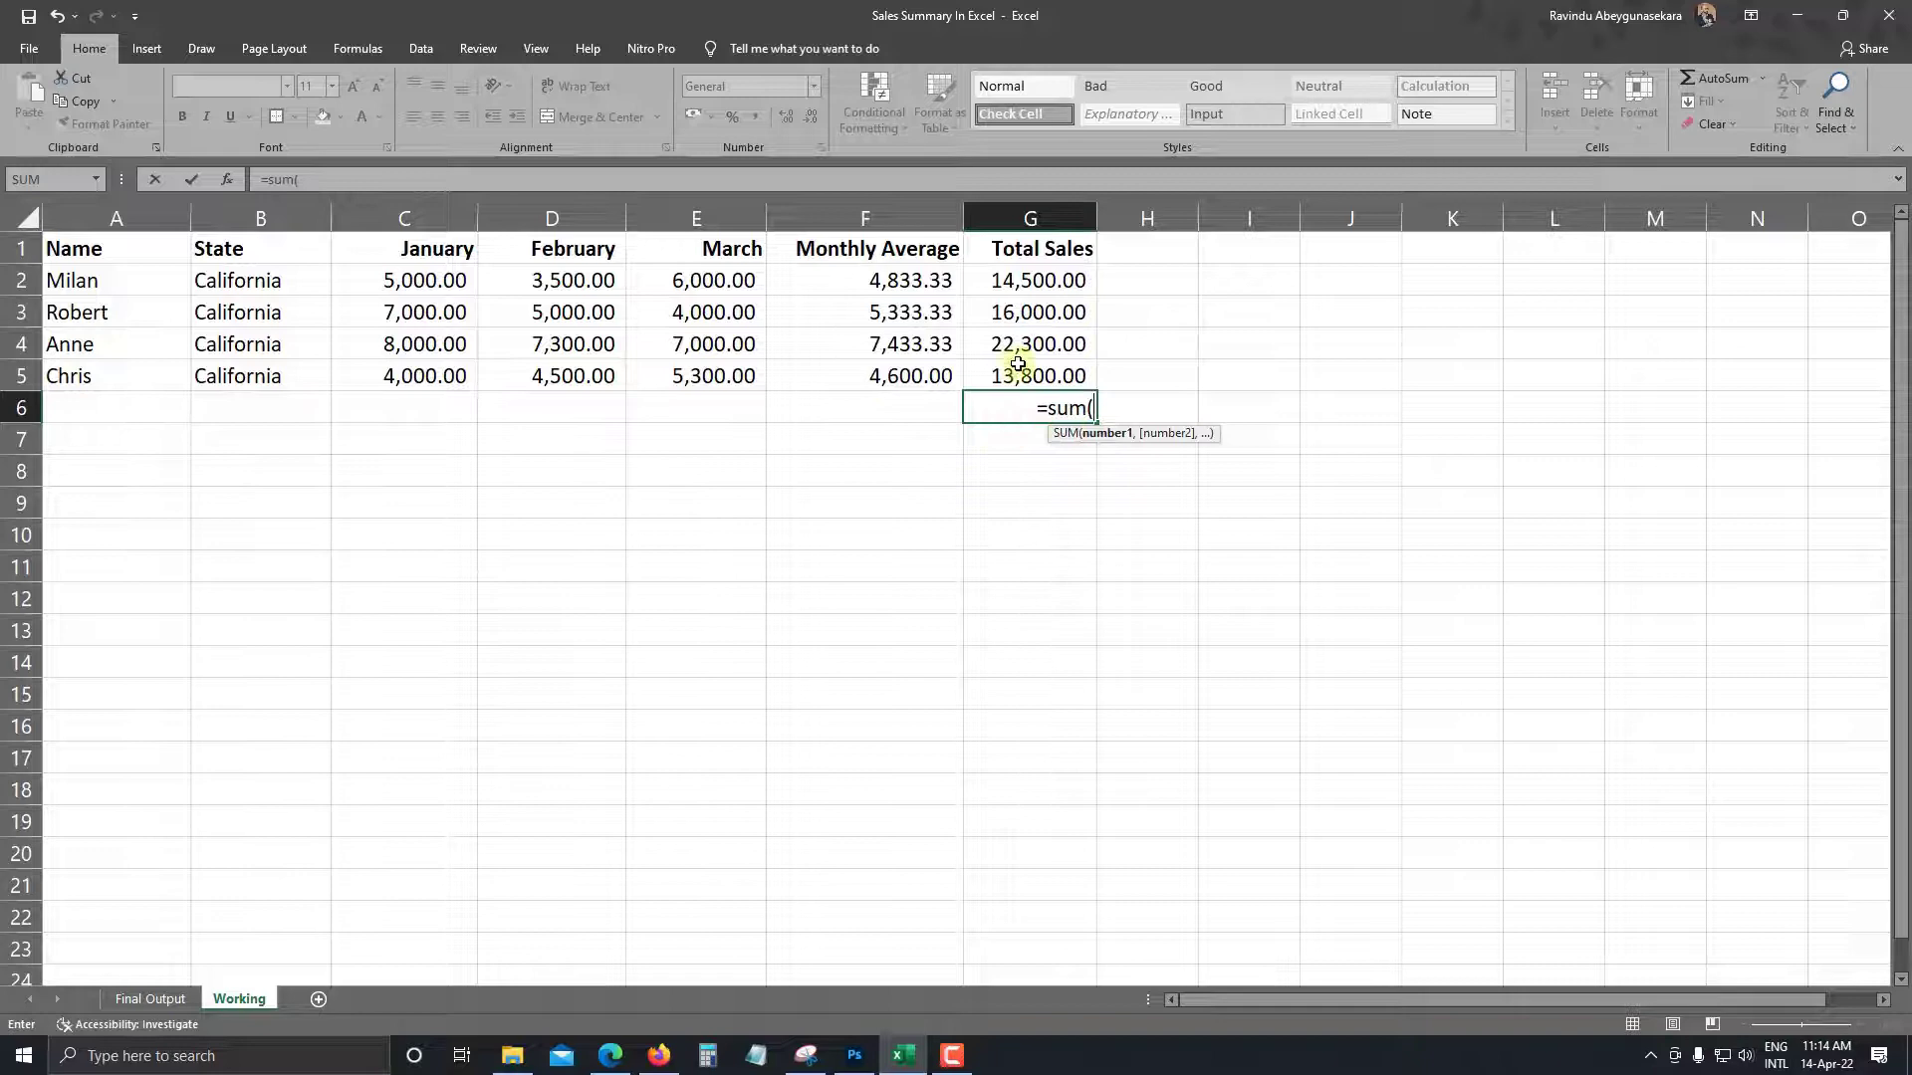
pyautogui.moveTo(1018, 365); pyautogui.dragTo(976, 286)
pyautogui.press('Return')
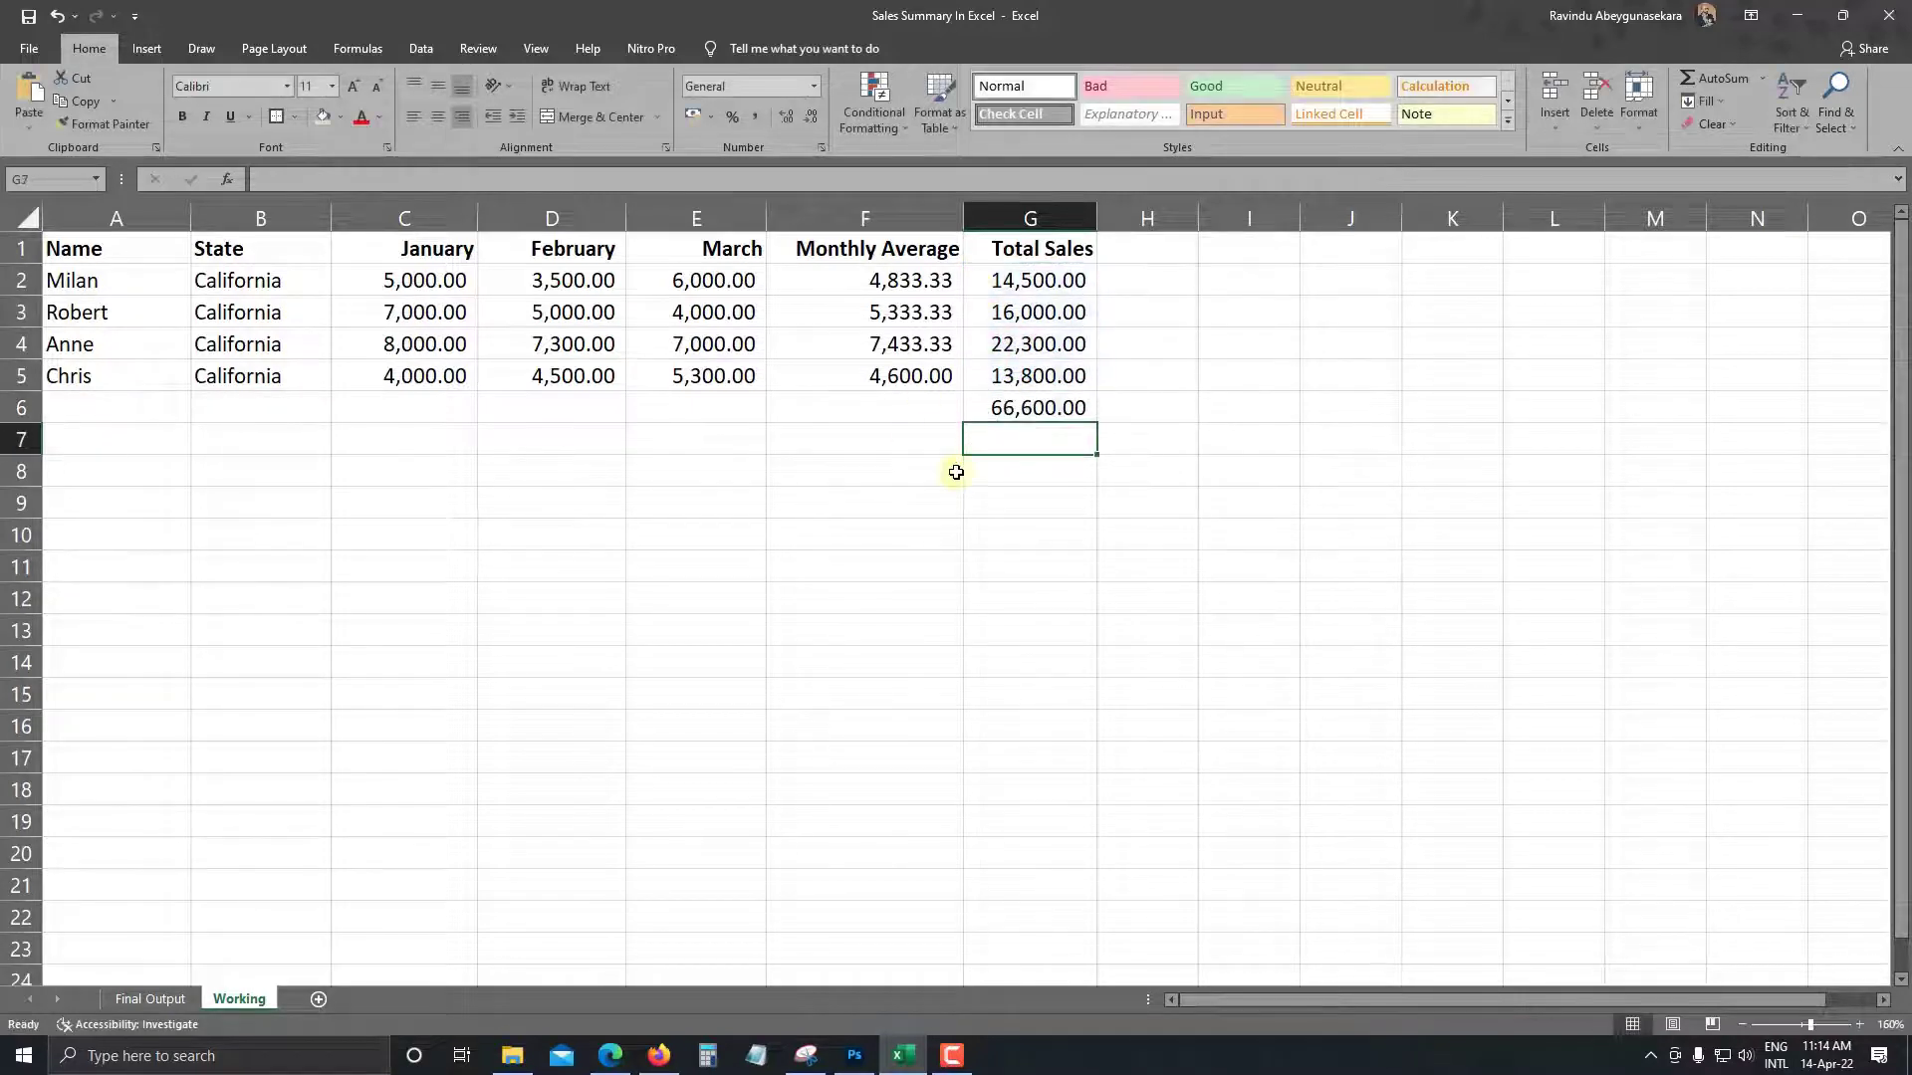
pyautogui.click(1016, 555)
pyautogui.click(1000, 423)
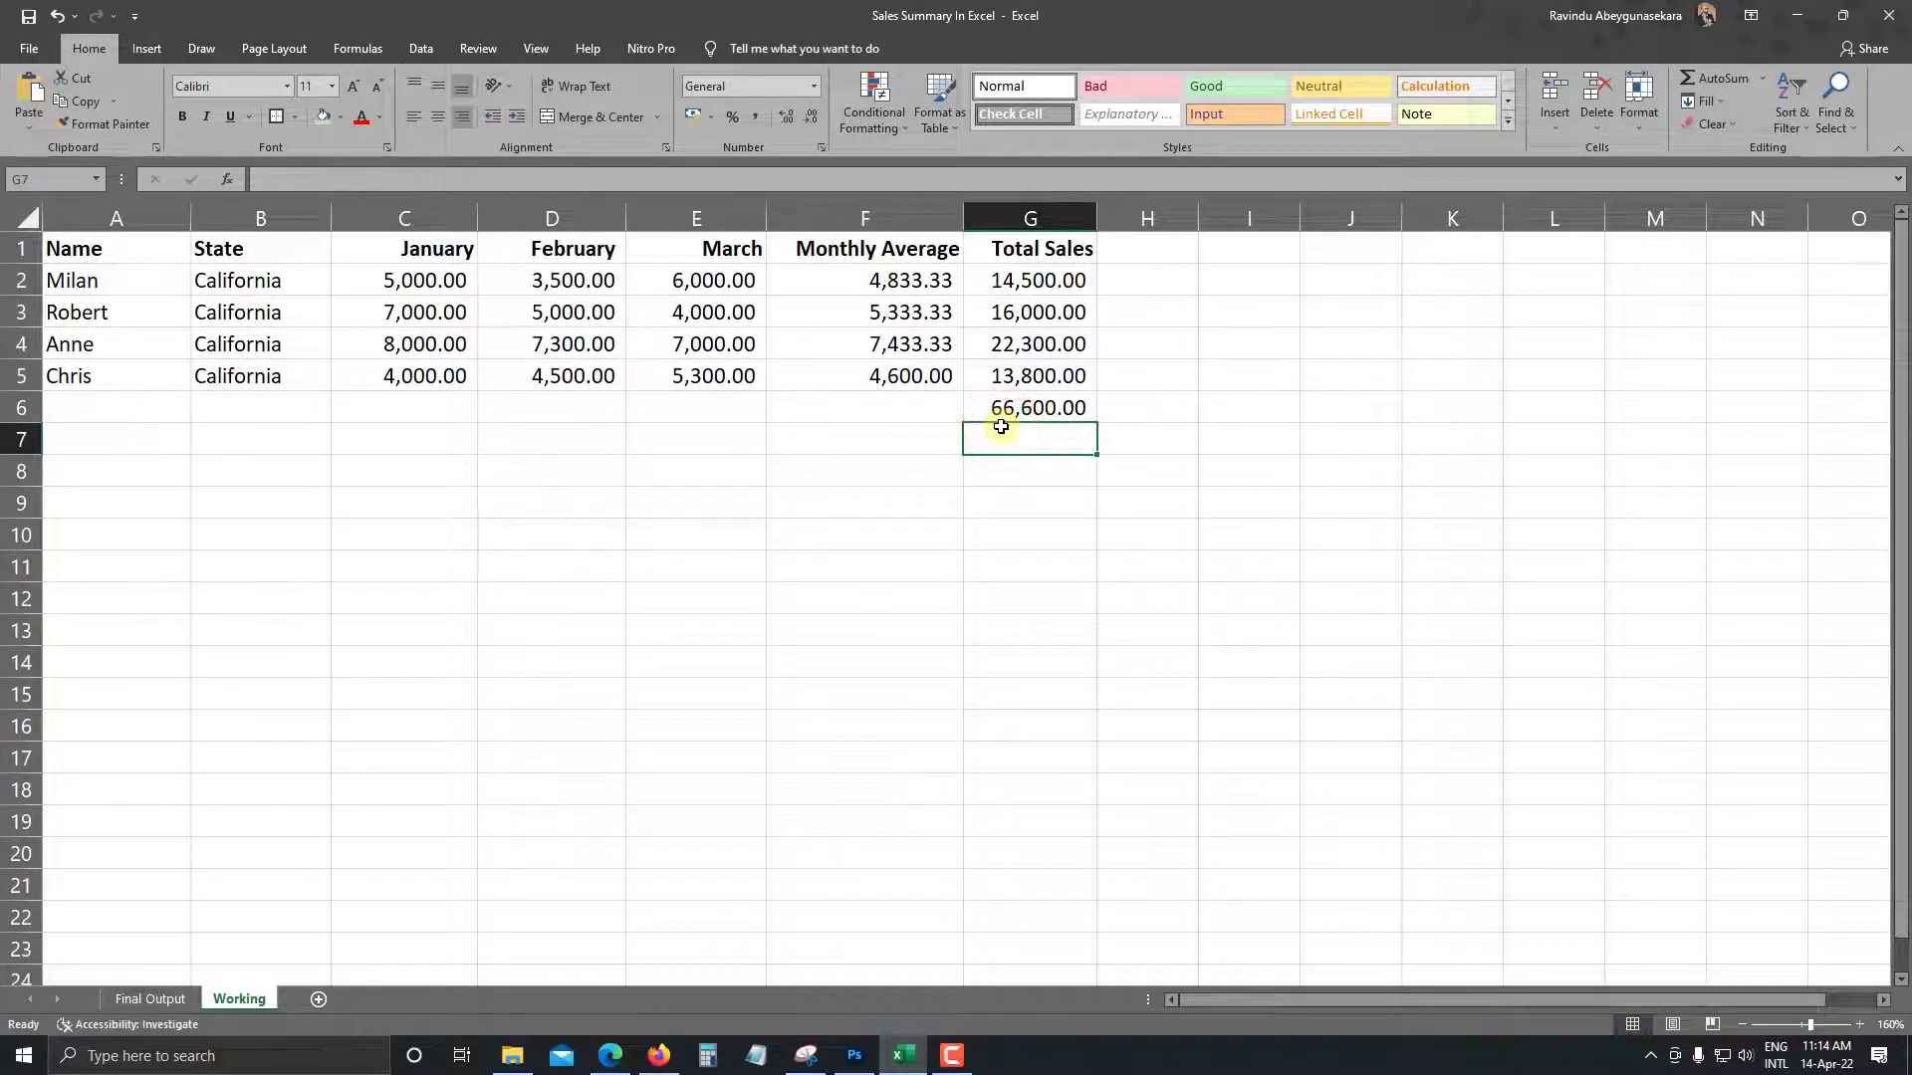
pyautogui.click(1033, 411)
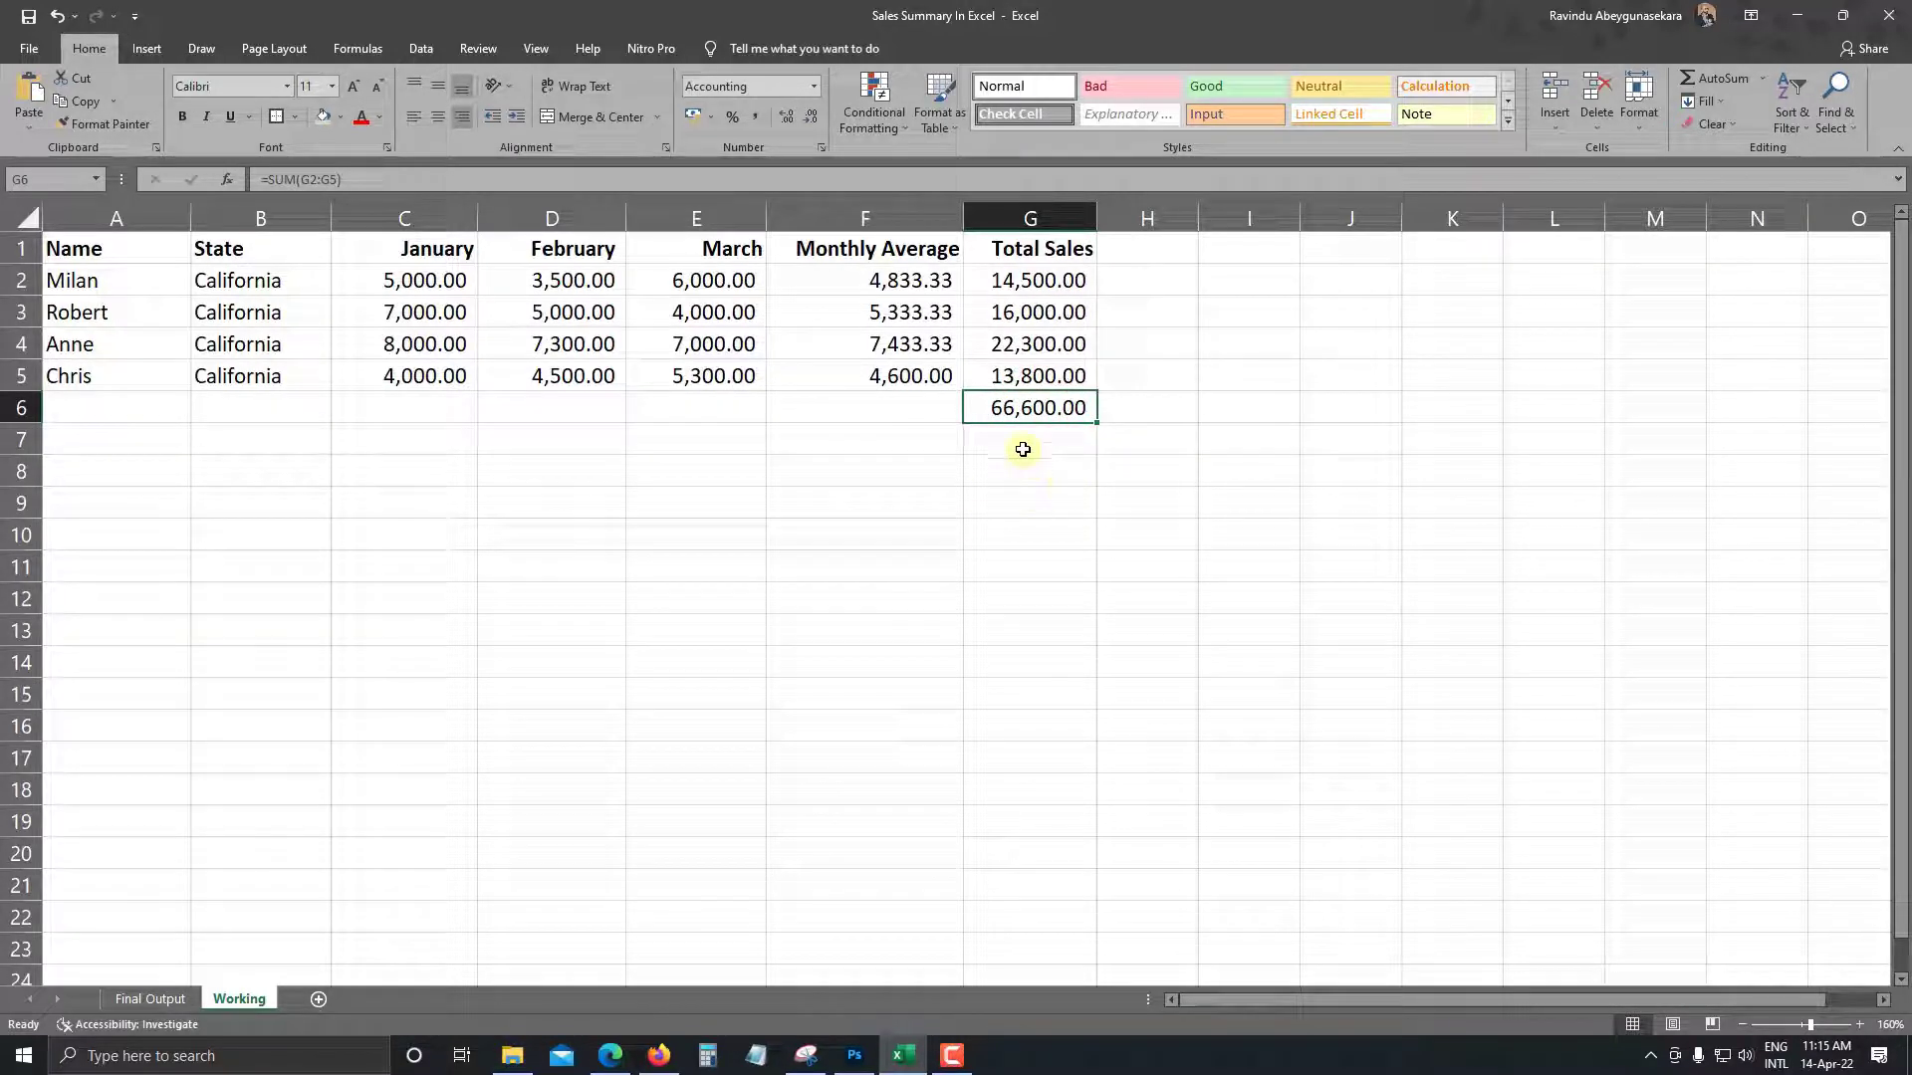
pyautogui.click(1022, 449)
pyautogui.click(633, 663)
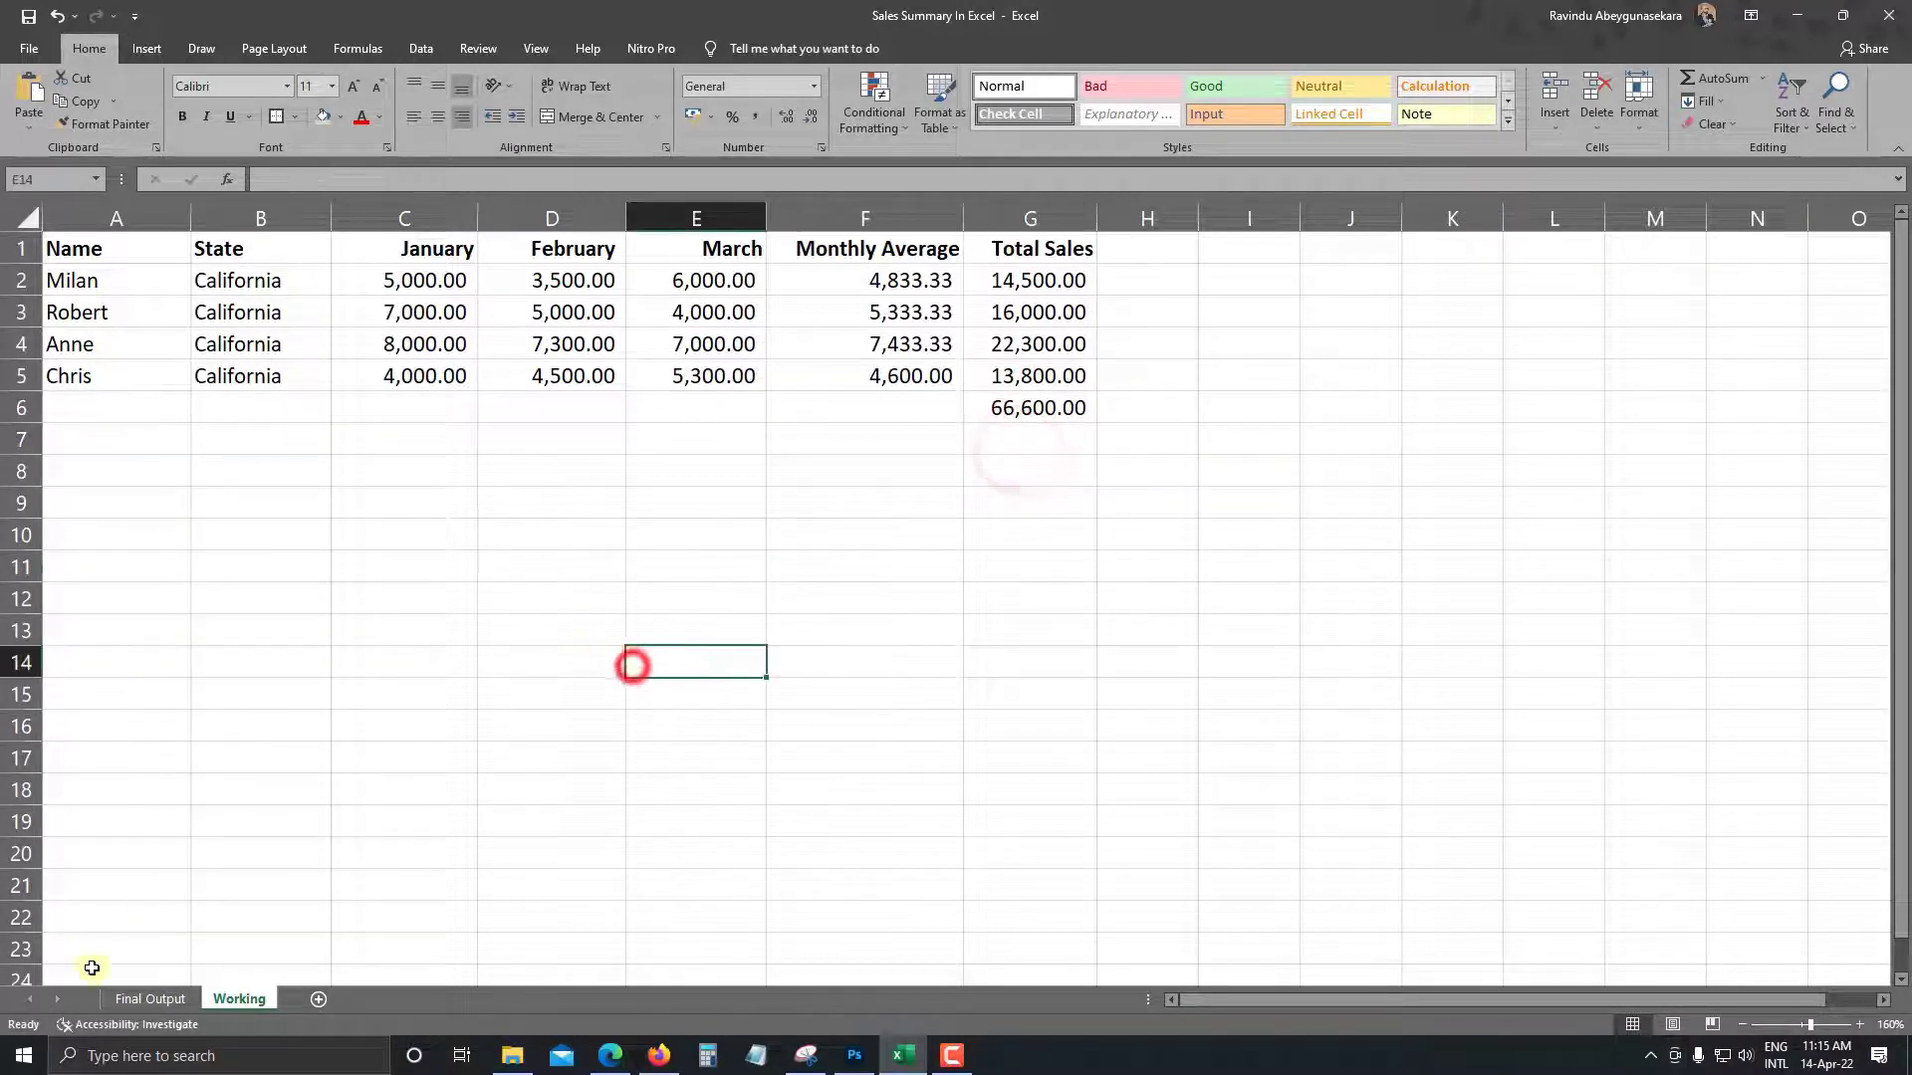
# Examine the blank first row and first column around the table on the Final Output sheet
pyautogui.click(148, 1000)
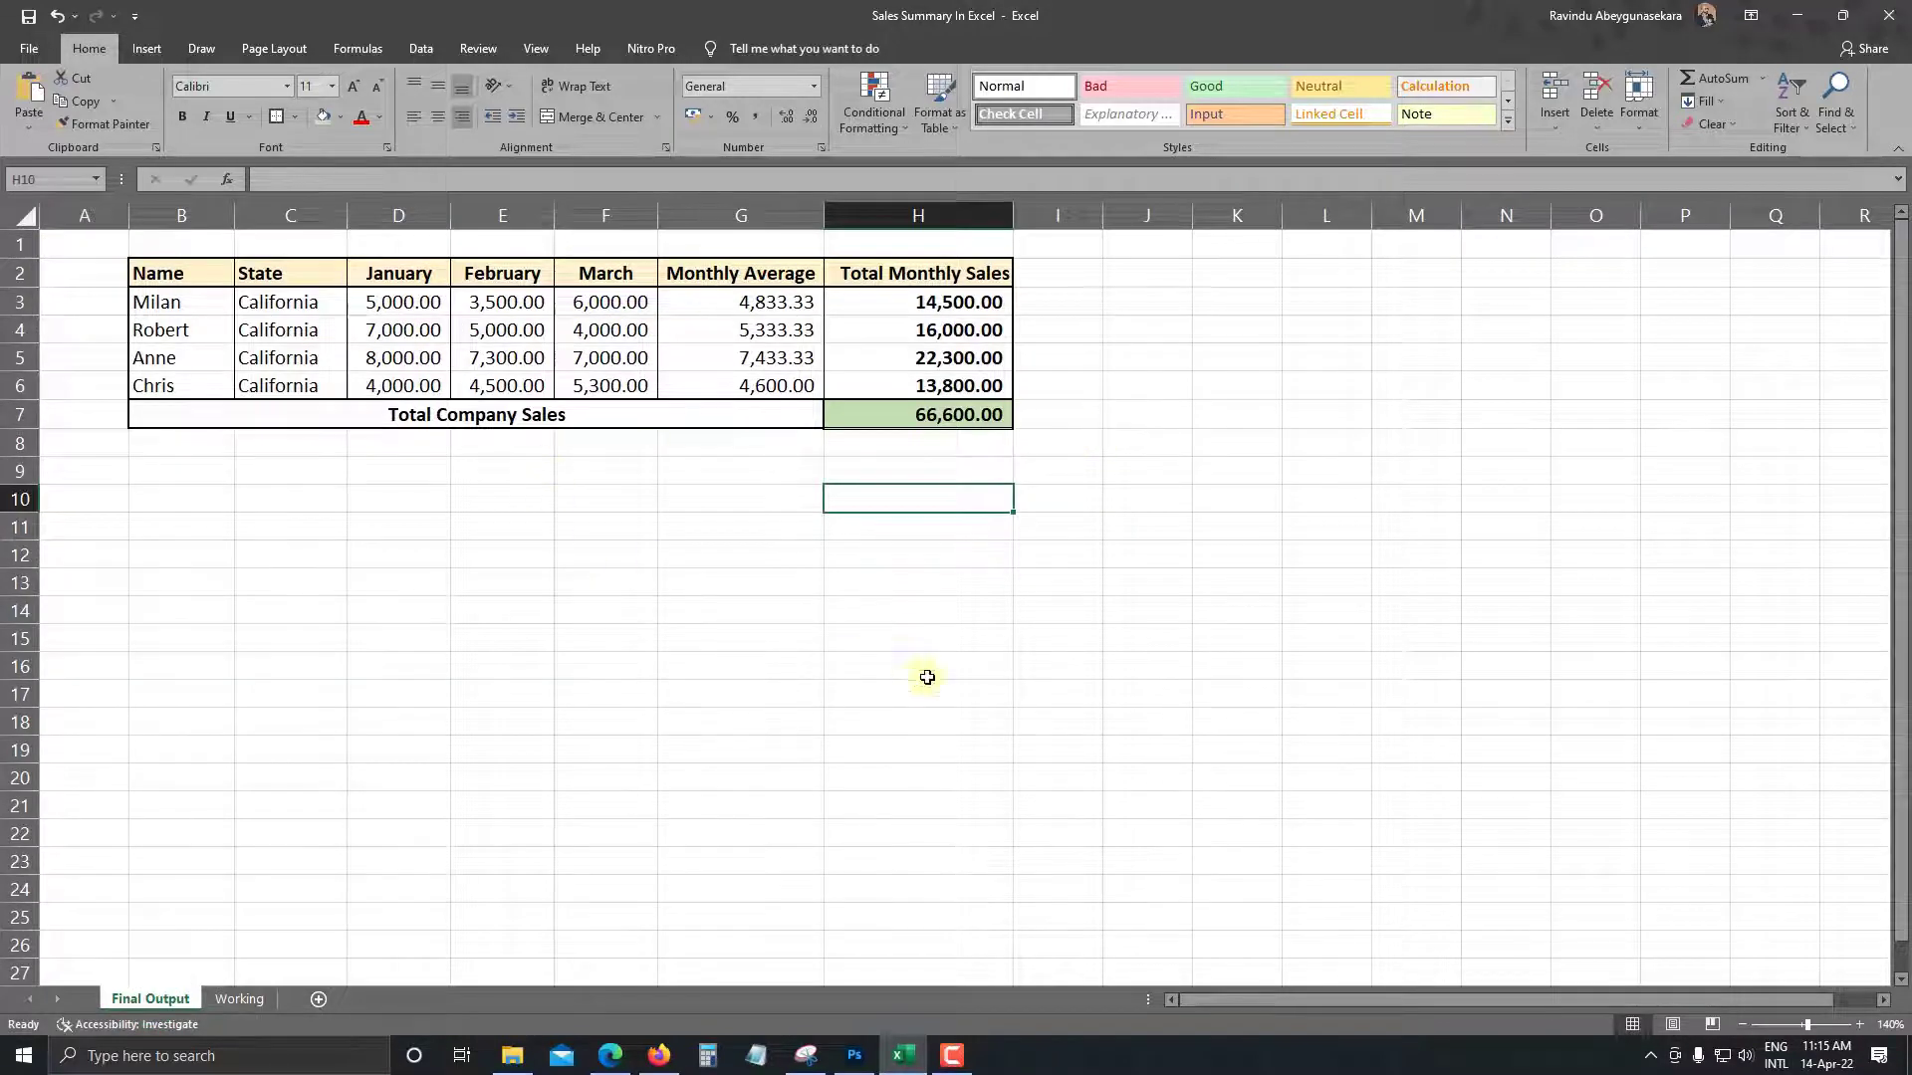
pyautogui.moveTo(99, 244); pyautogui.dragTo(951, 243)
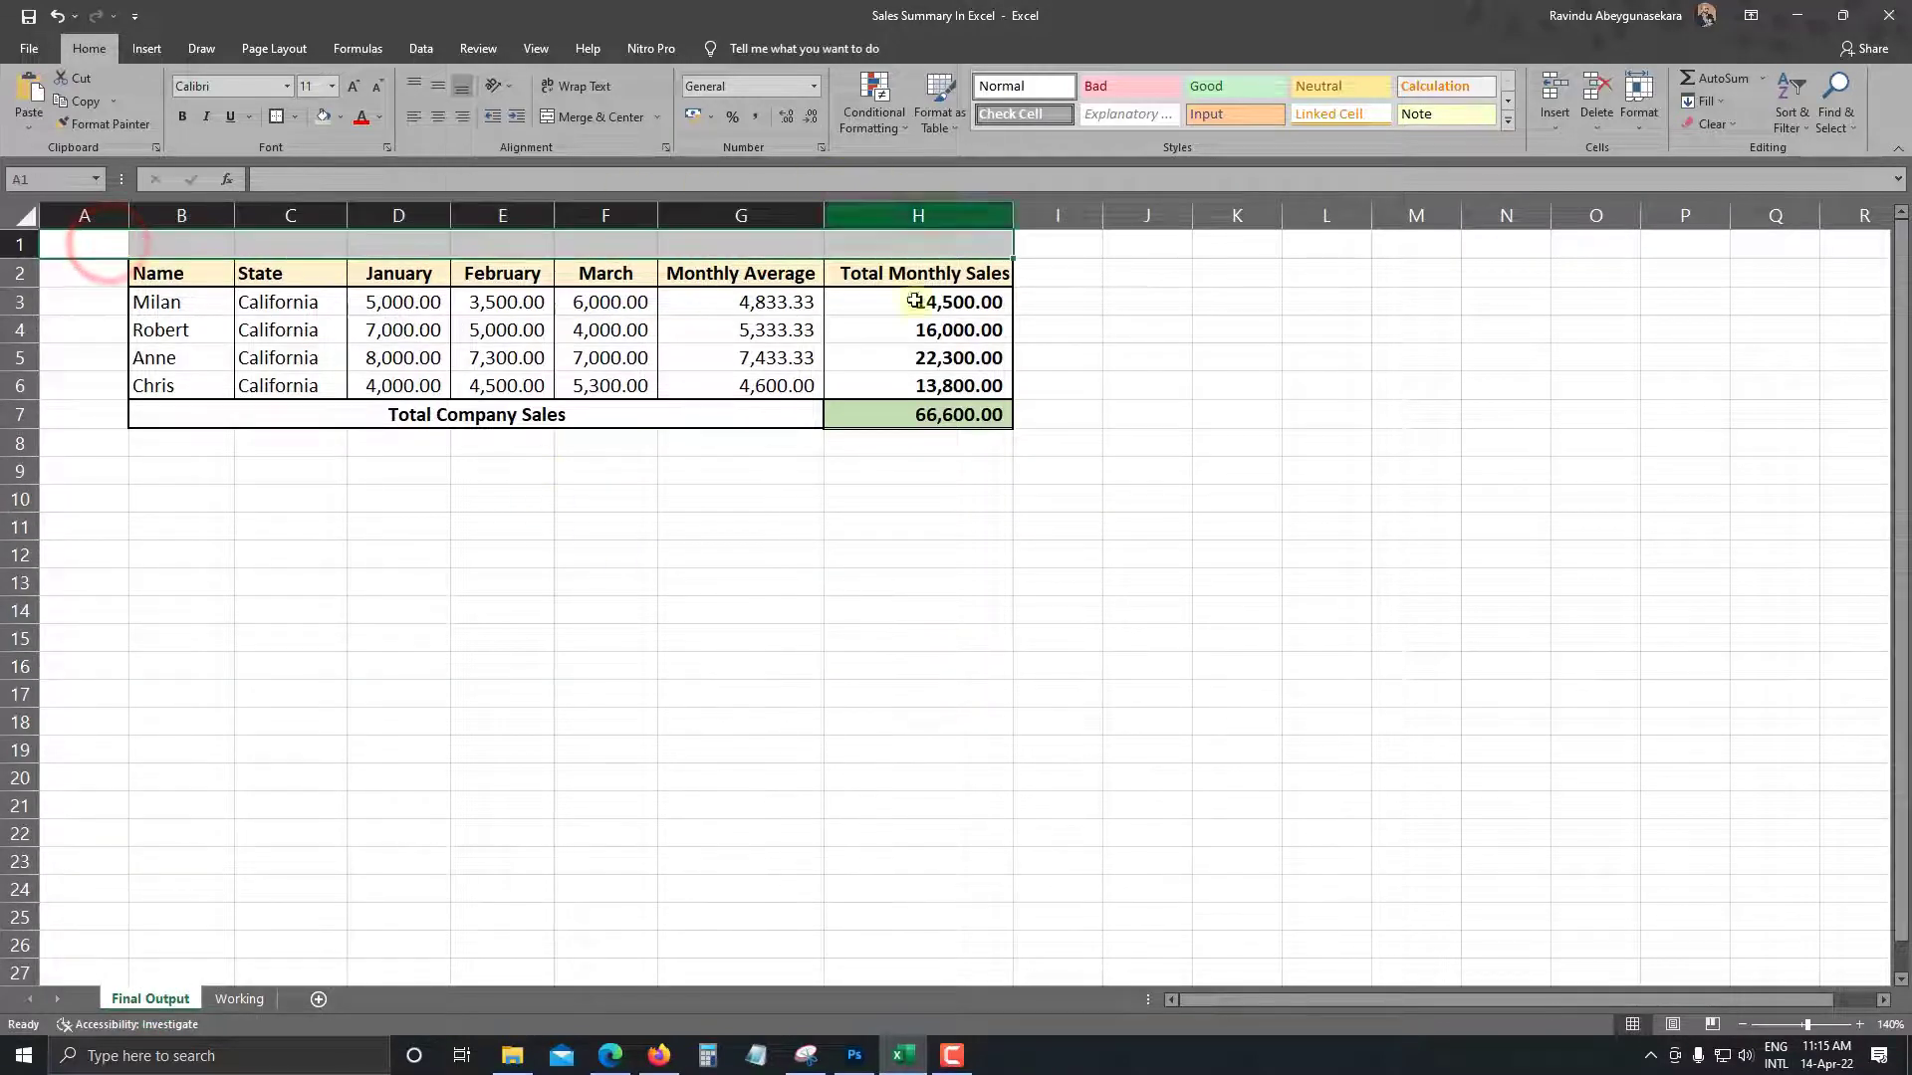
pyautogui.click(84, 213)
pyautogui.moveTo(72, 249); pyautogui.dragTo(909, 242)
pyautogui.click(932, 576)
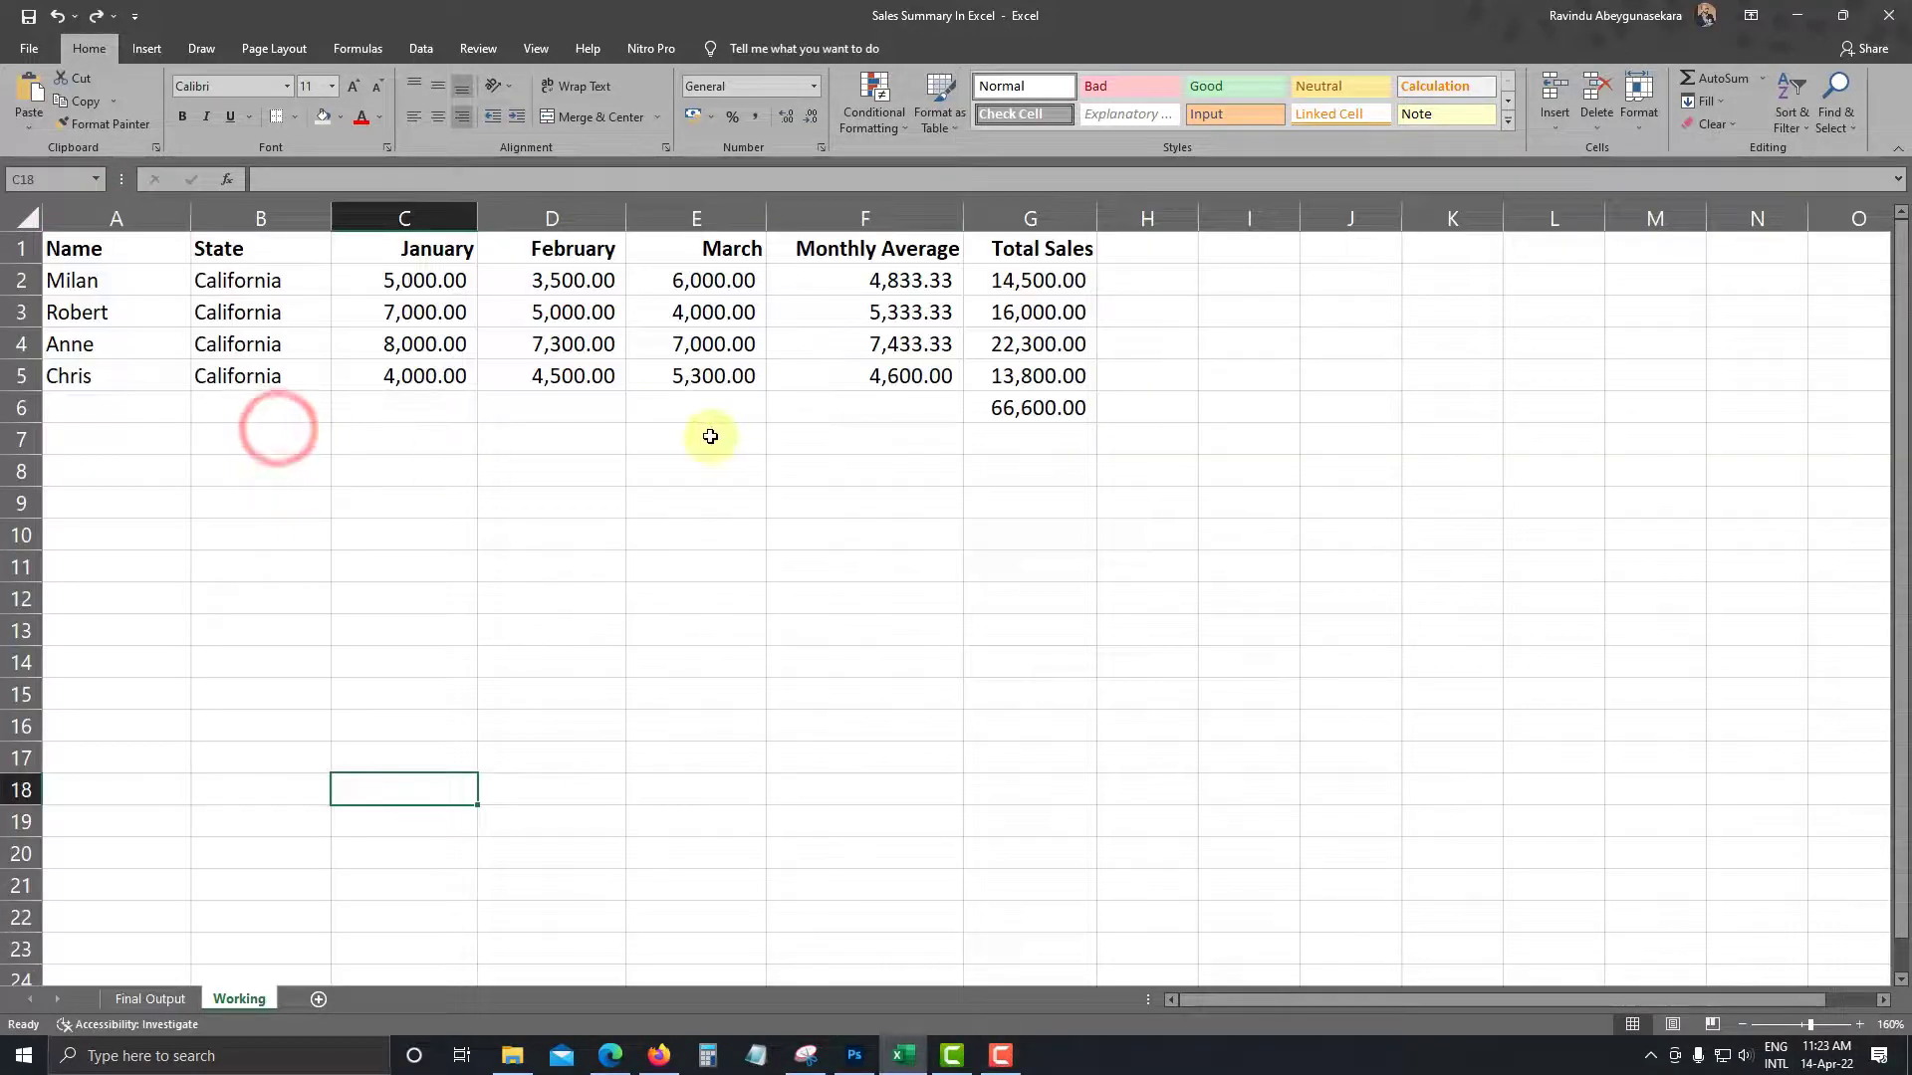
# Insert a blank column before the Name column on the Working sheet
pyautogui.click(704, 432)
pyautogui.click(515, 458)
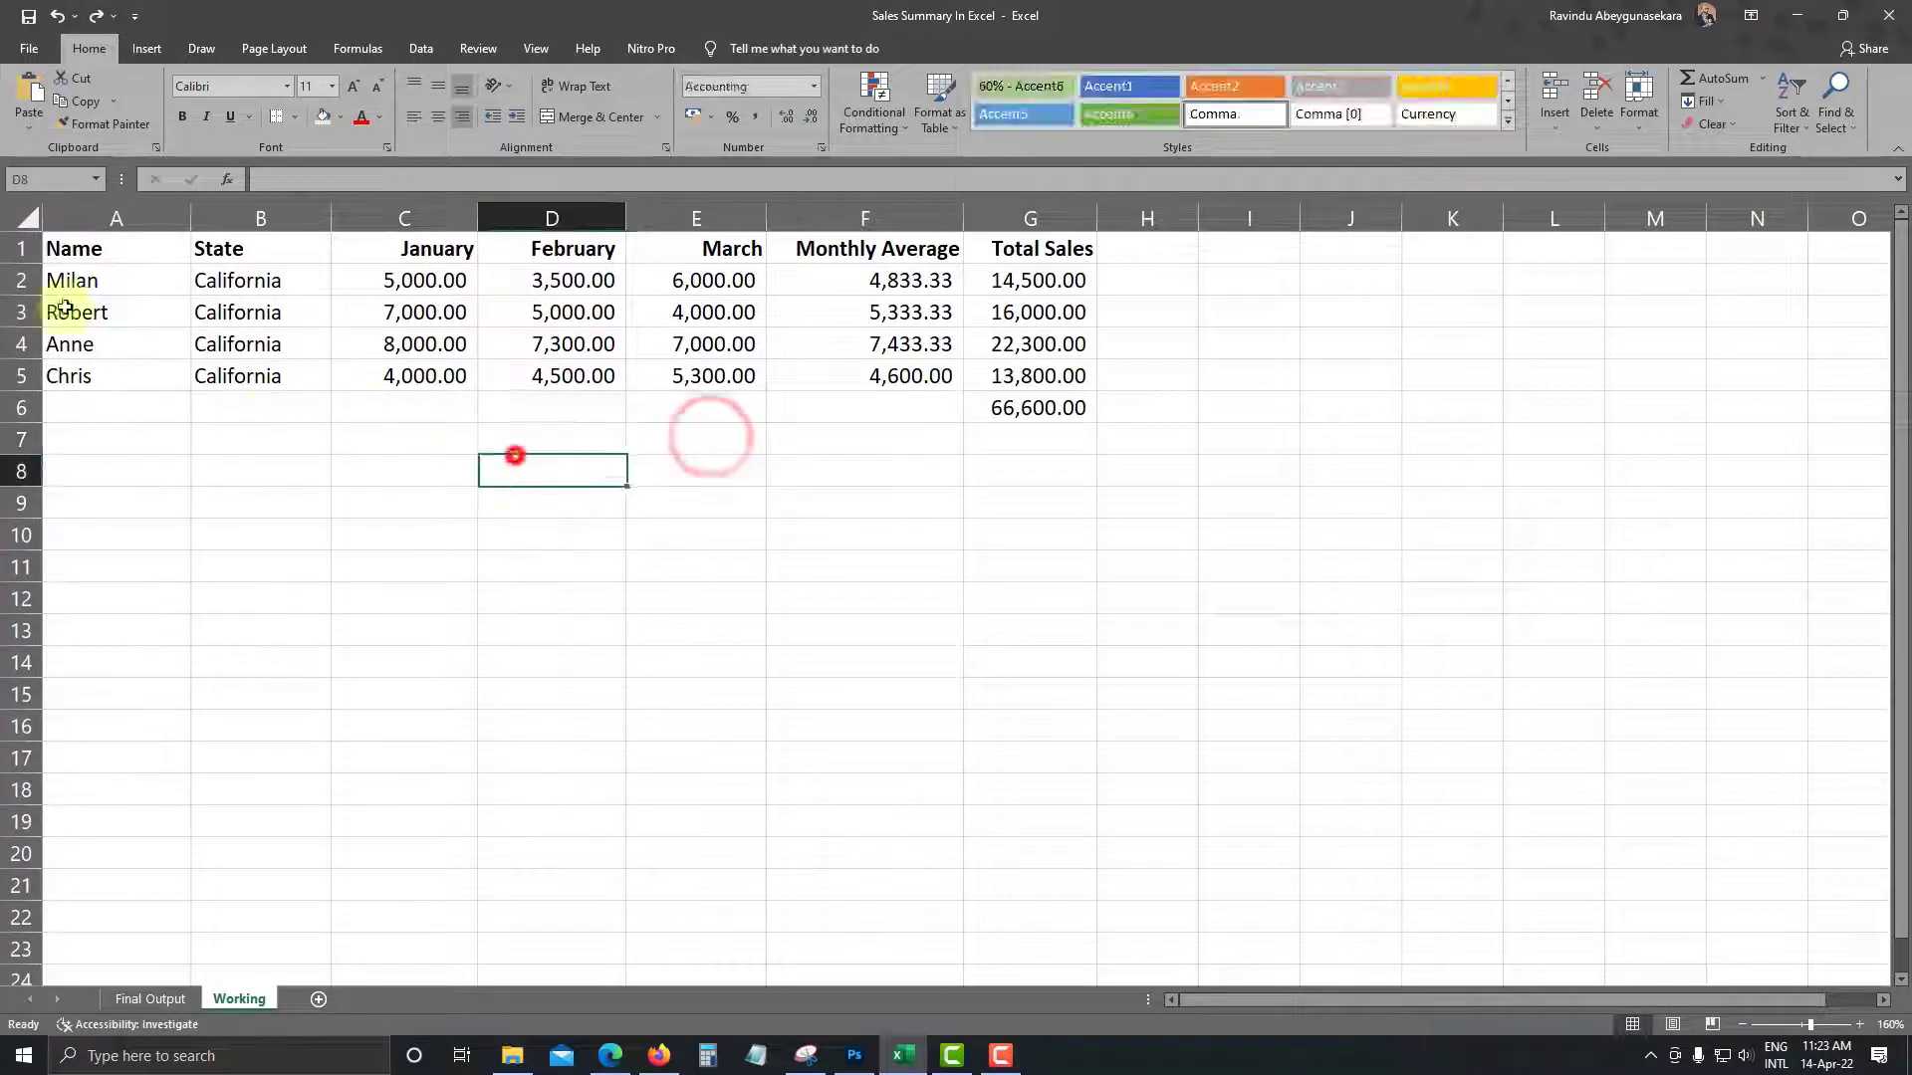
pyautogui.hotkey('ctrl', 'Home')
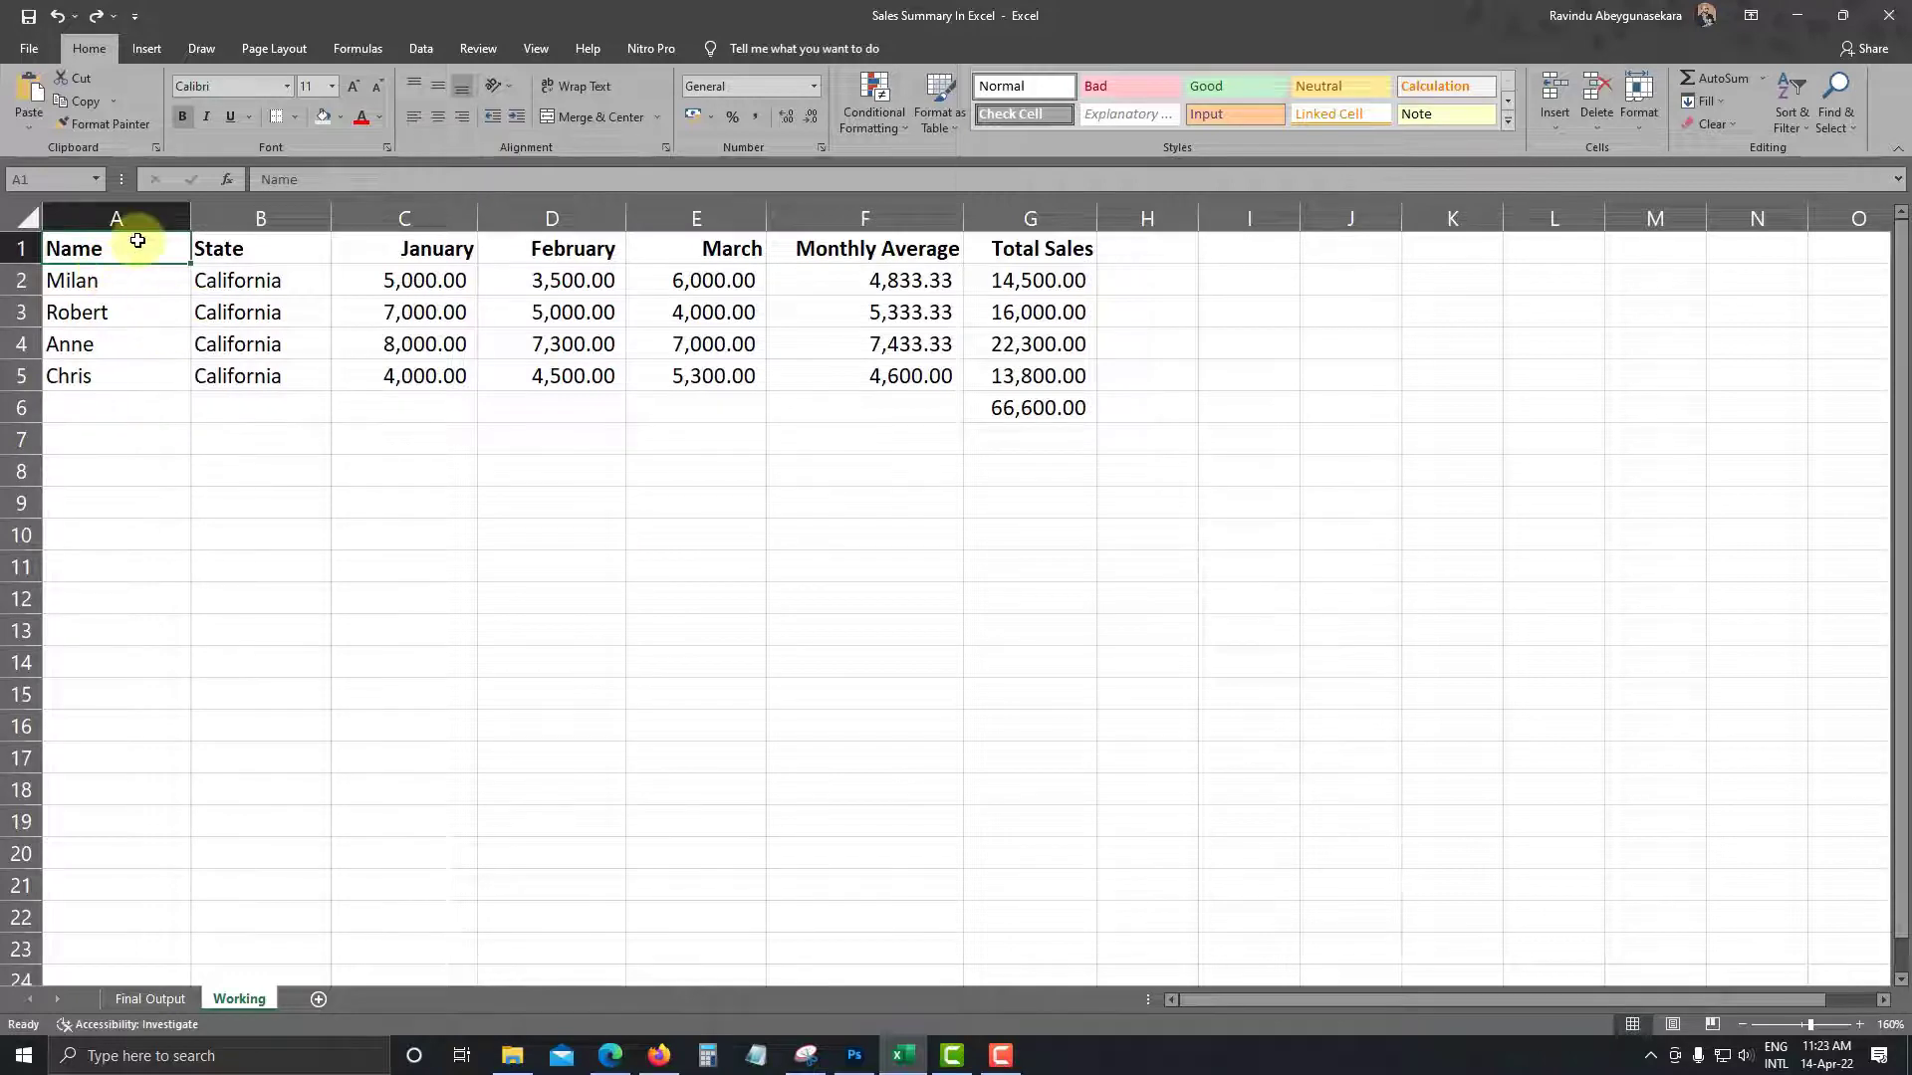
pyautogui.click(129, 211)
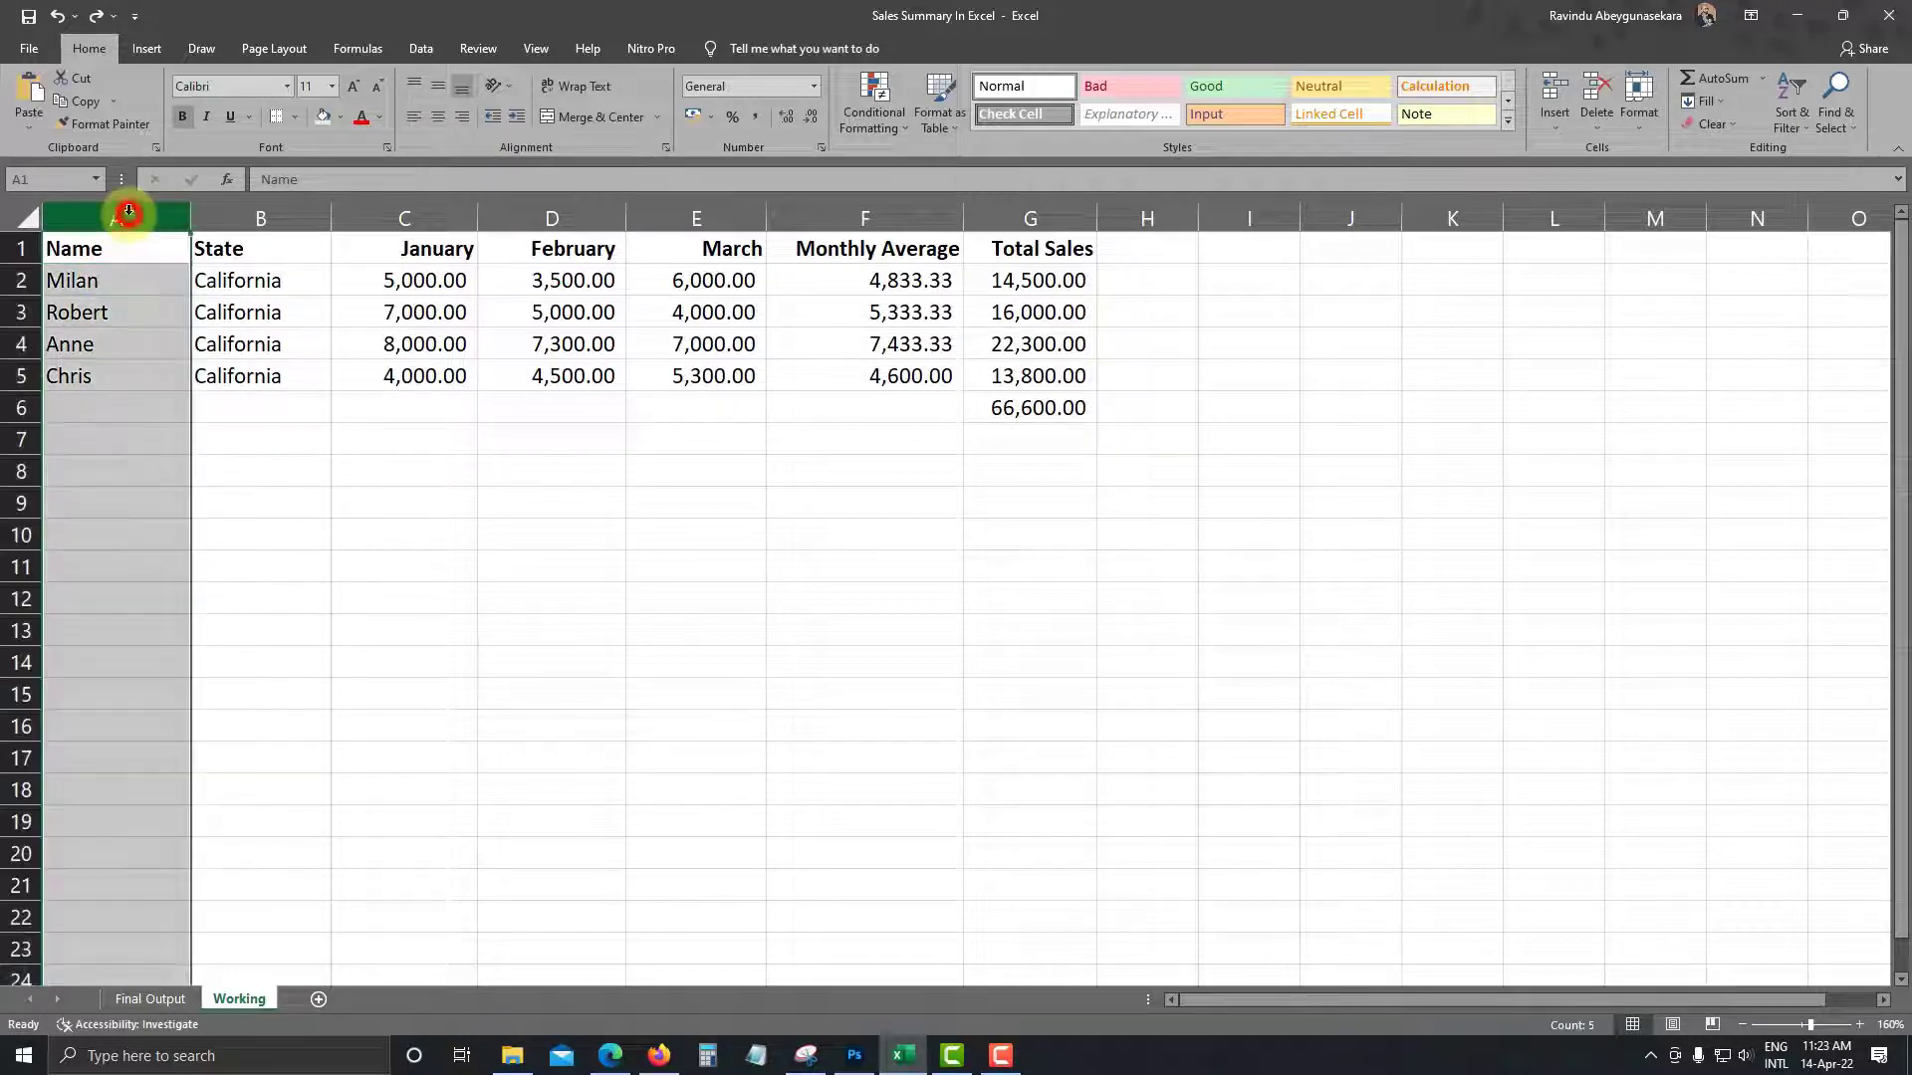
pyautogui.click(1560, 78)
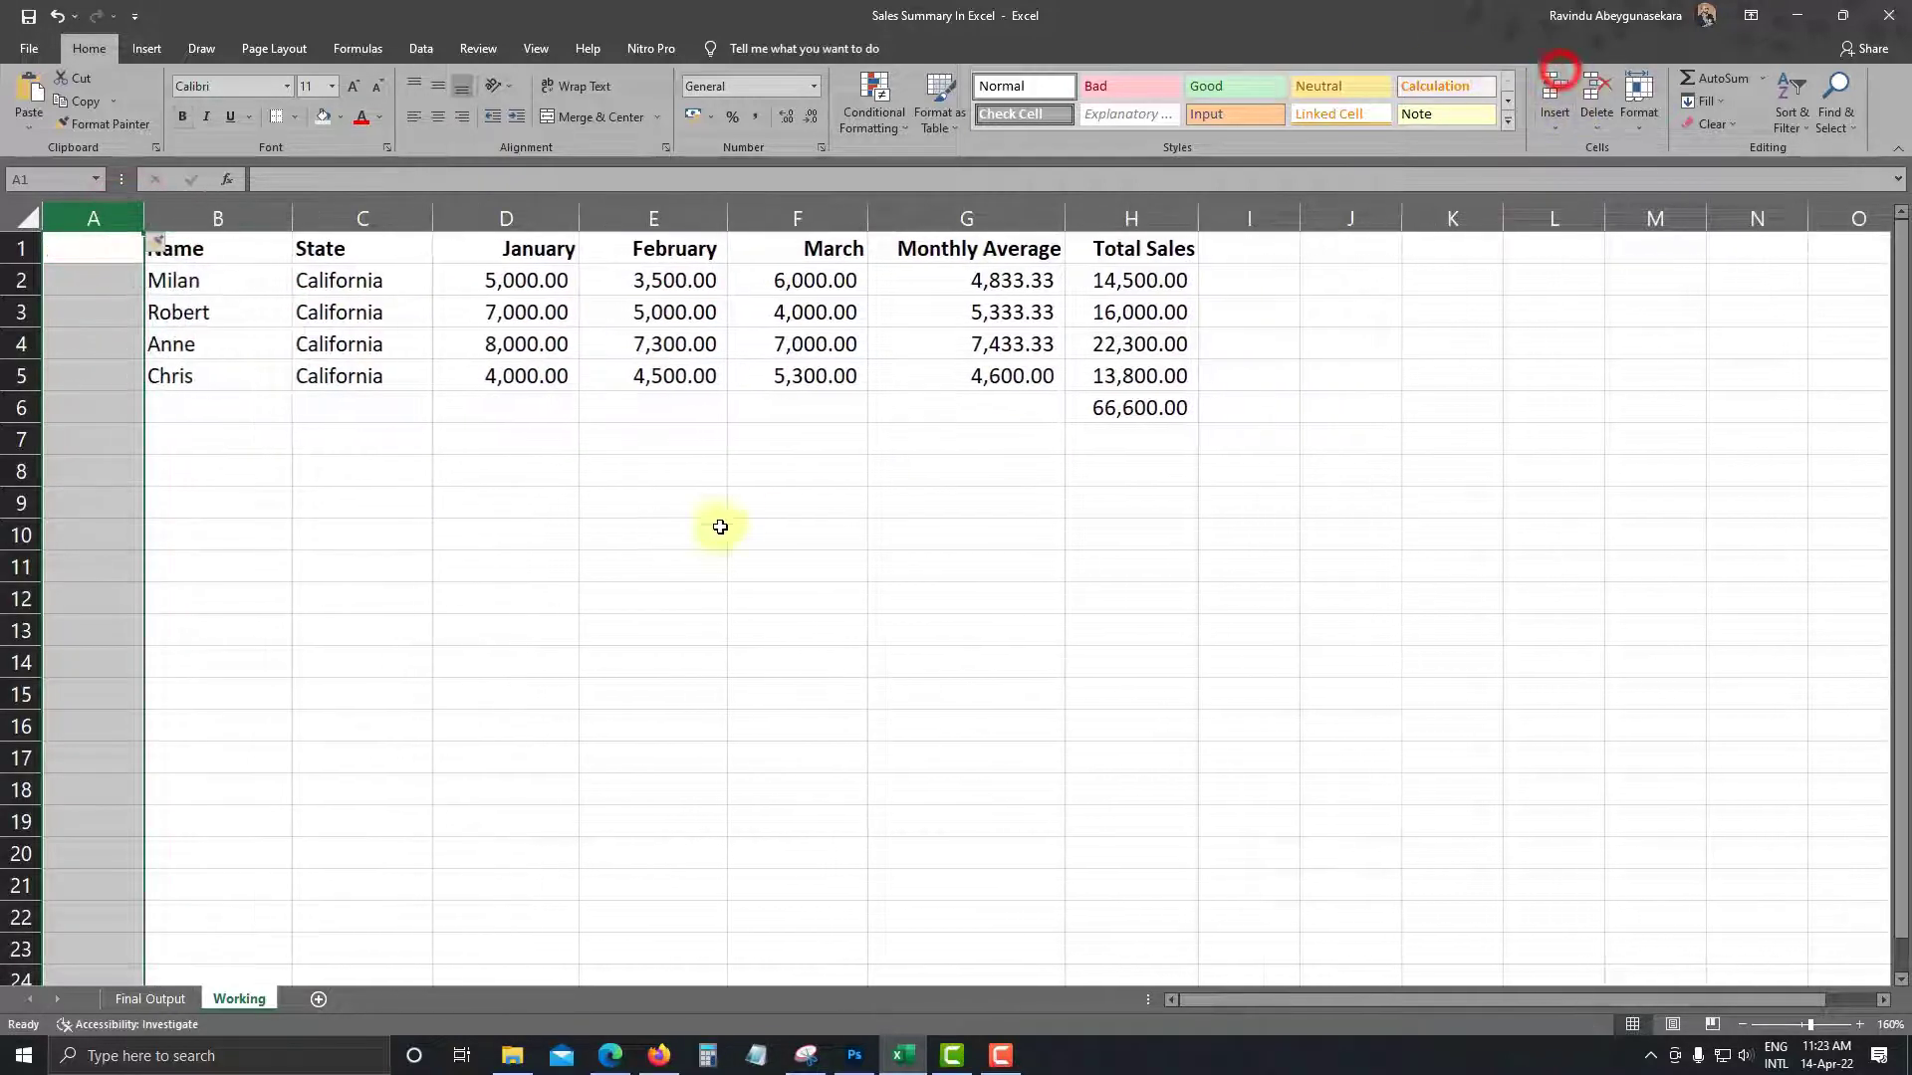
pyautogui.click(296, 433)
pyautogui.click(234, 344)
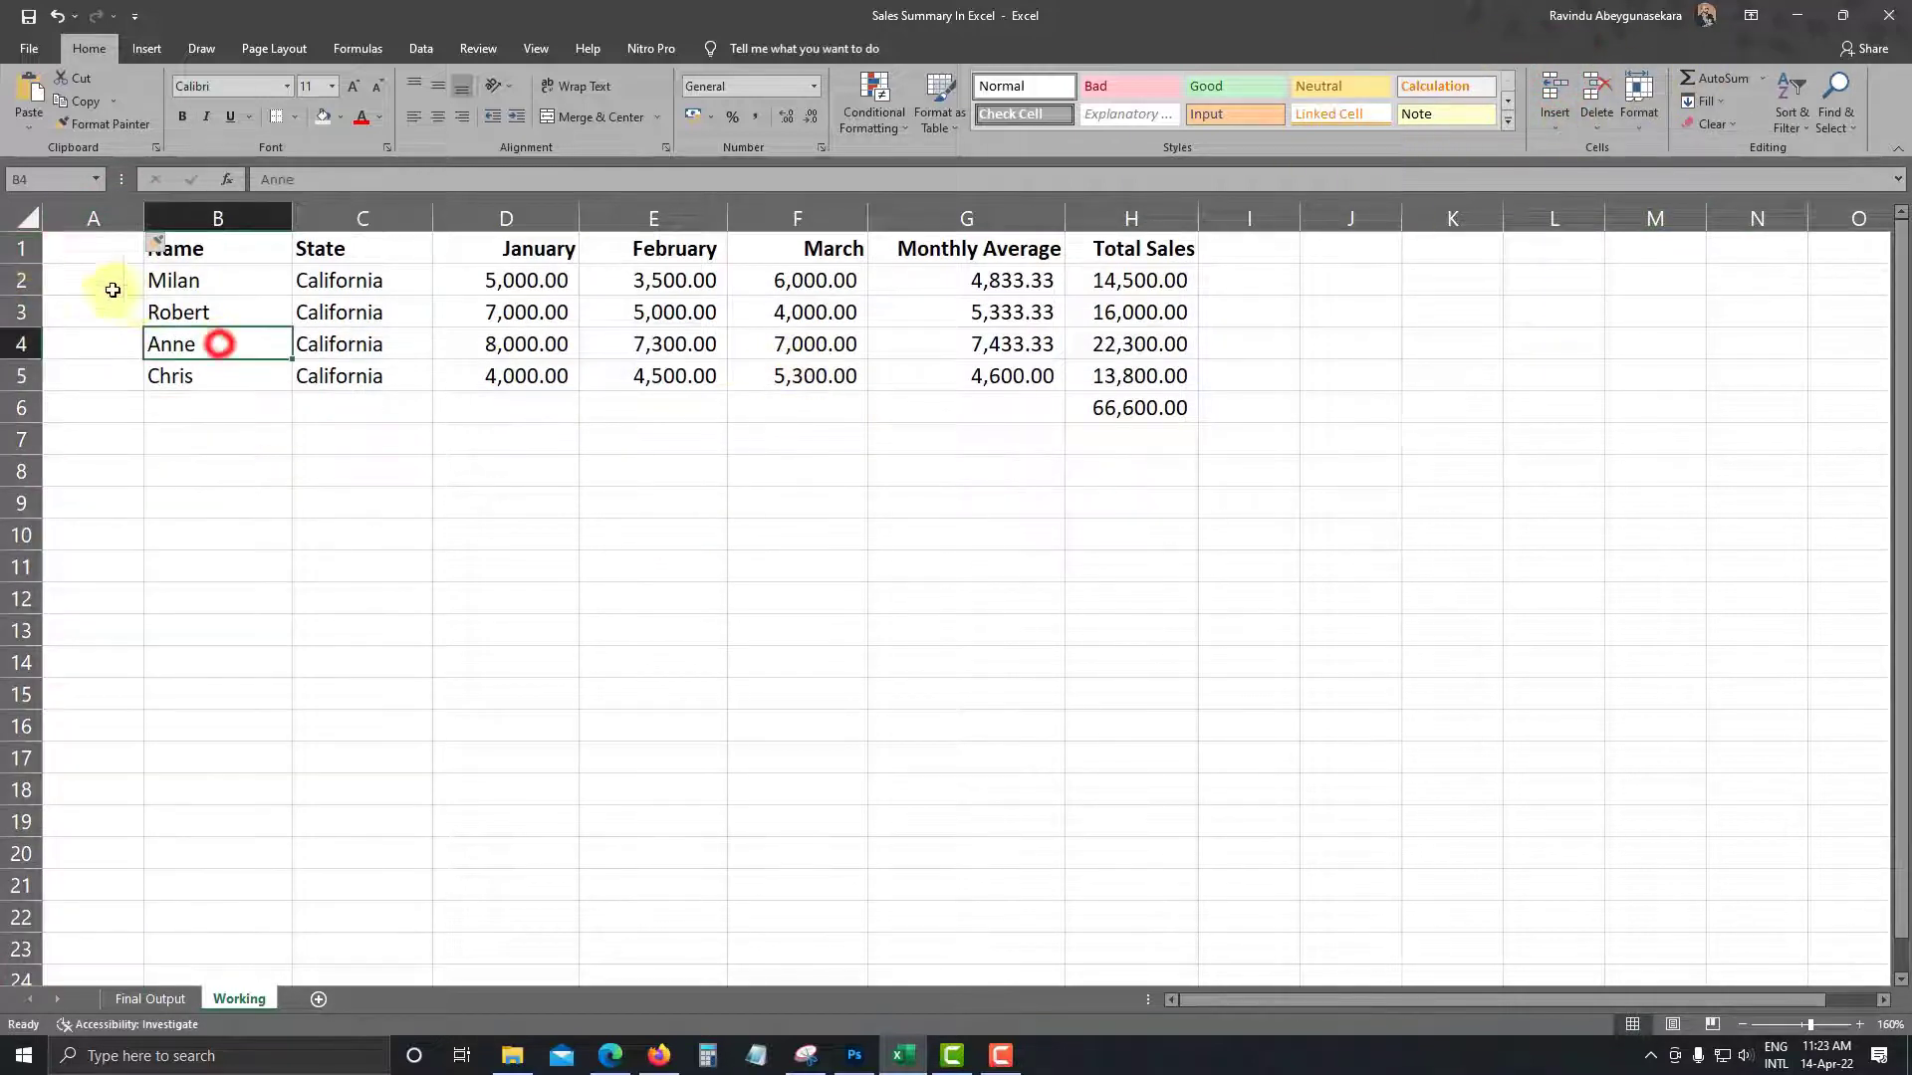
# Insert a blank row above the header row on the Working sheet
pyautogui.click(21, 249)
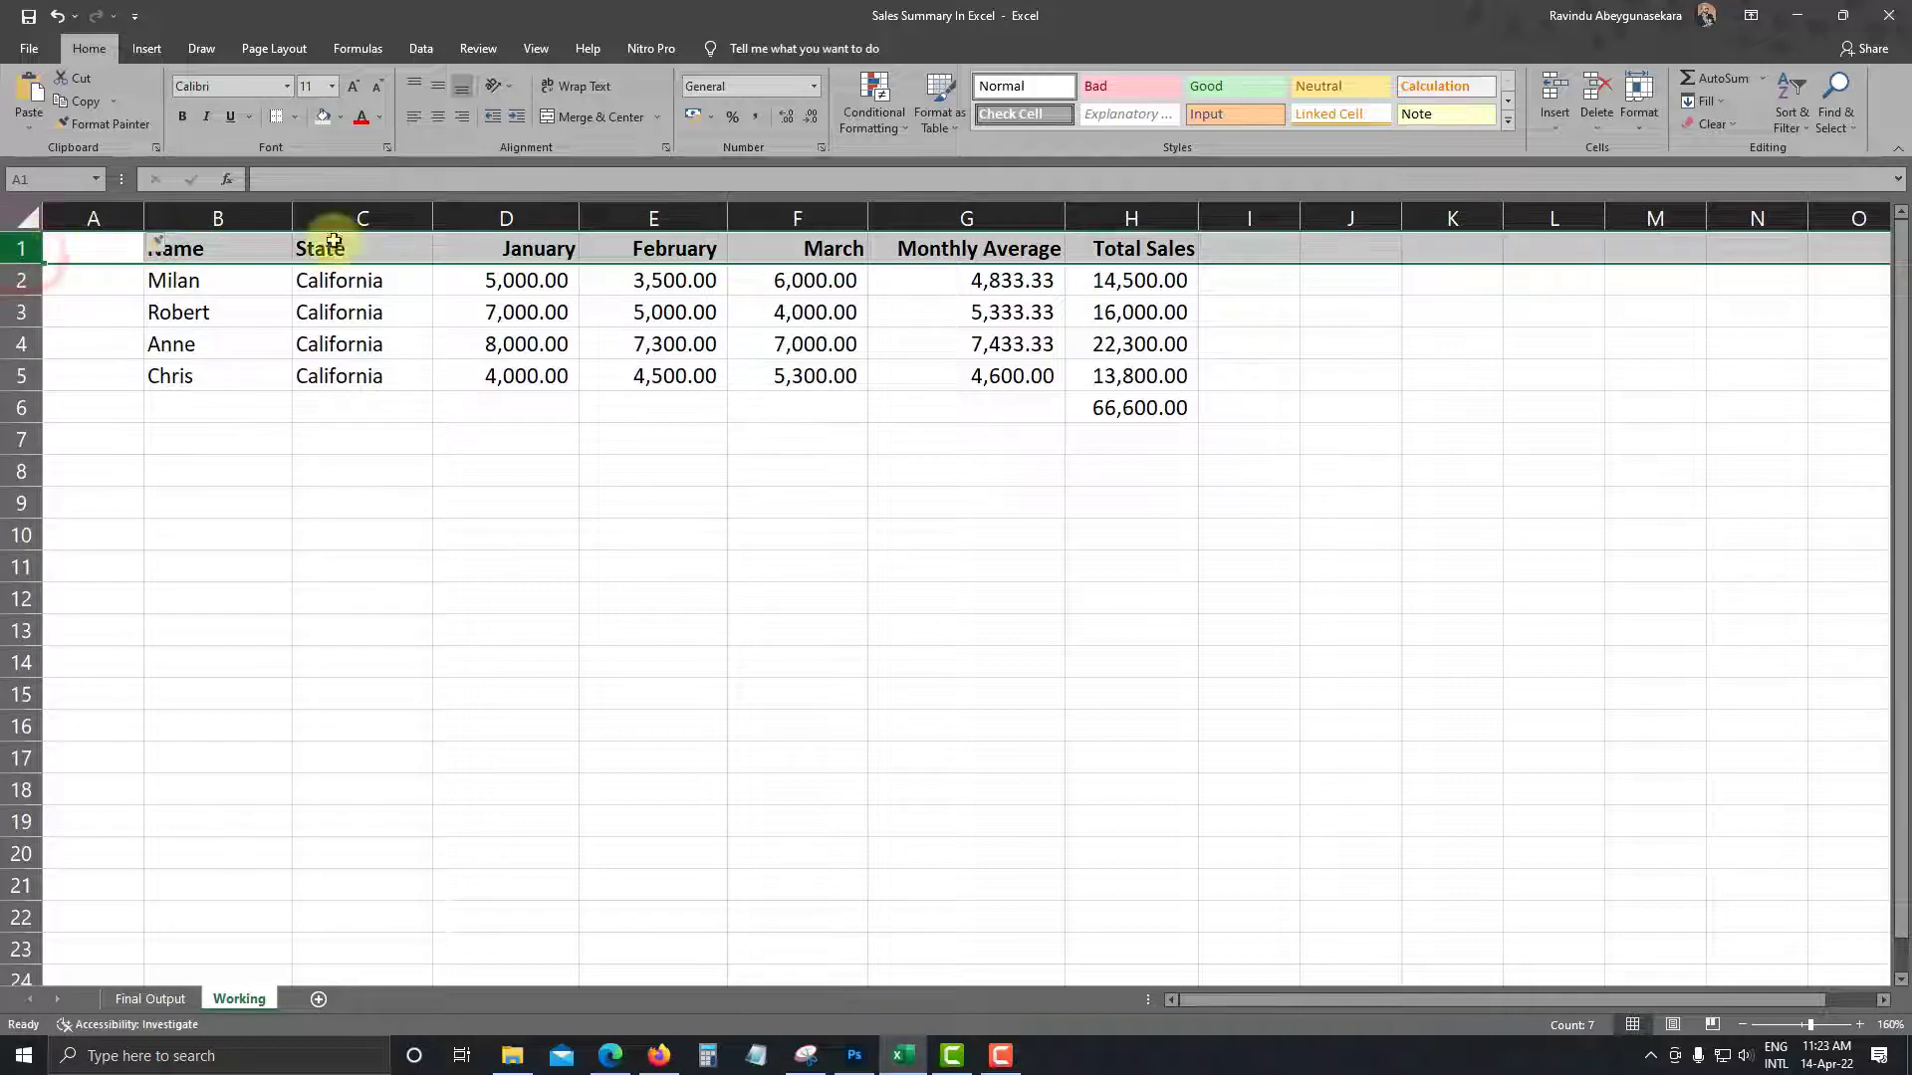
pyautogui.click(1549, 88)
pyautogui.click(427, 423)
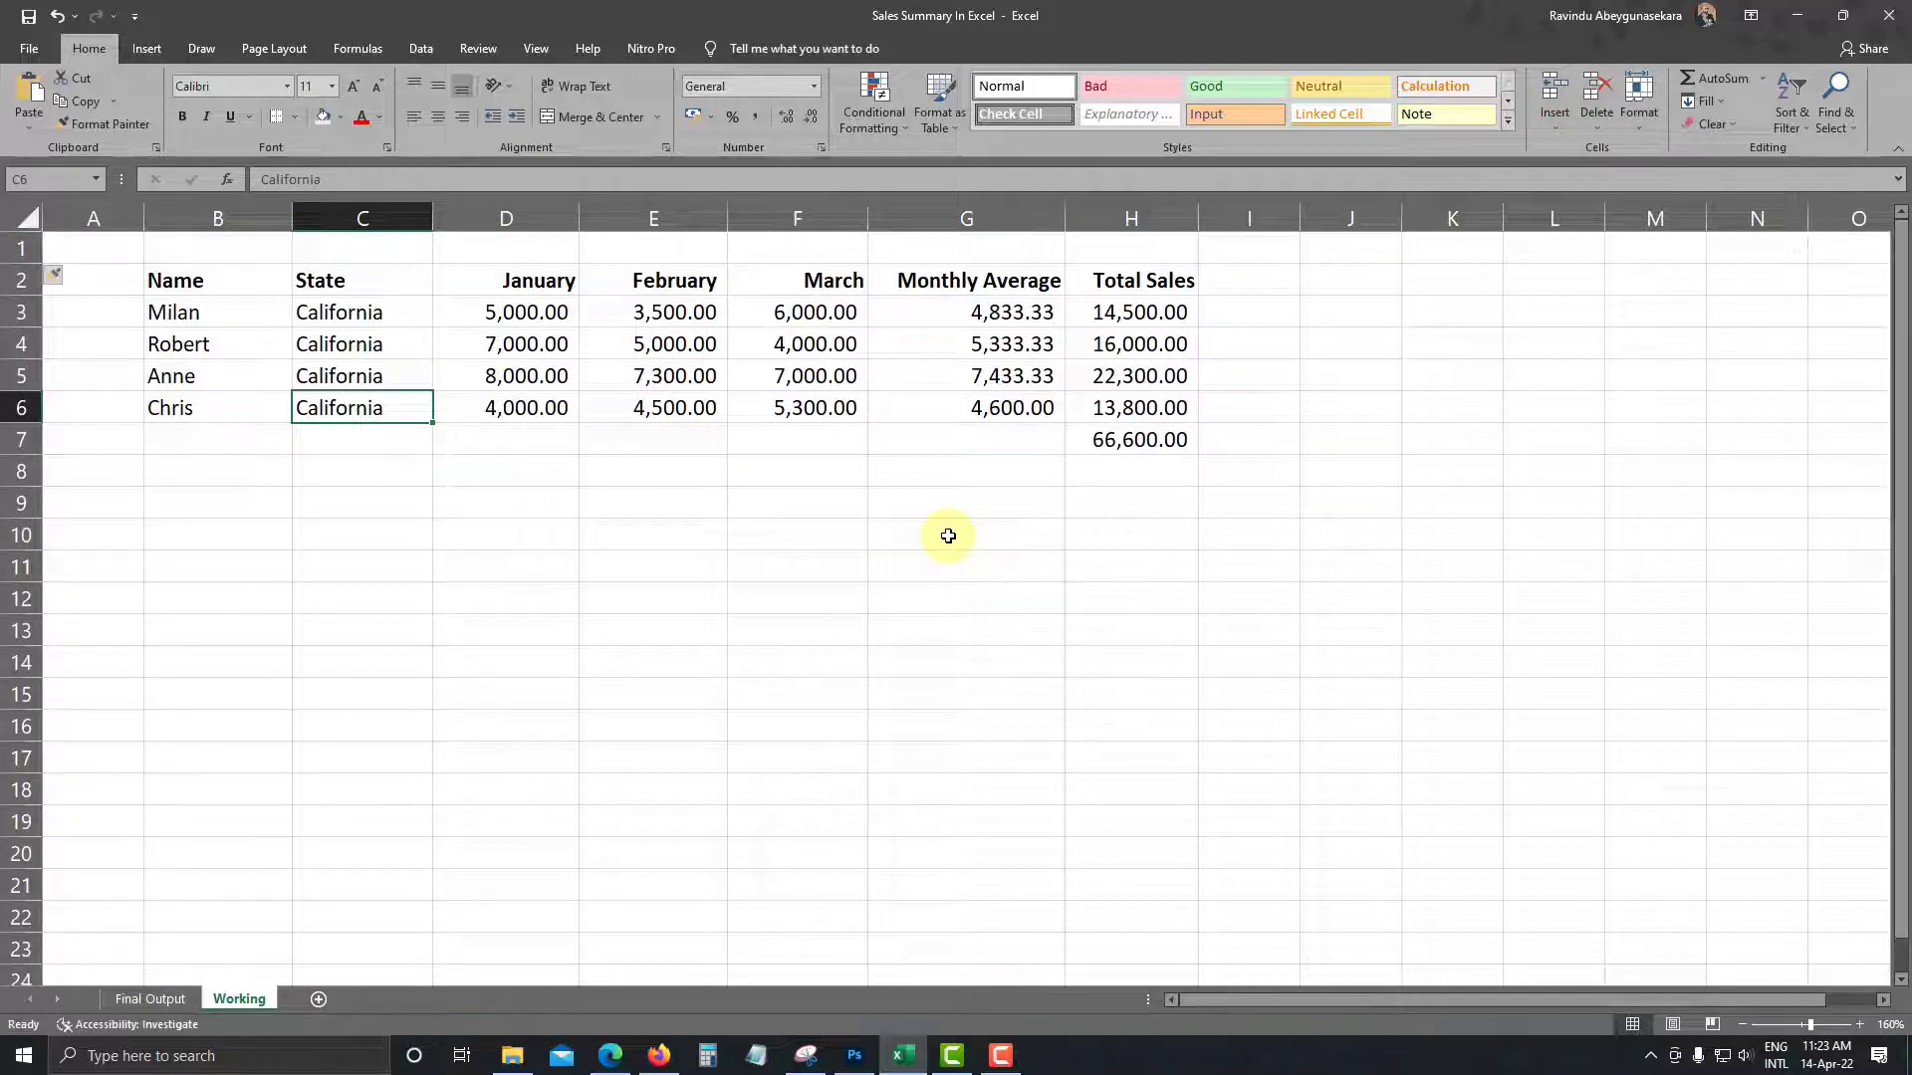
pyautogui.click(653, 440)
pyautogui.click(1055, 478)
pyautogui.click(619, 418)
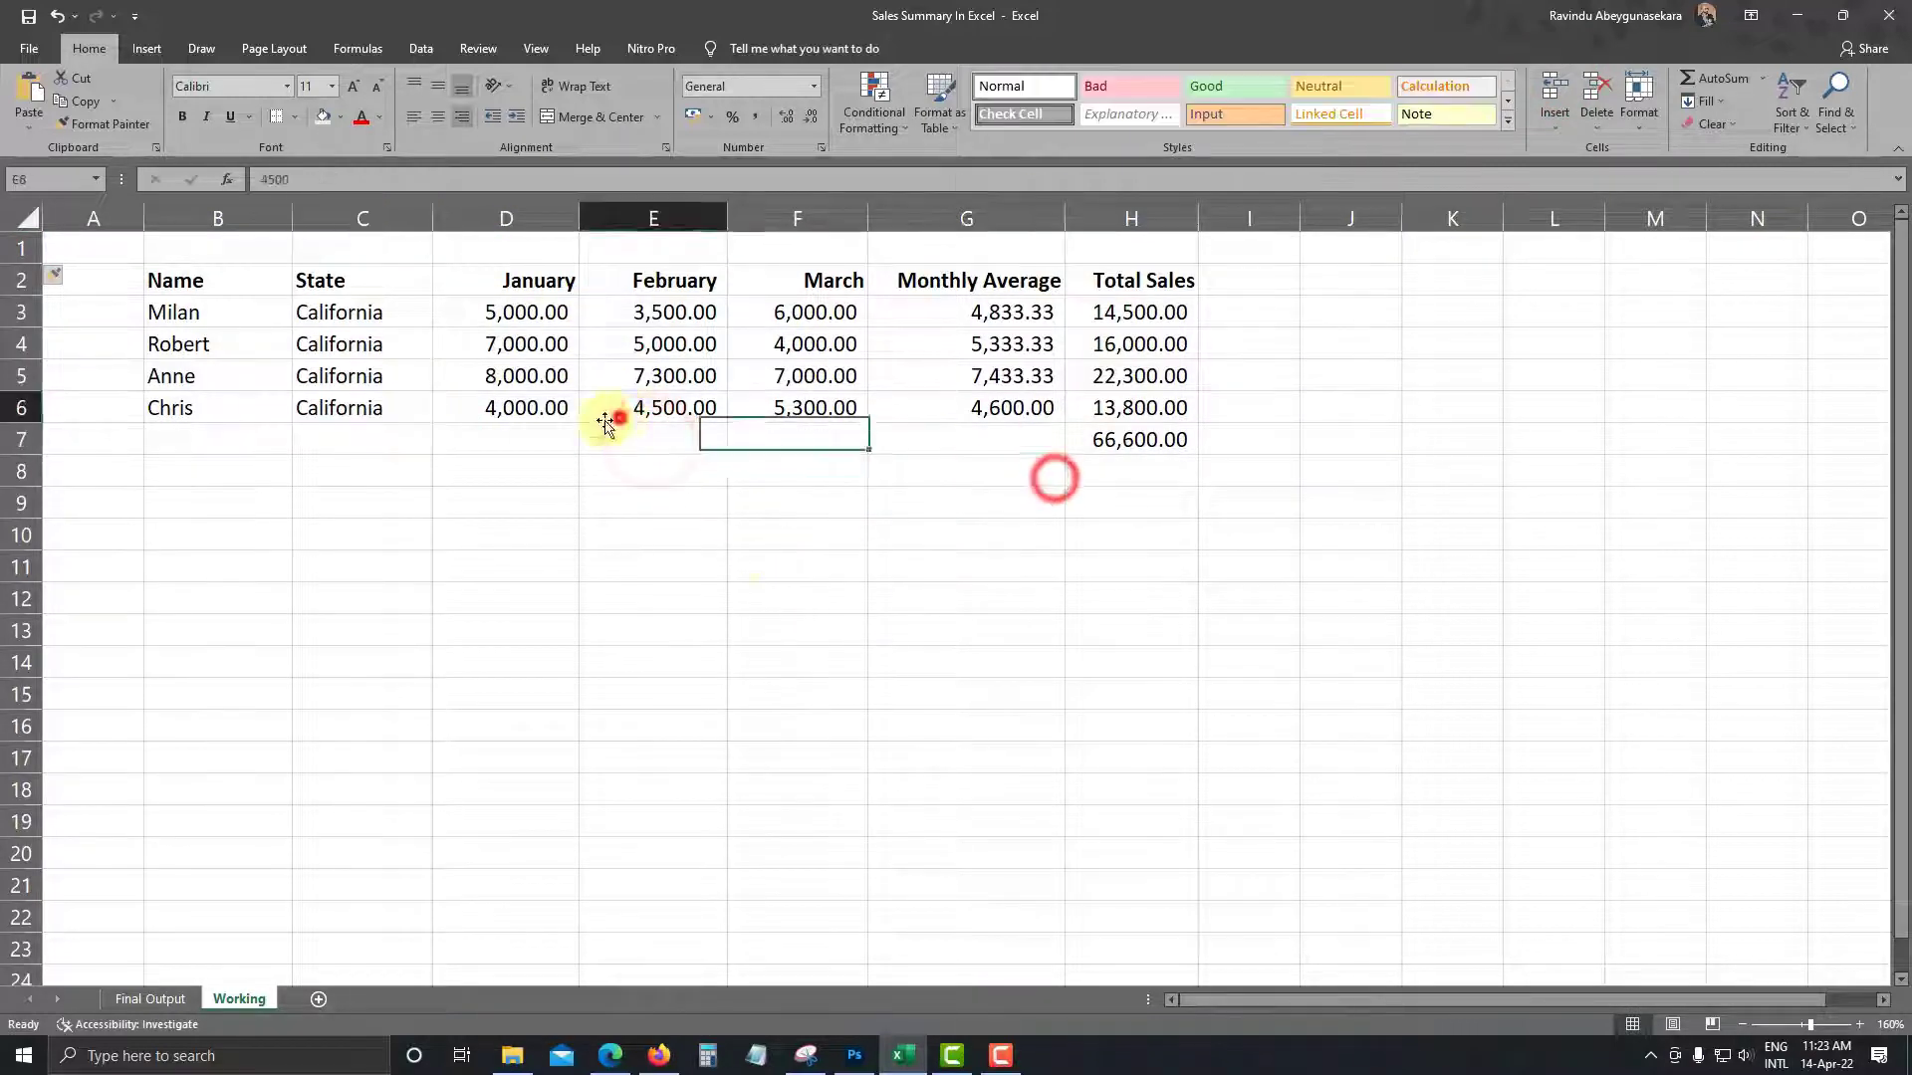
# Fill the header cells B2:H2 on the Working sheet with light gold, matching the Final Output header
pyautogui.click(165, 999)
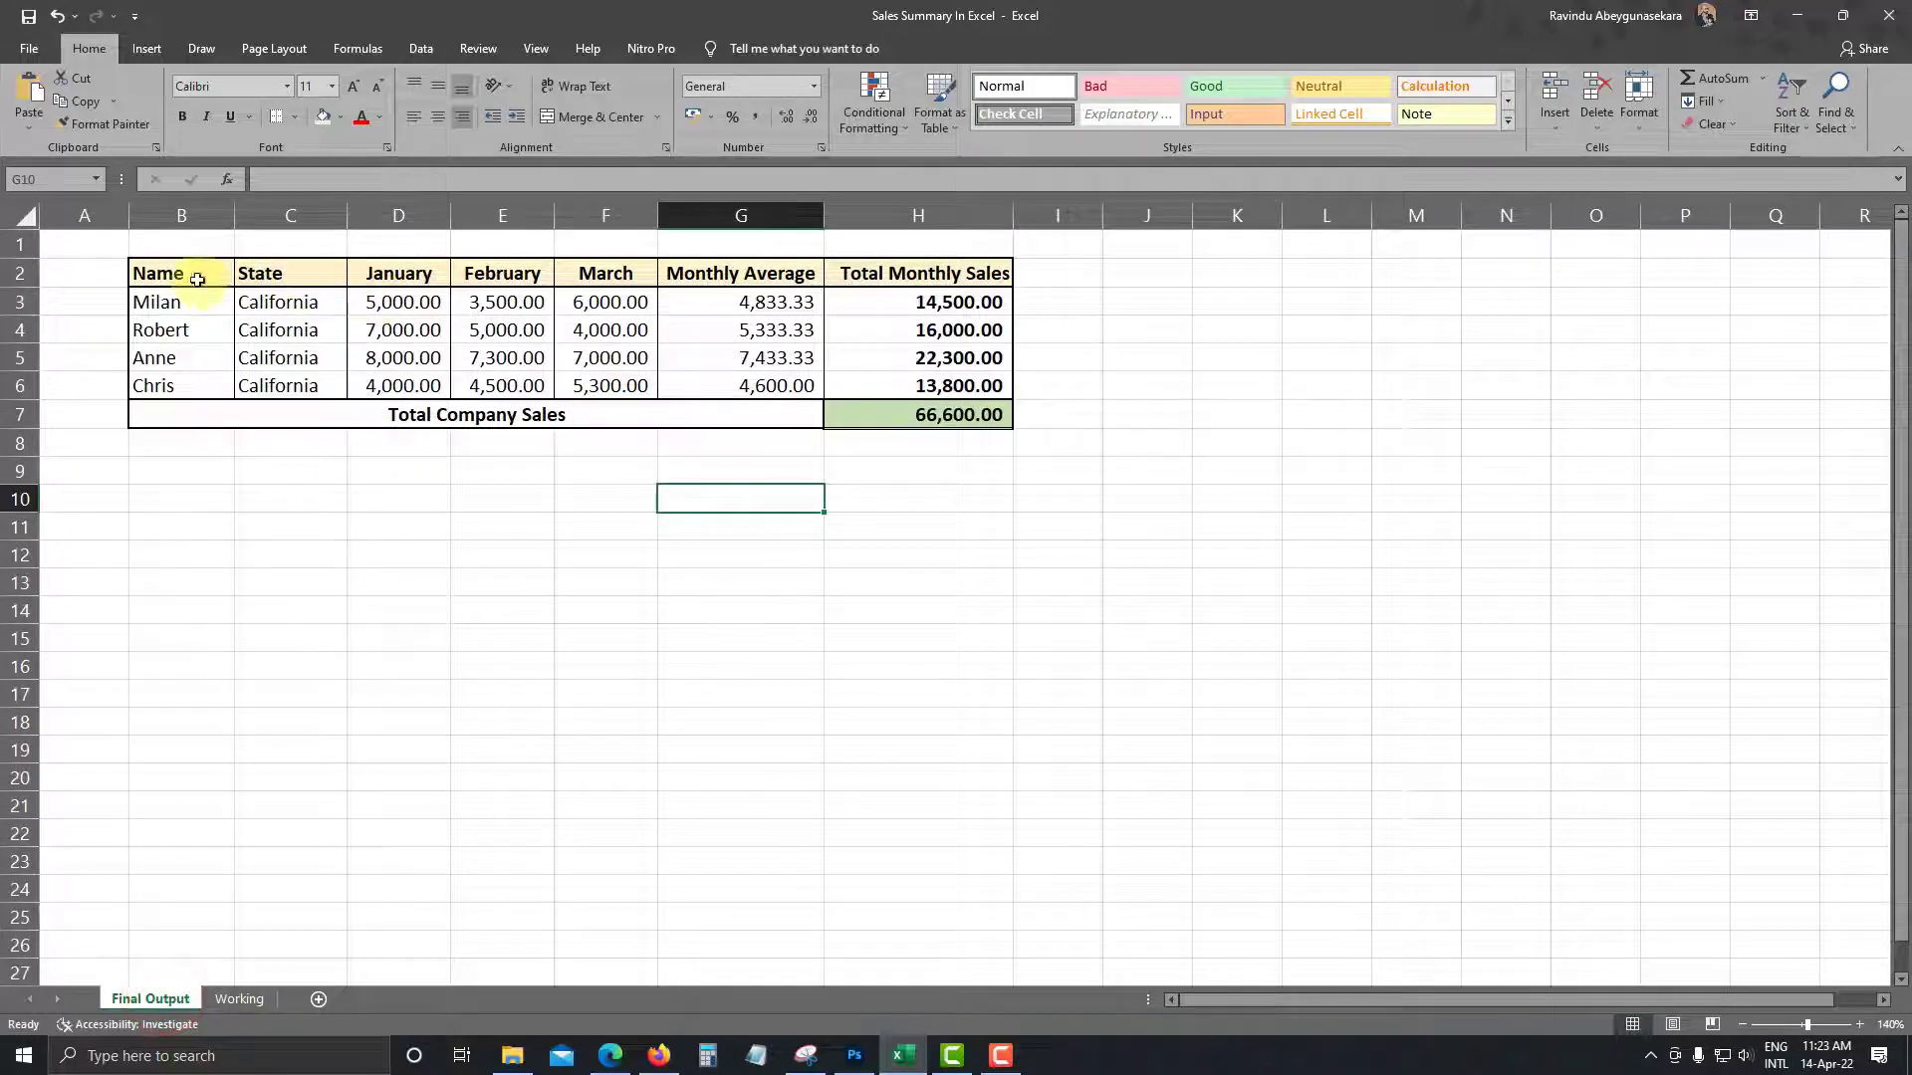
pyautogui.moveTo(193, 273); pyautogui.dragTo(877, 289)
pyautogui.click(687, 569)
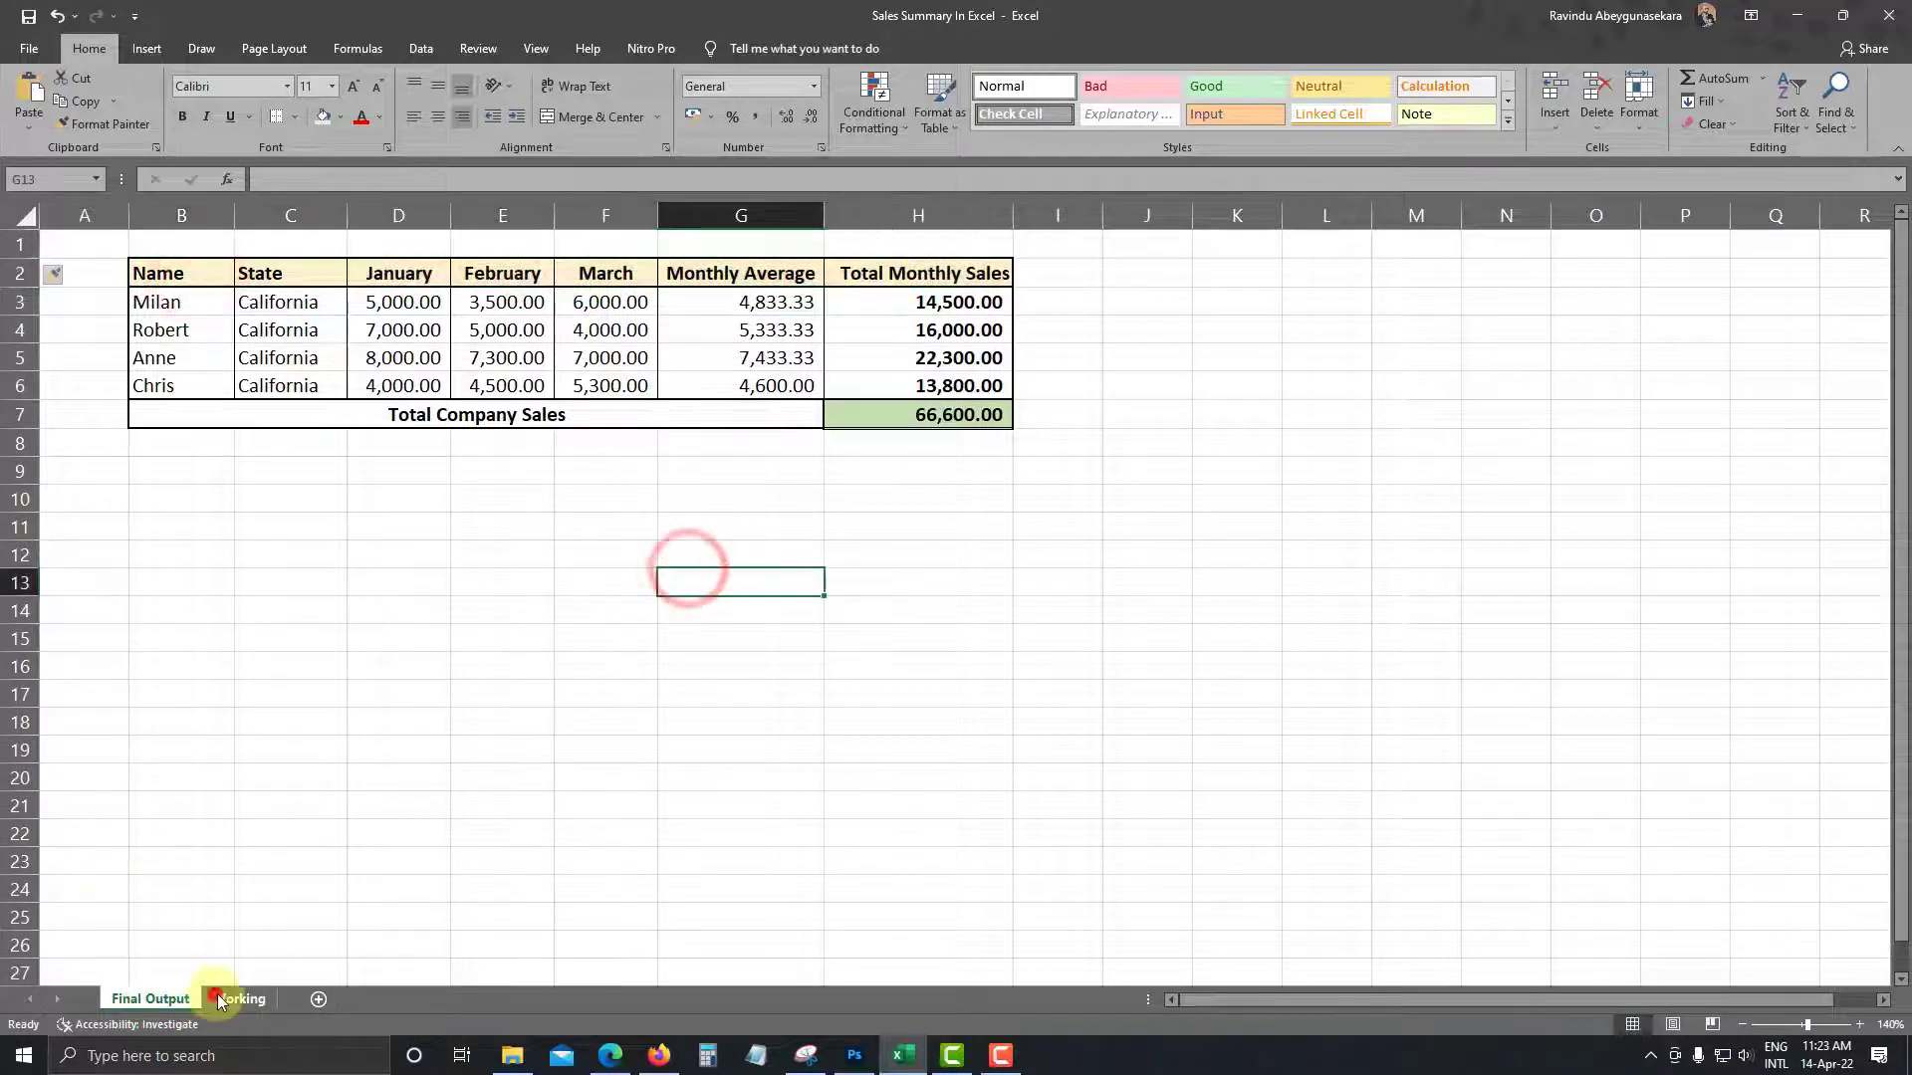
pyautogui.click(213, 995)
pyautogui.click(542, 504)
pyautogui.moveTo(223, 284); pyautogui.dragTo(1175, 284)
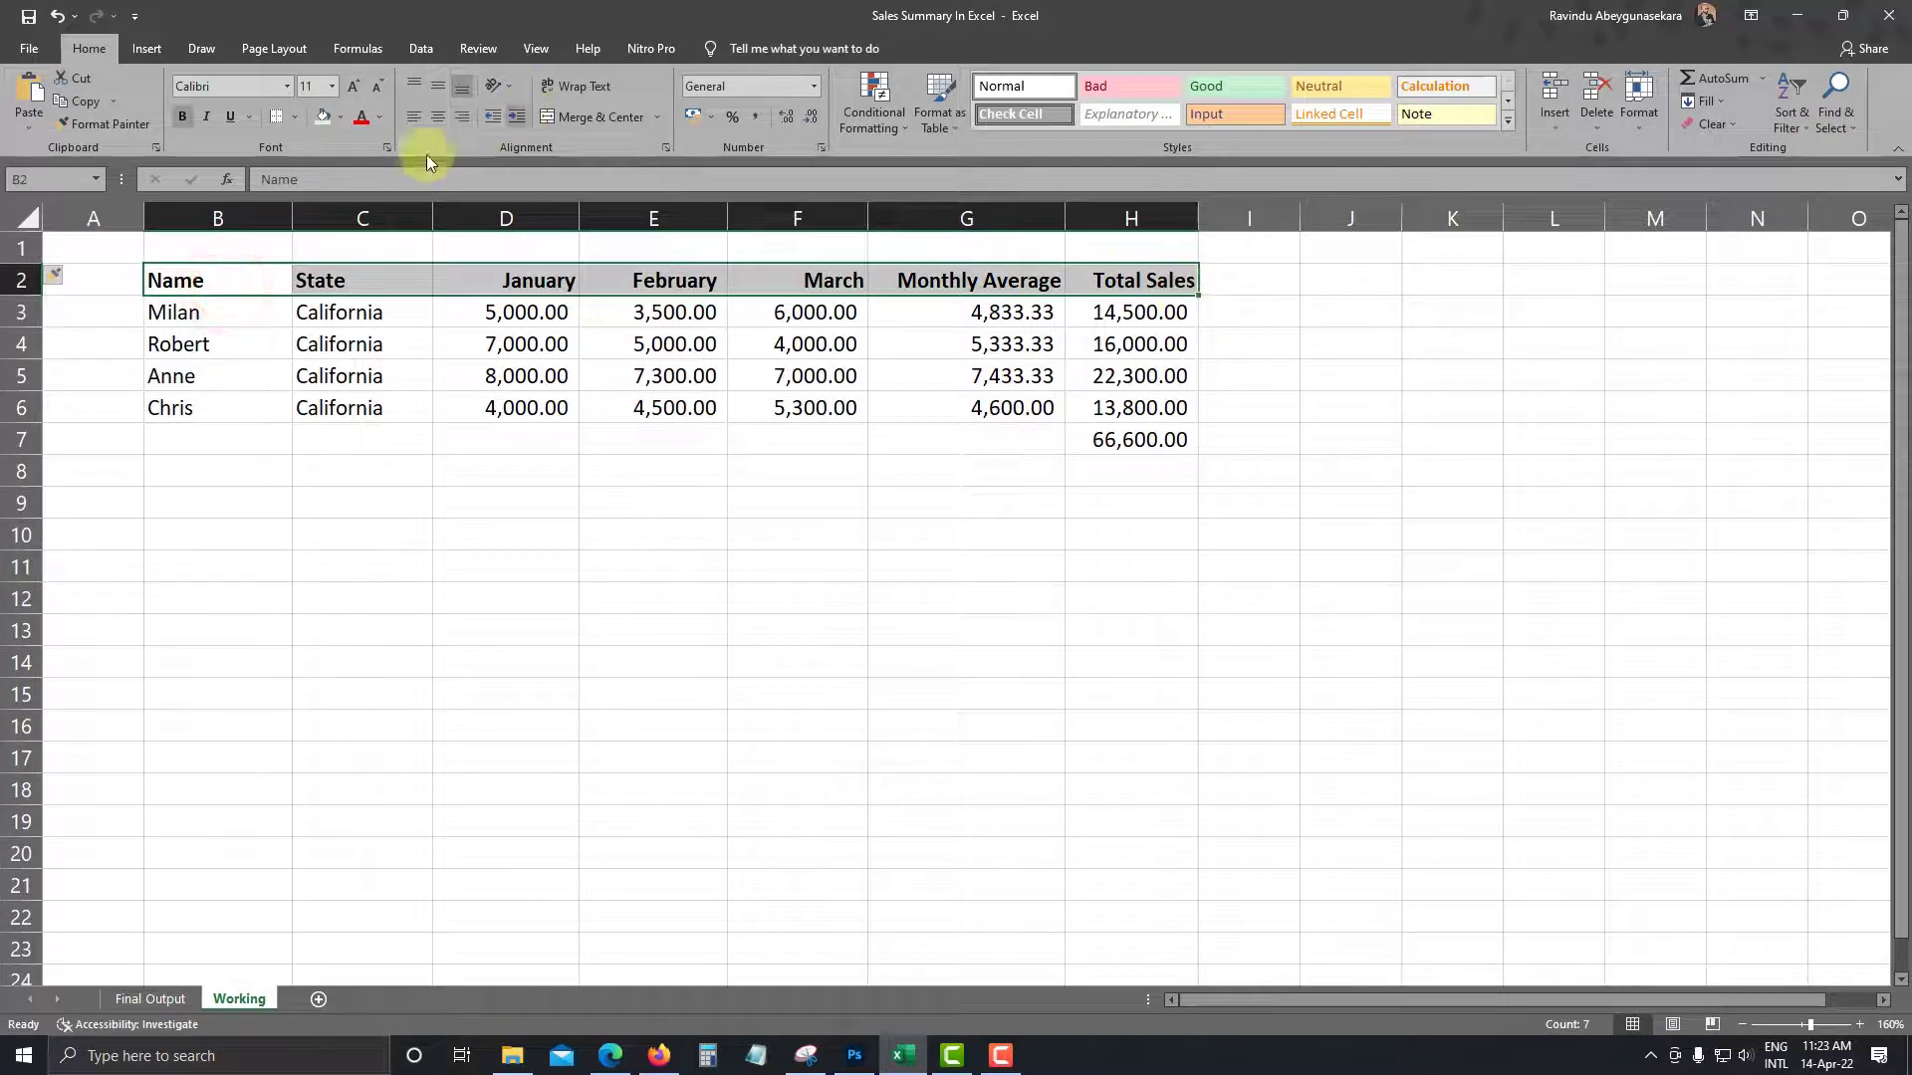
pyautogui.click(336, 118)
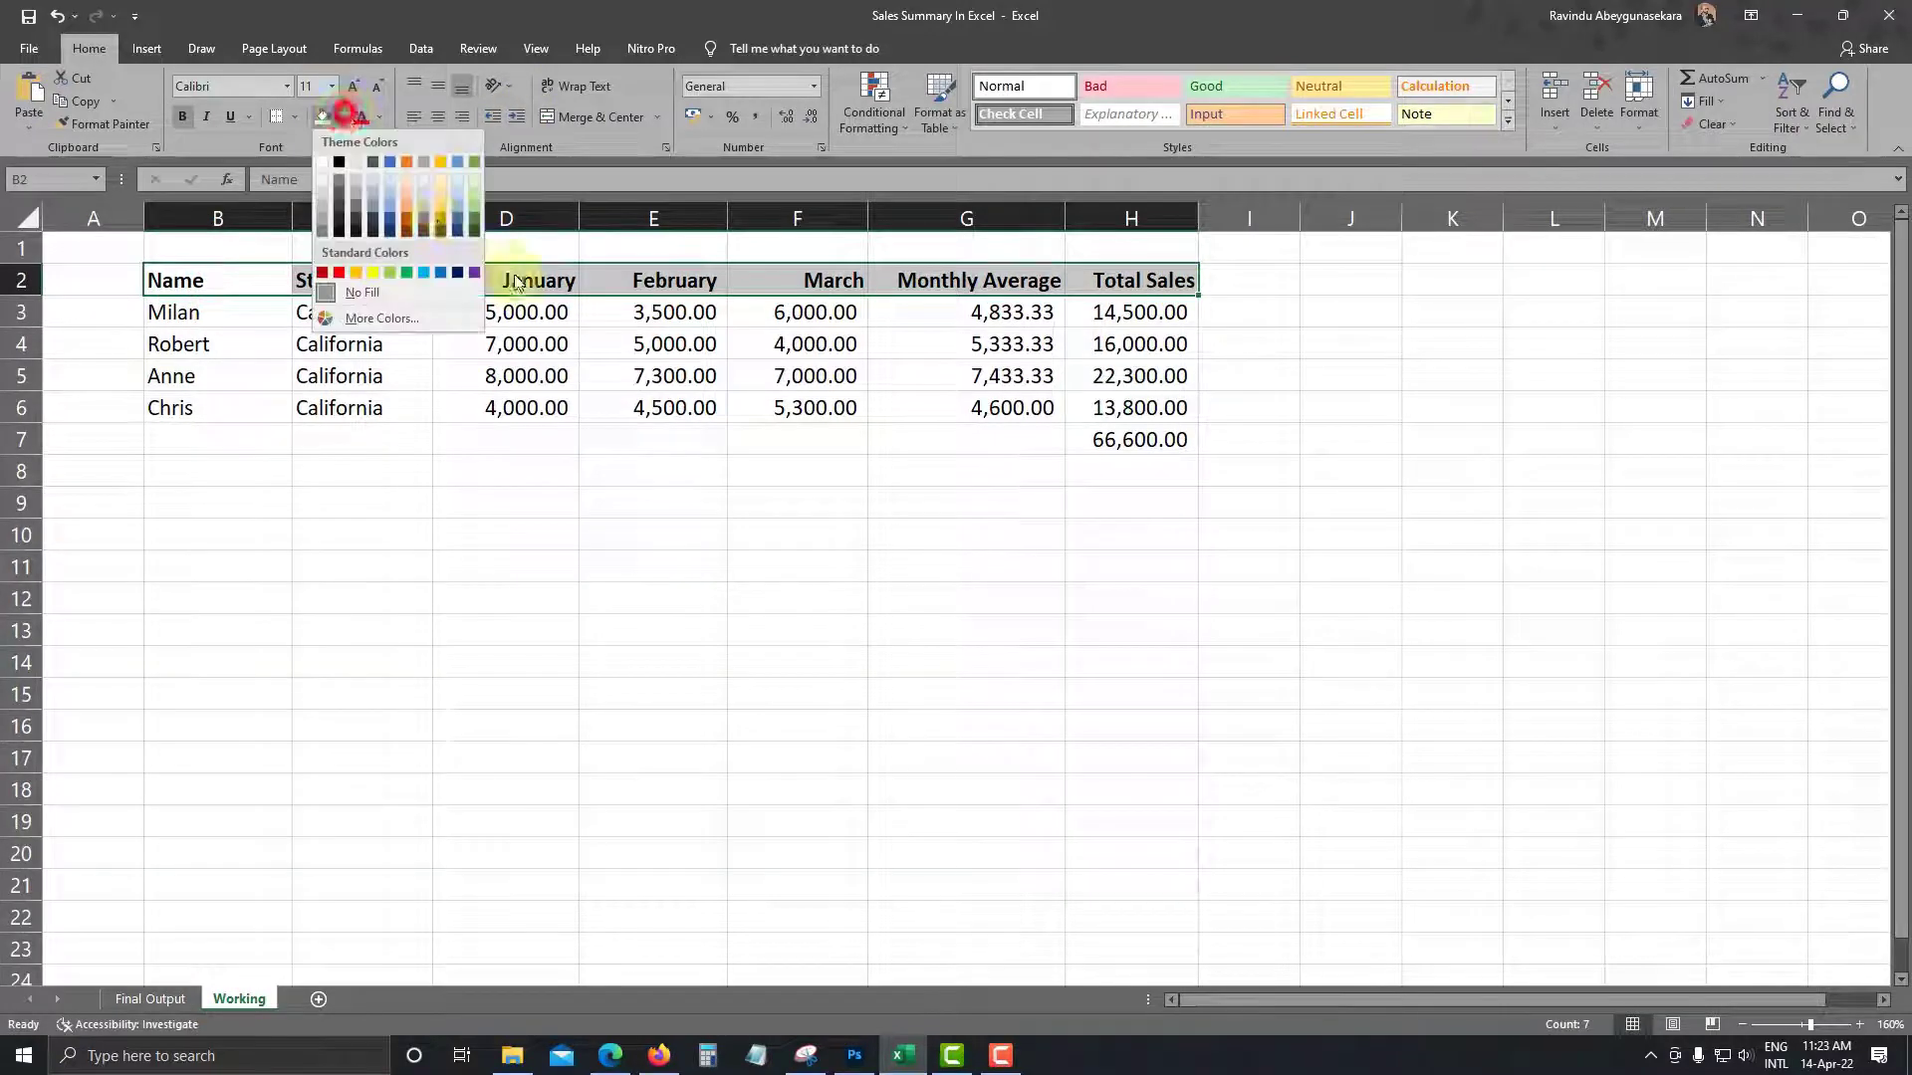
pyautogui.click(439, 175)
pyautogui.click(609, 453)
pyautogui.click(749, 565)
# Examine the outer and inner borders of the table on the Final Output sheet, comparing it with the Working sheet
pyautogui.click(149, 999)
pyautogui.click(543, 470)
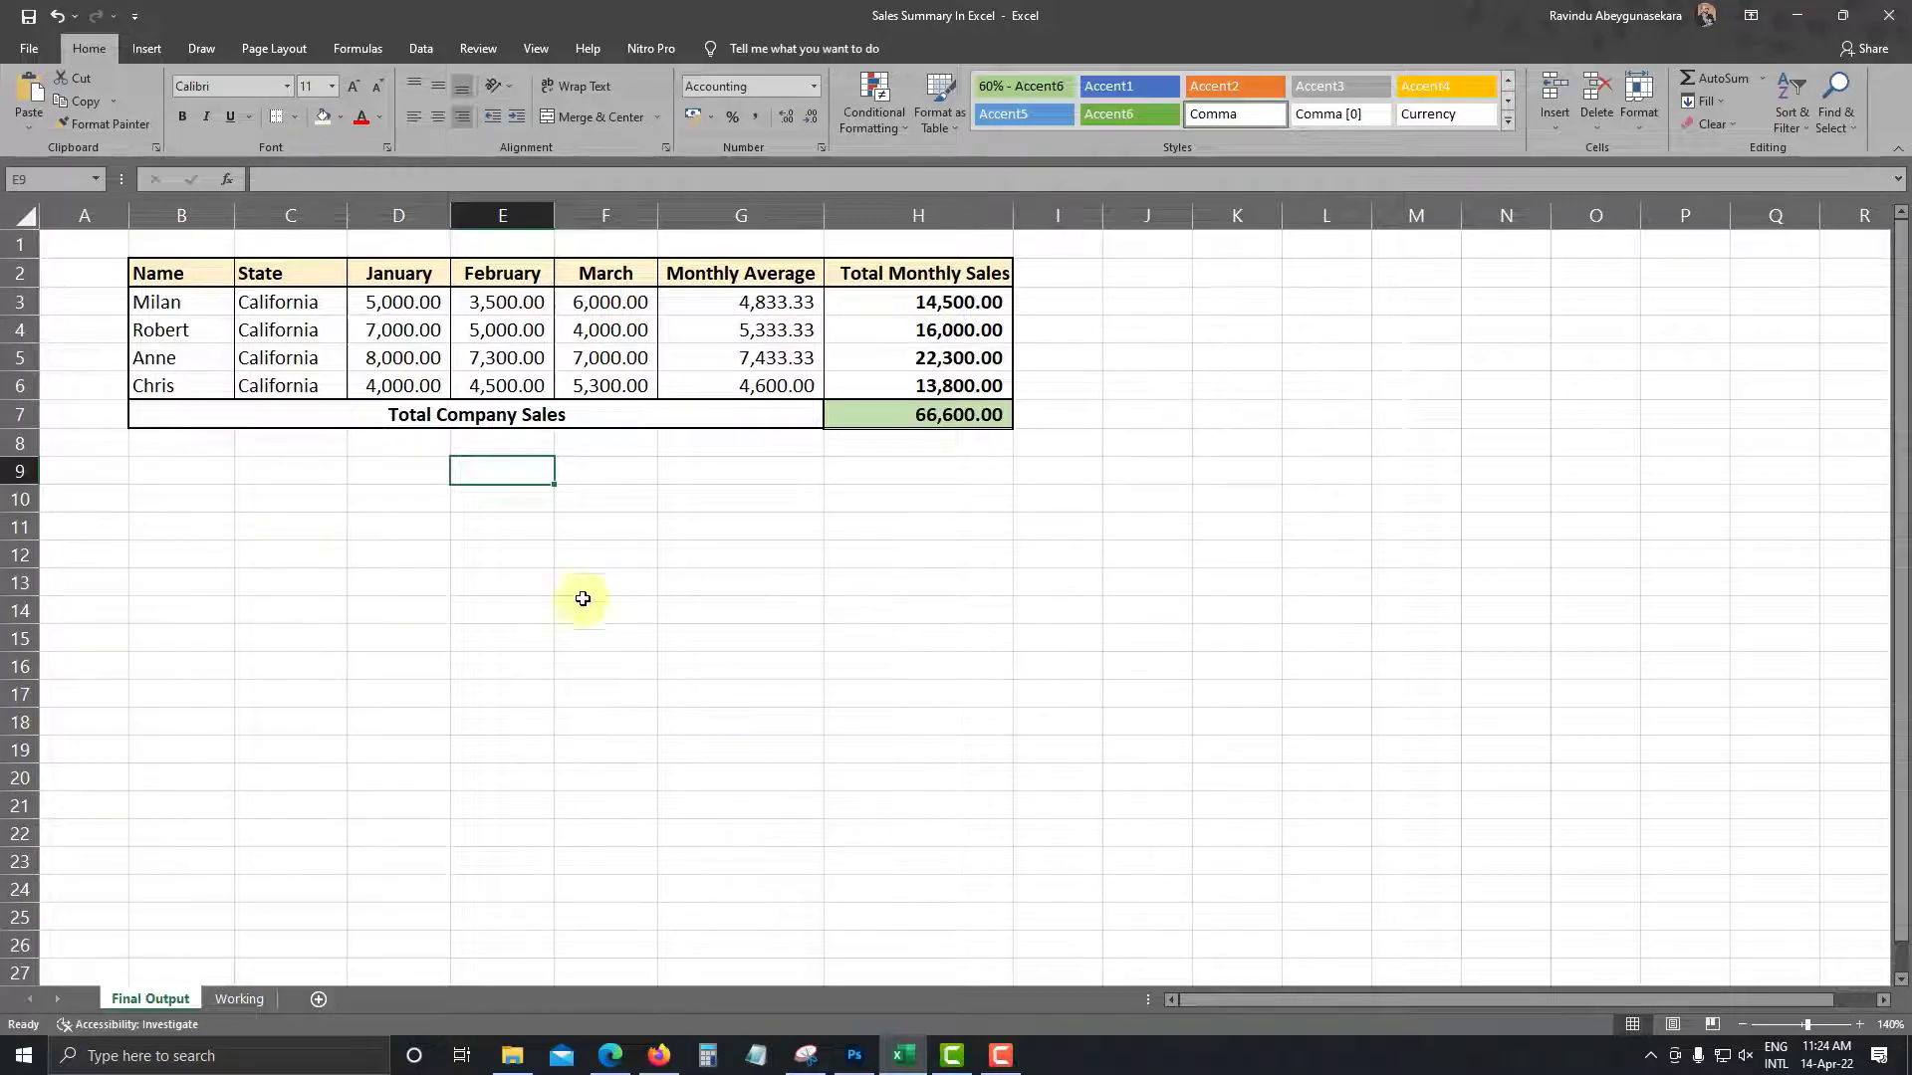
pyautogui.click(245, 689)
pyautogui.click(249, 996)
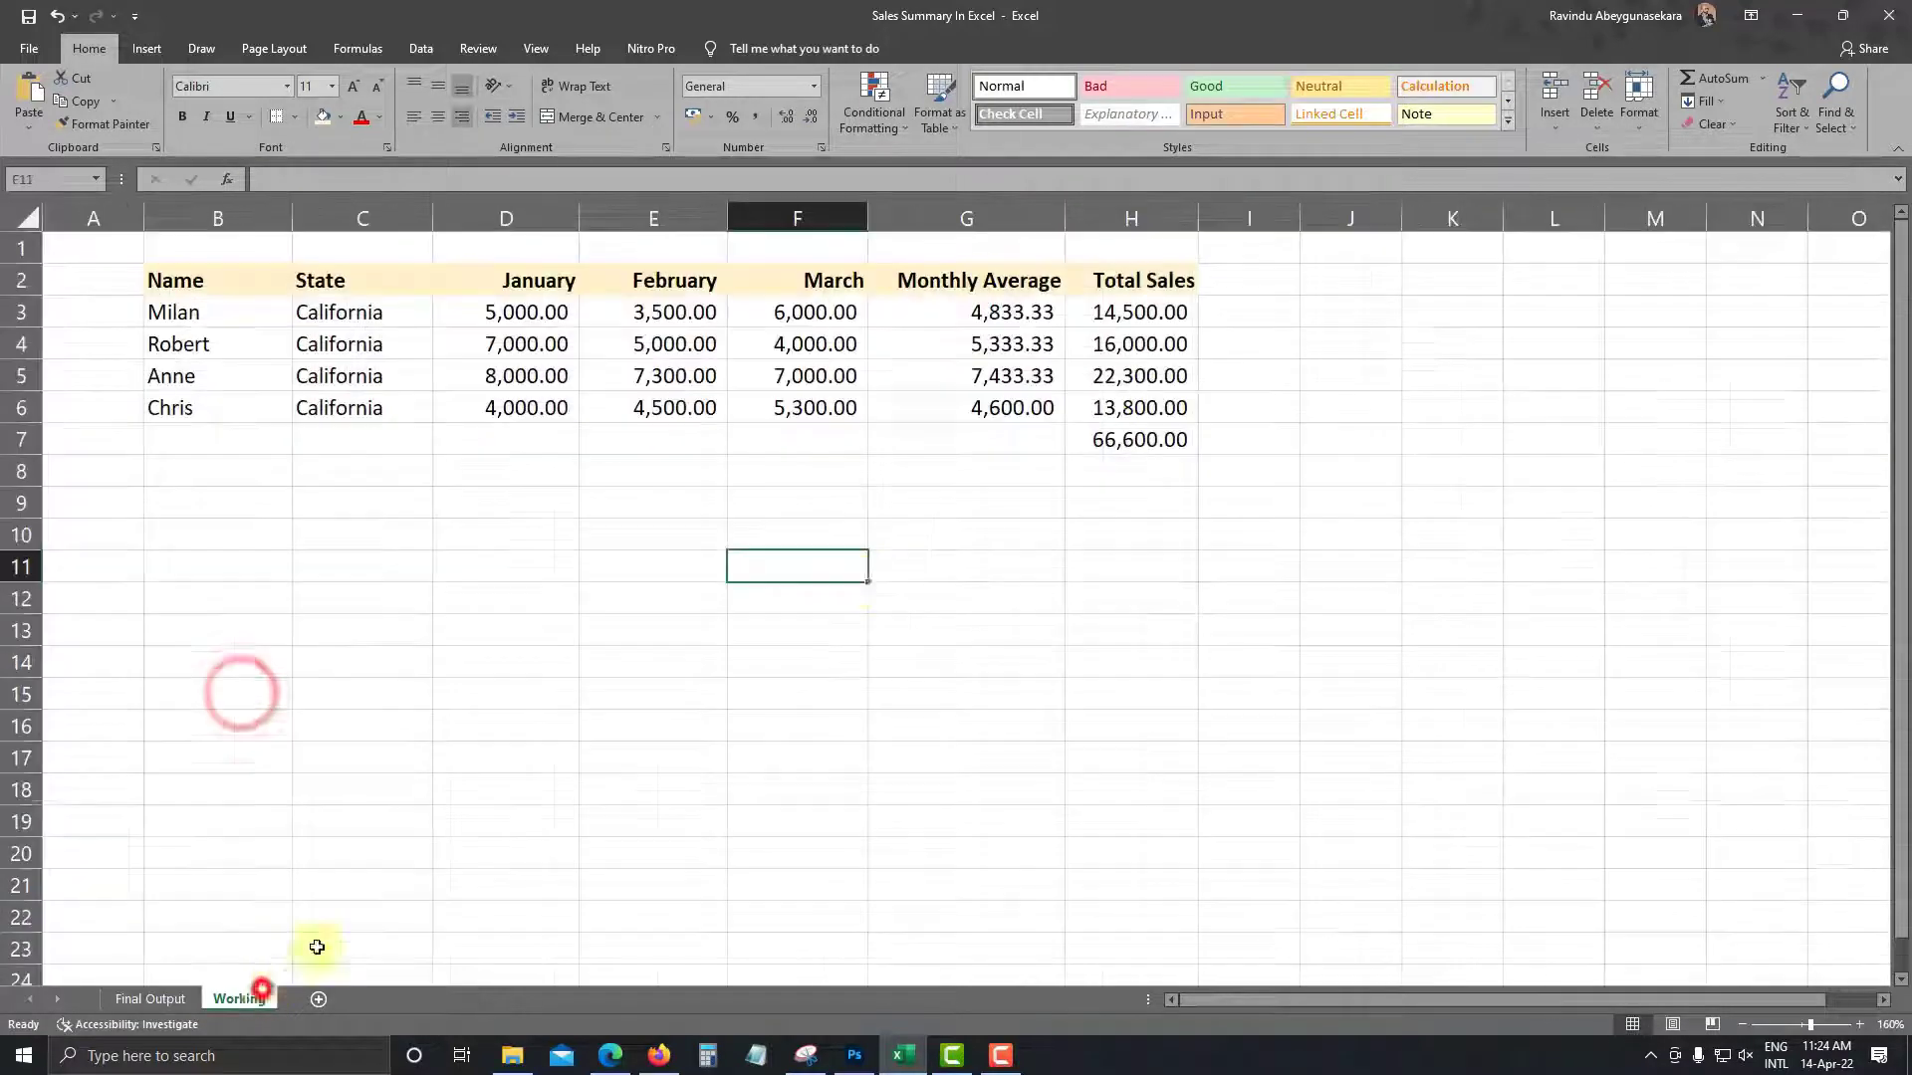
pyautogui.click(555, 438)
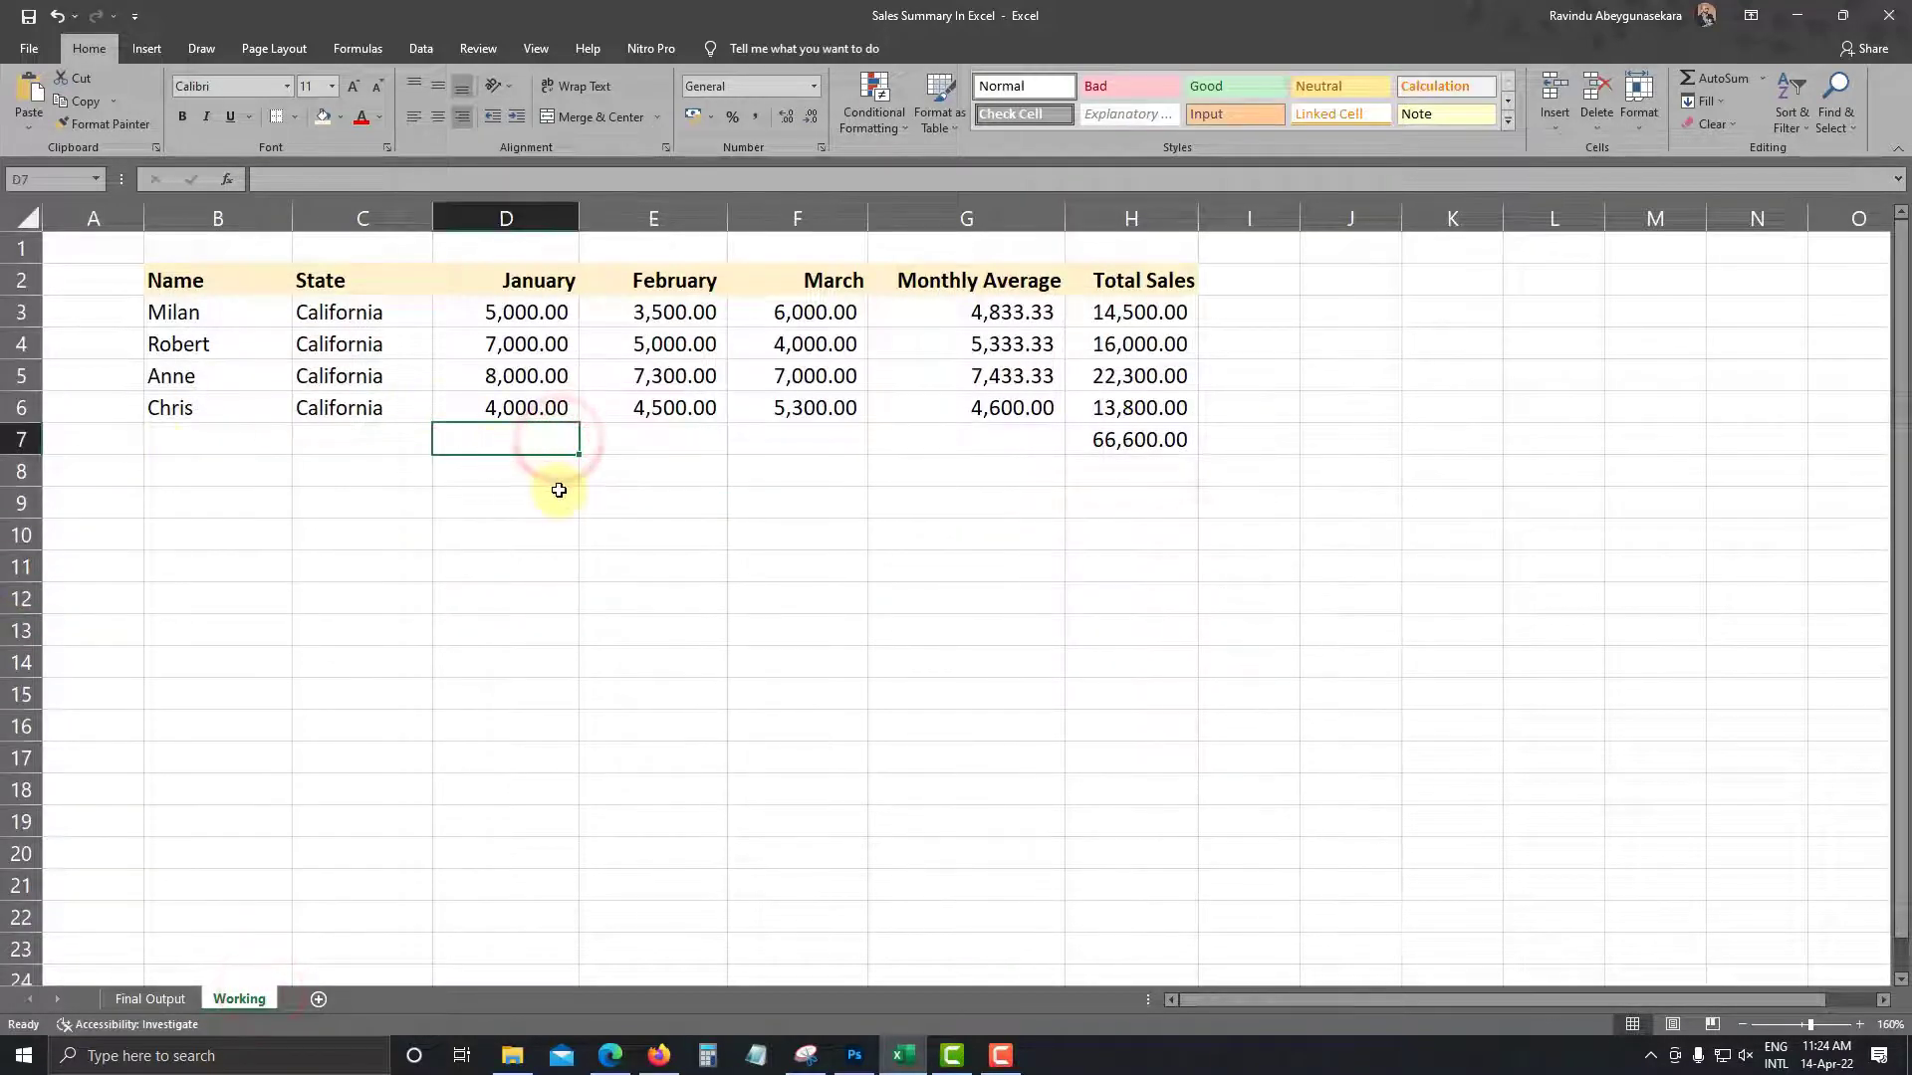
pyautogui.click(164, 997)
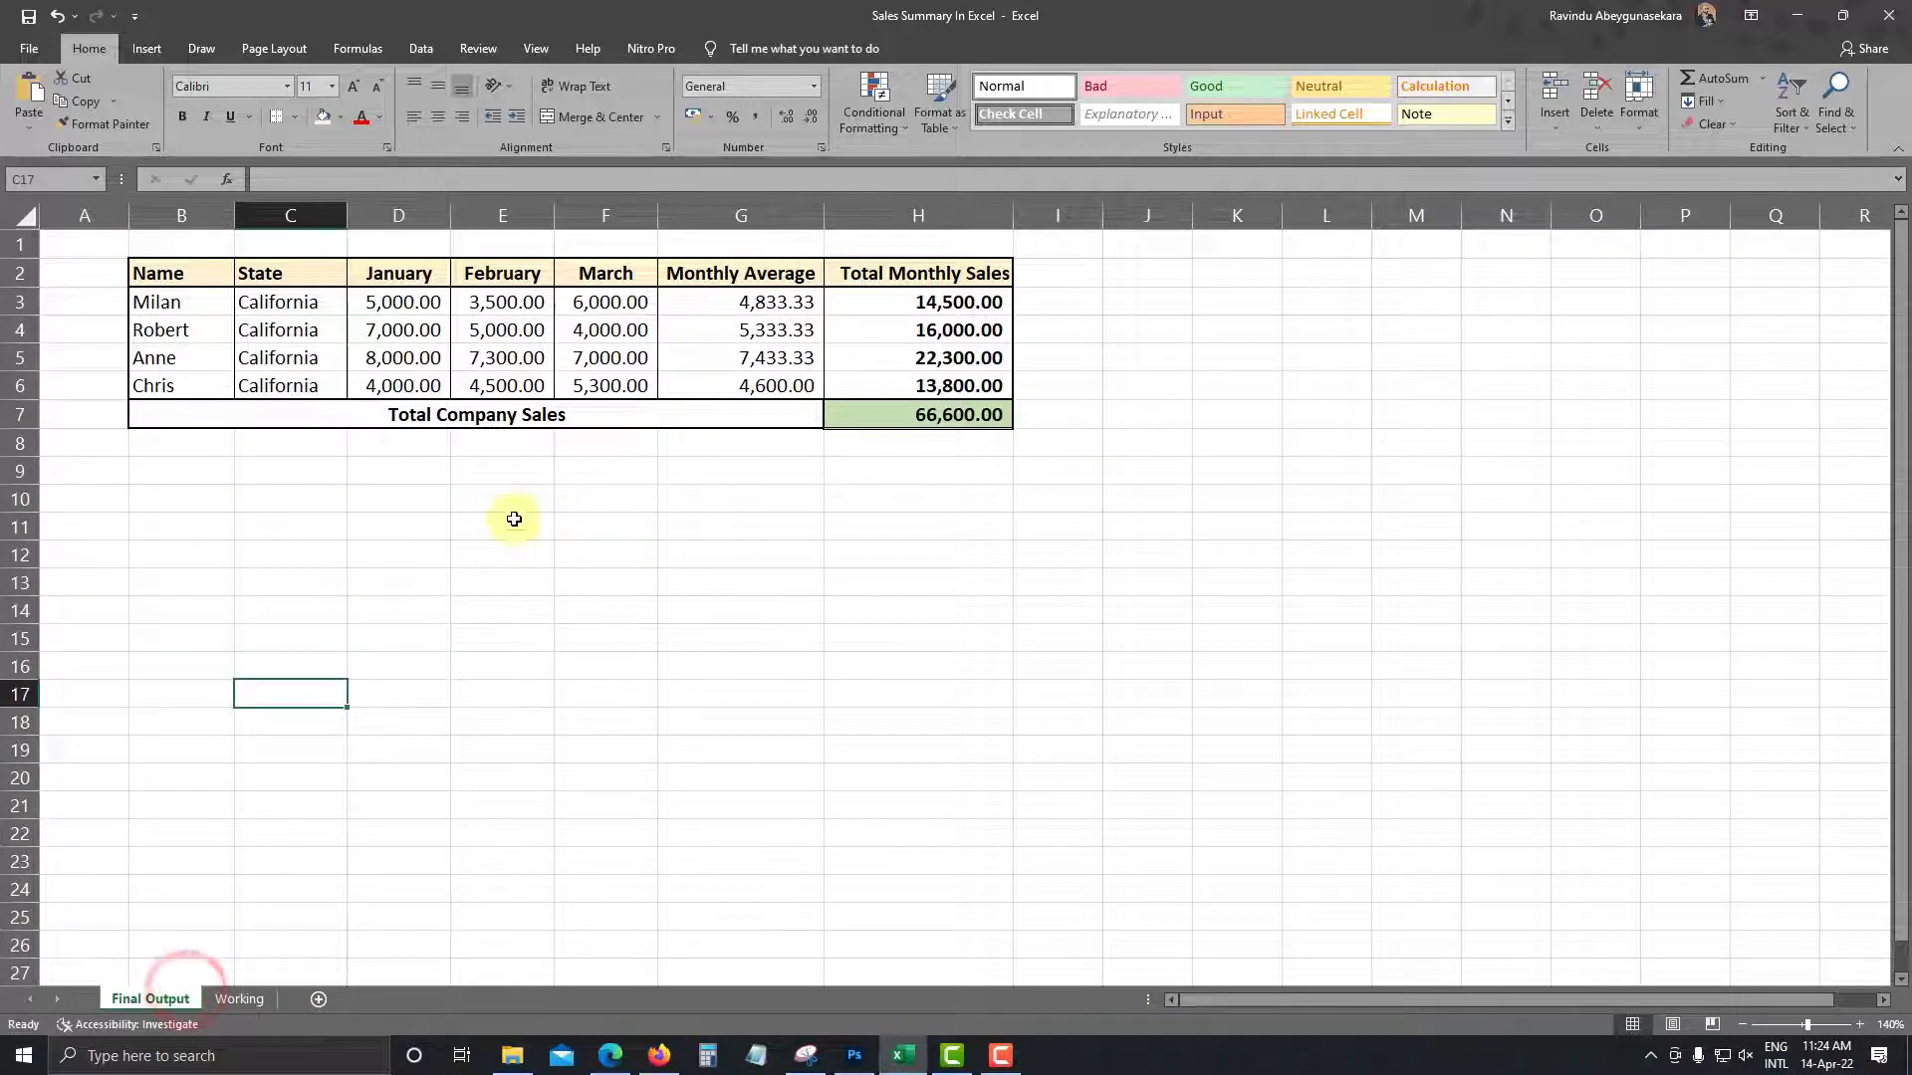
pyautogui.keyDown('ctrl'); pyautogui.scroll(5, 486, 481); pyautogui.keyUp('ctrl')
pyautogui.click(739, 564)
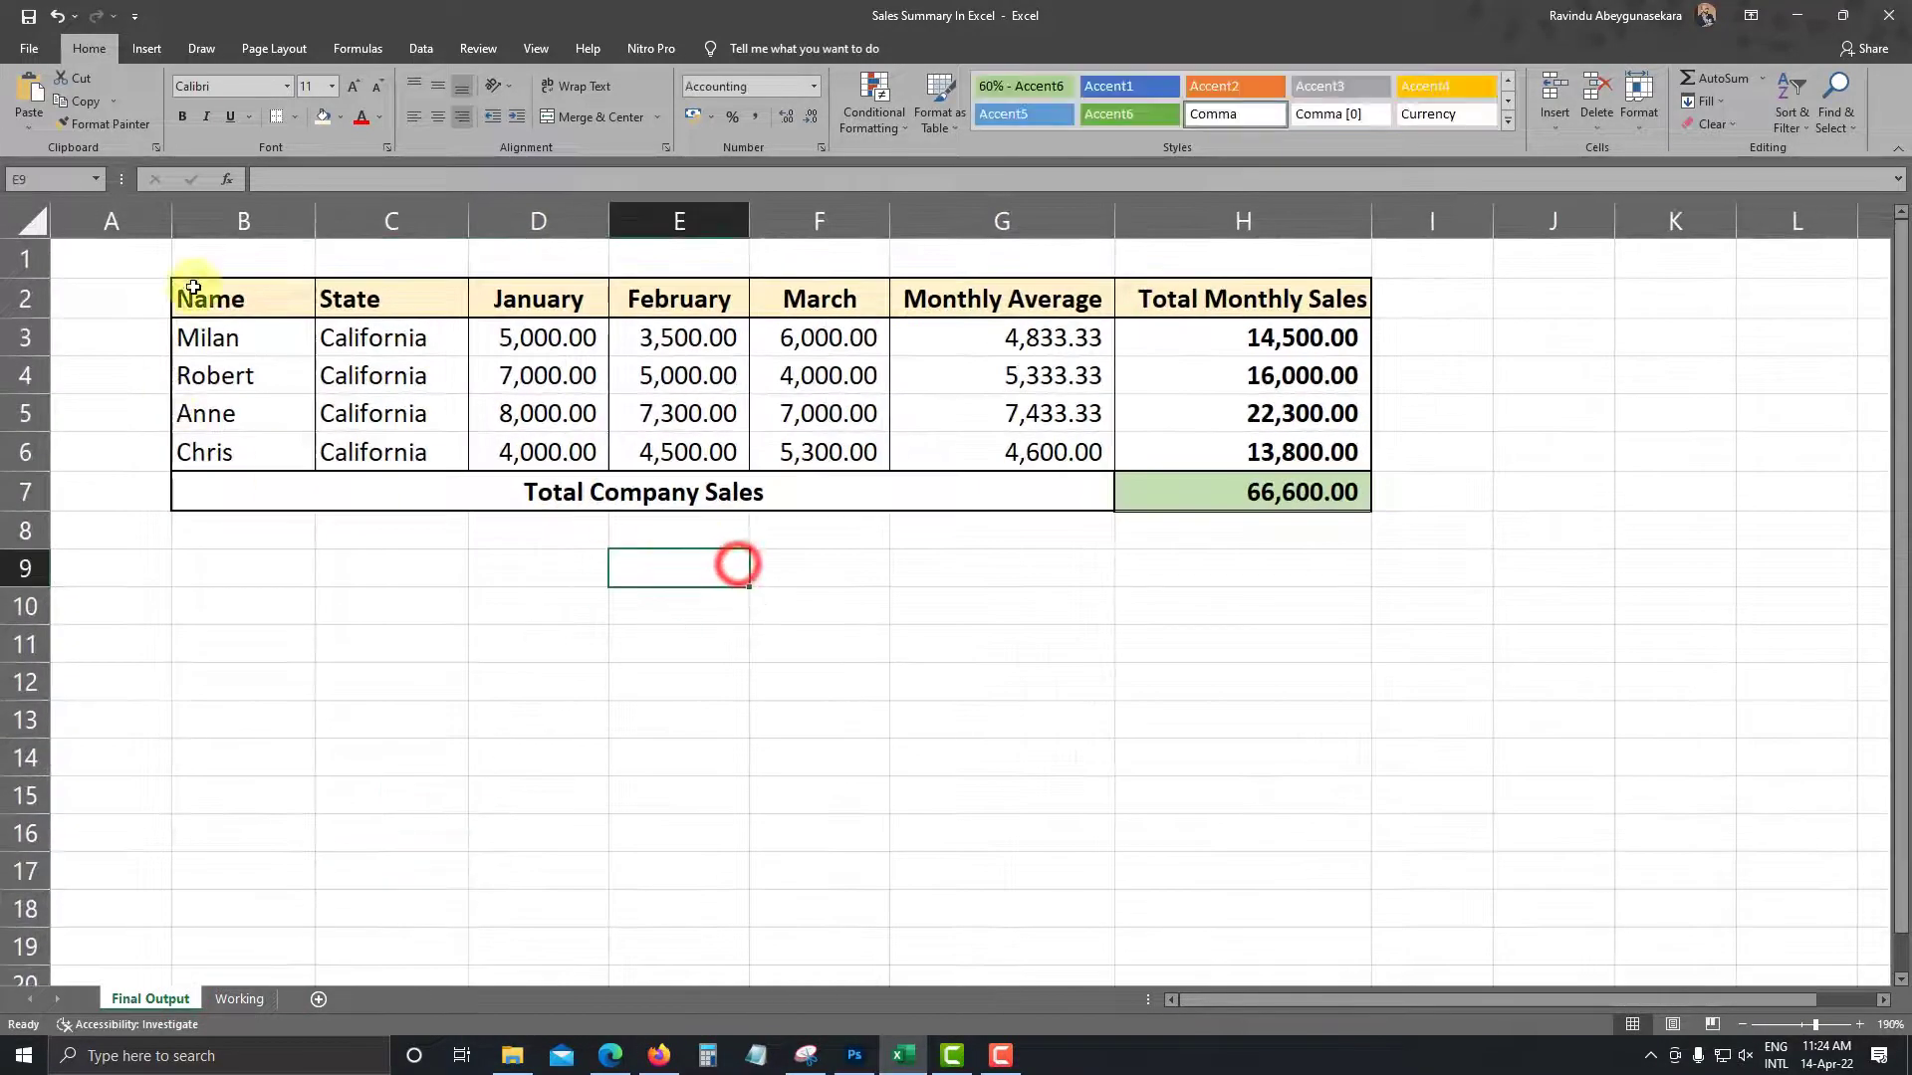
pyautogui.click(189, 287)
pyautogui.moveTo(202, 375); pyautogui.dragTo(200, 504)
pyautogui.click(205, 575)
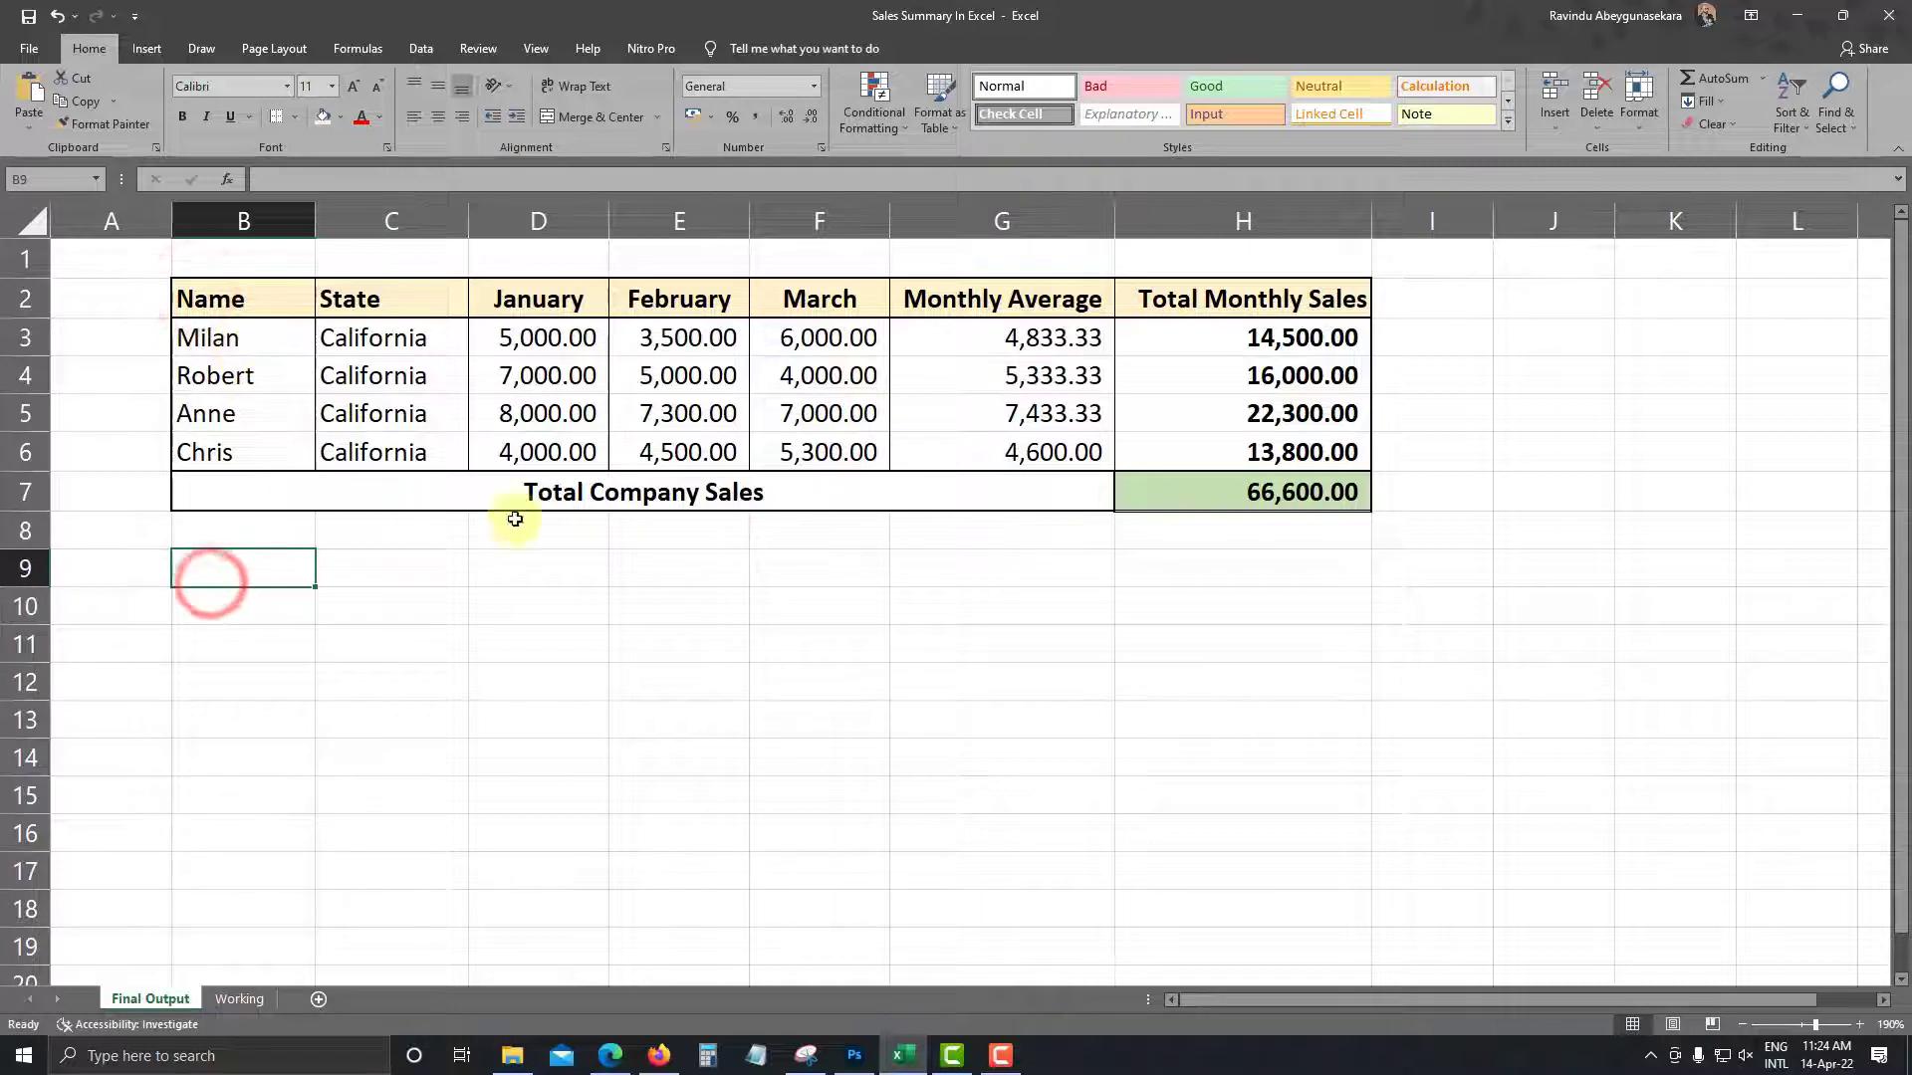
pyautogui.click(735, 607)
pyautogui.moveTo(558, 339); pyautogui.dragTo(543, 413)
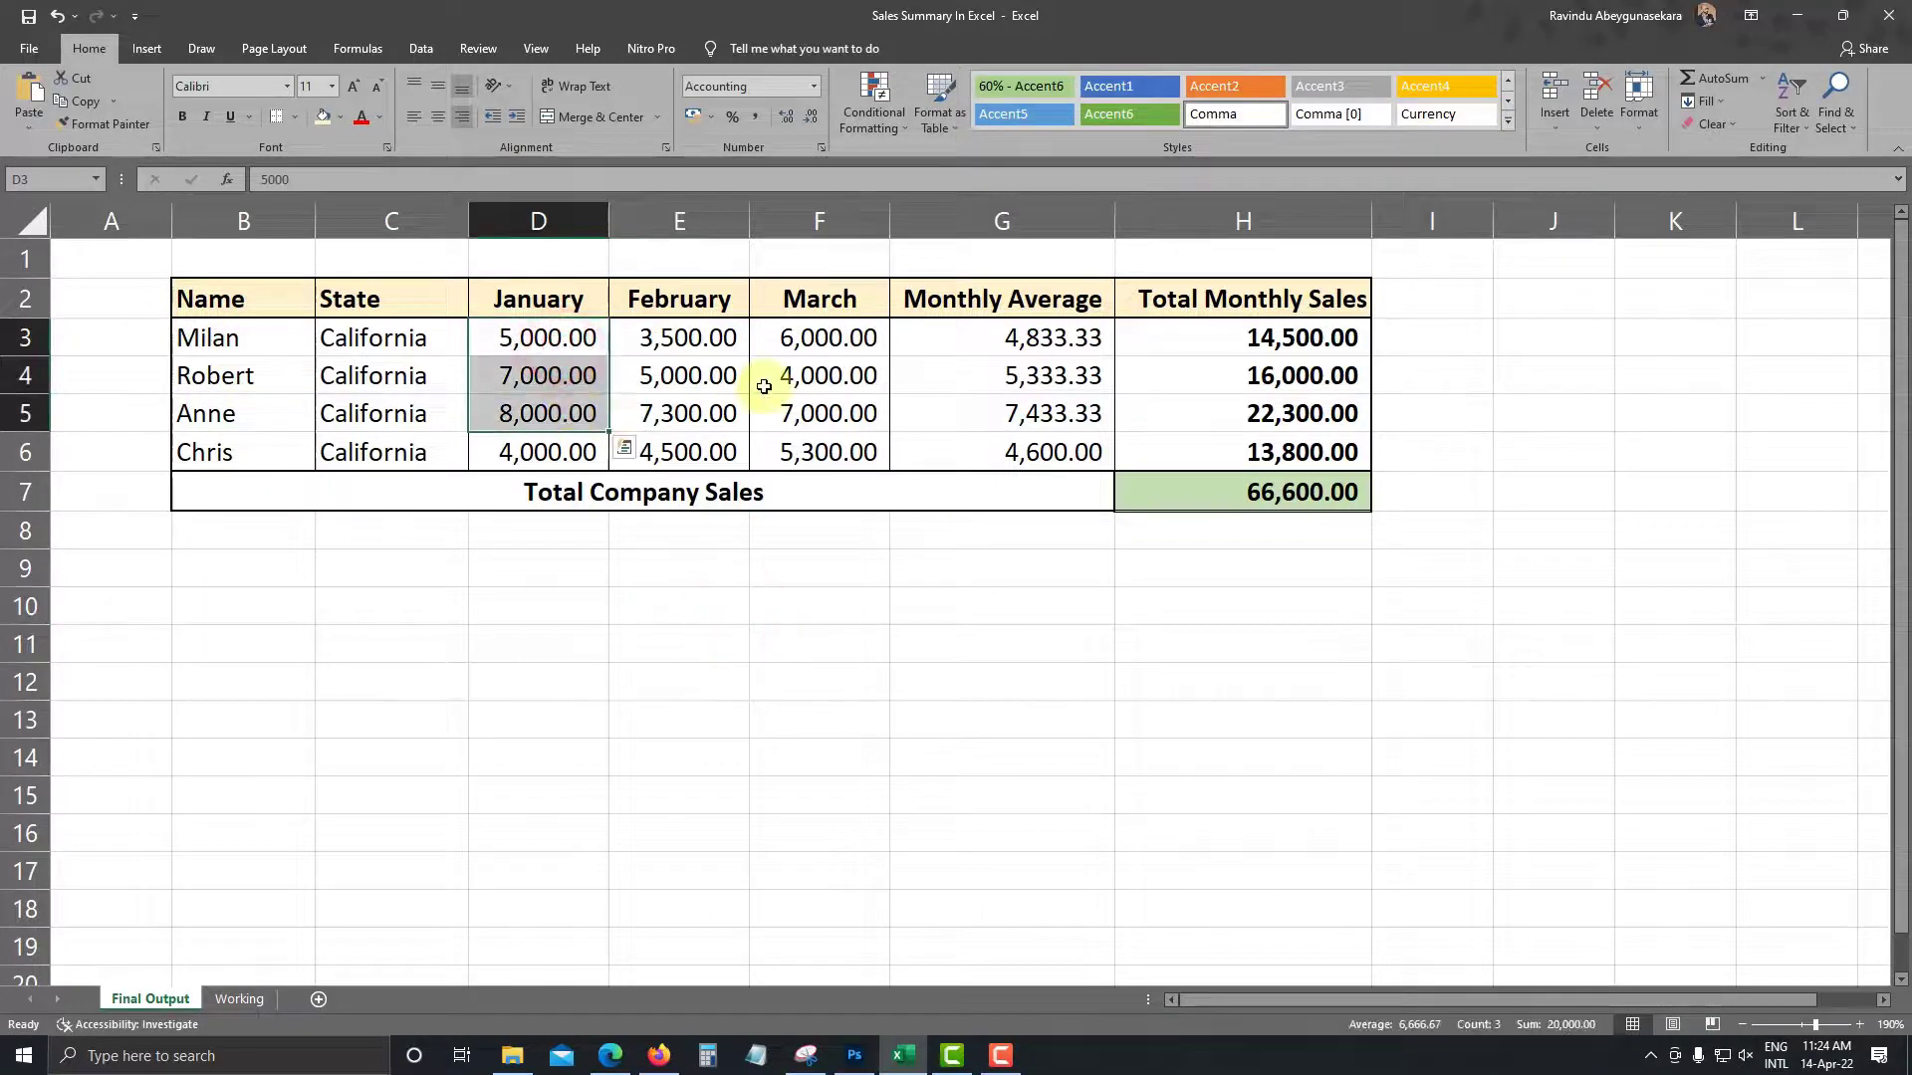
pyautogui.click(637, 365)
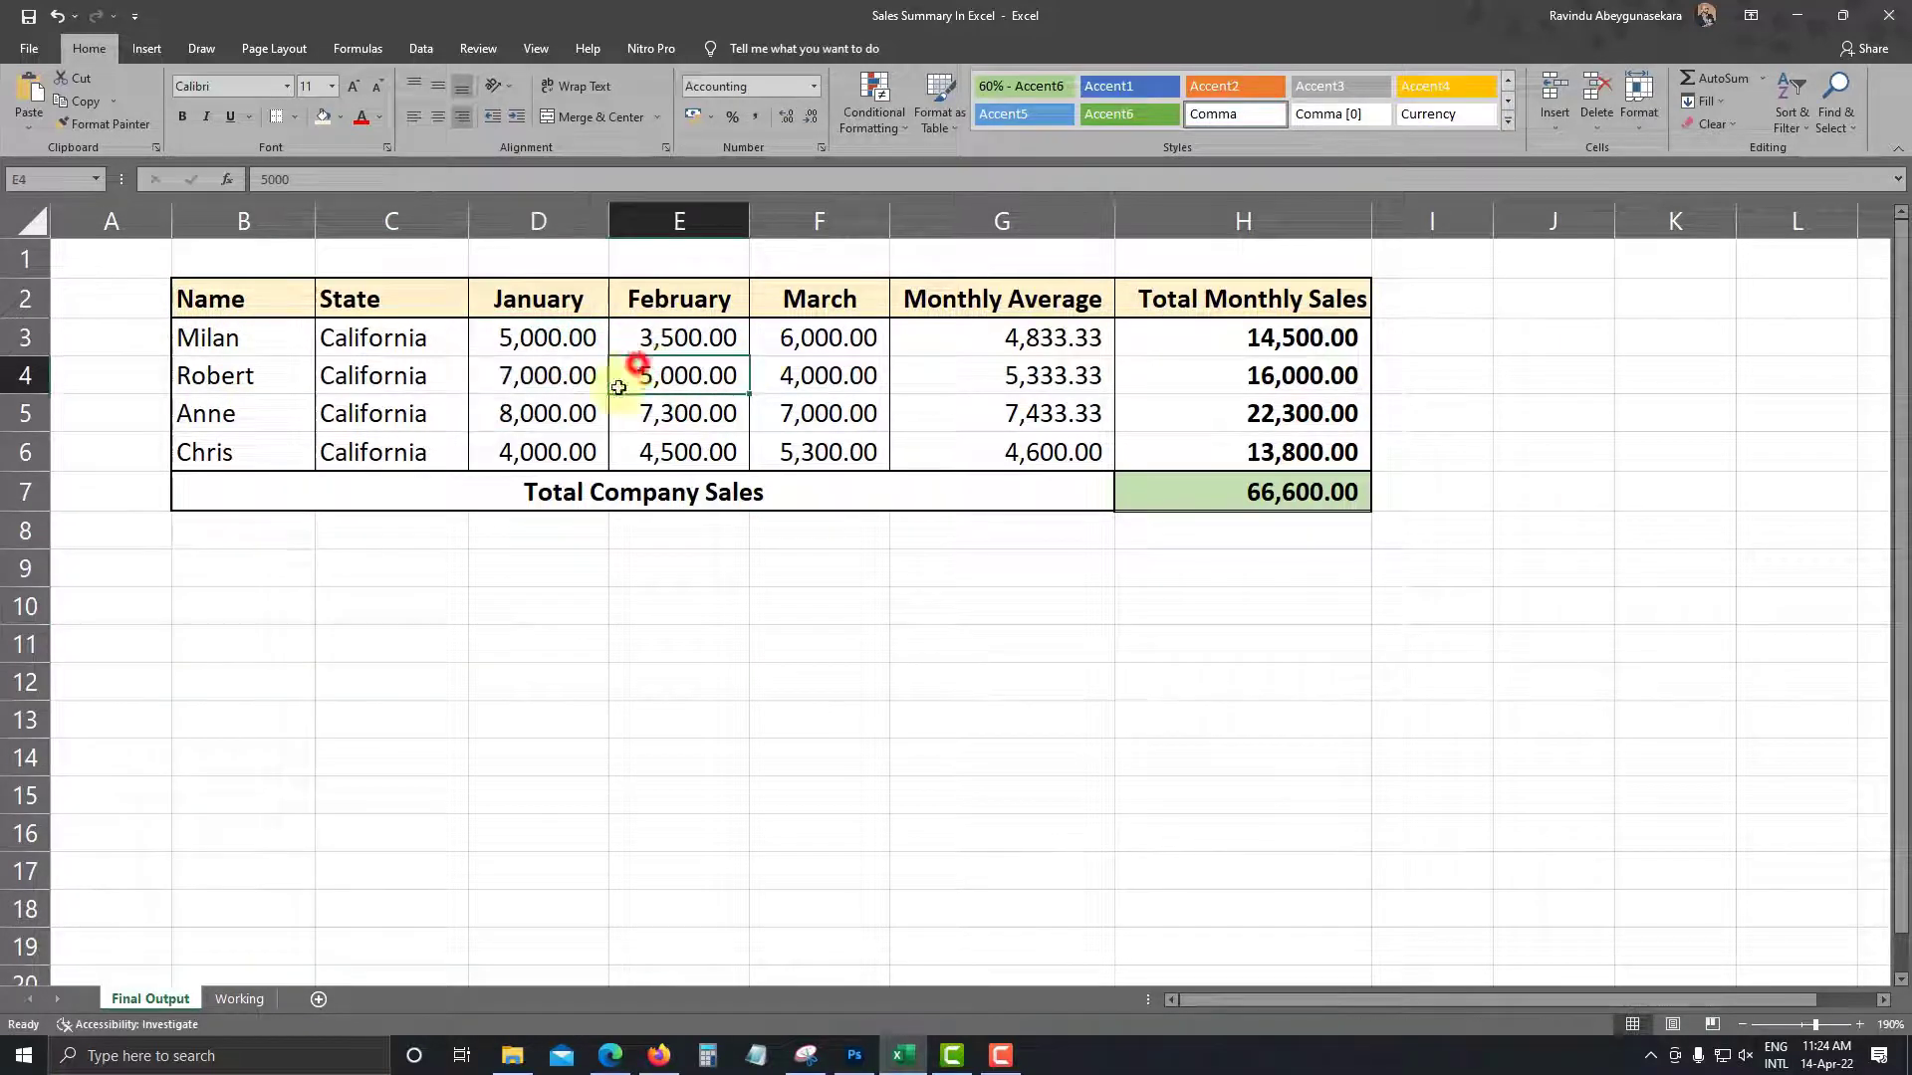
# Apply thick outside borders around the whole table B2:H7 on the Working sheet
pyautogui.click(259, 998)
pyautogui.click(1126, 503)
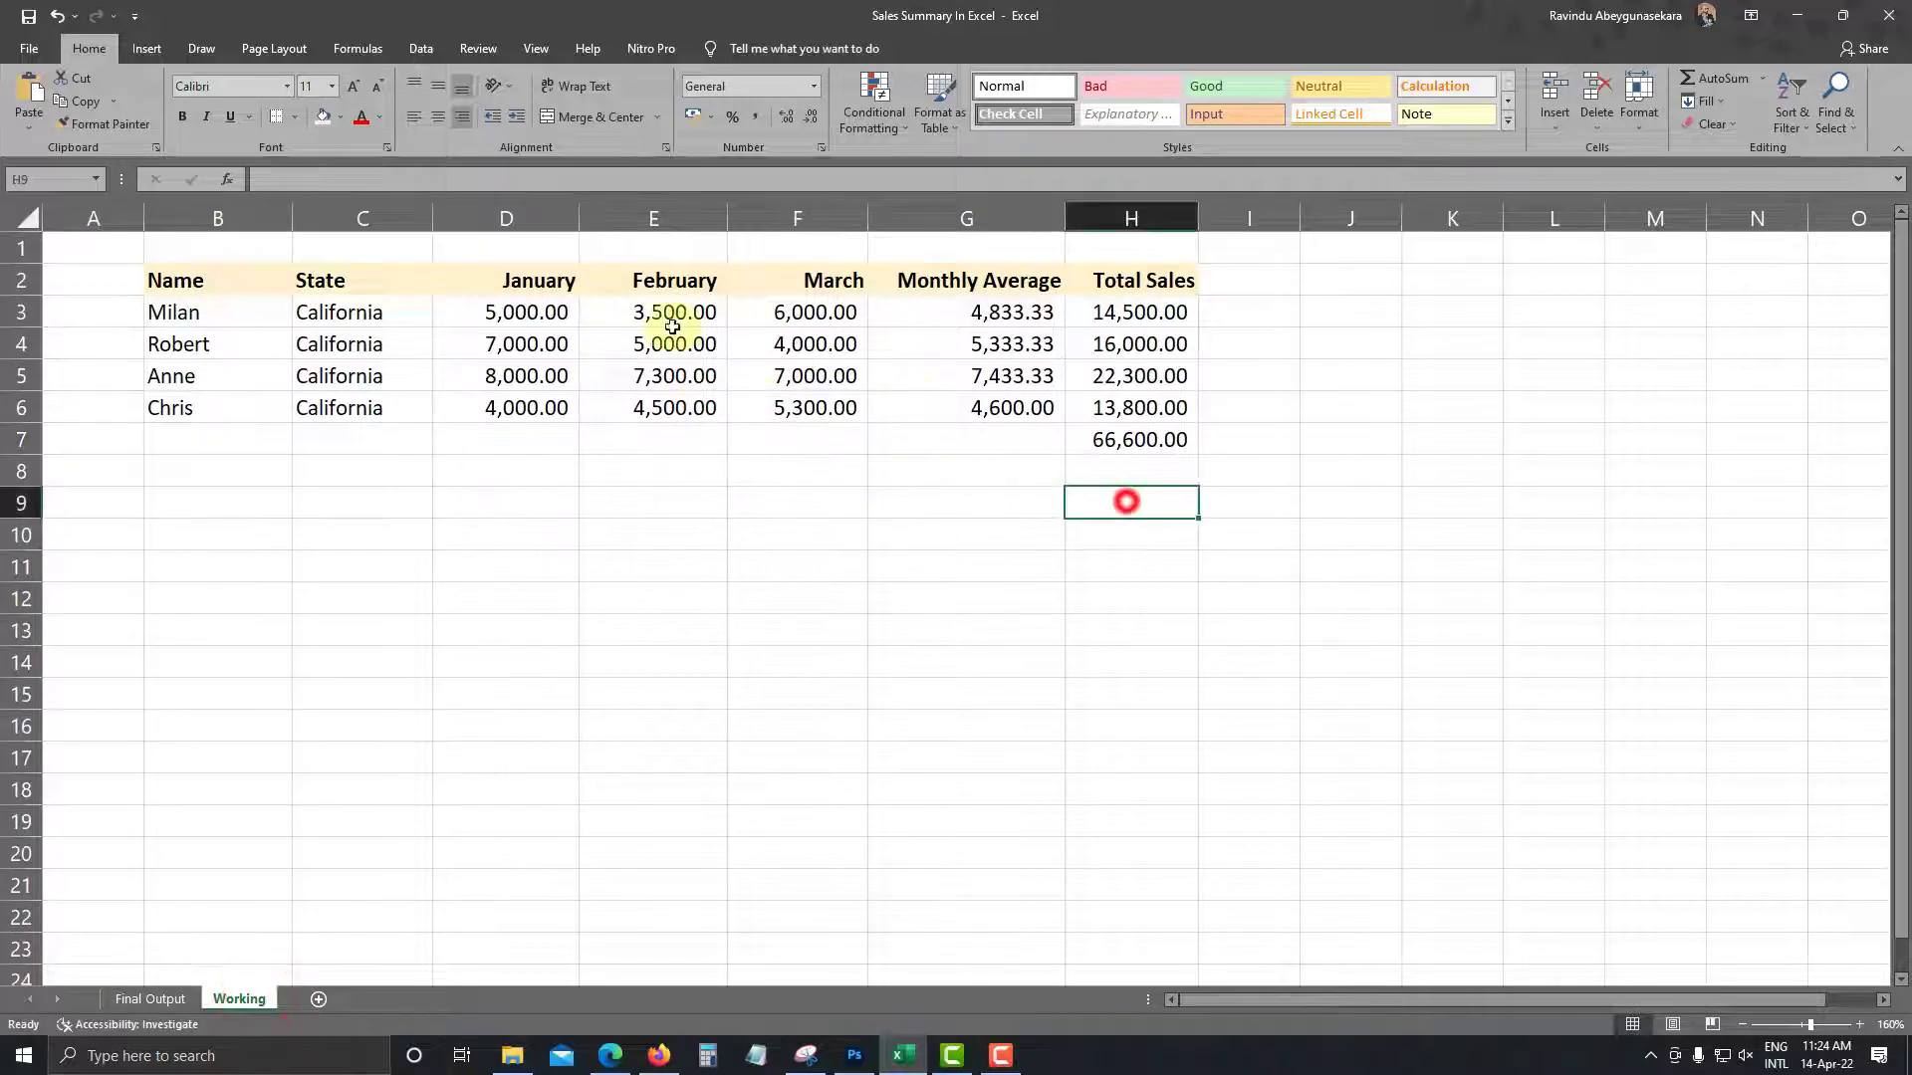
pyautogui.click(525, 567)
pyautogui.moveTo(217, 291); pyautogui.dragTo(1092, 439)
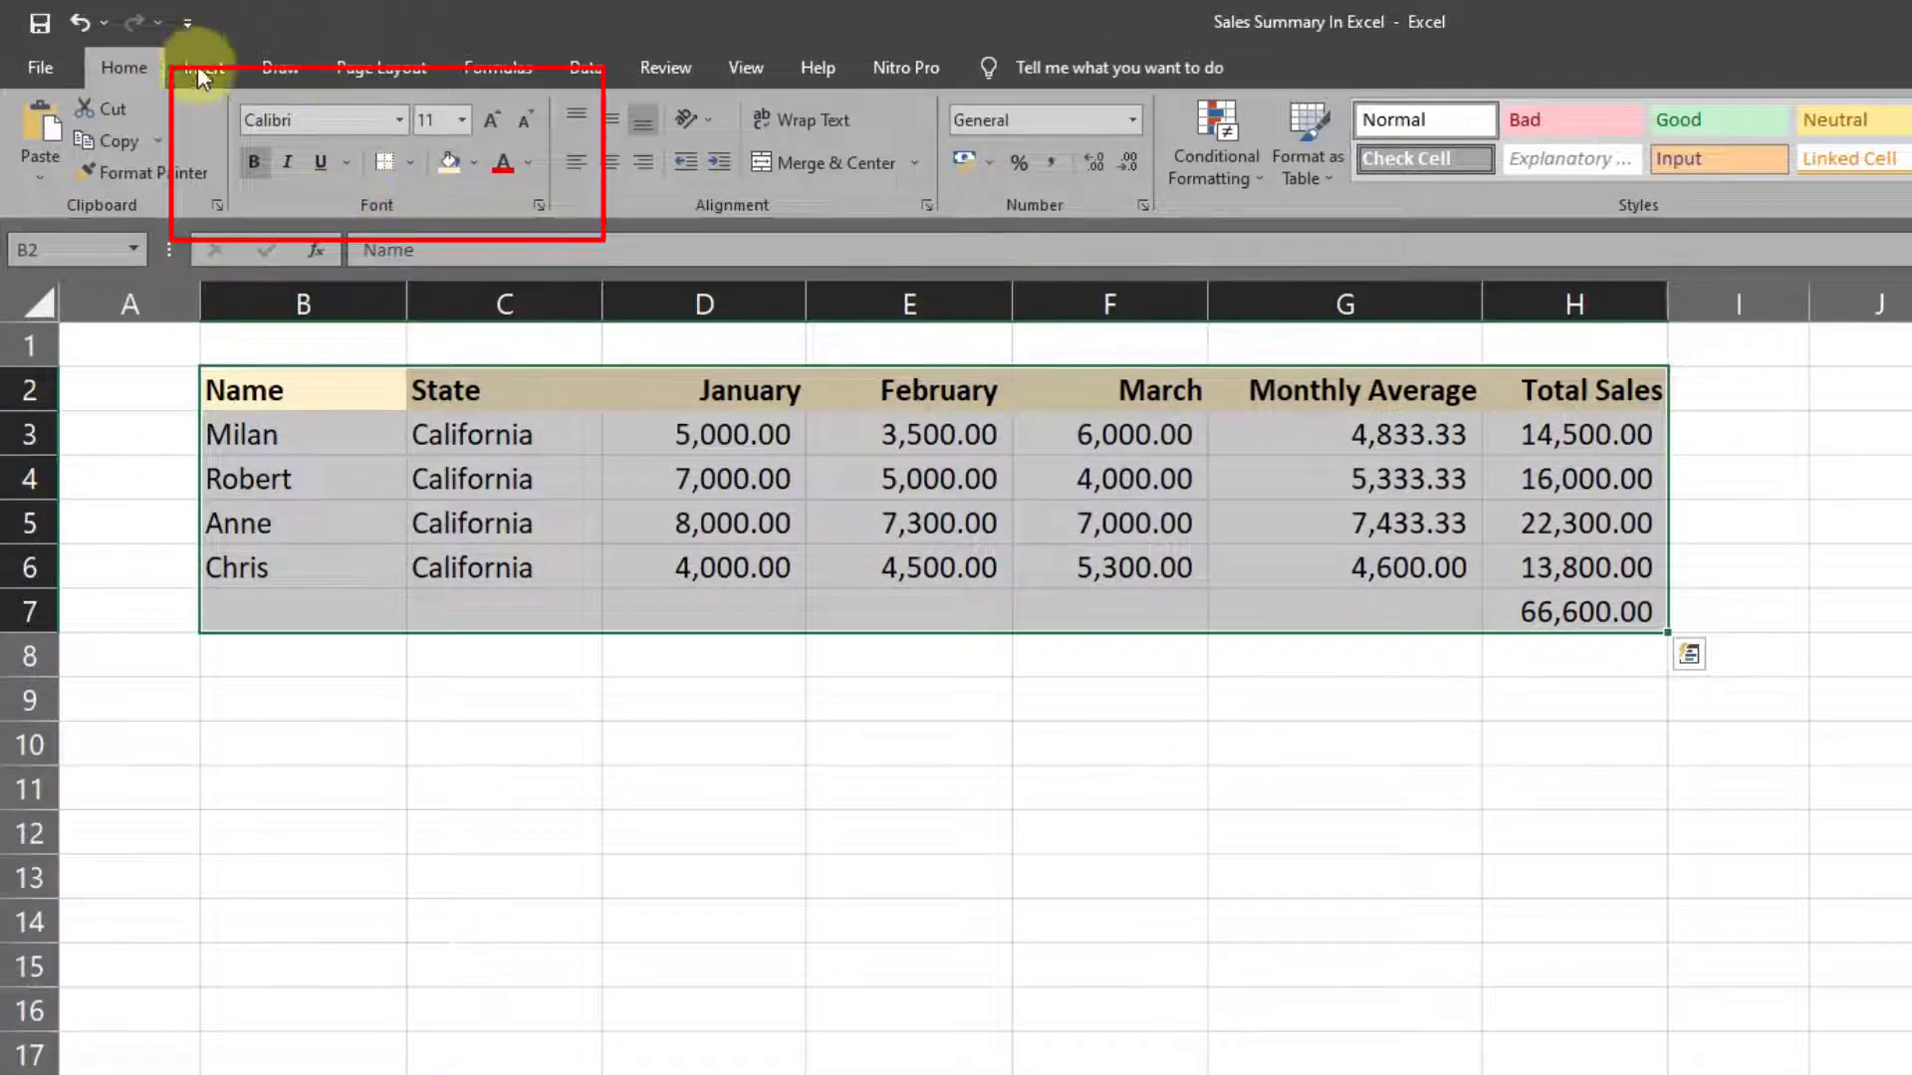
pyautogui.click(412, 160)
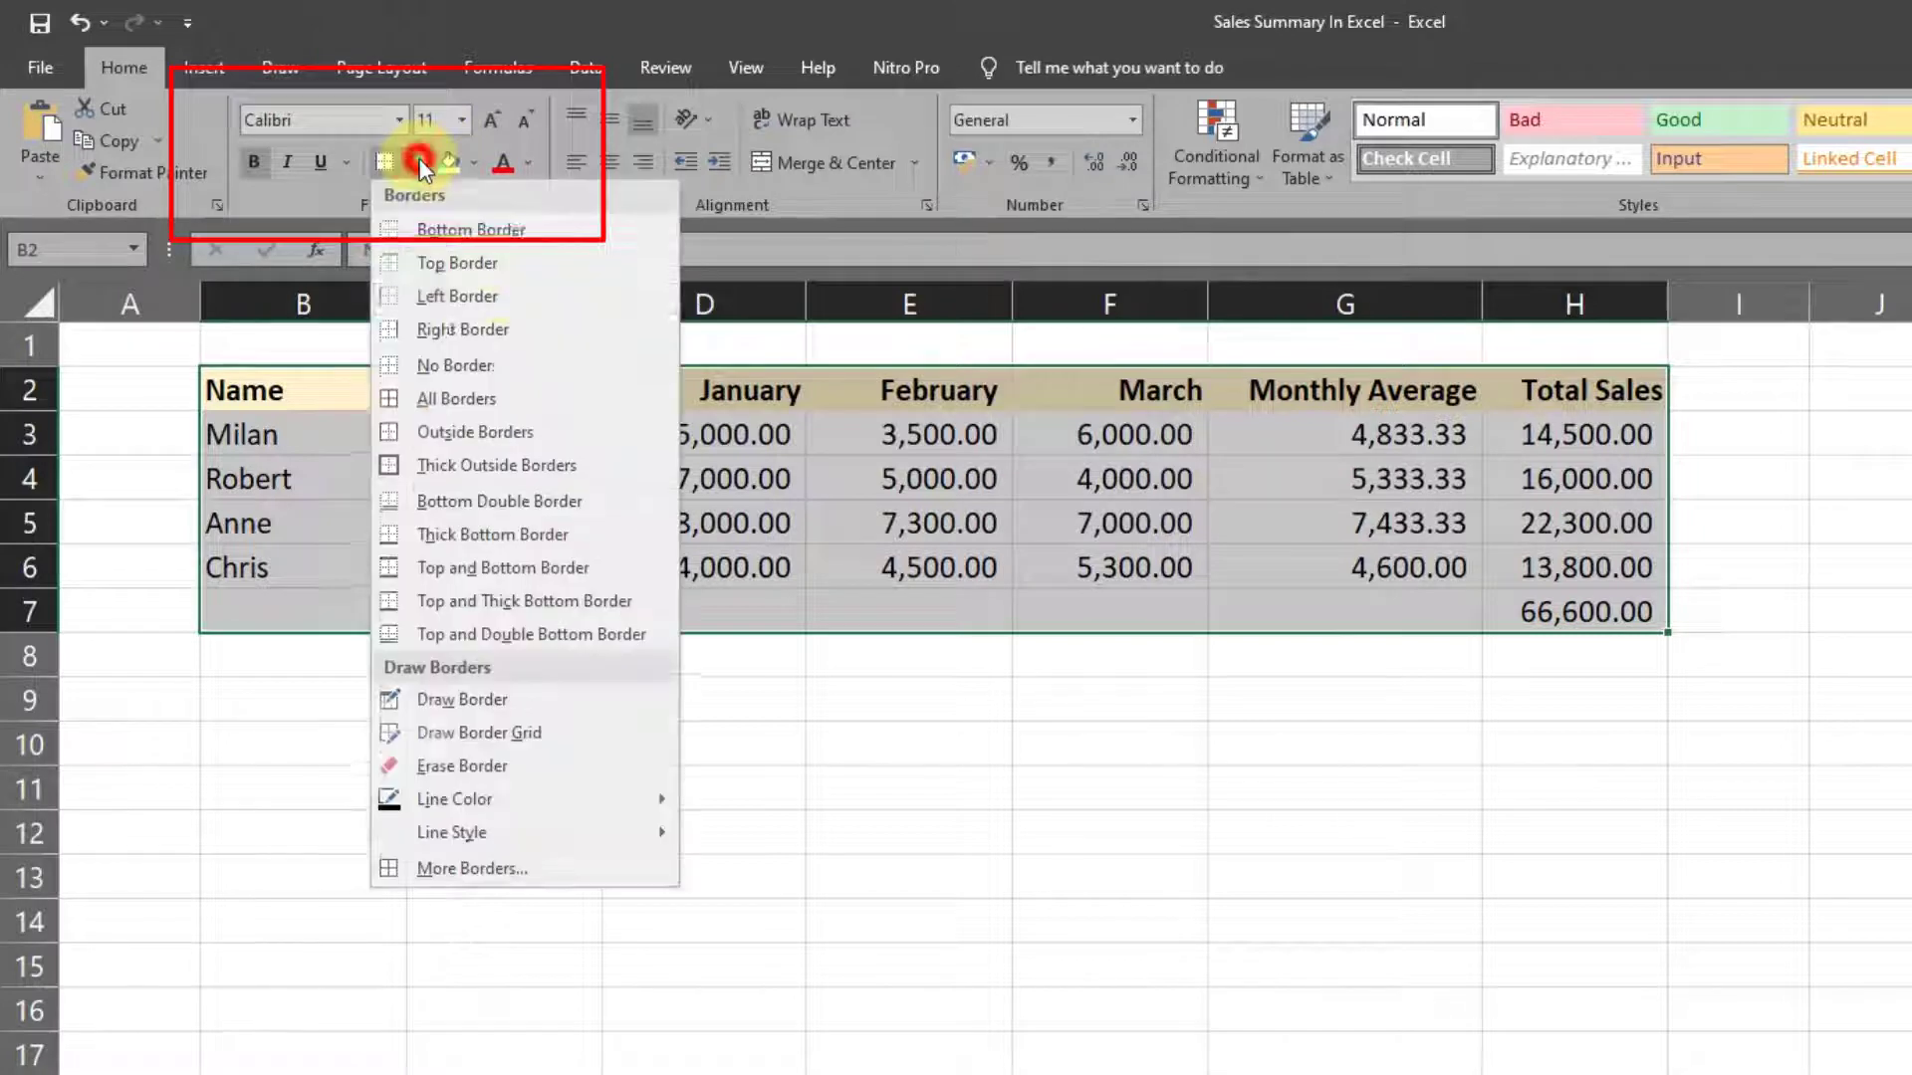
pyautogui.click(422, 468)
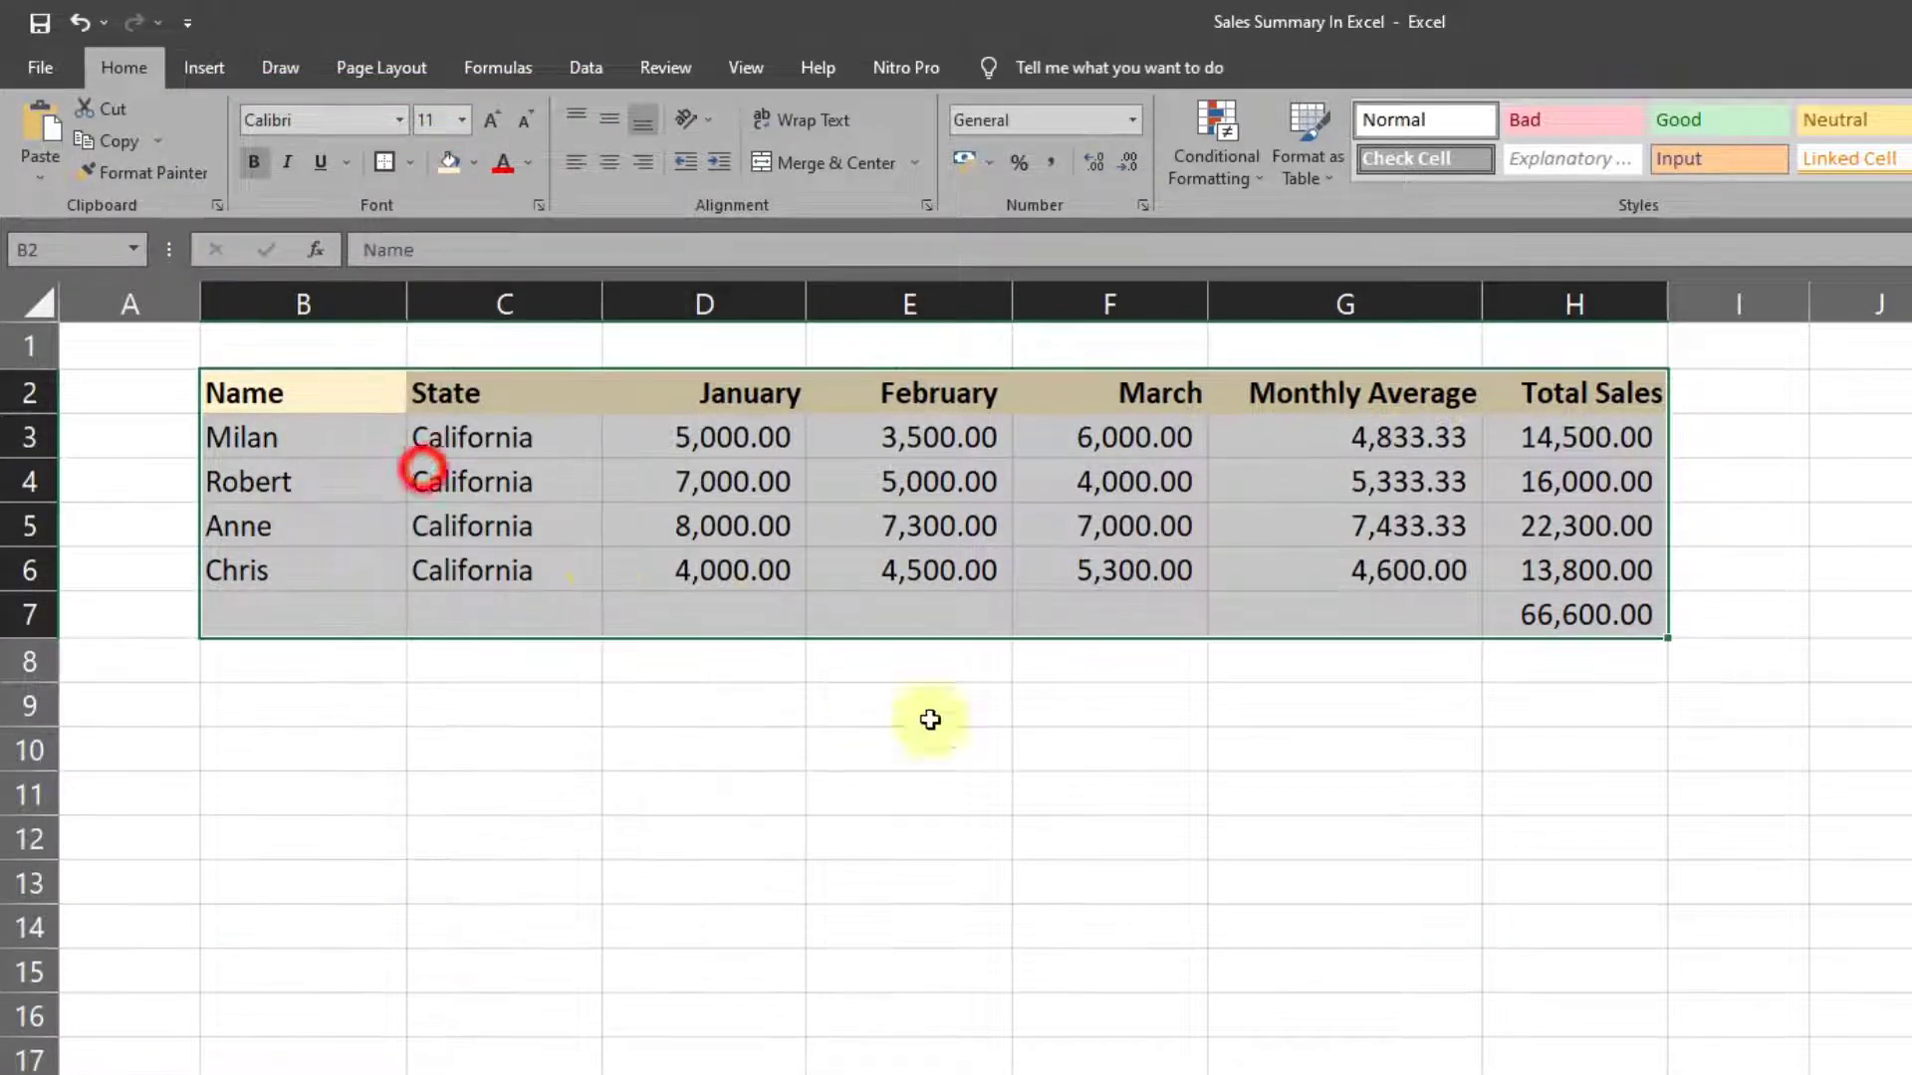
pyautogui.click(956, 719)
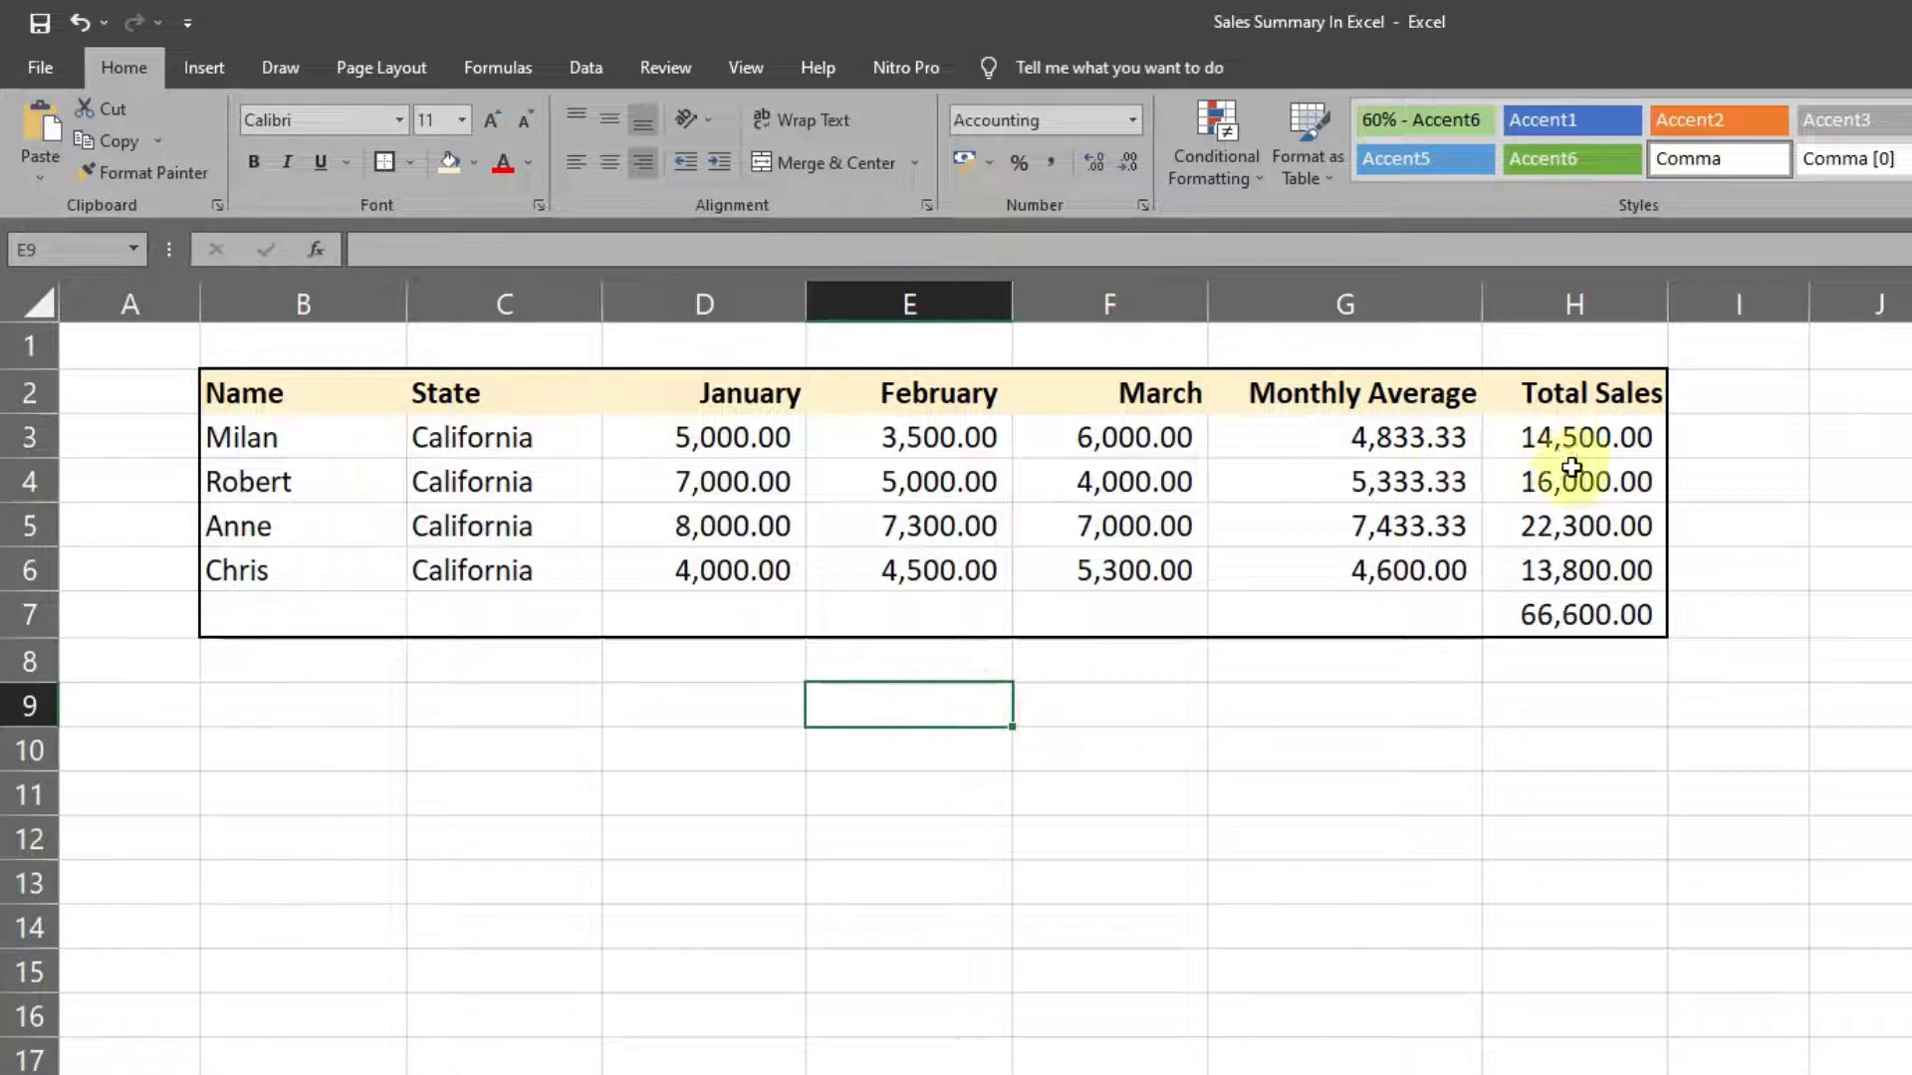
# Apply thick outside borders to the total row B7:H7 and to the header row B2:H2
pyautogui.moveTo(371, 607); pyautogui.dragTo(1636, 597)
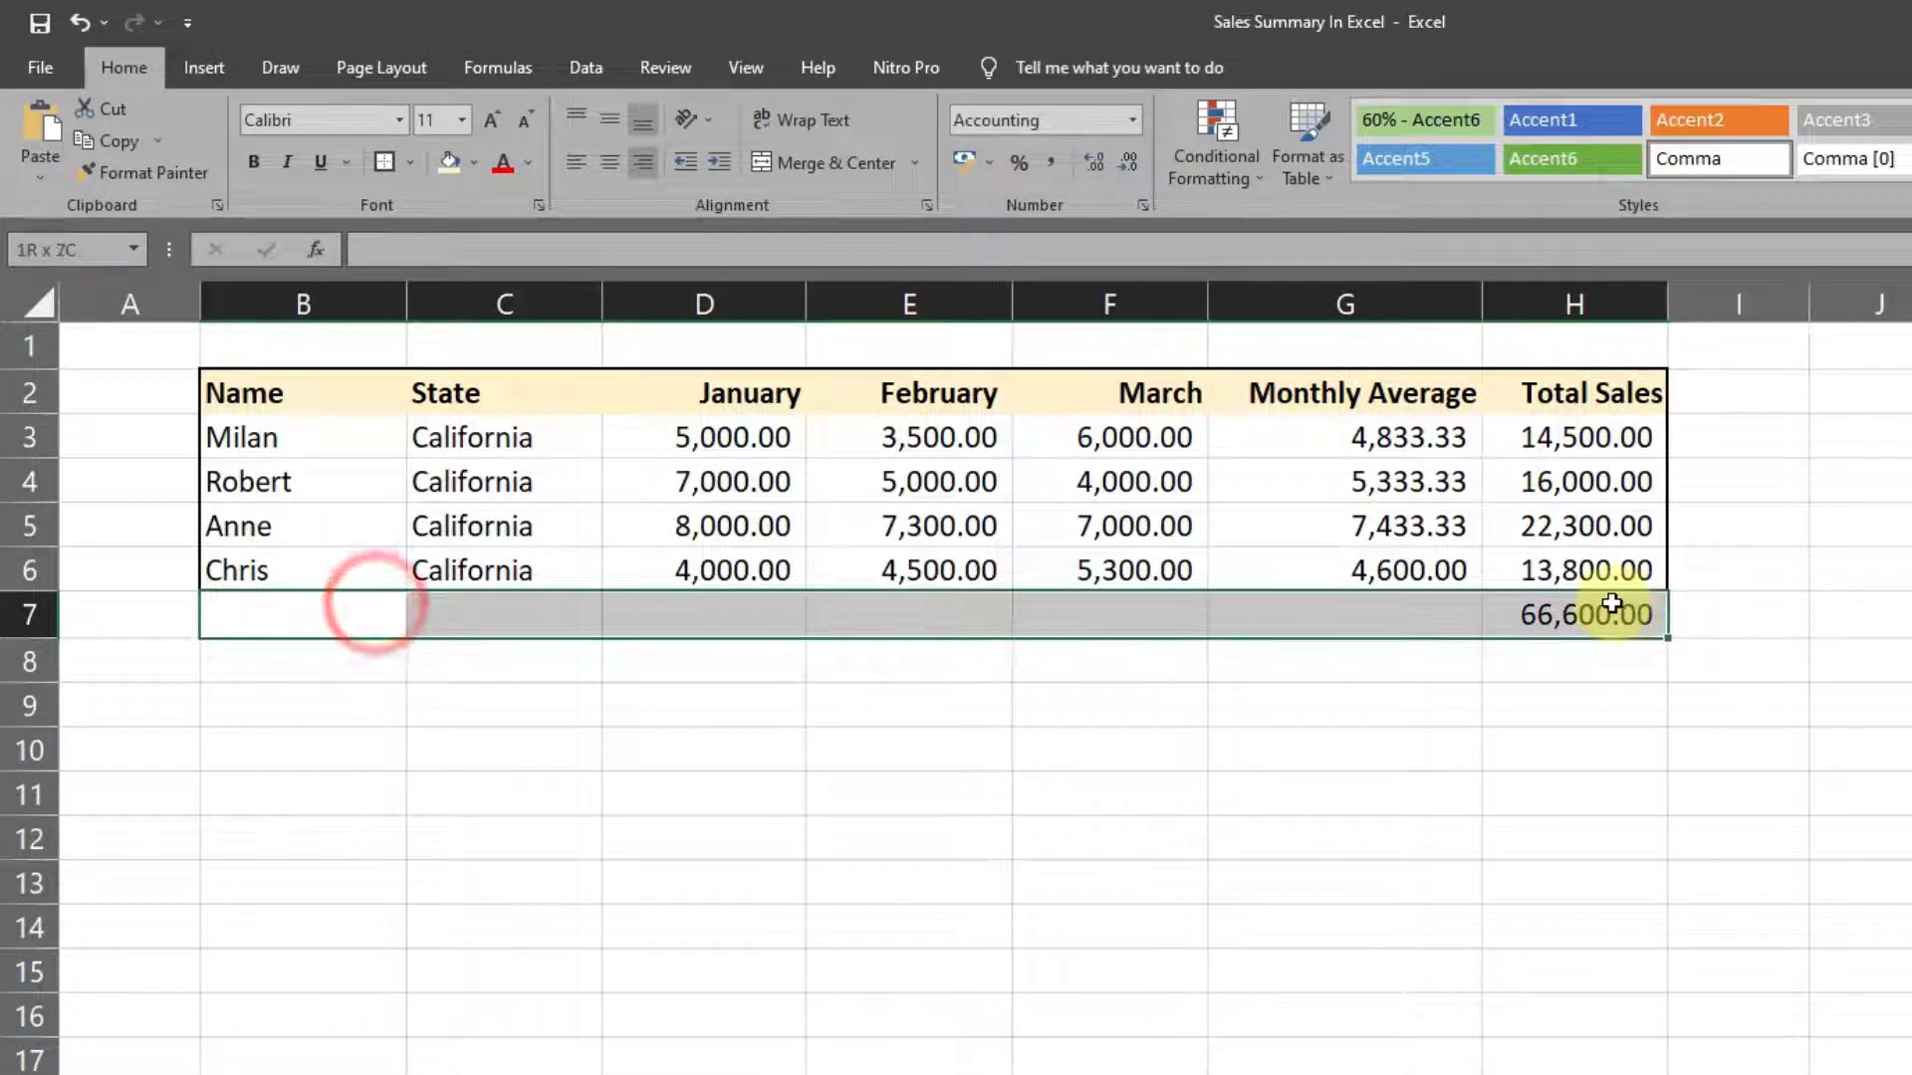
pyautogui.click(384, 162)
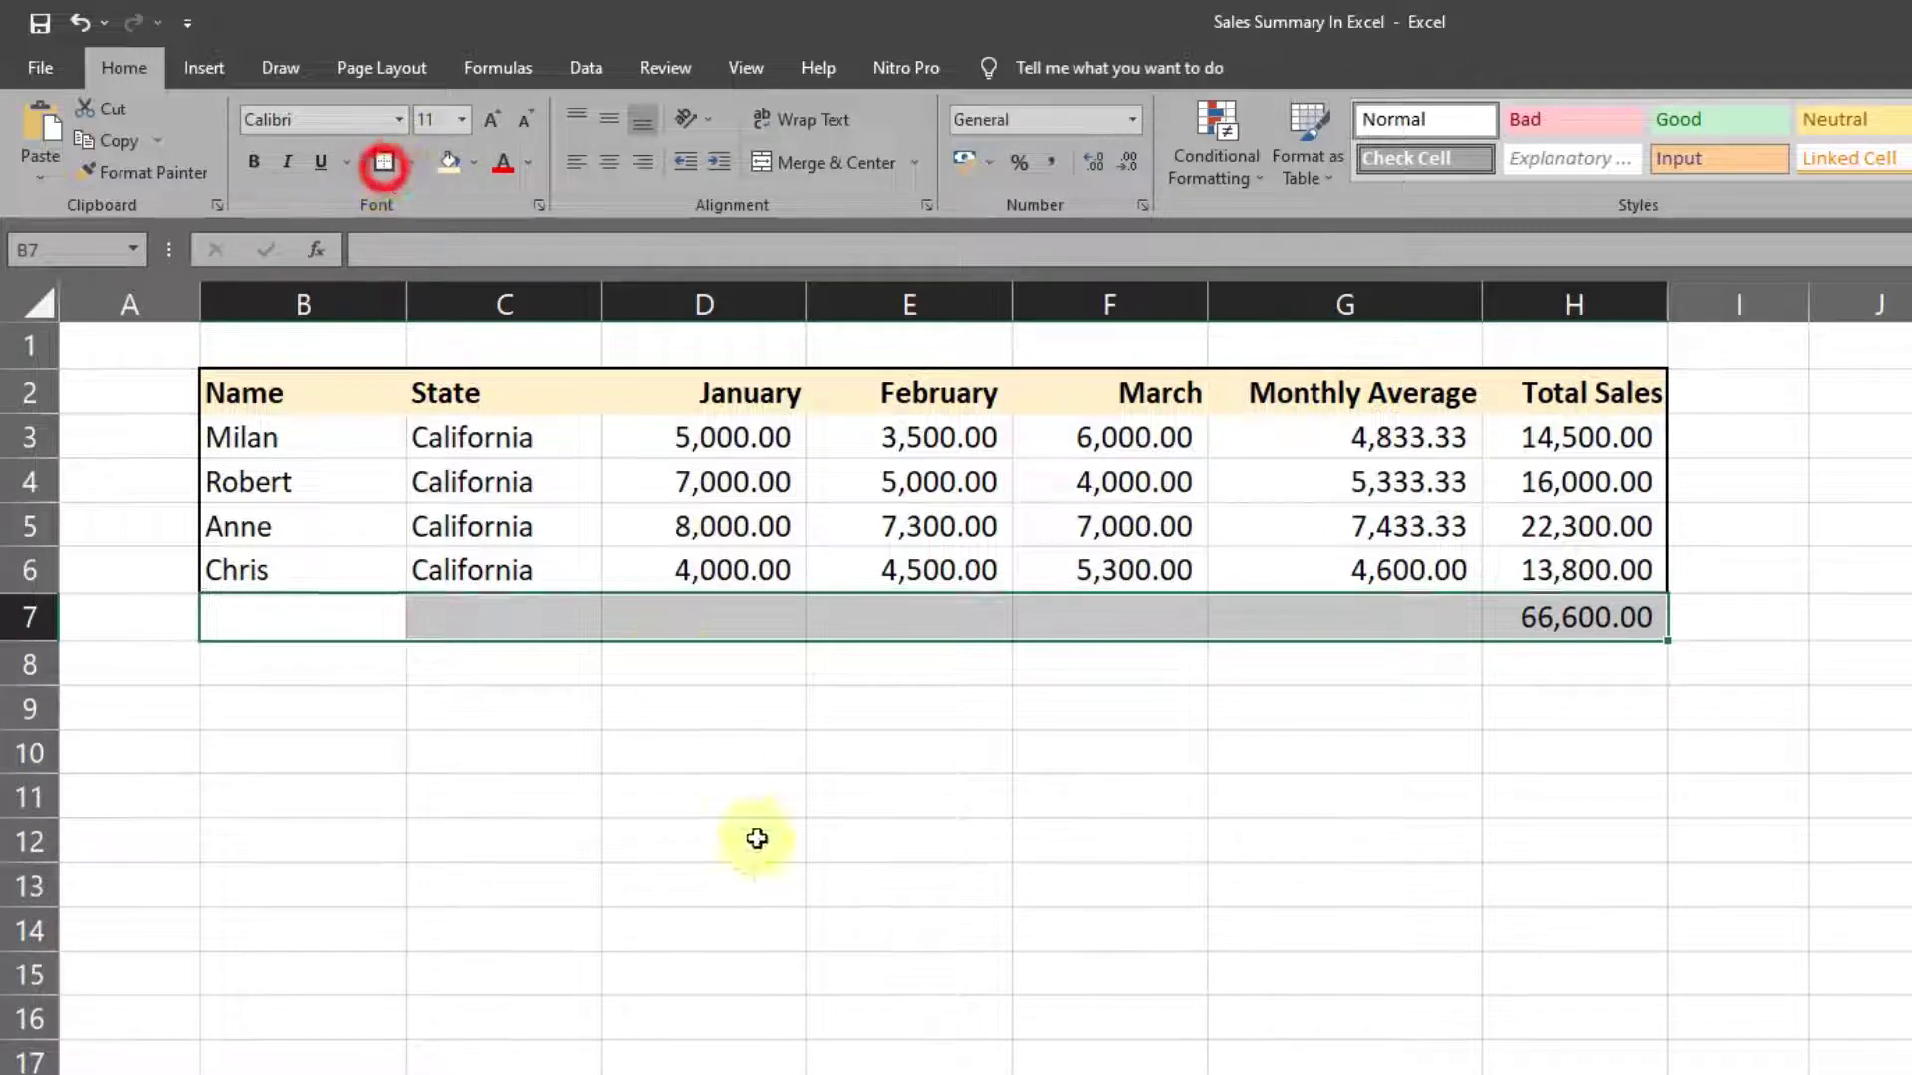
pyautogui.click(757, 838)
pyautogui.moveTo(355, 384); pyautogui.dragTo(1621, 370)
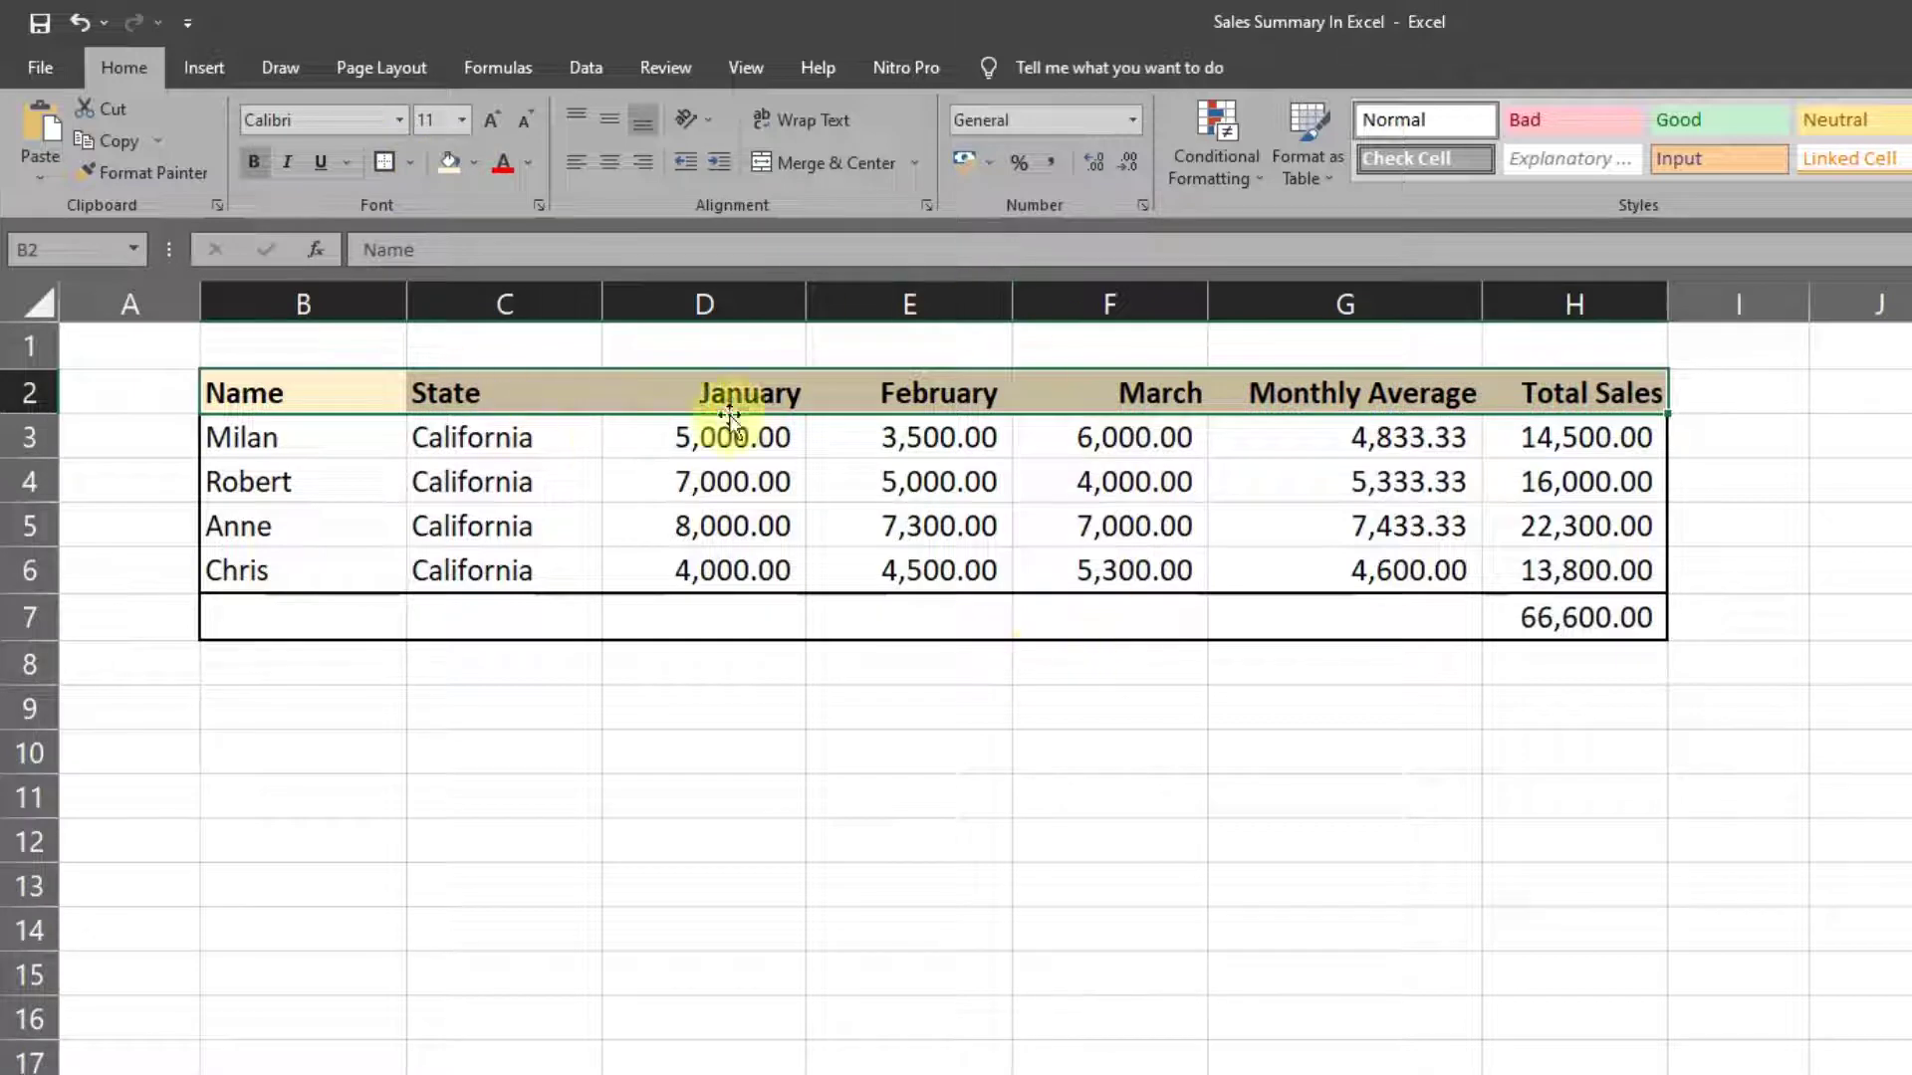
pyautogui.click(387, 167)
pyautogui.click(949, 773)
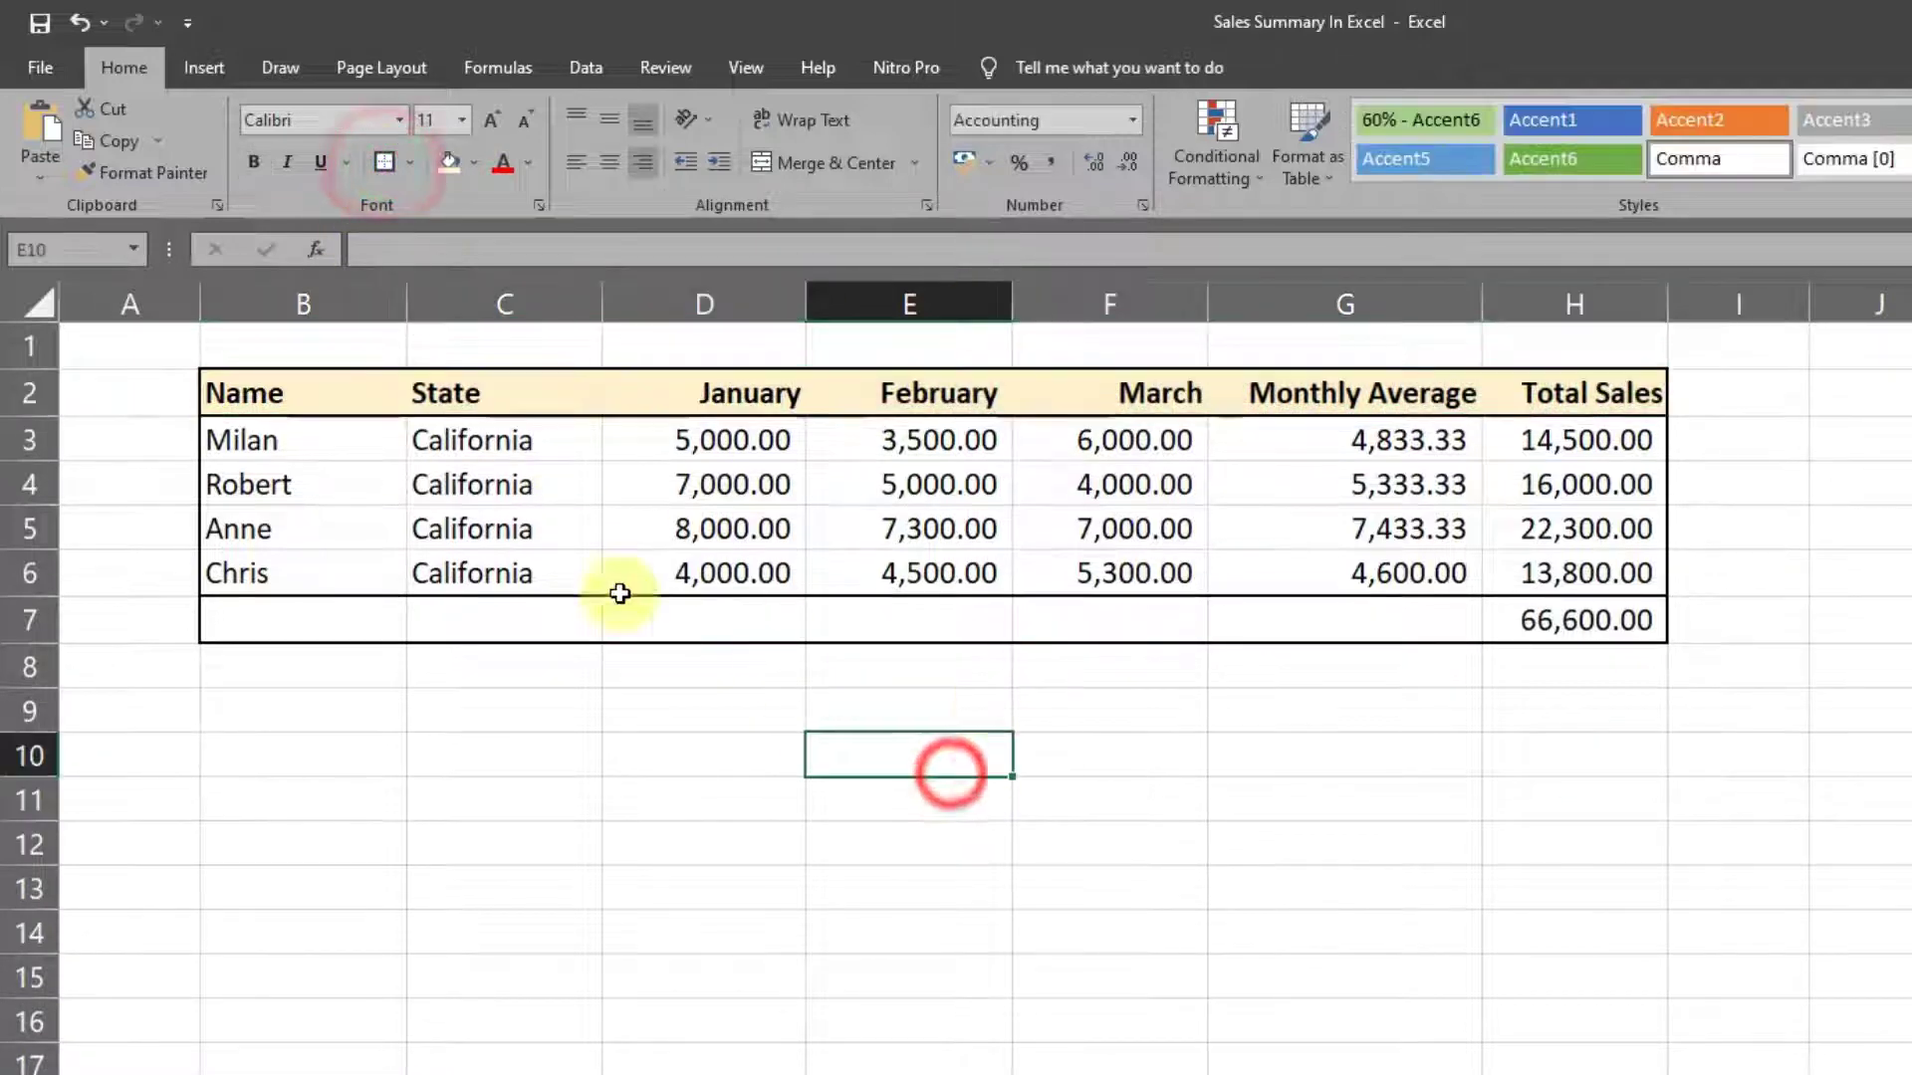
# Add left borders to the State cells C2:C6 and the January cells D2:D6
pyautogui.moveTo(504, 389); pyautogui.dragTo(503, 567)
pyautogui.click(410, 164)
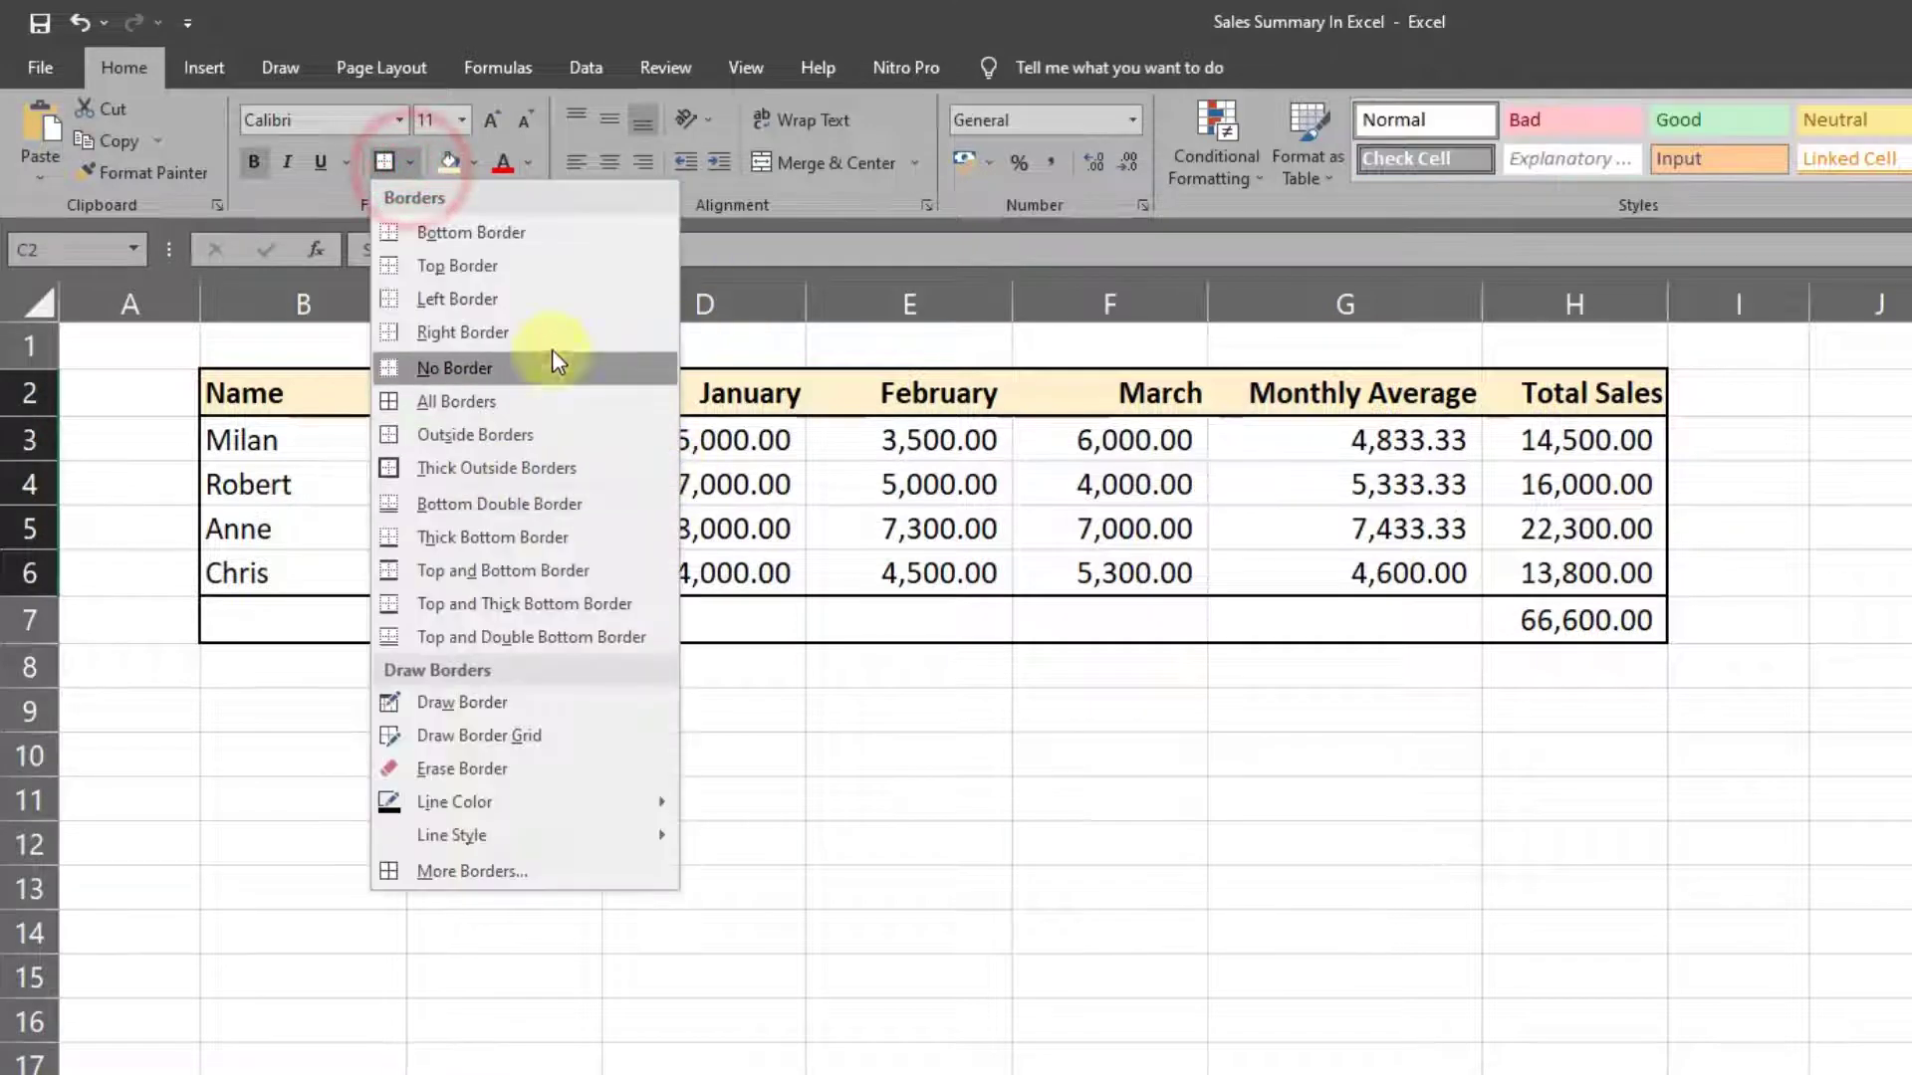
pyautogui.click(523, 301)
pyautogui.click(824, 504)
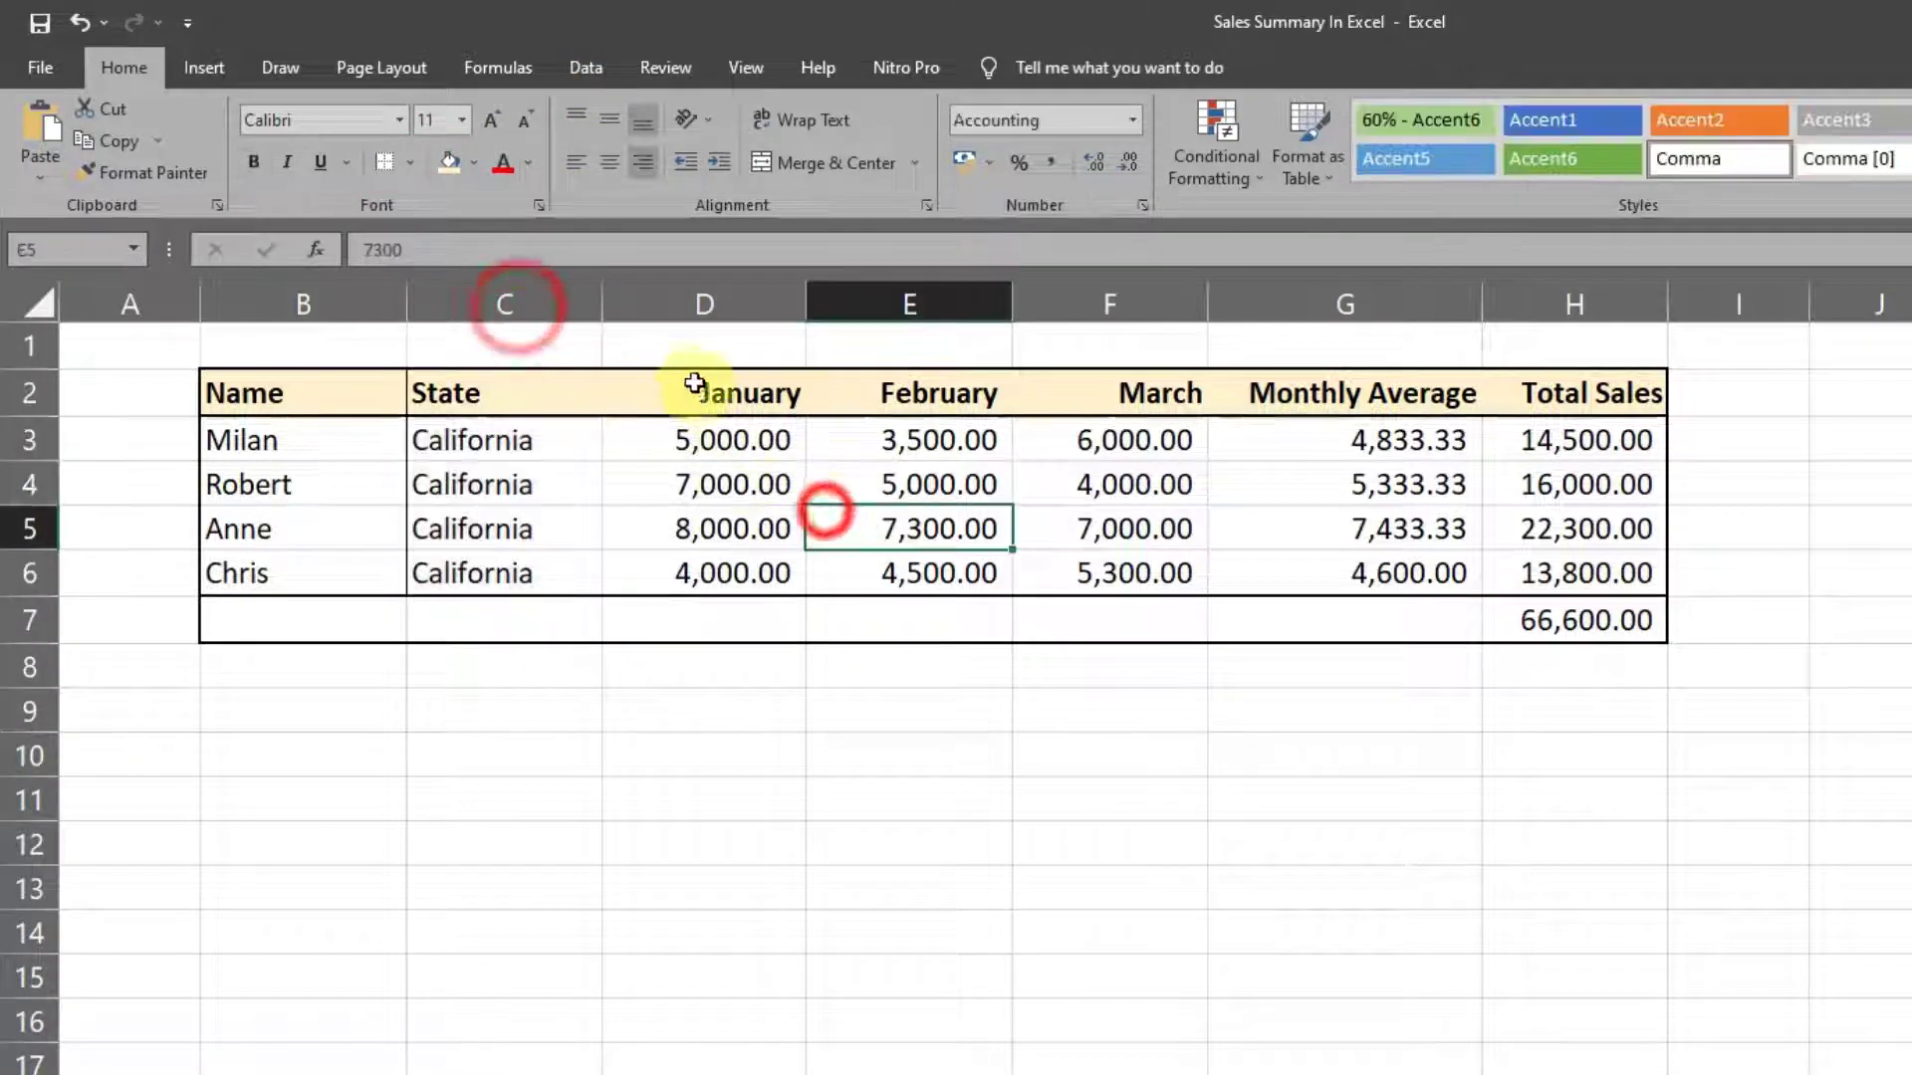
pyautogui.moveTo(694, 382); pyautogui.dragTo(717, 583)
pyautogui.click(387, 162)
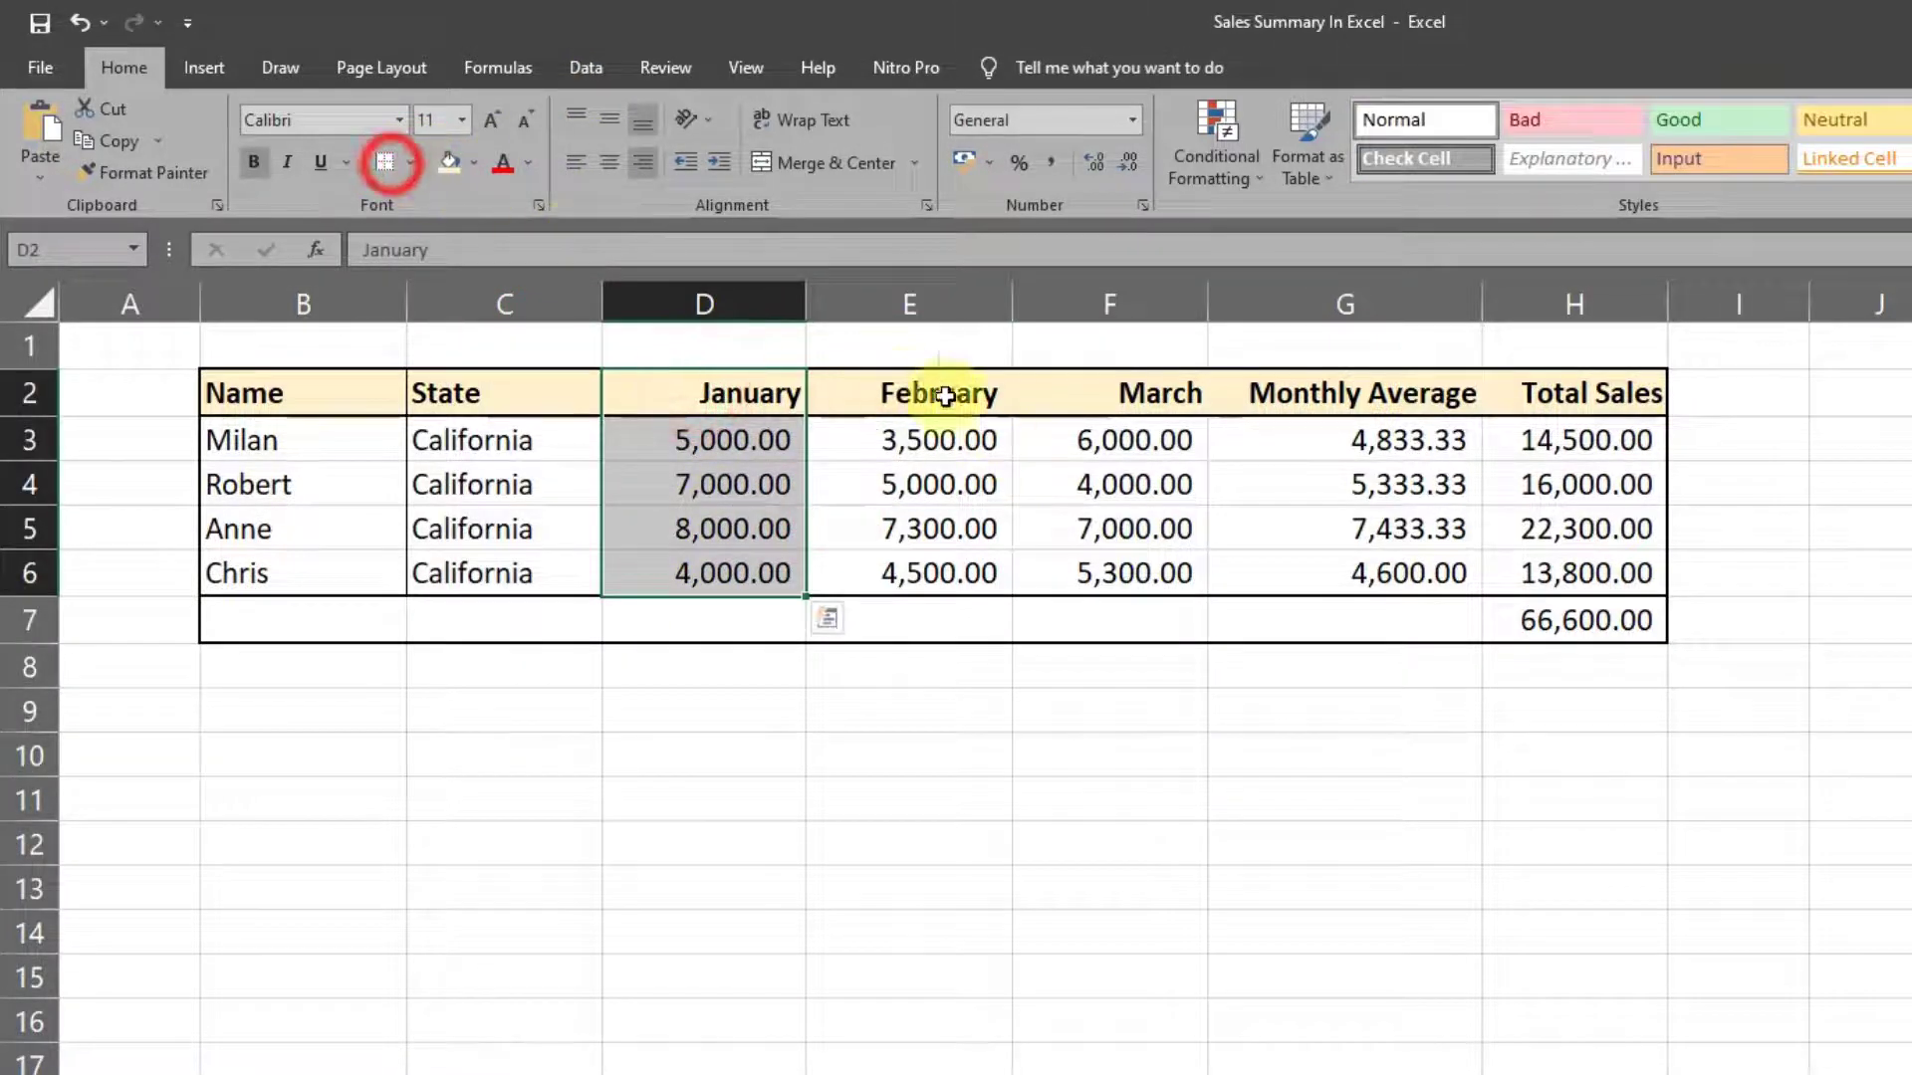
# Add left borders to the February, March, Monthly Average and Total Sales columns, rows 2 to 6
pyautogui.moveTo(1033, 408); pyautogui.dragTo(1095, 573)
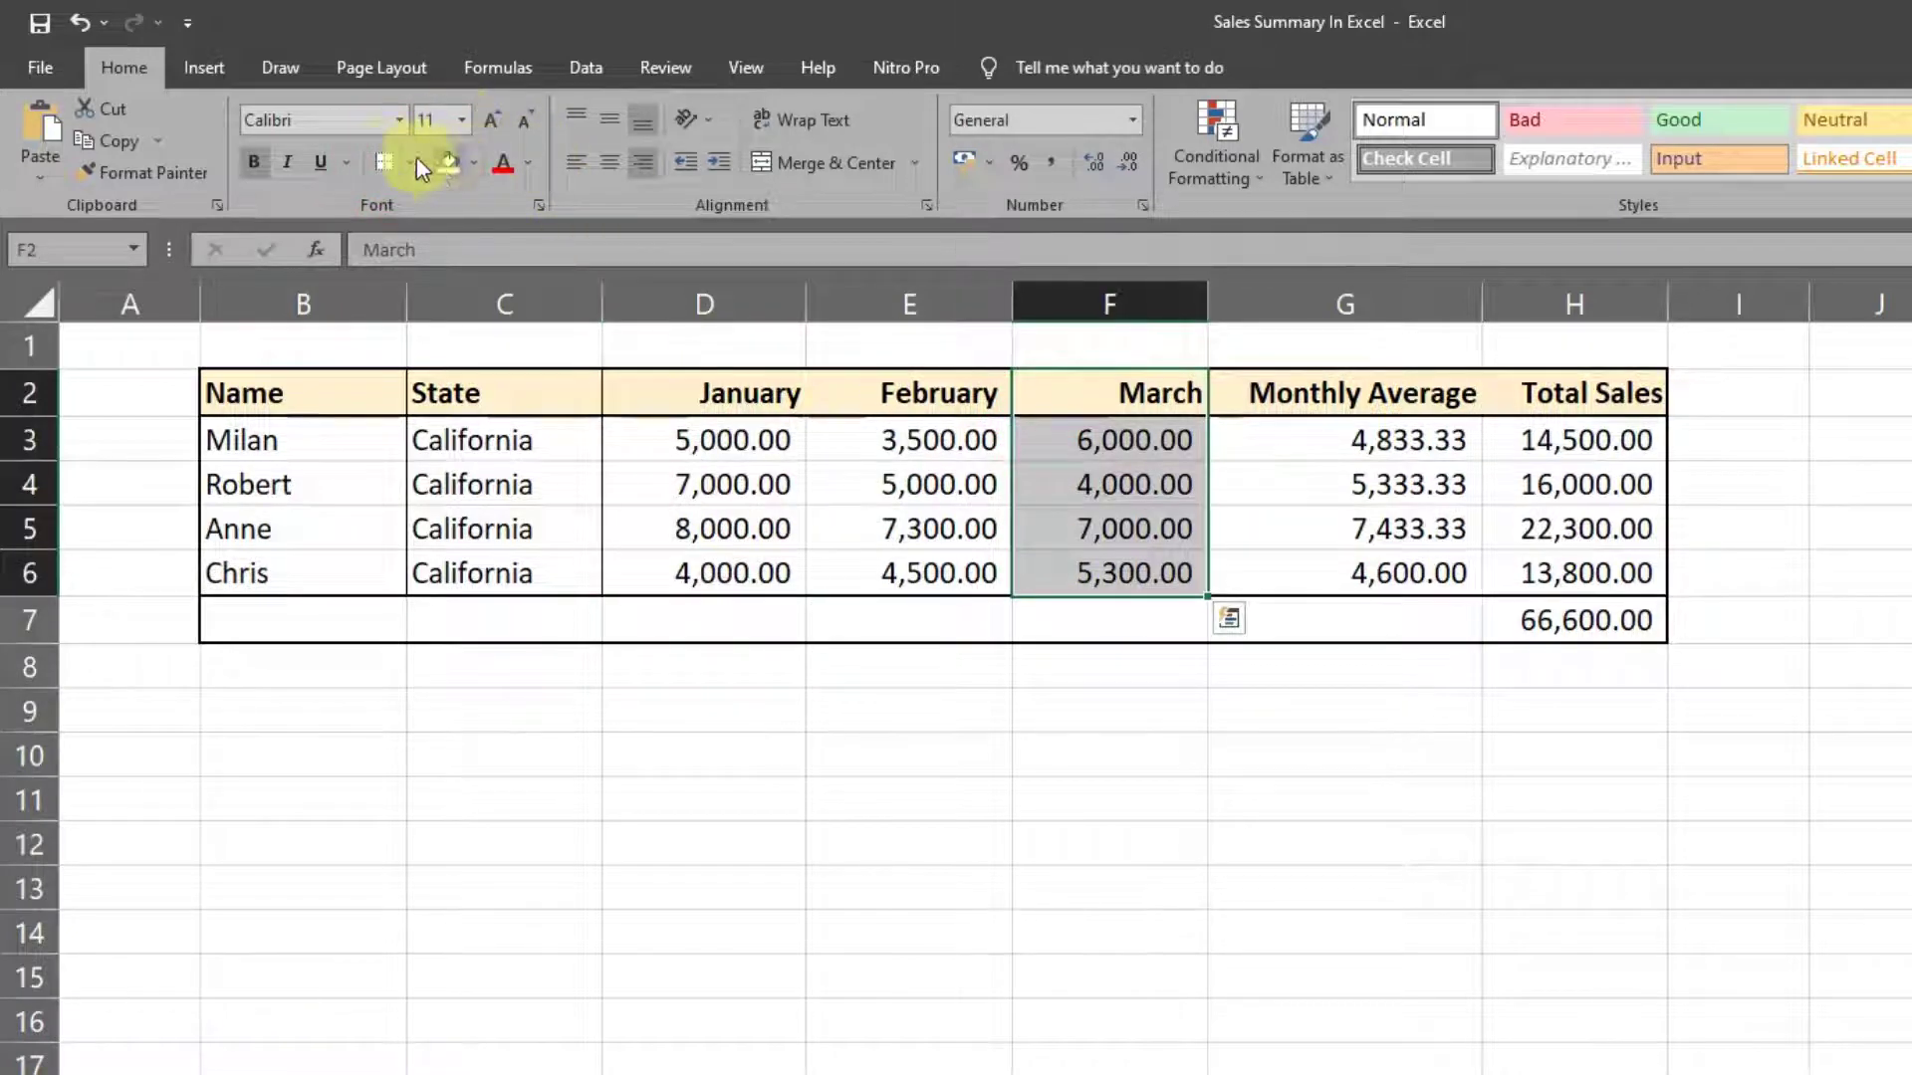
pyautogui.moveTo(896, 399); pyautogui.dragTo(921, 573)
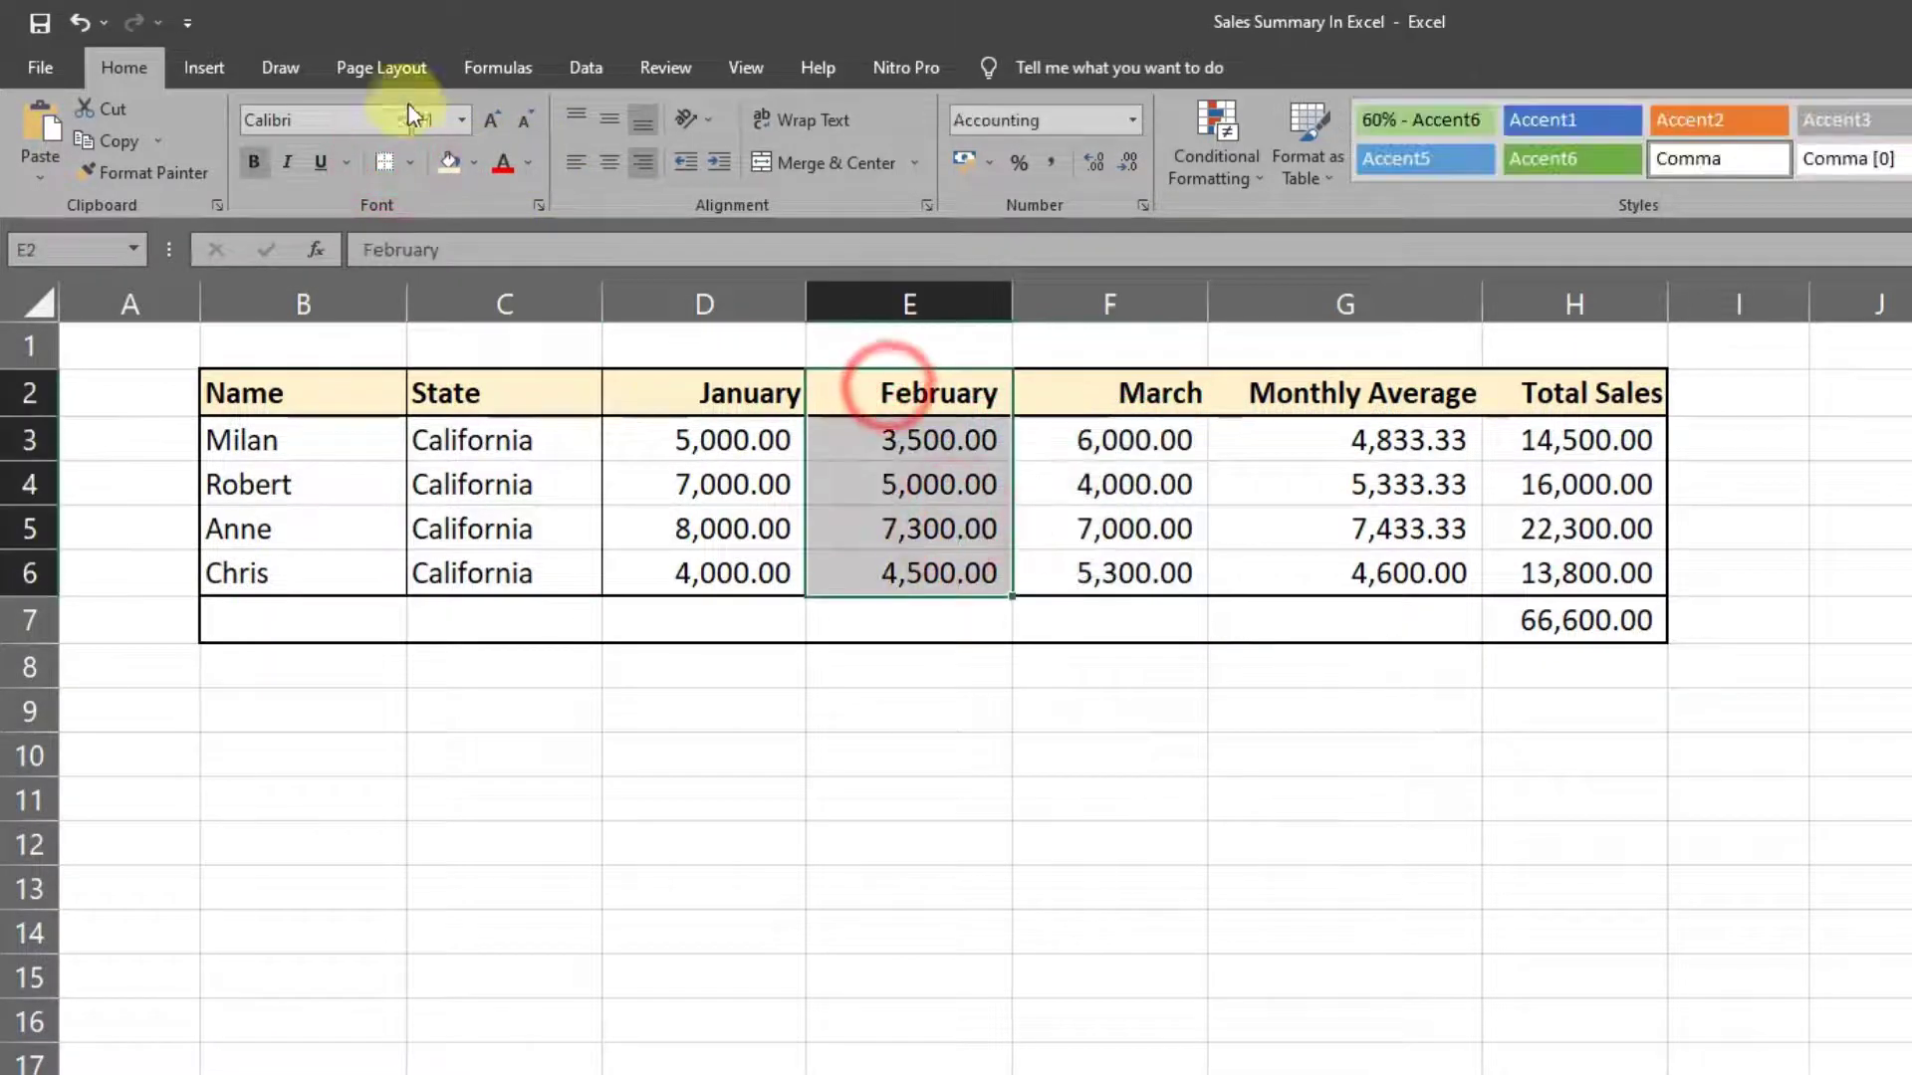
pyautogui.click(383, 162)
pyautogui.moveTo(1250, 395); pyautogui.dragTo(1276, 559)
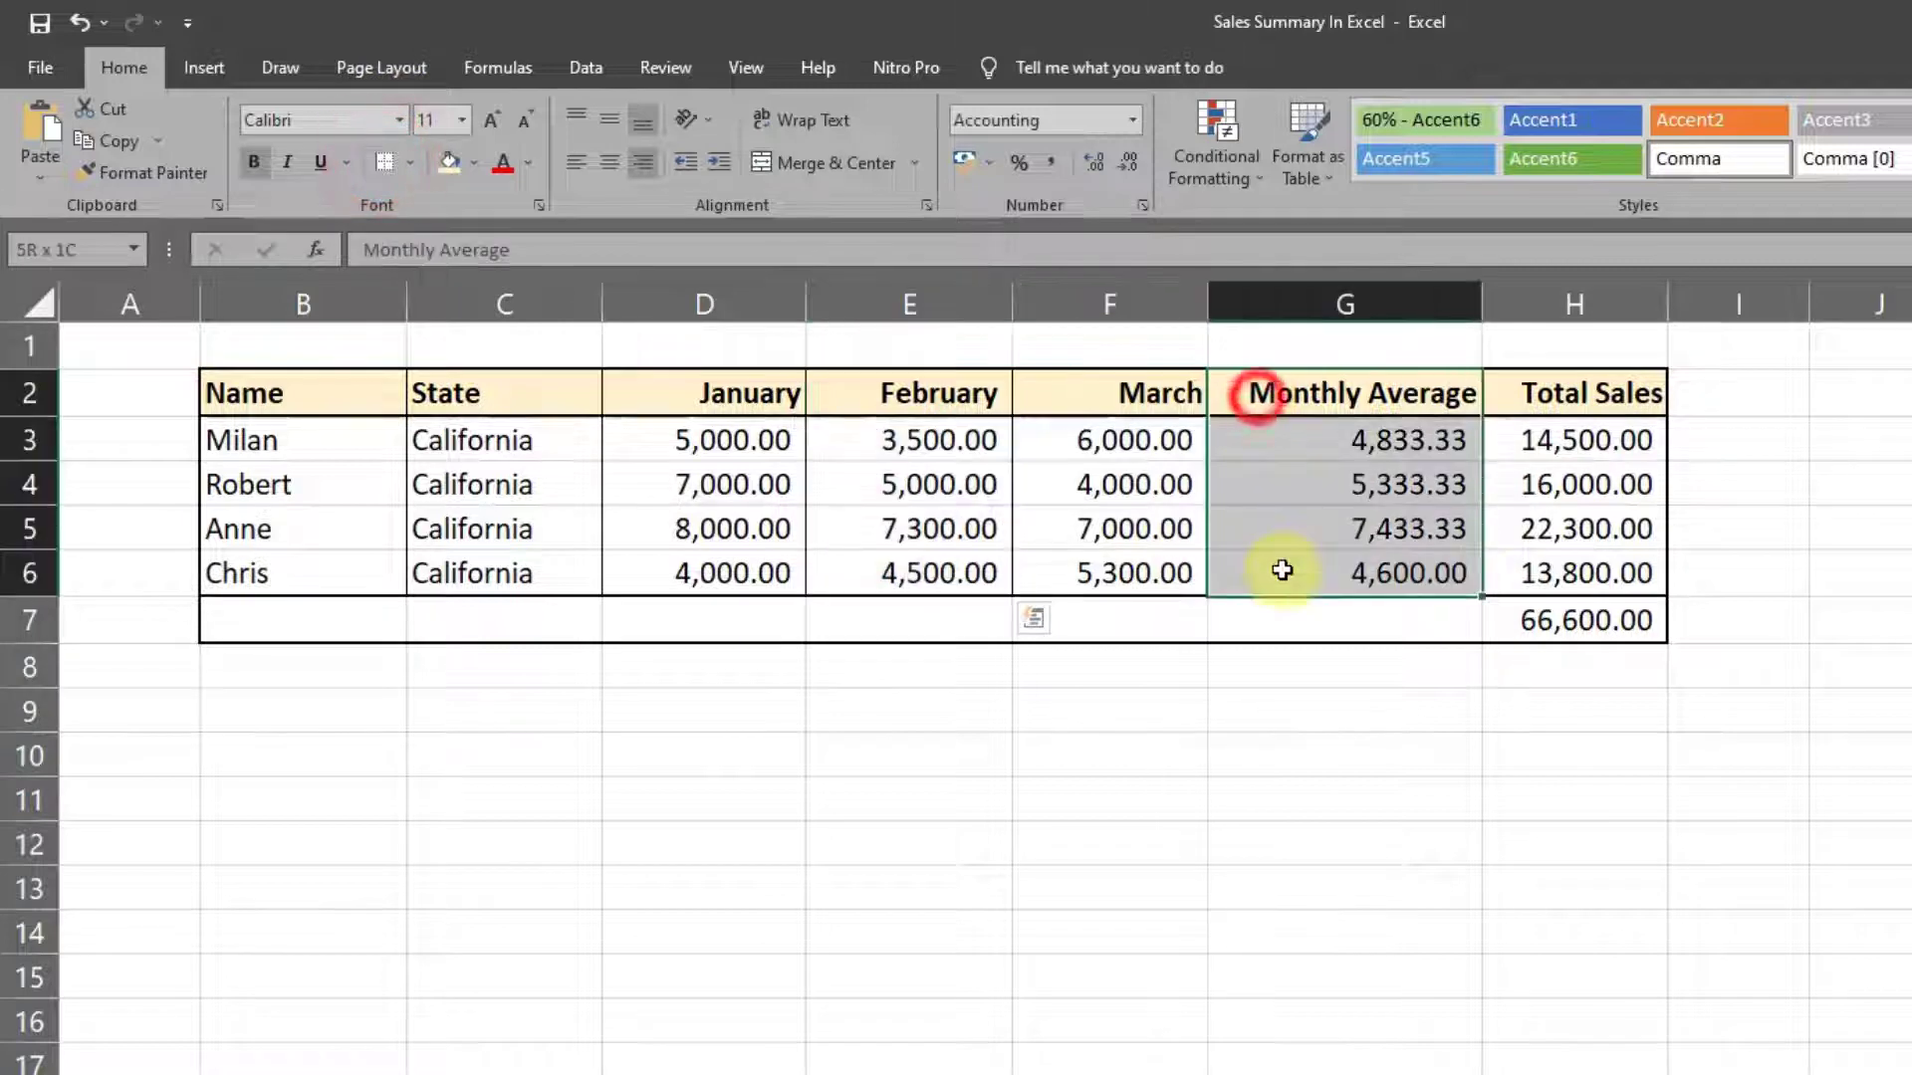
pyautogui.click(385, 162)
pyautogui.click(1472, 461)
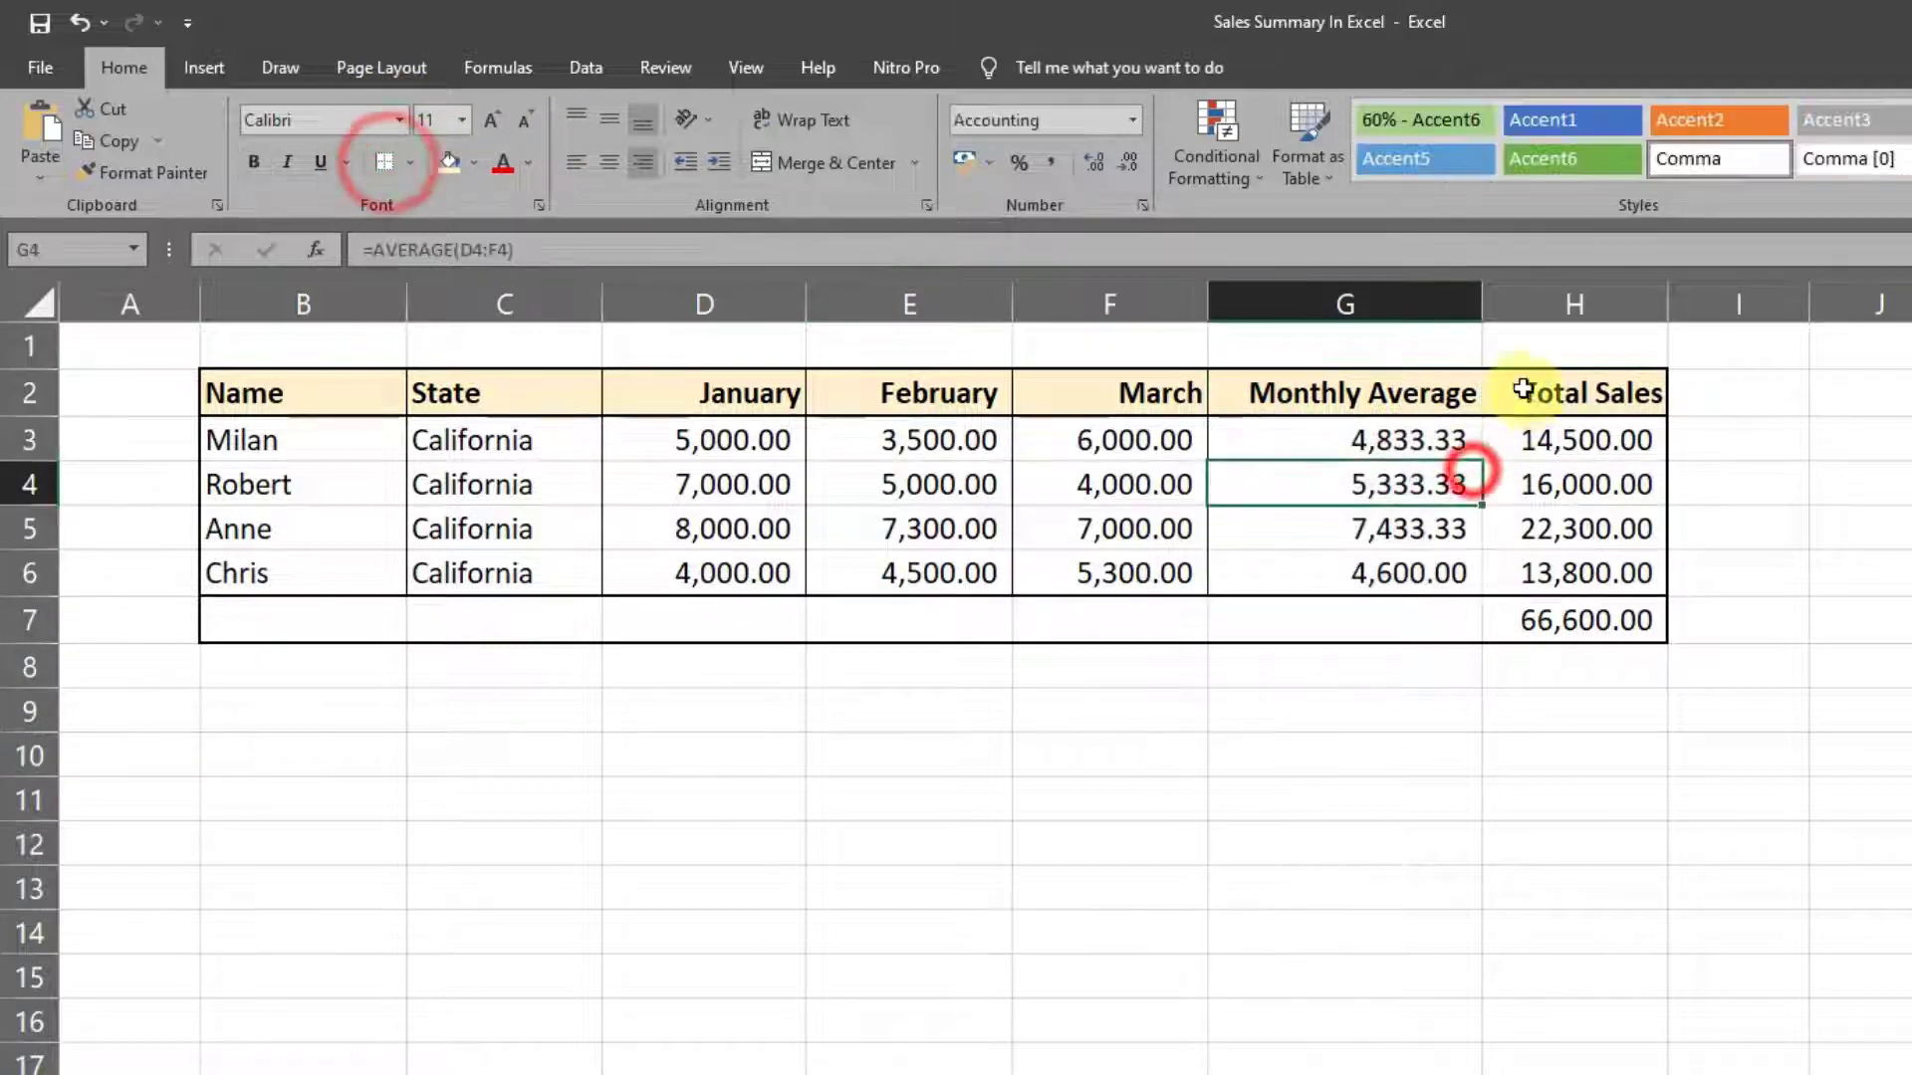
pyautogui.moveTo(1524, 390); pyautogui.dragTo(1570, 577)
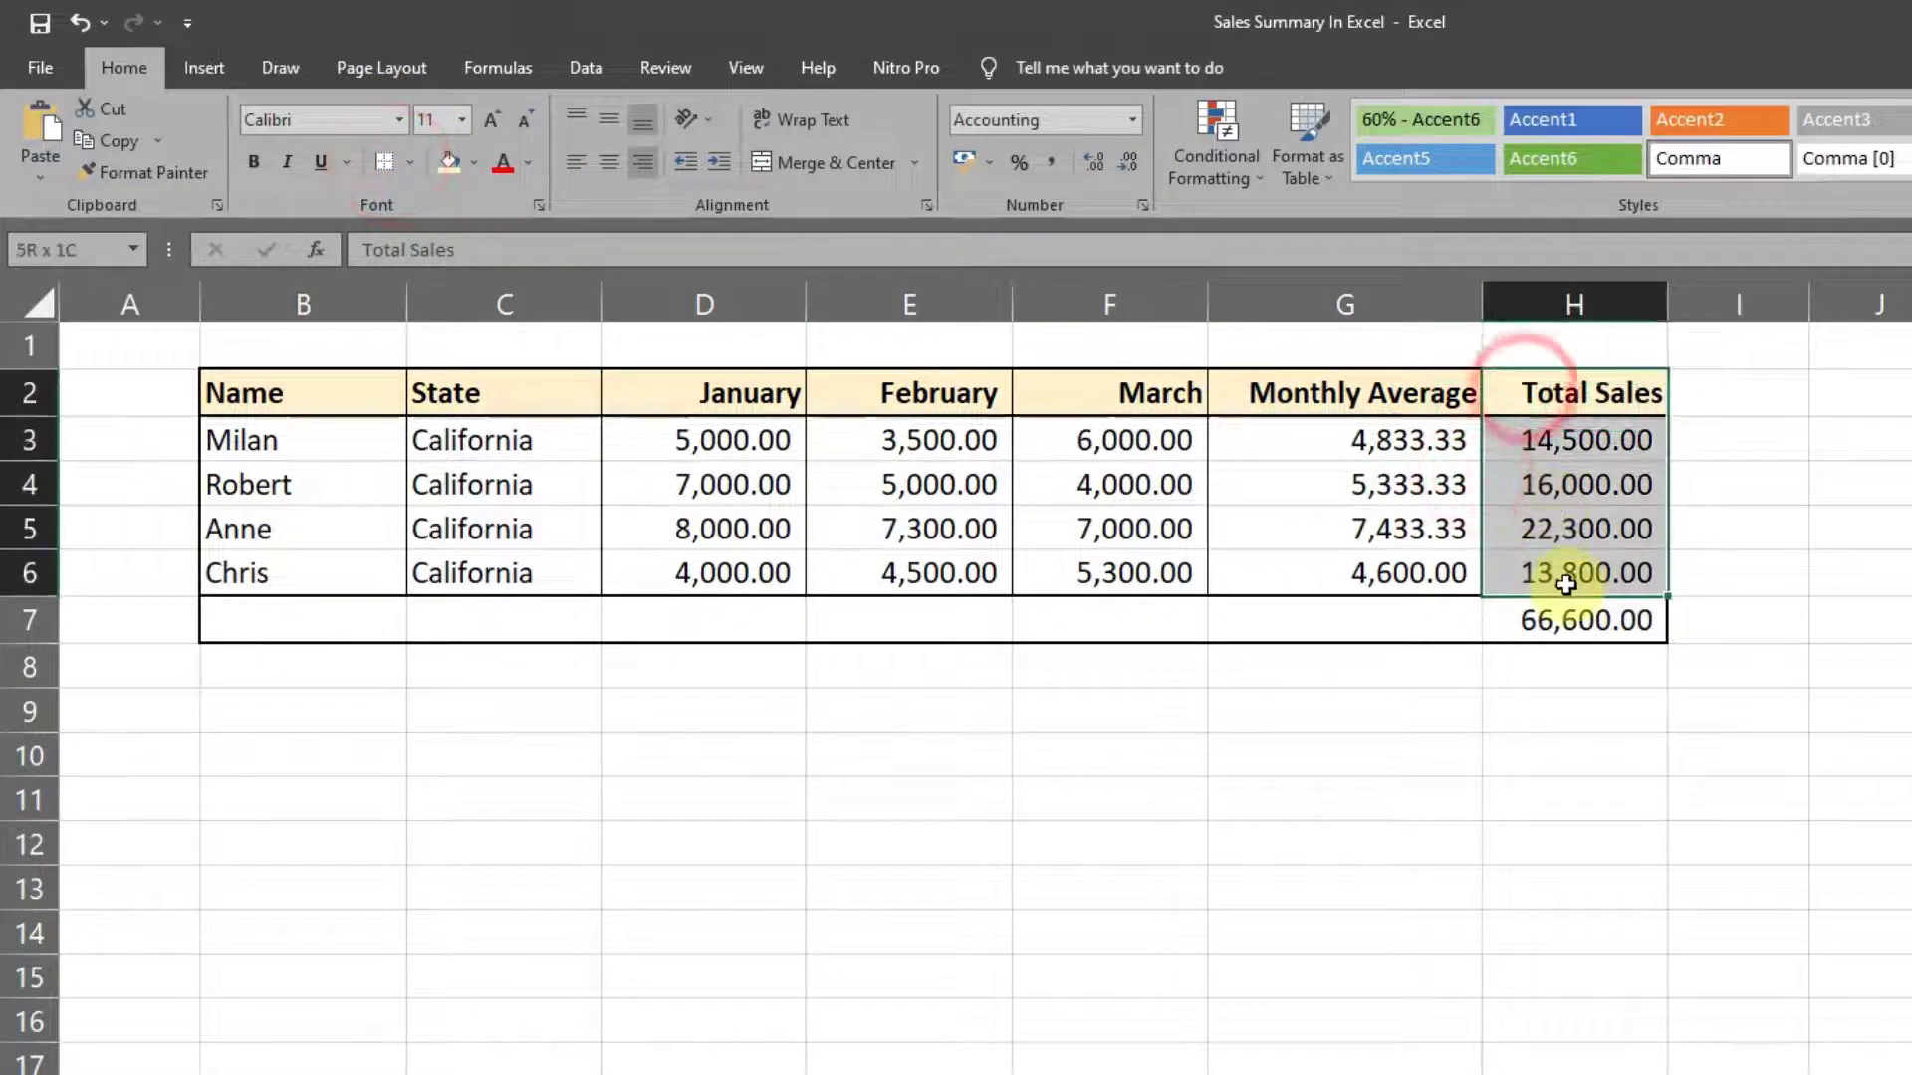
pyautogui.click(931, 501)
pyautogui.click(1152, 704)
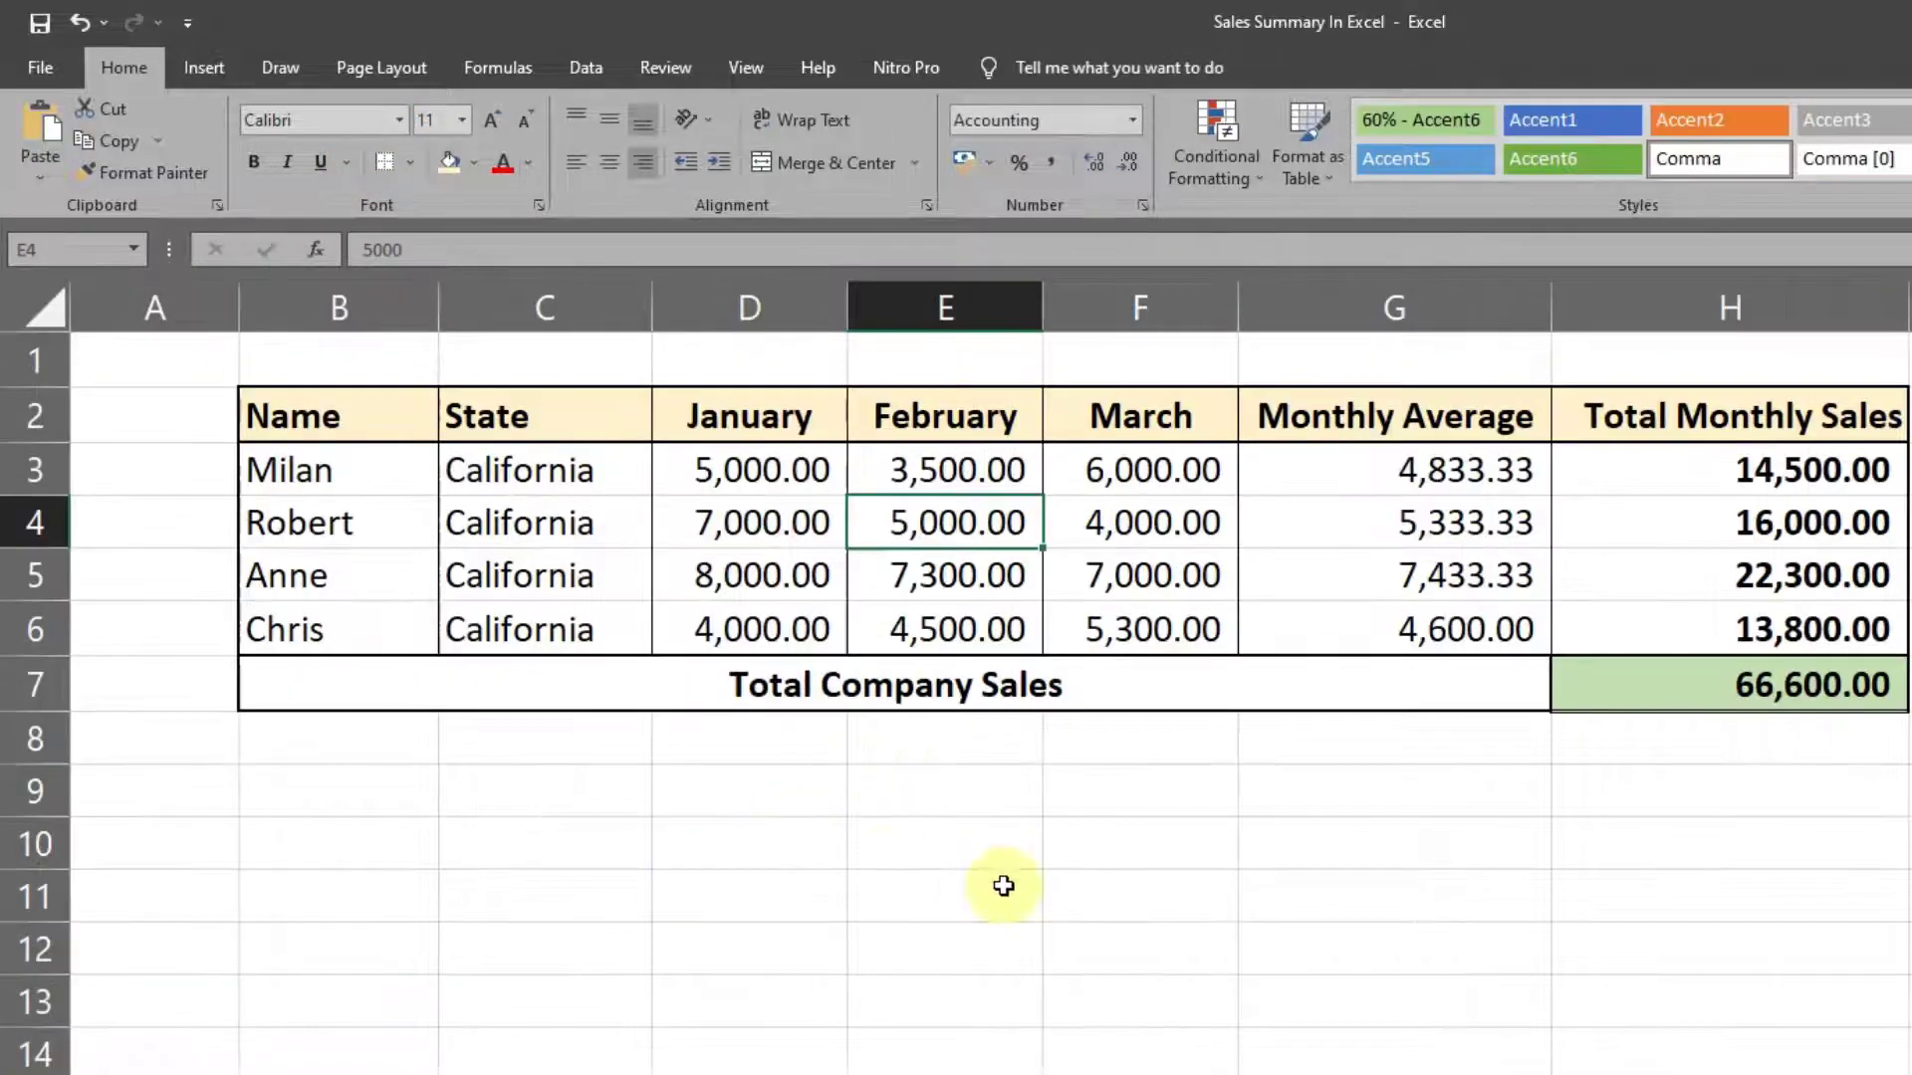
# Examine the merged Total Company Sales cell and the Total Monthly Sales column on the Final Output sheet, checking which columns the merge spans
pyautogui.click(1001, 884)
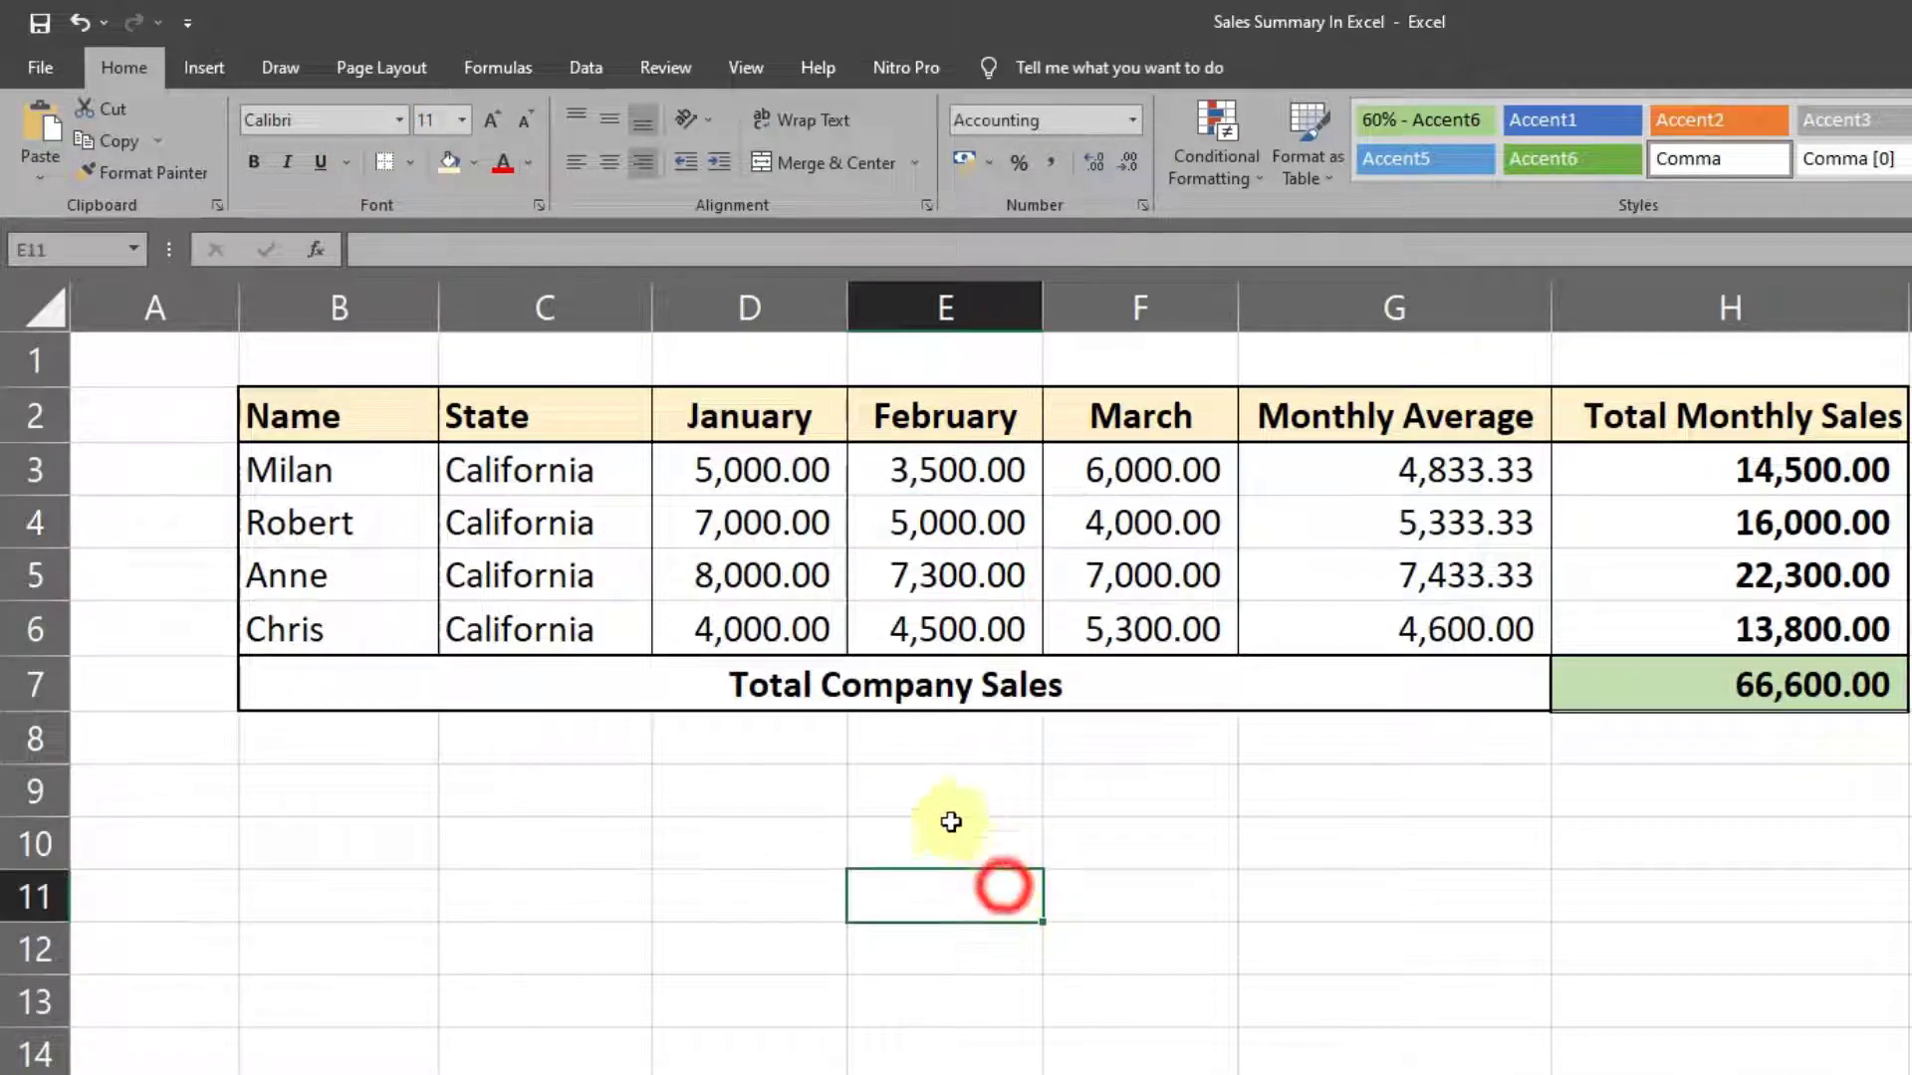
pyautogui.click(588, 671)
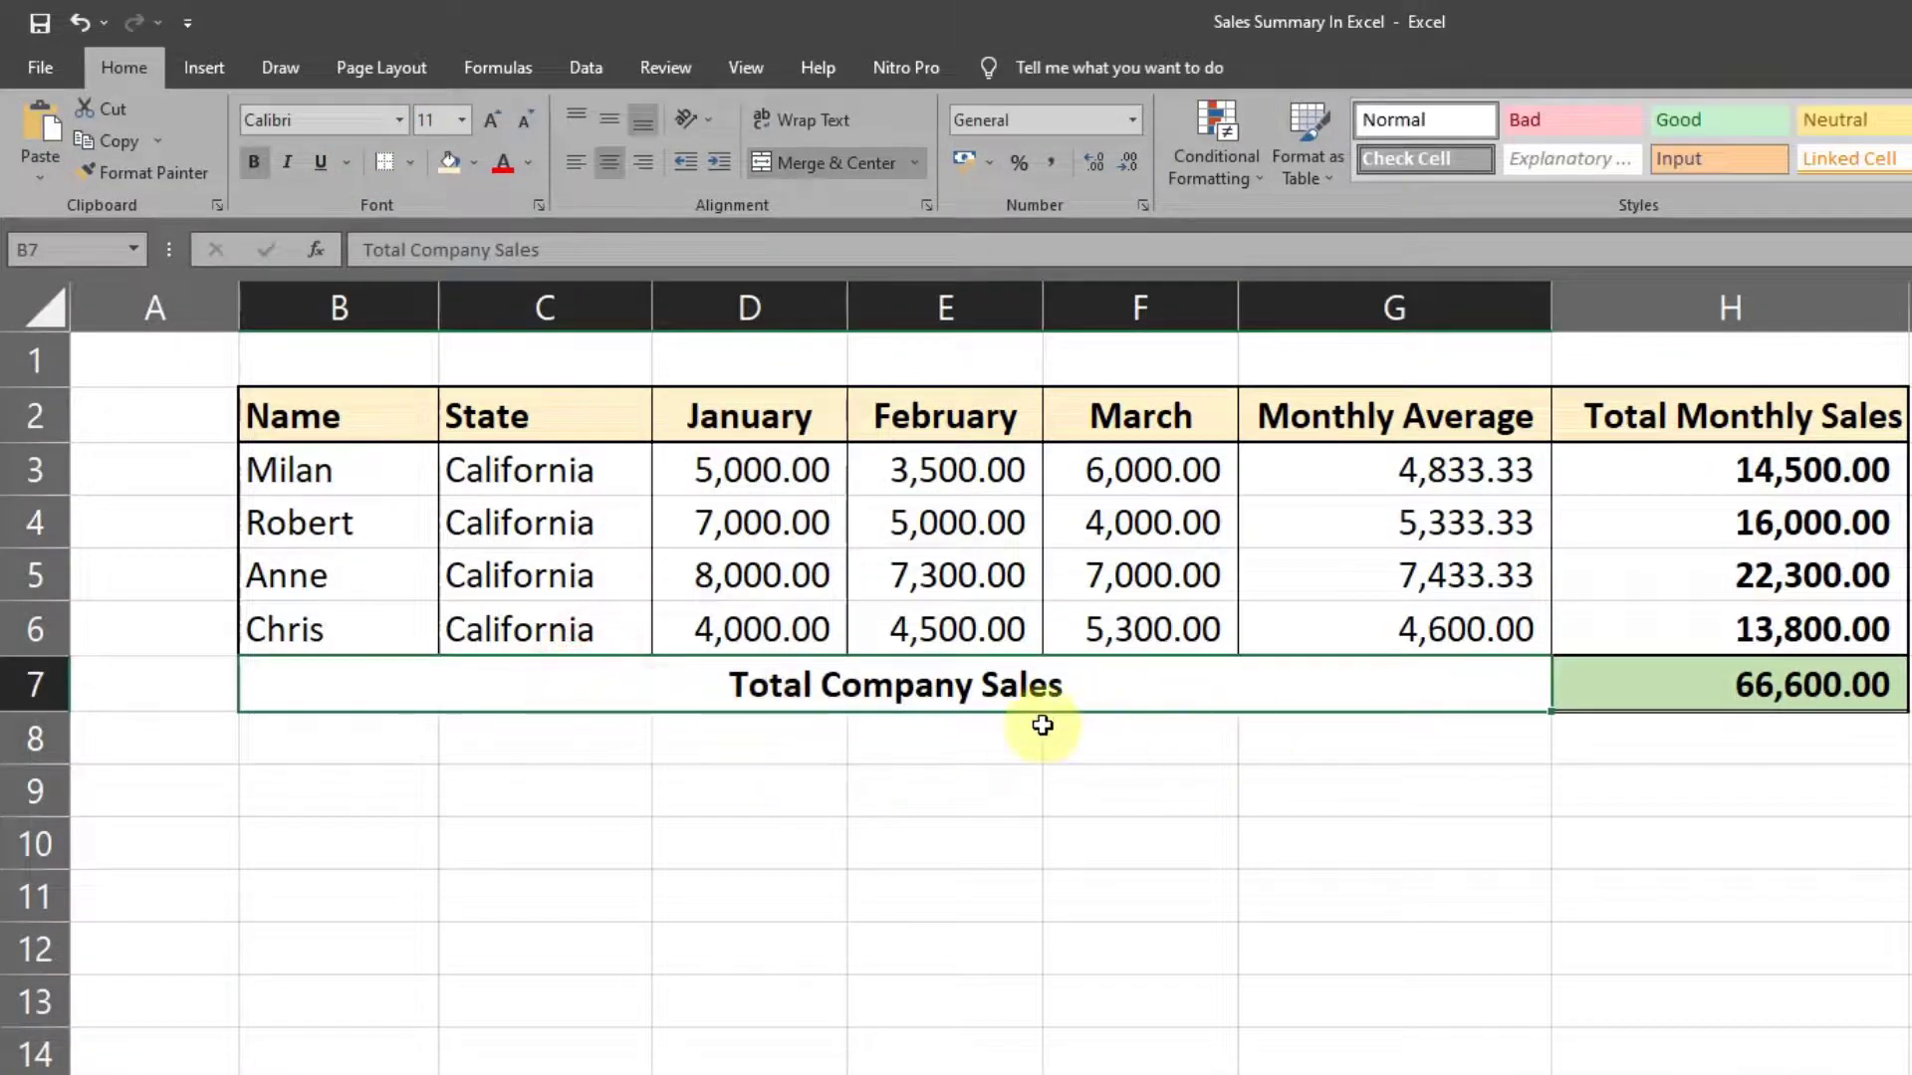
pyautogui.click(1796, 926)
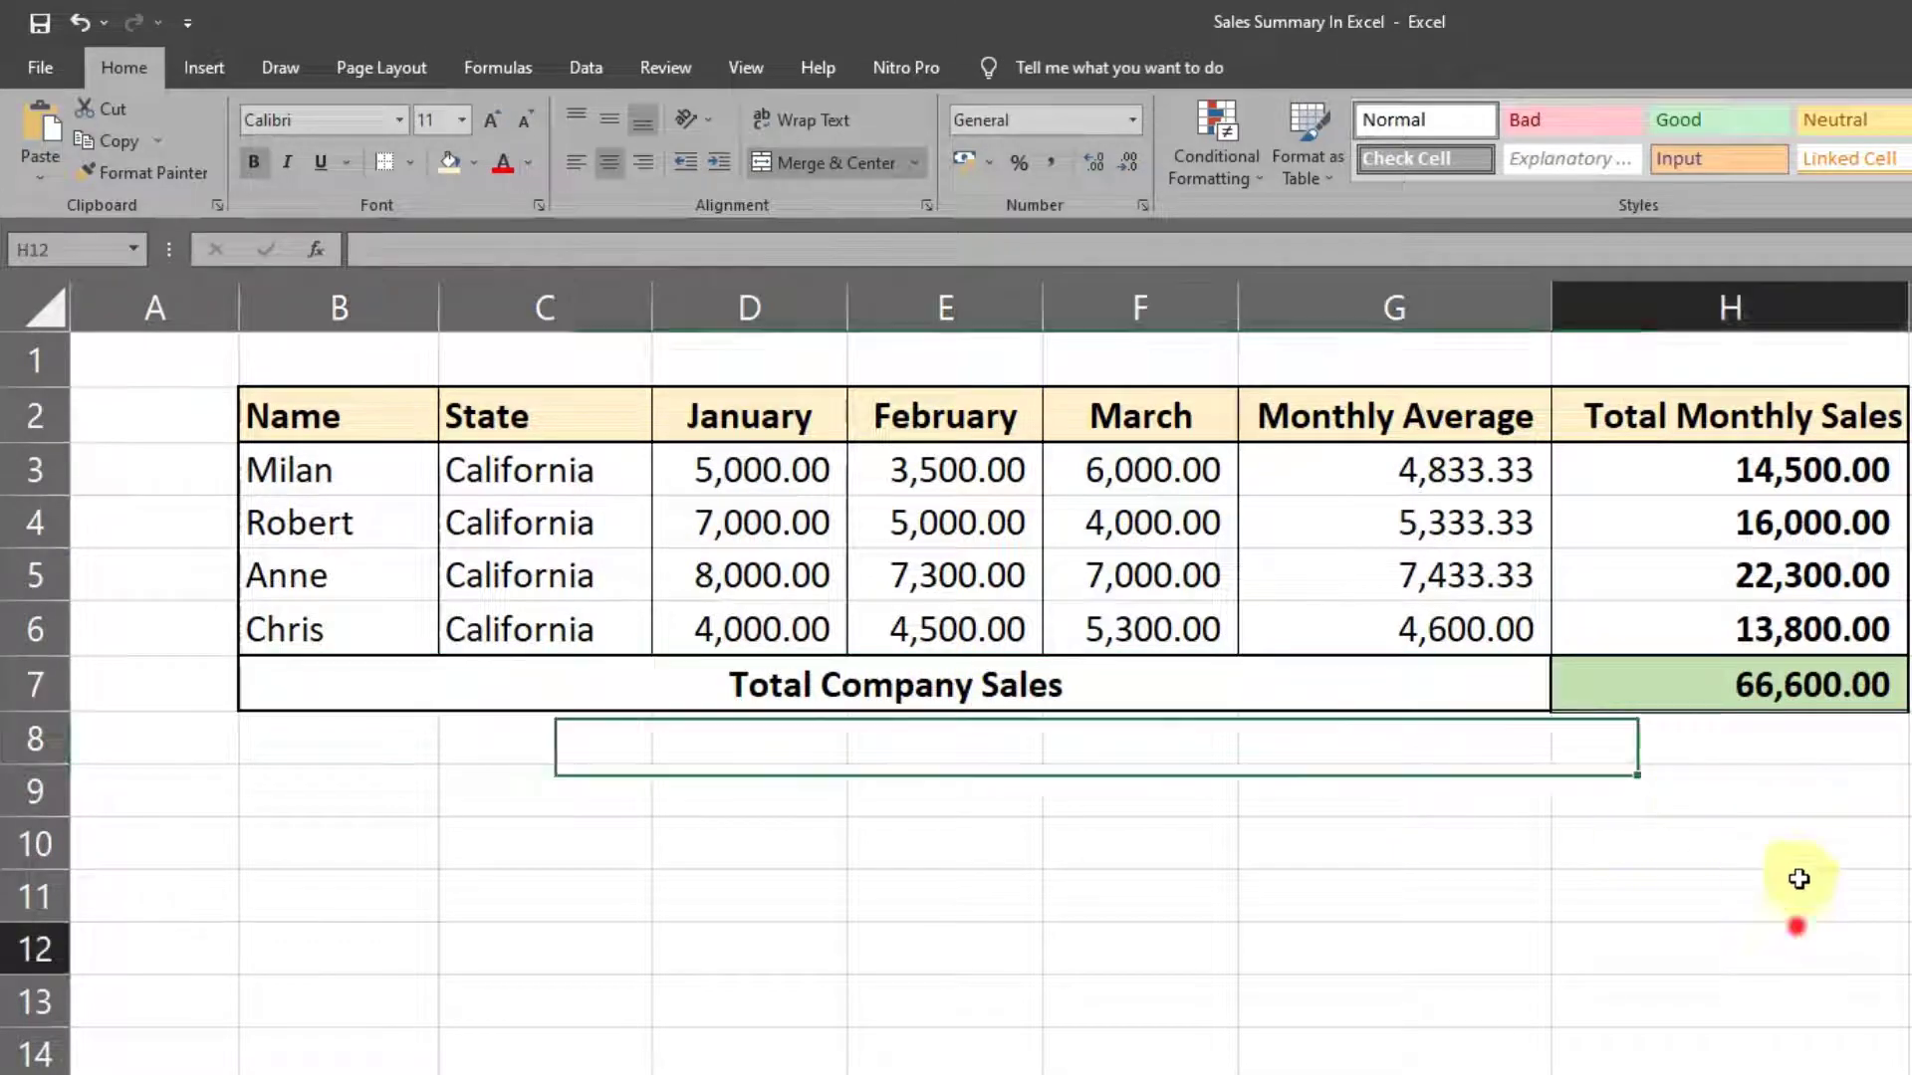
pyautogui.moveTo(1749, 426); pyautogui.dragTo(1801, 735)
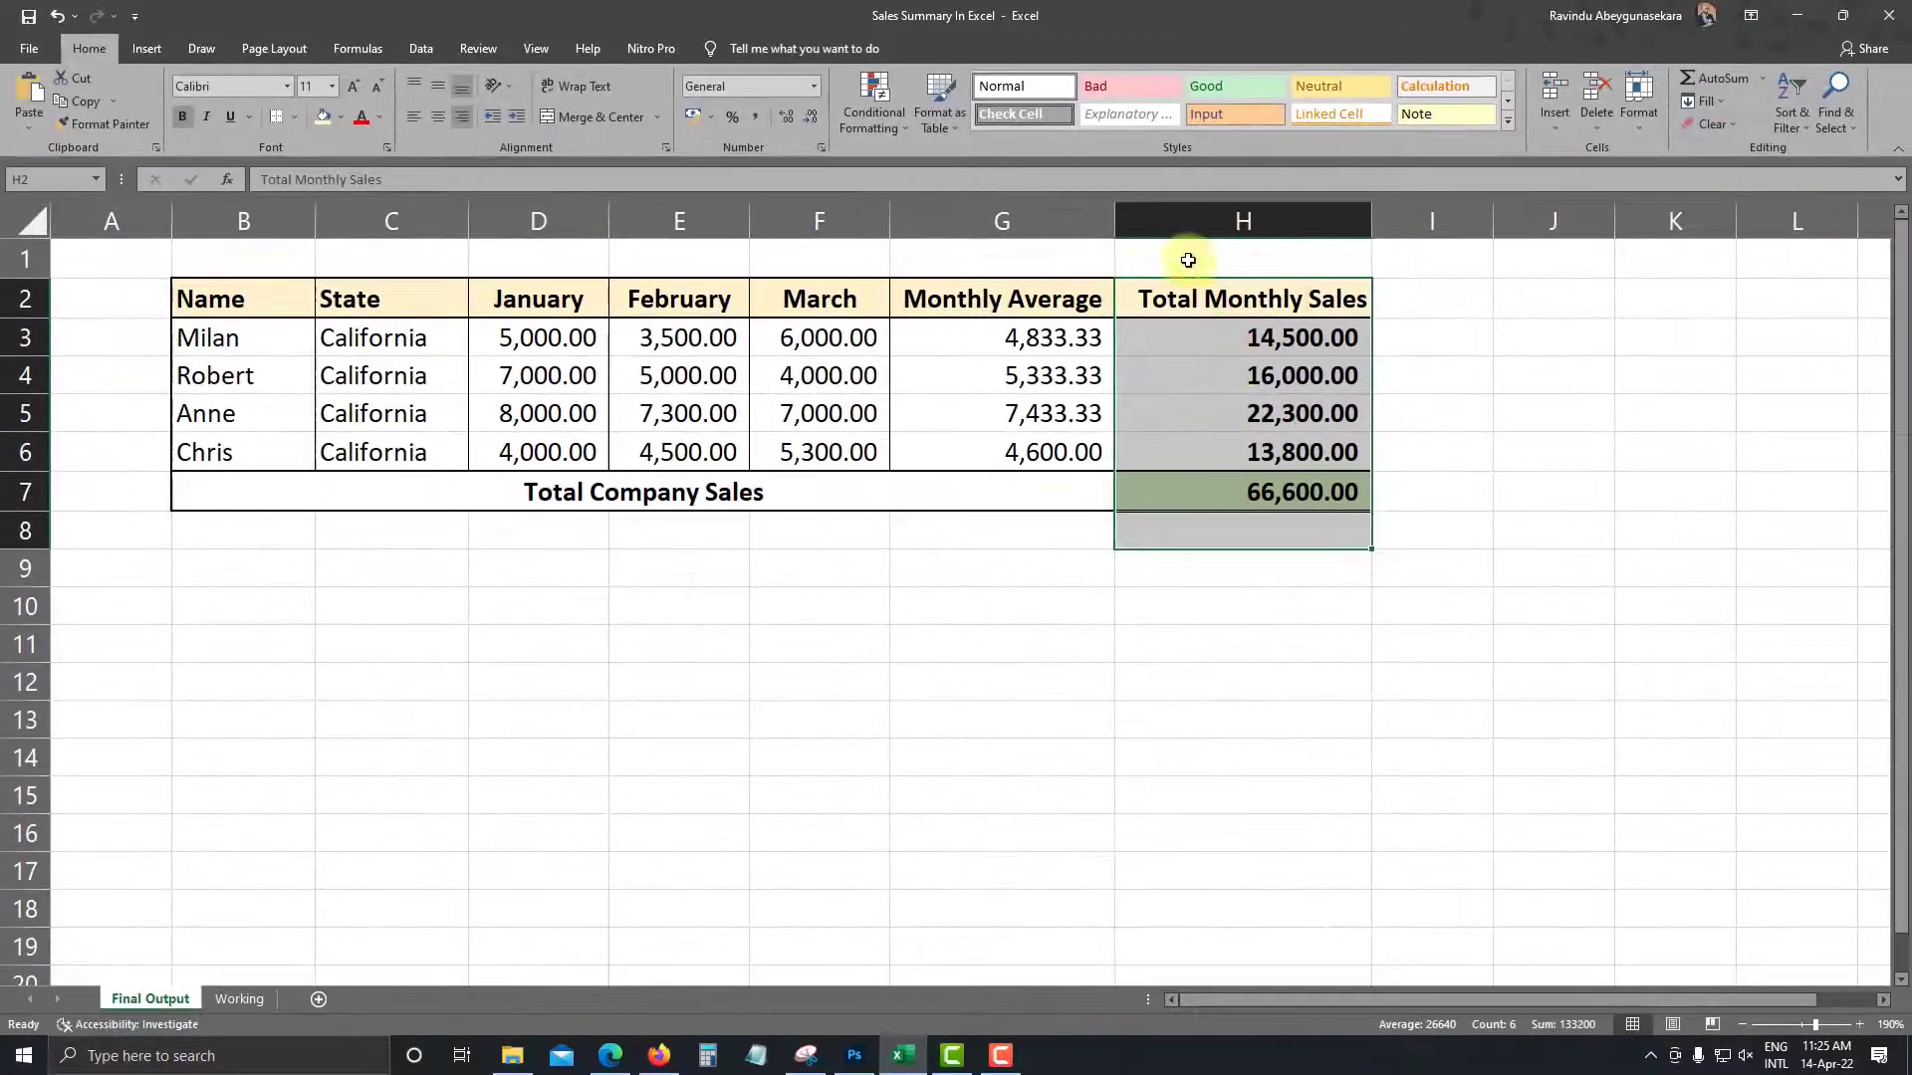
pyautogui.click(562, 370)
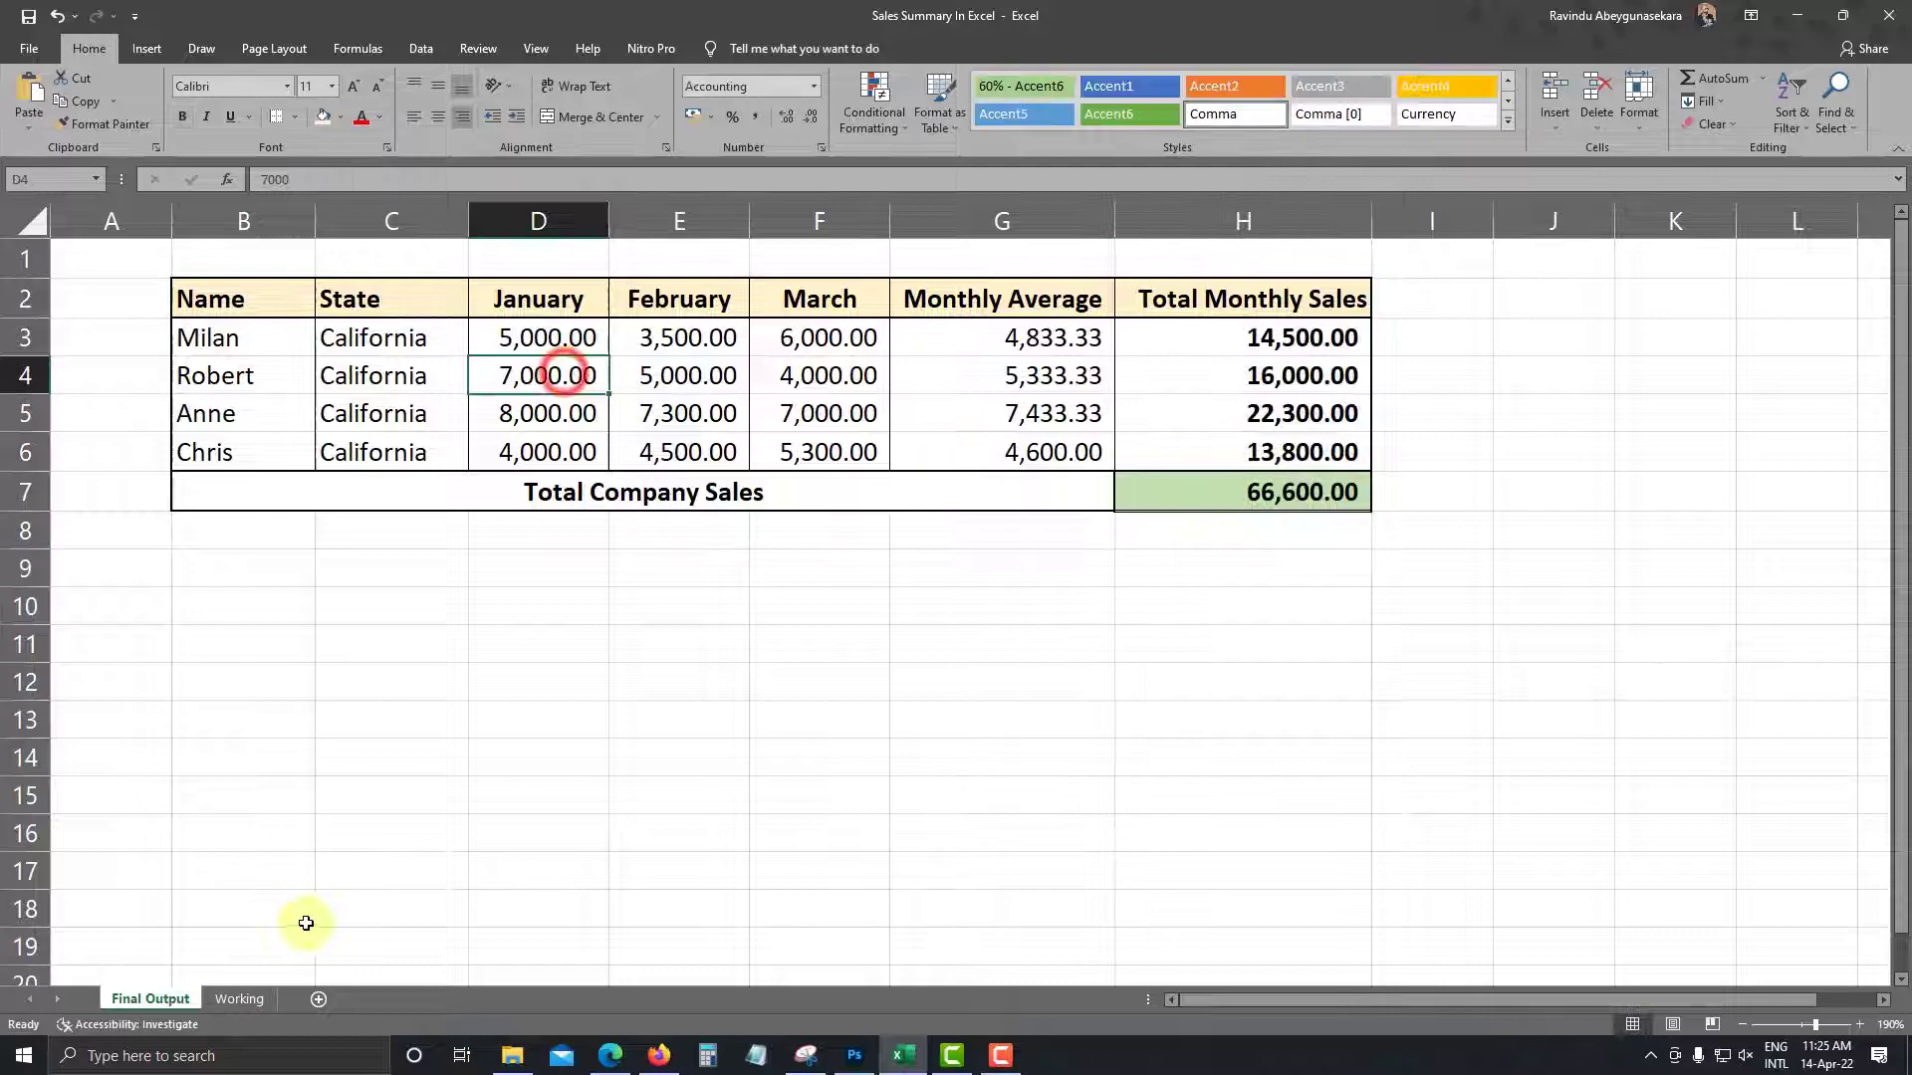
pyautogui.click(244, 998)
pyautogui.click(157, 998)
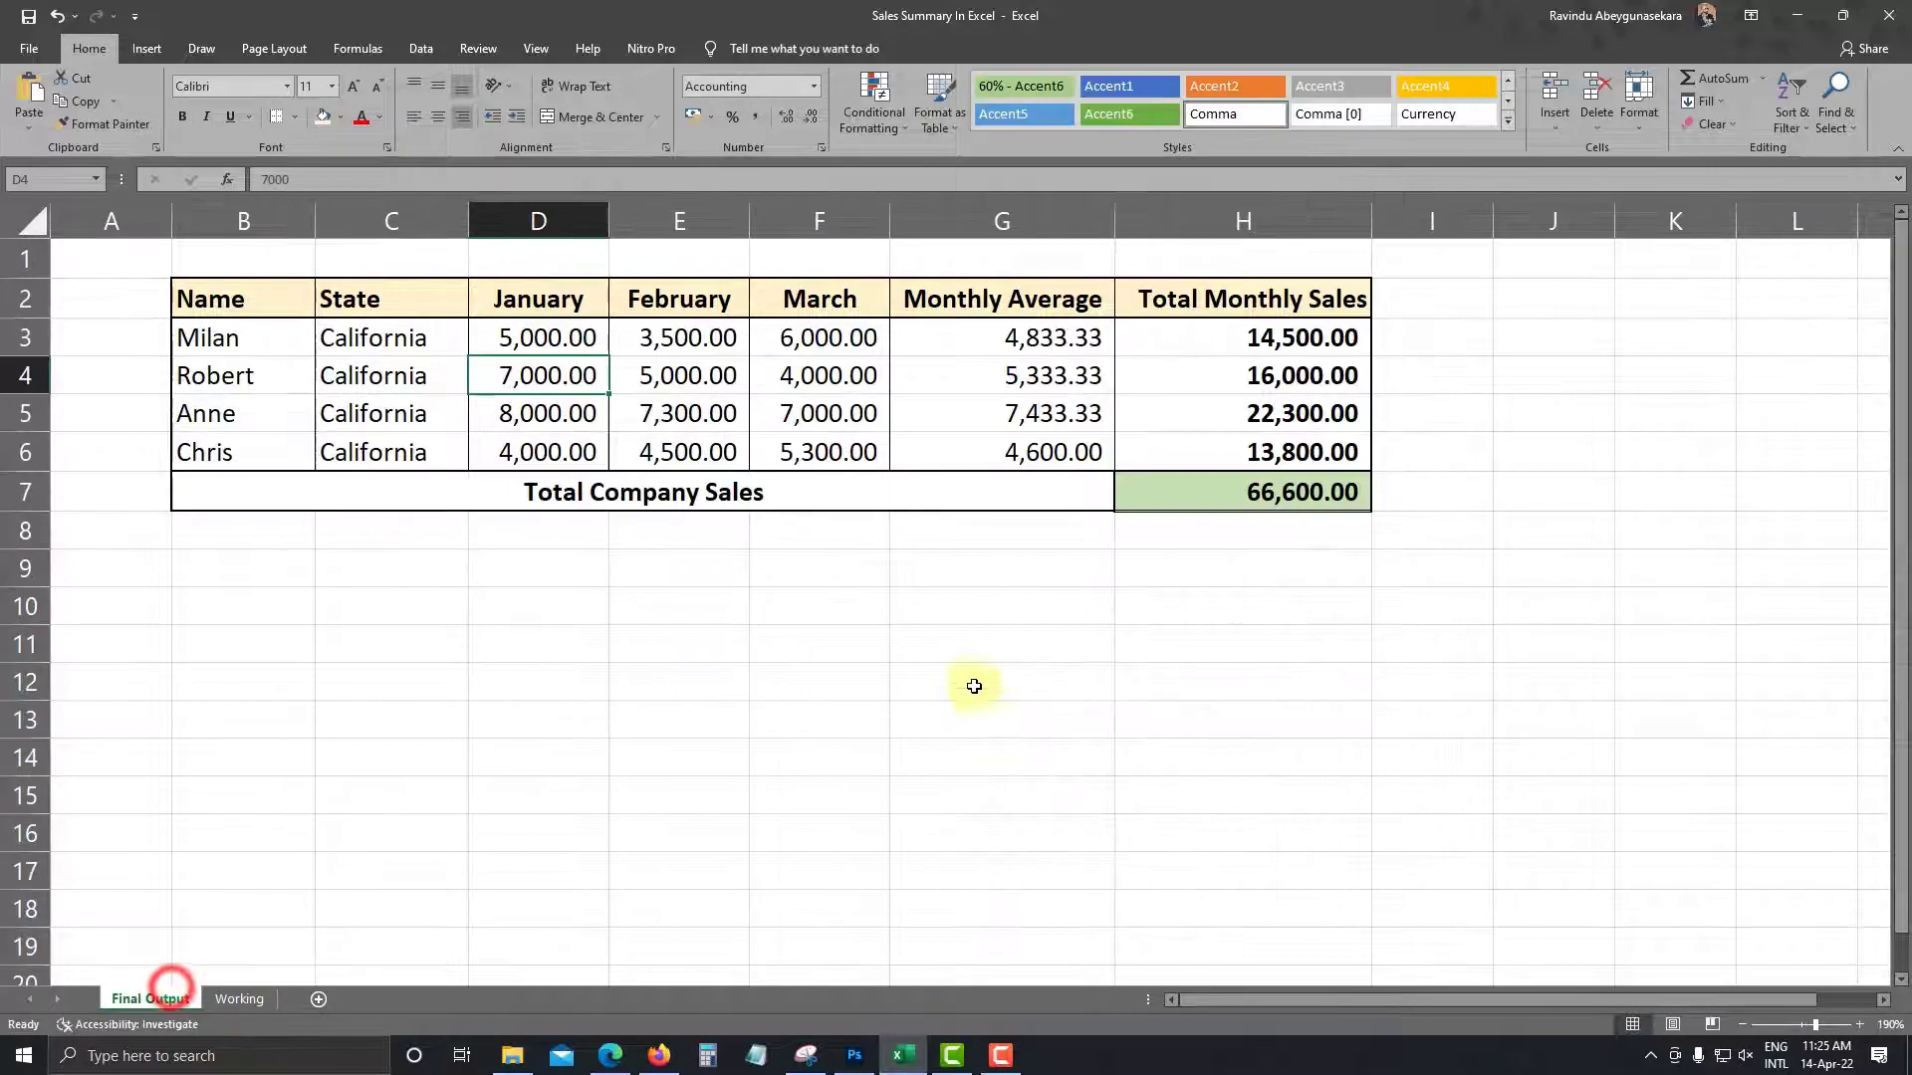
pyautogui.click(973, 685)
pyautogui.click(628, 488)
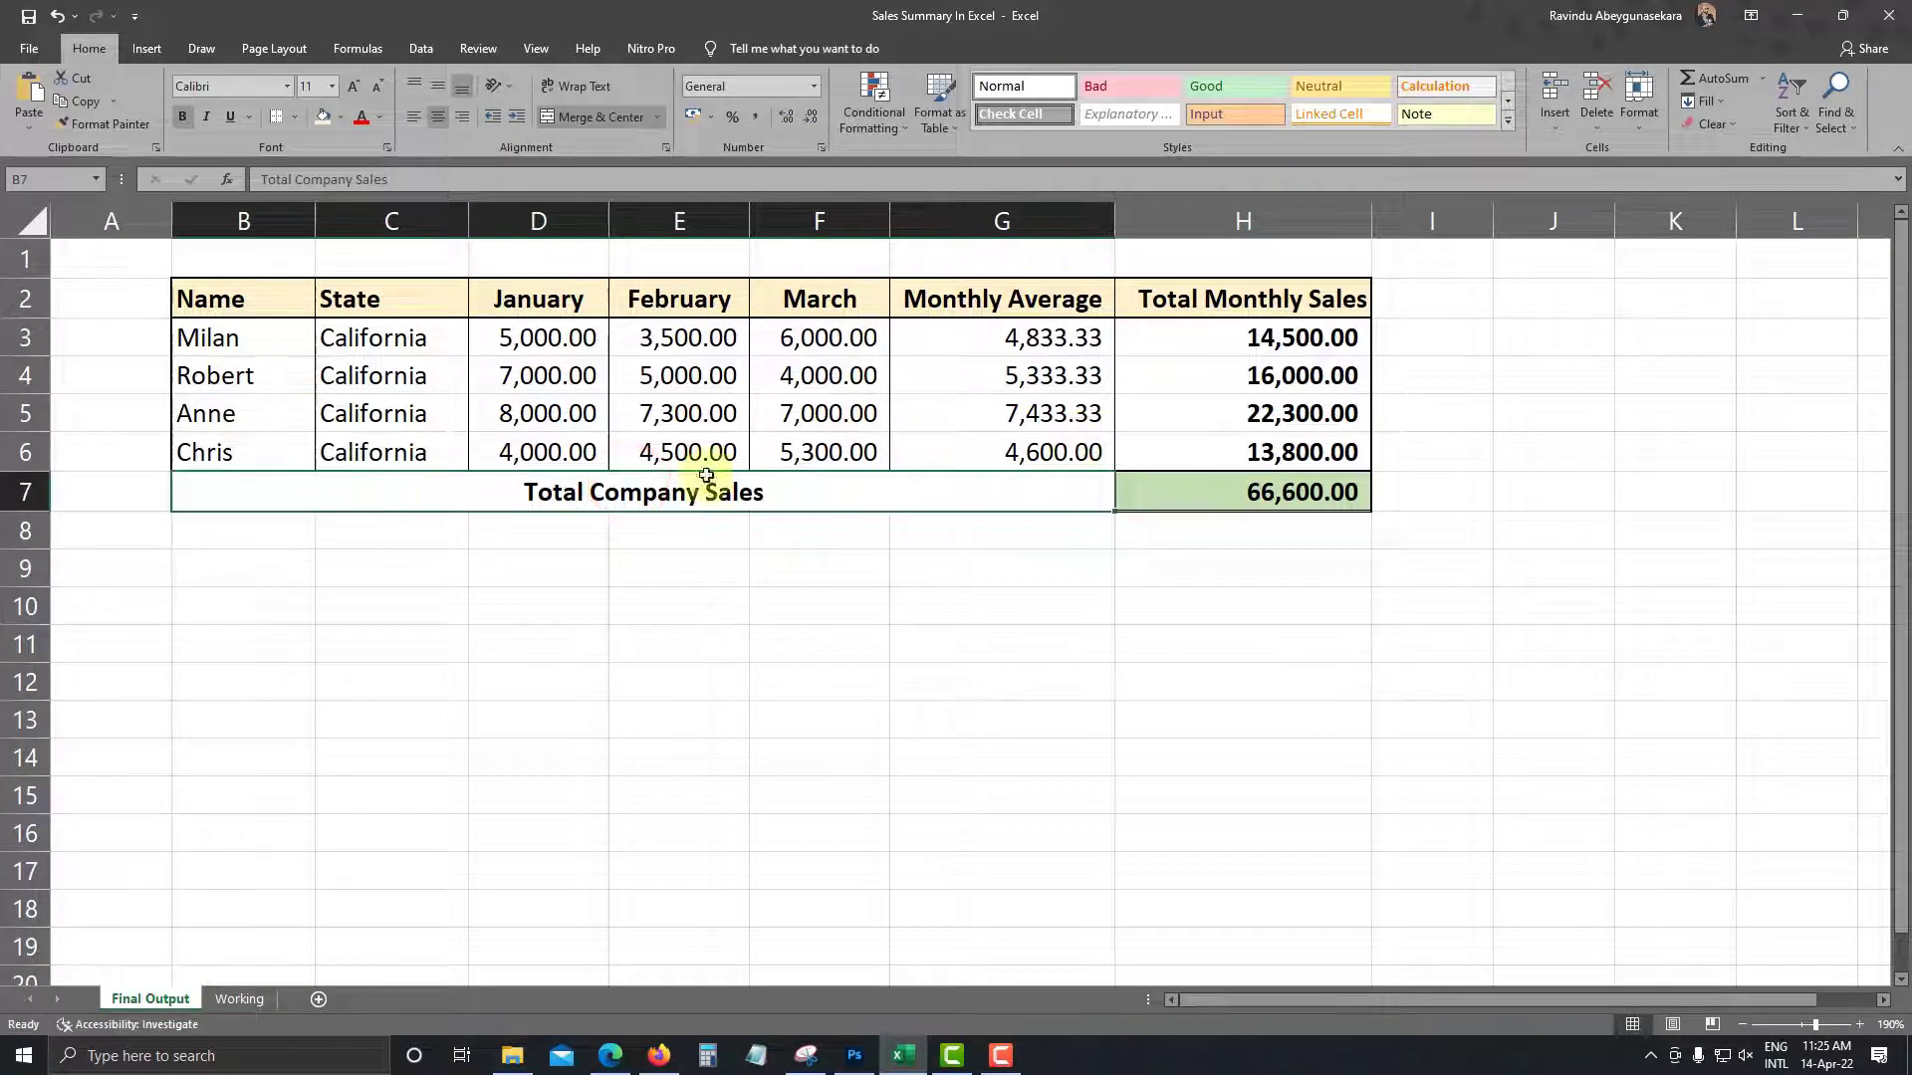
pyautogui.click(249, 220)
pyautogui.click(1054, 214)
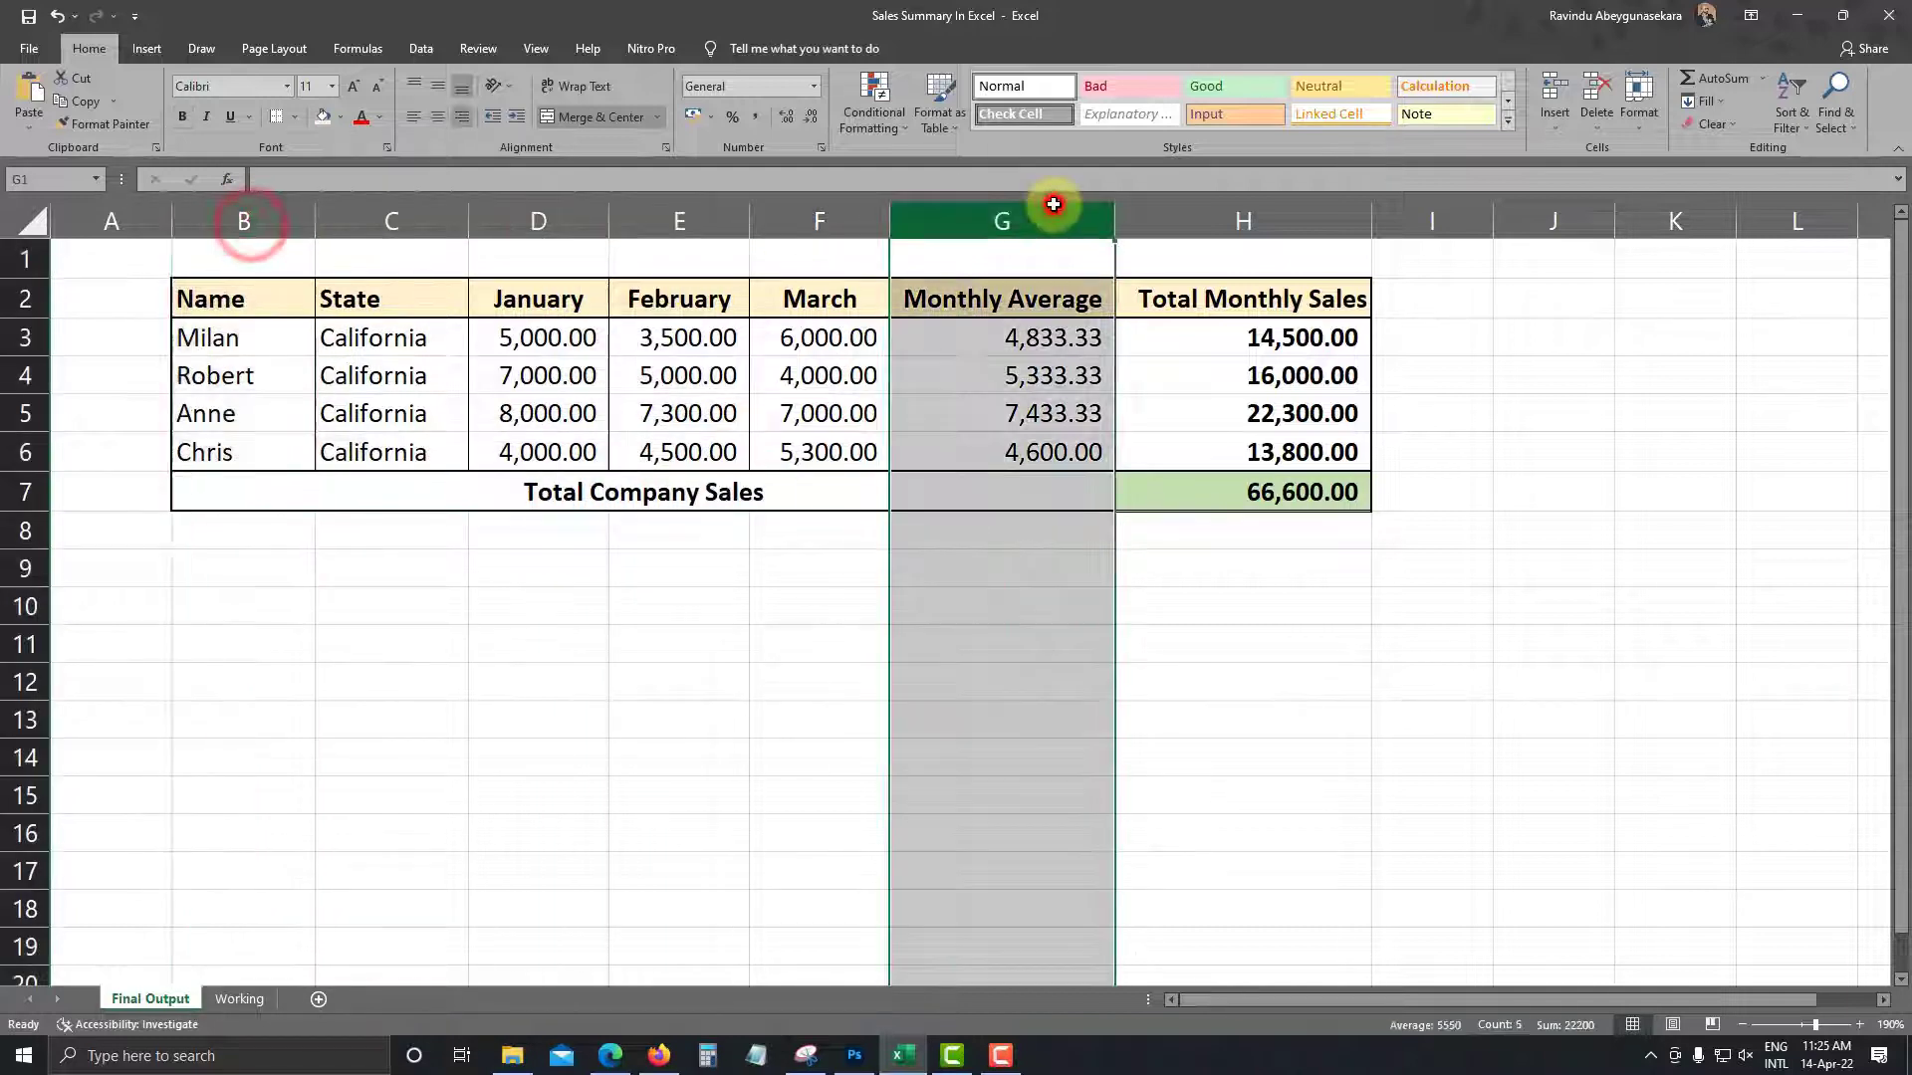
pyautogui.click(348, 513)
pyautogui.click(439, 475)
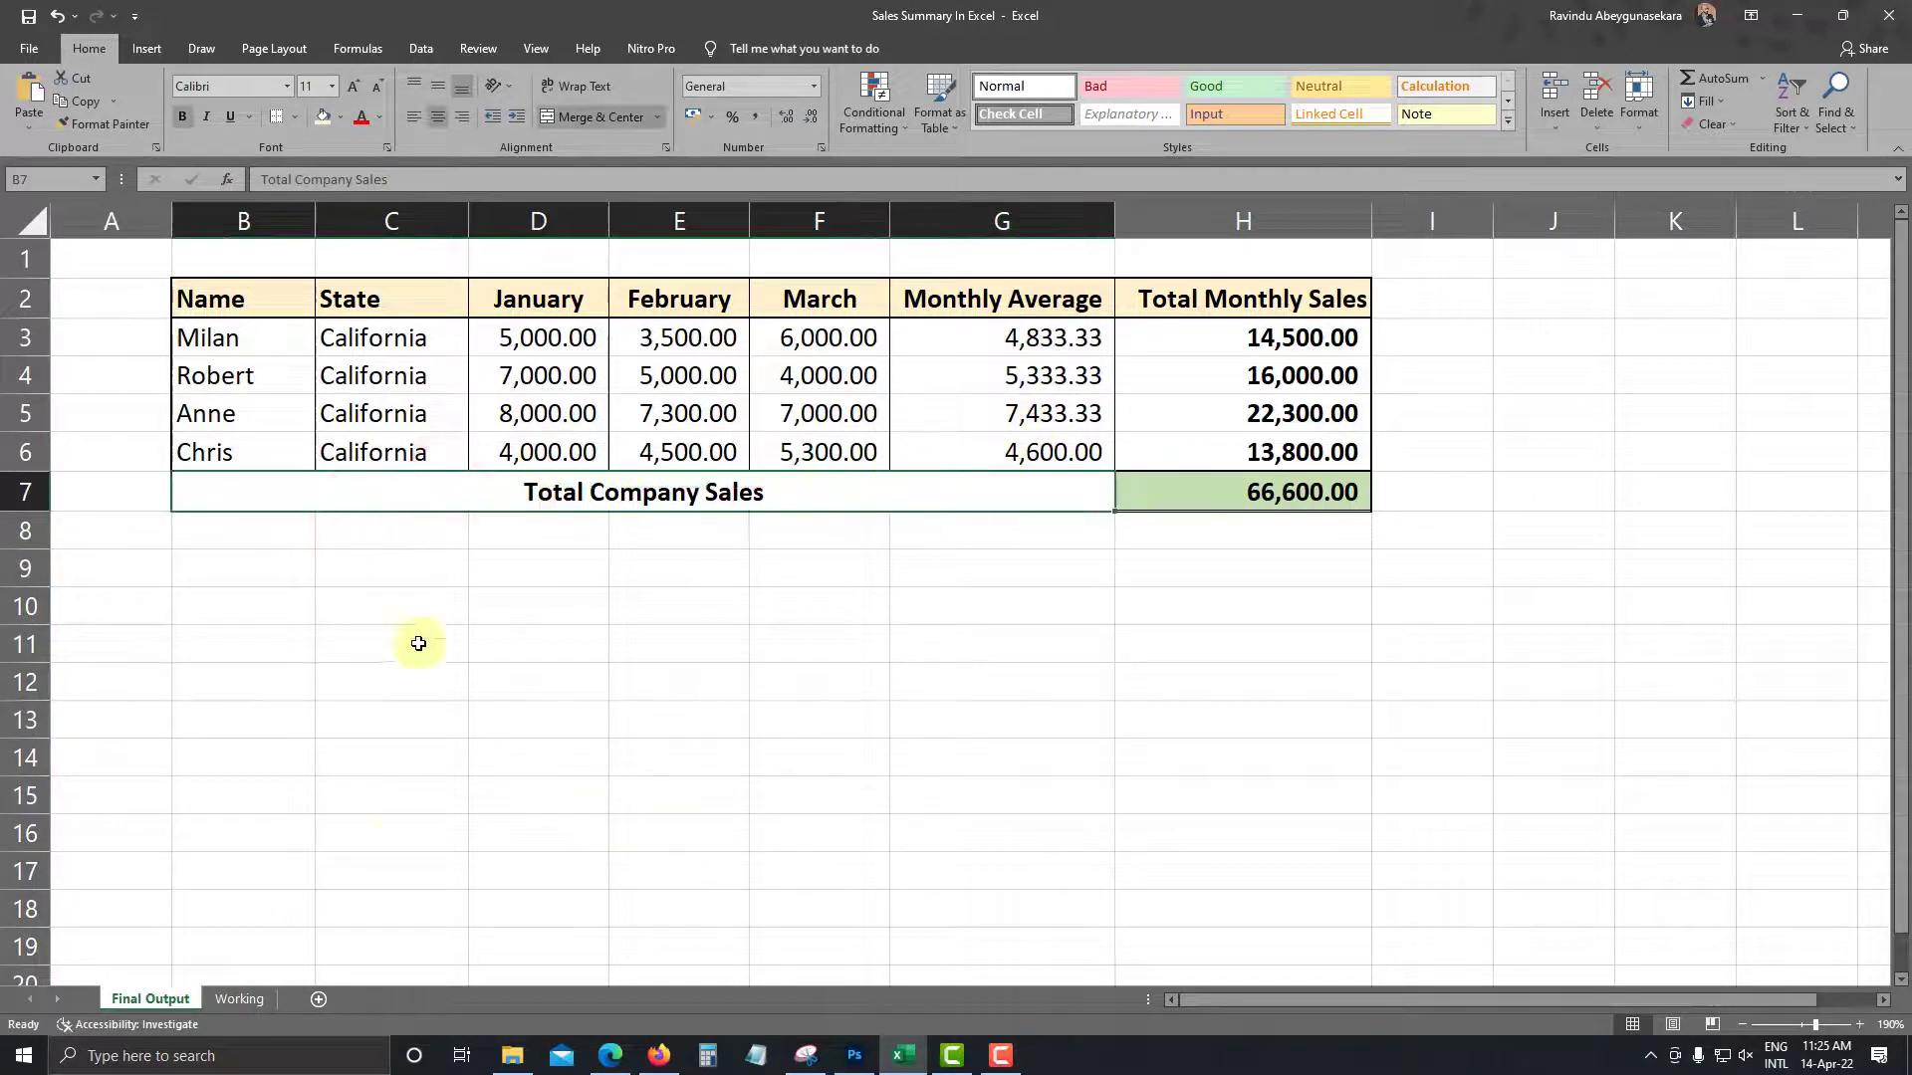
# Merge and center cells B7:G7 in the total row of the Working sheet
pyautogui.click(237, 999)
pyautogui.click(858, 550)
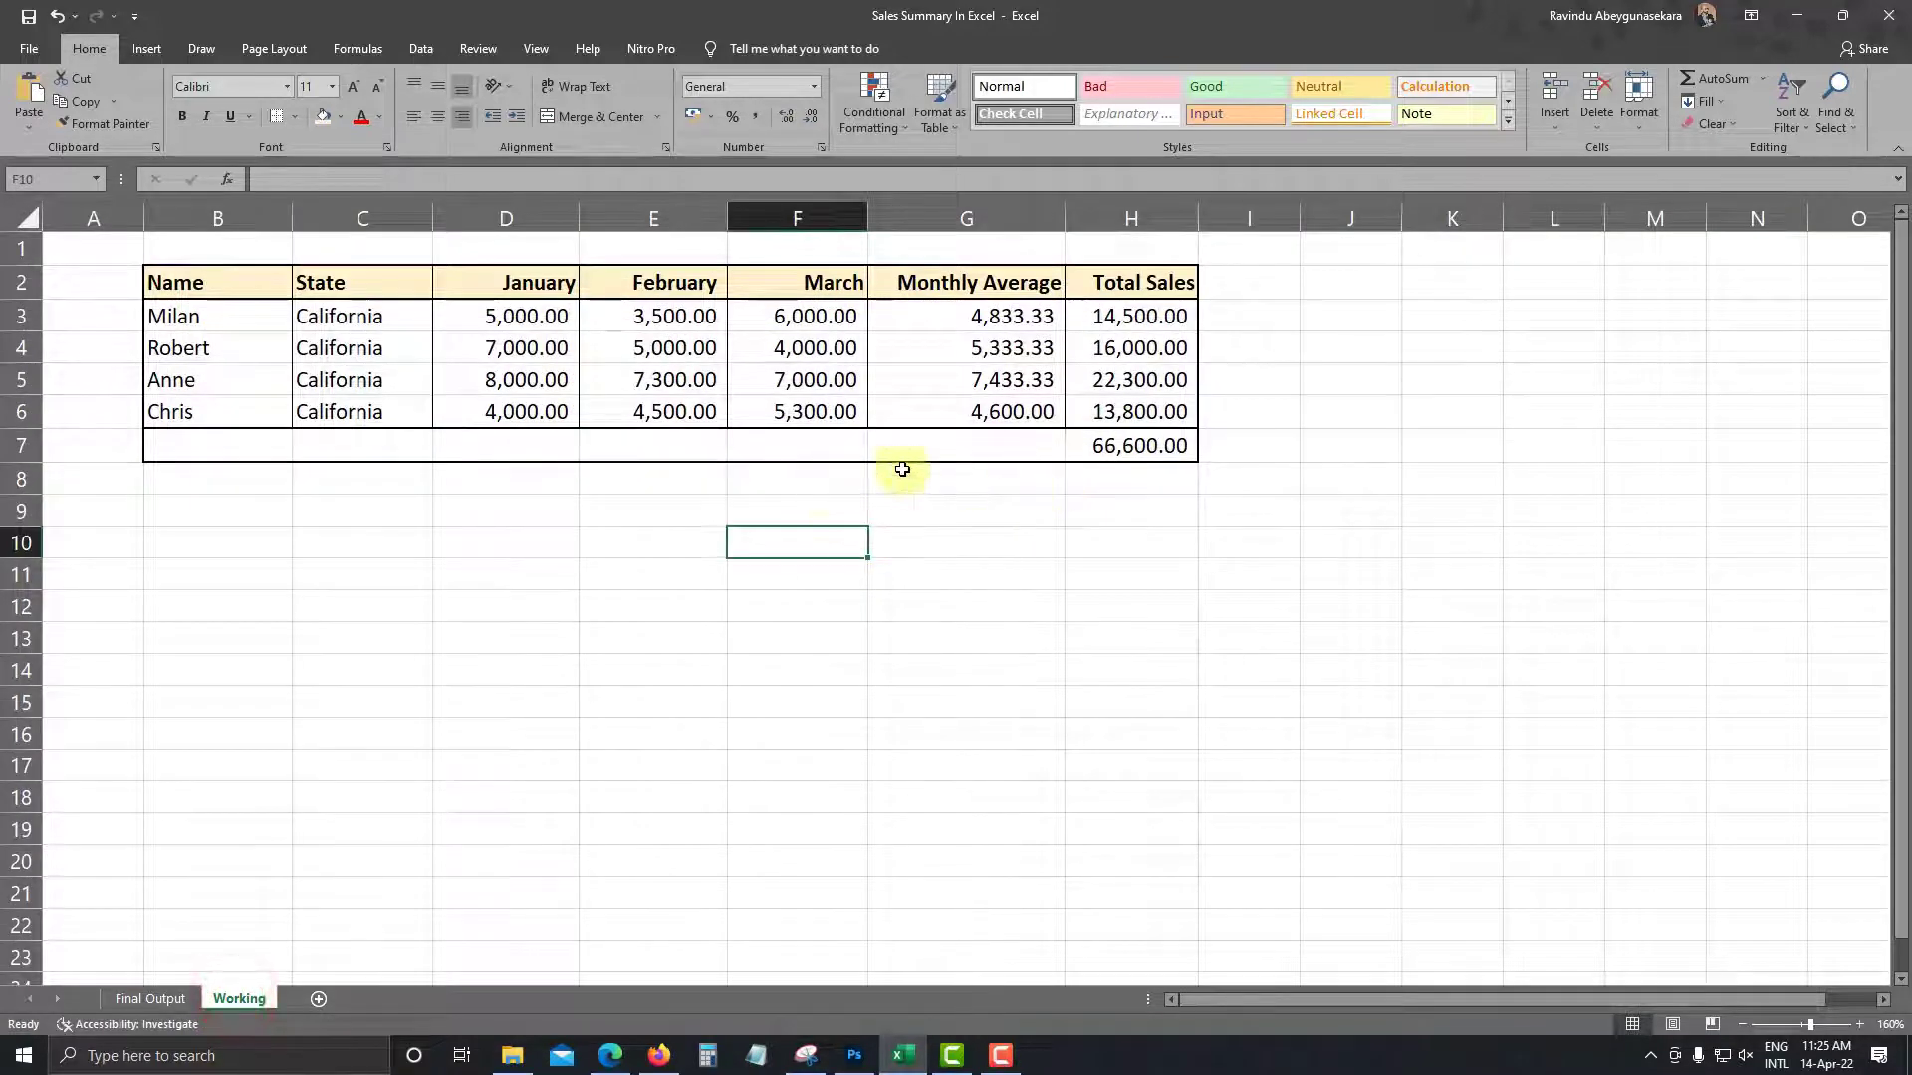
pyautogui.moveTo(925, 447); pyautogui.dragTo(180, 458)
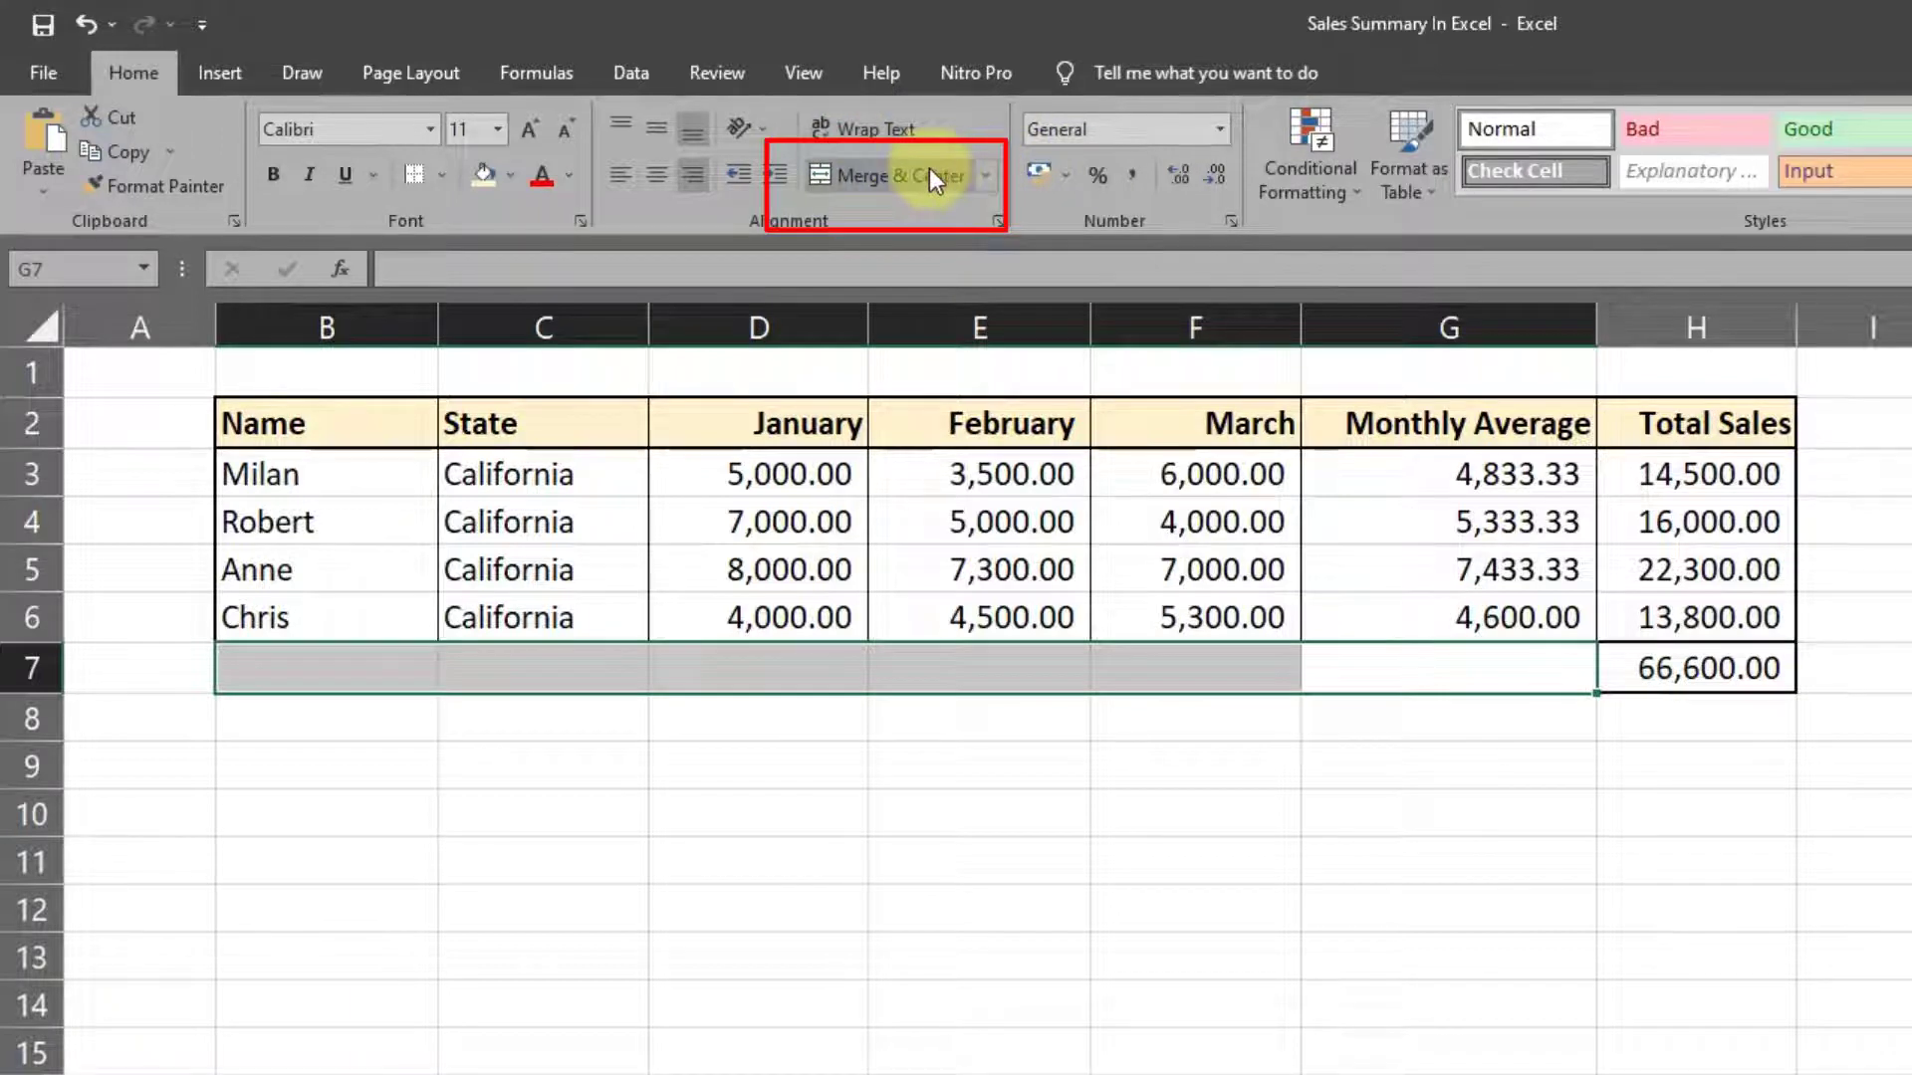
pyautogui.click(989, 181)
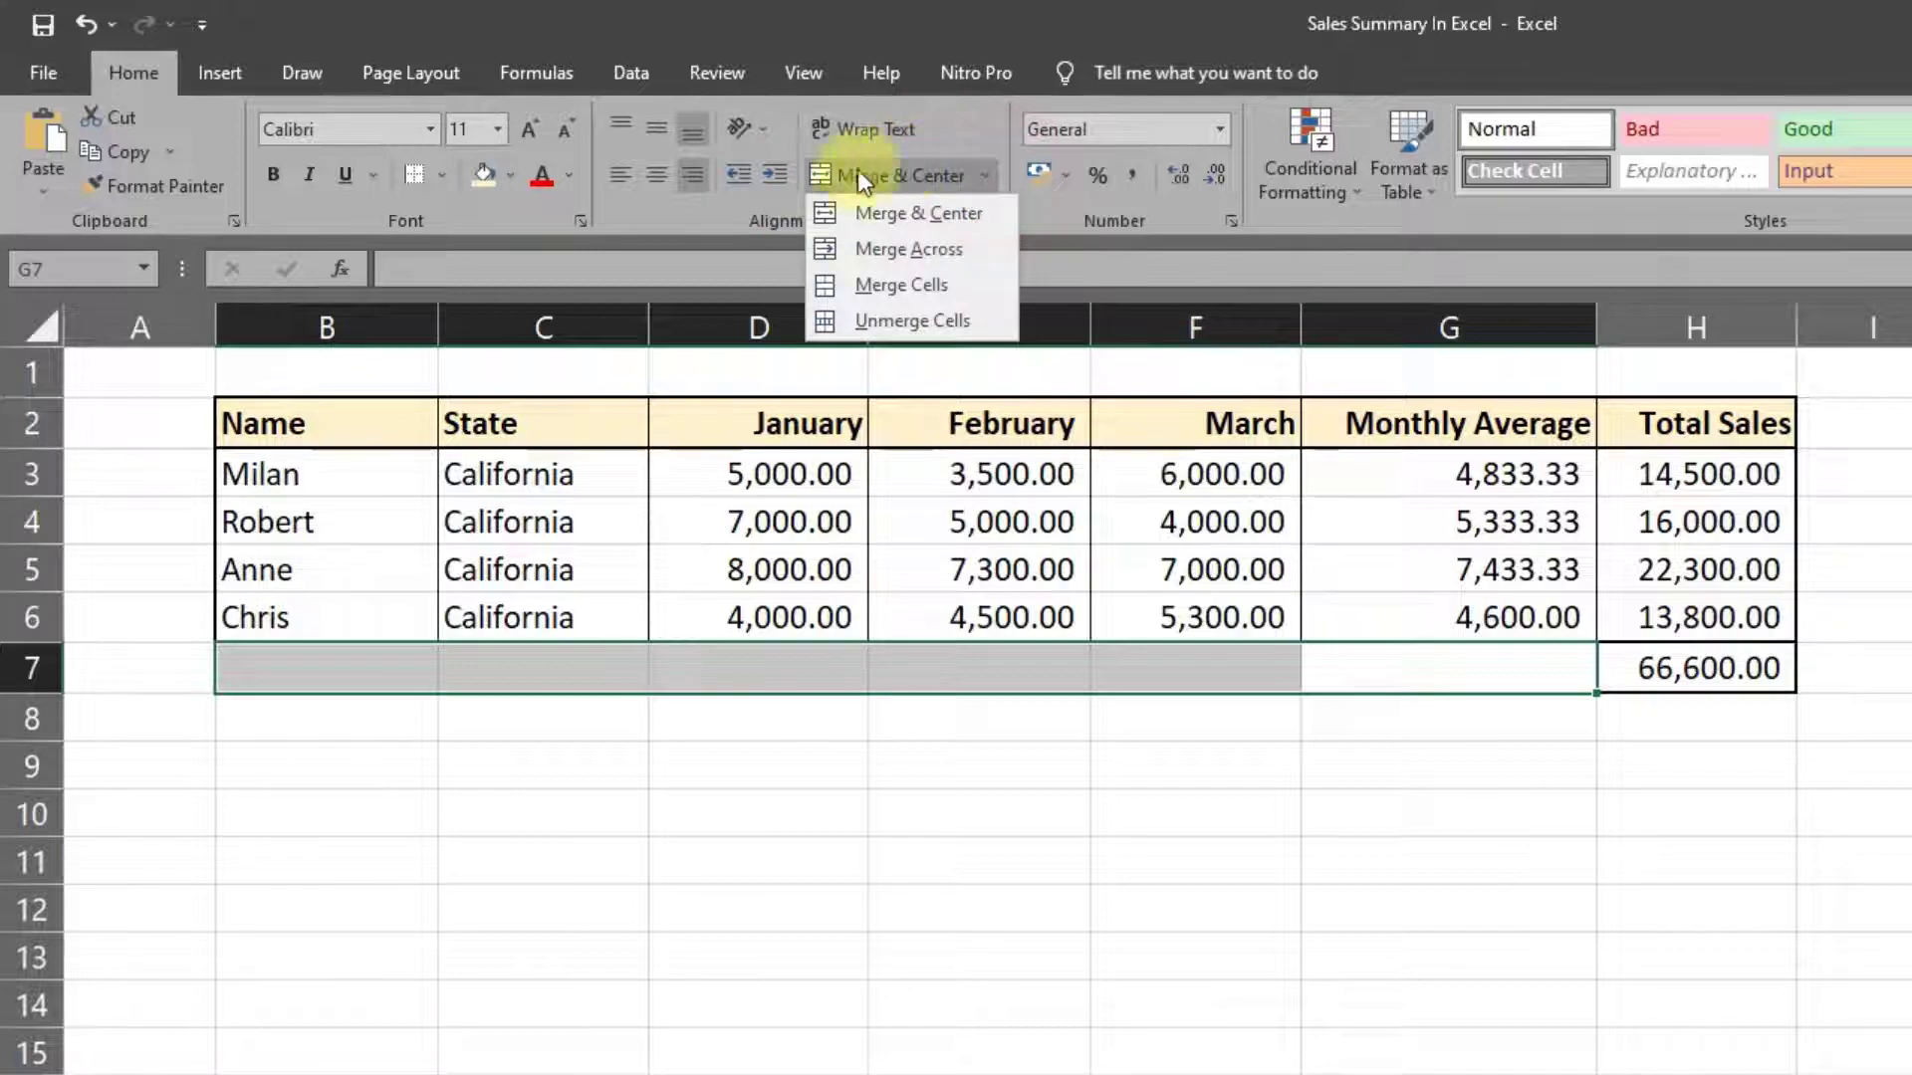
pyautogui.click(827, 175)
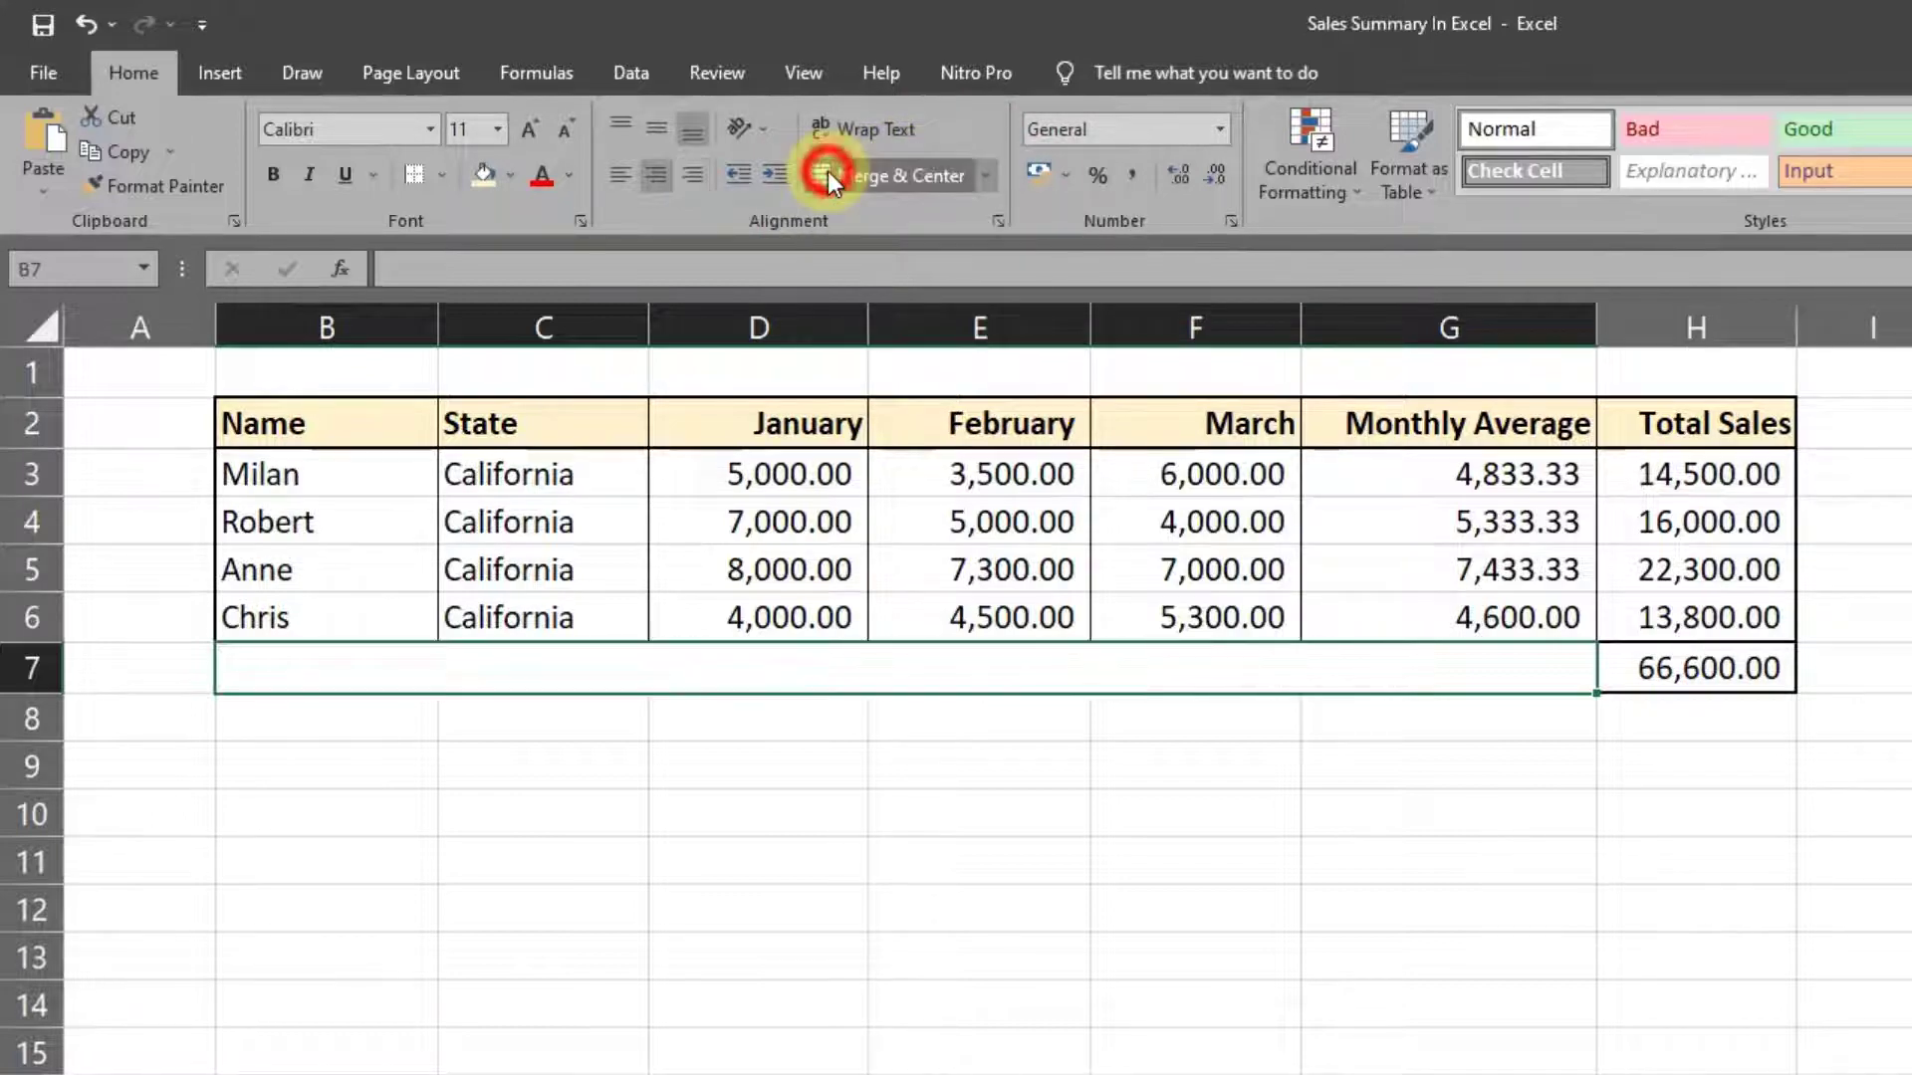
pyautogui.click(1460, 964)
pyautogui.click(1250, 637)
pyautogui.click(1252, 655)
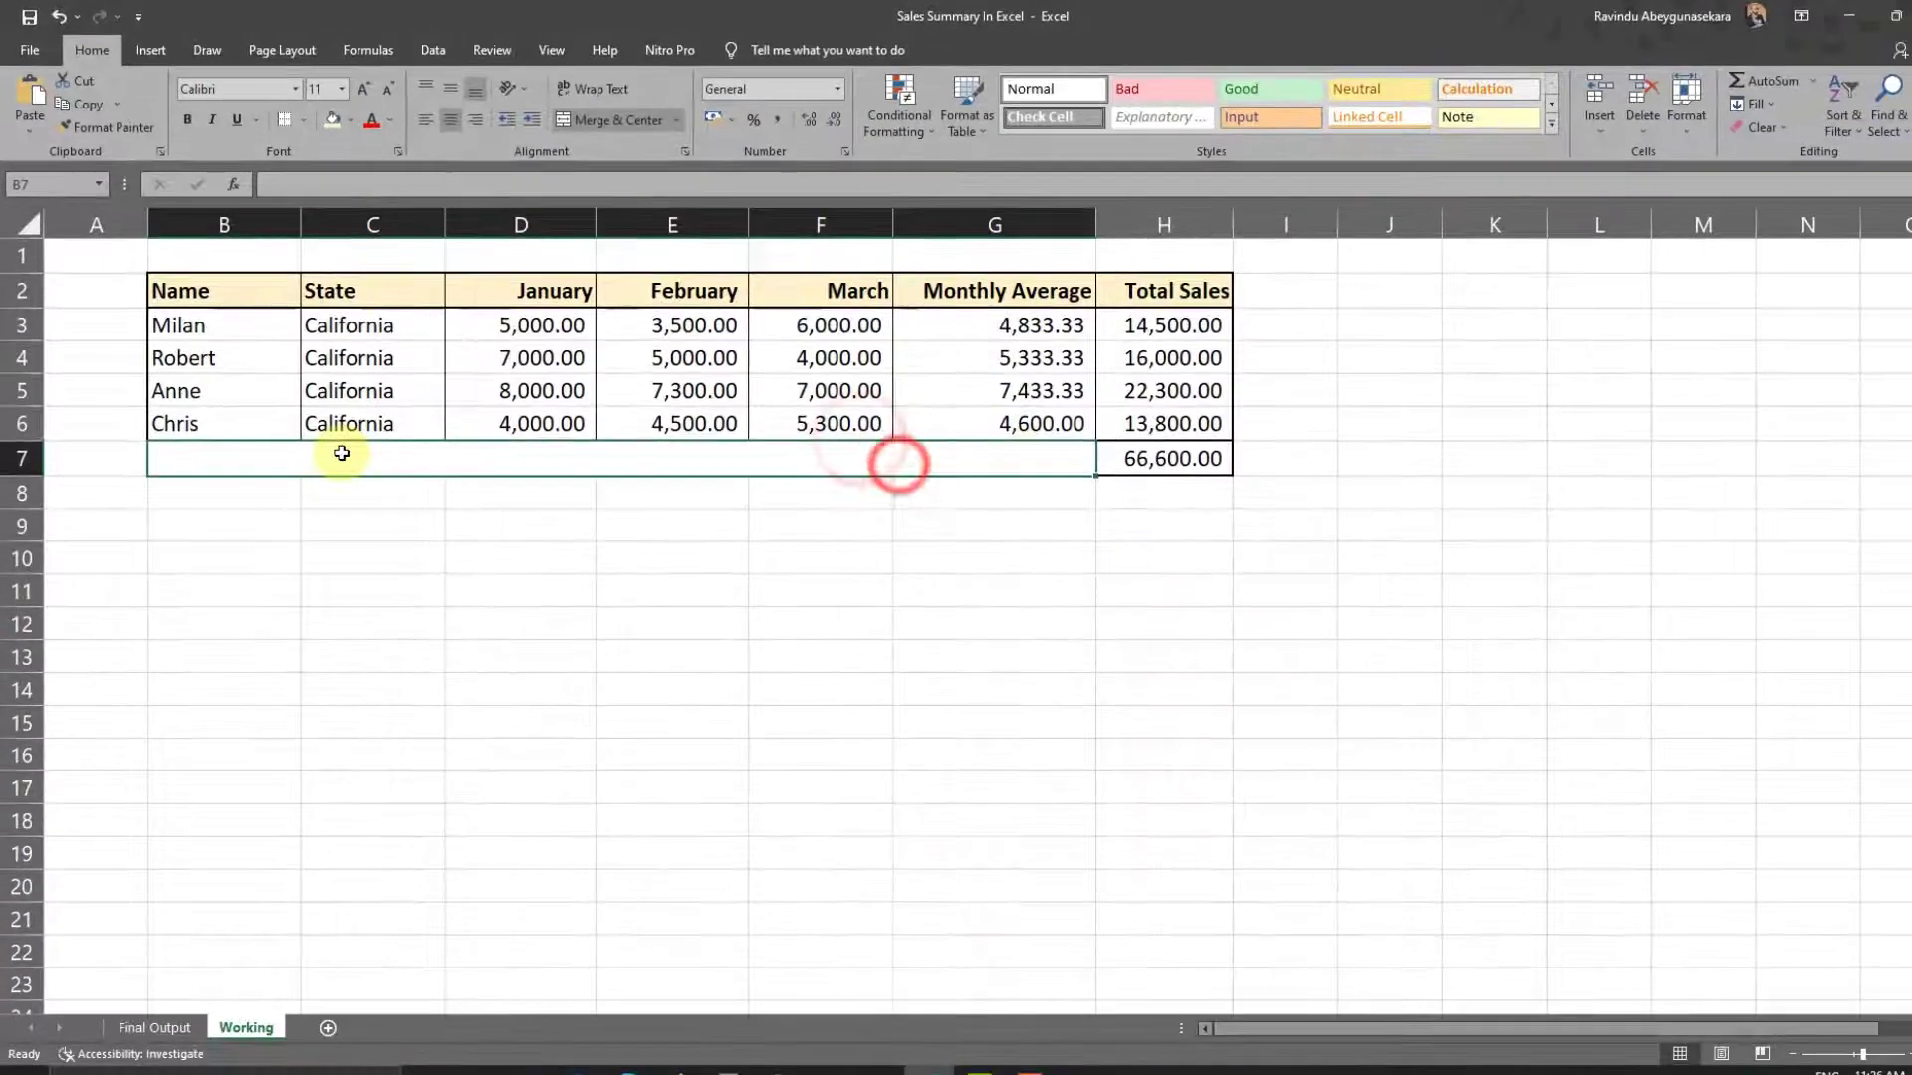
# Enter Total Company Sales in the merged cell B7:G7 of the Working sheet and make it bold
pyautogui.click(154, 1028)
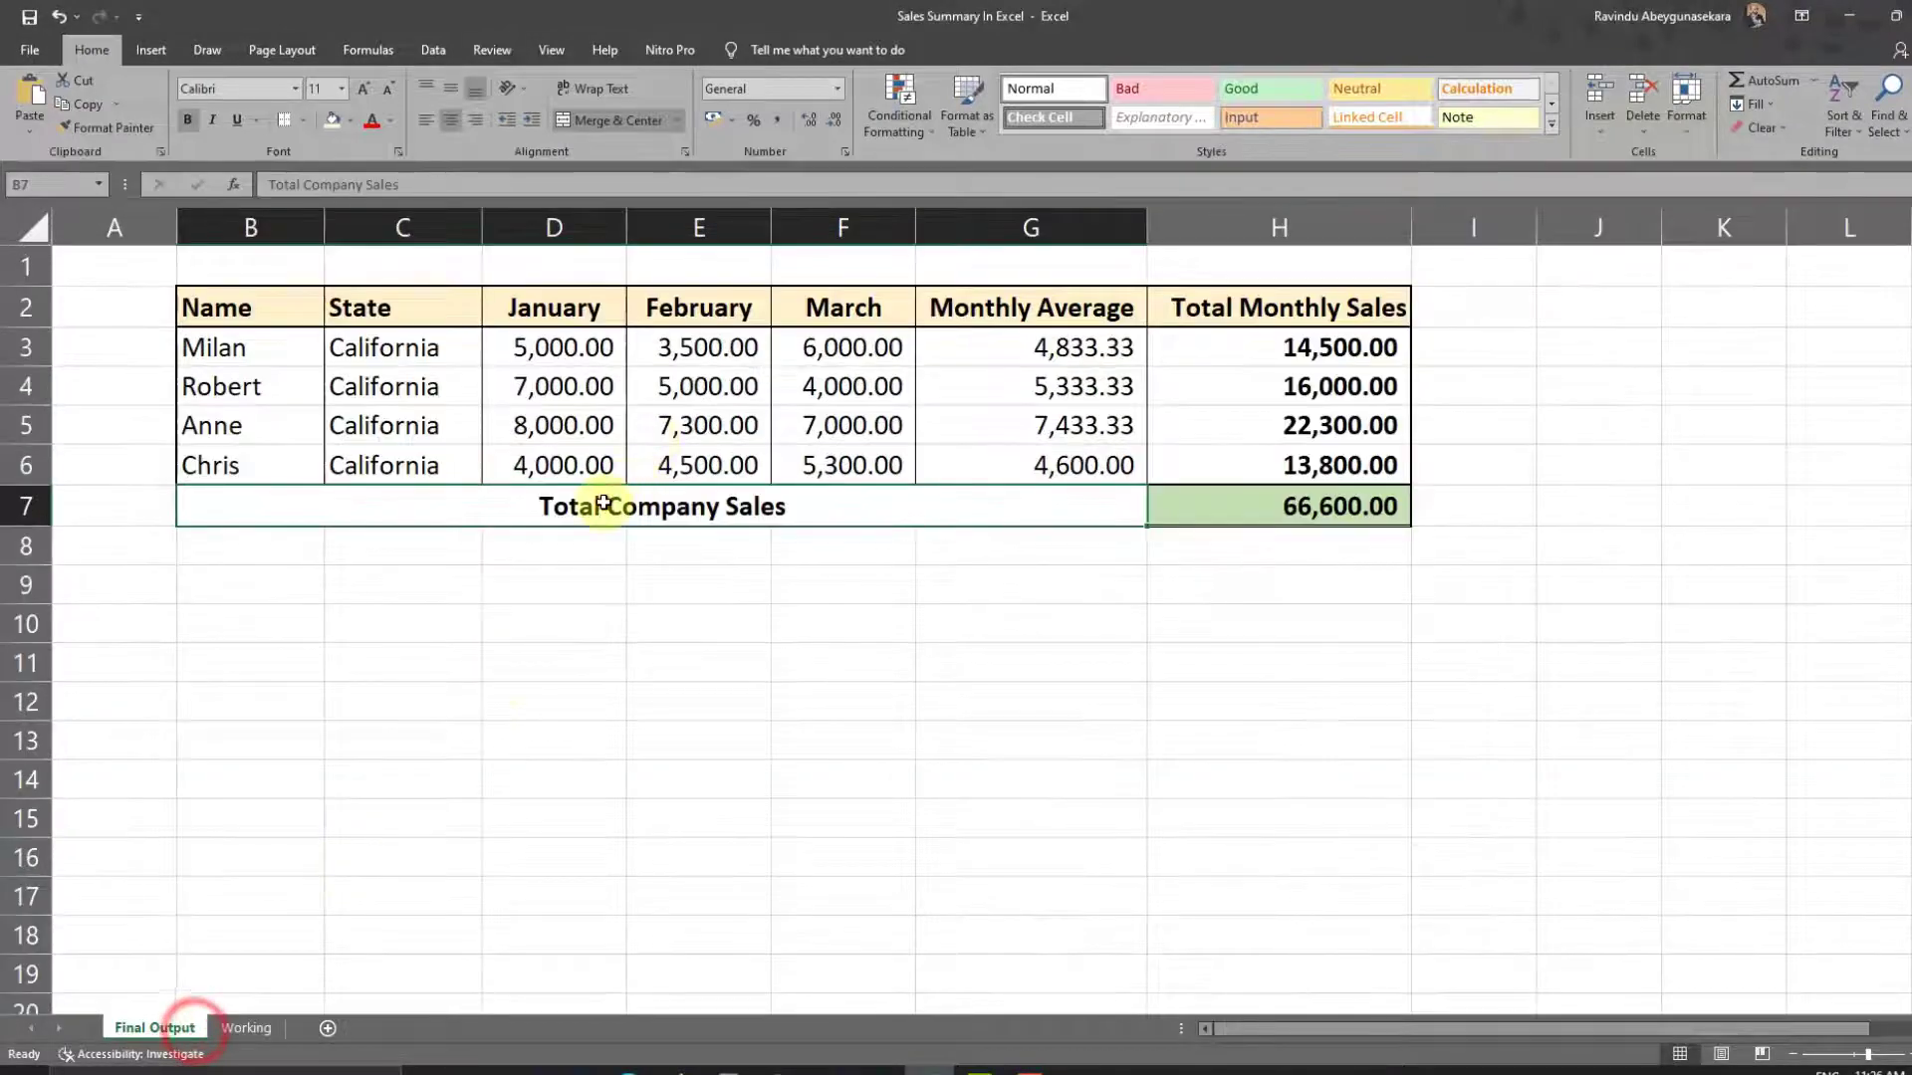
pyautogui.click(244, 1030)
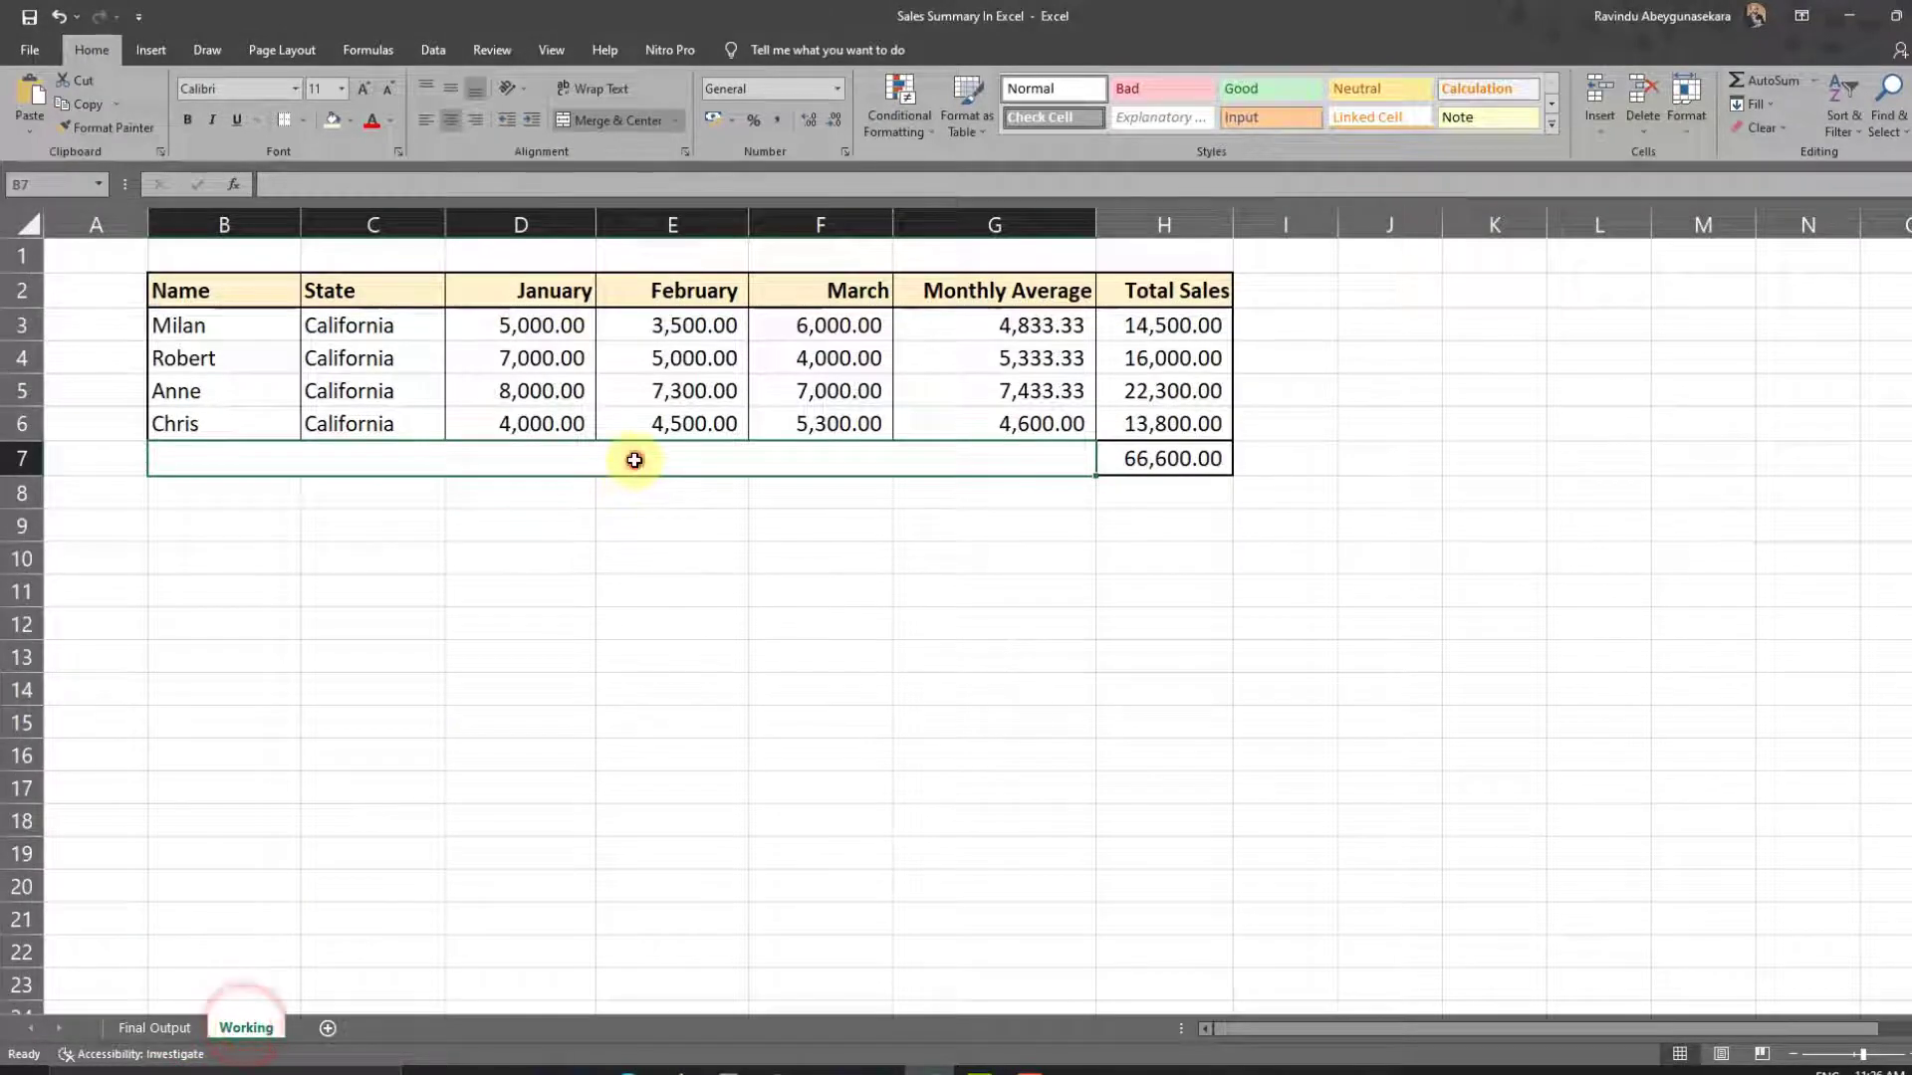
pyautogui.write('TG')
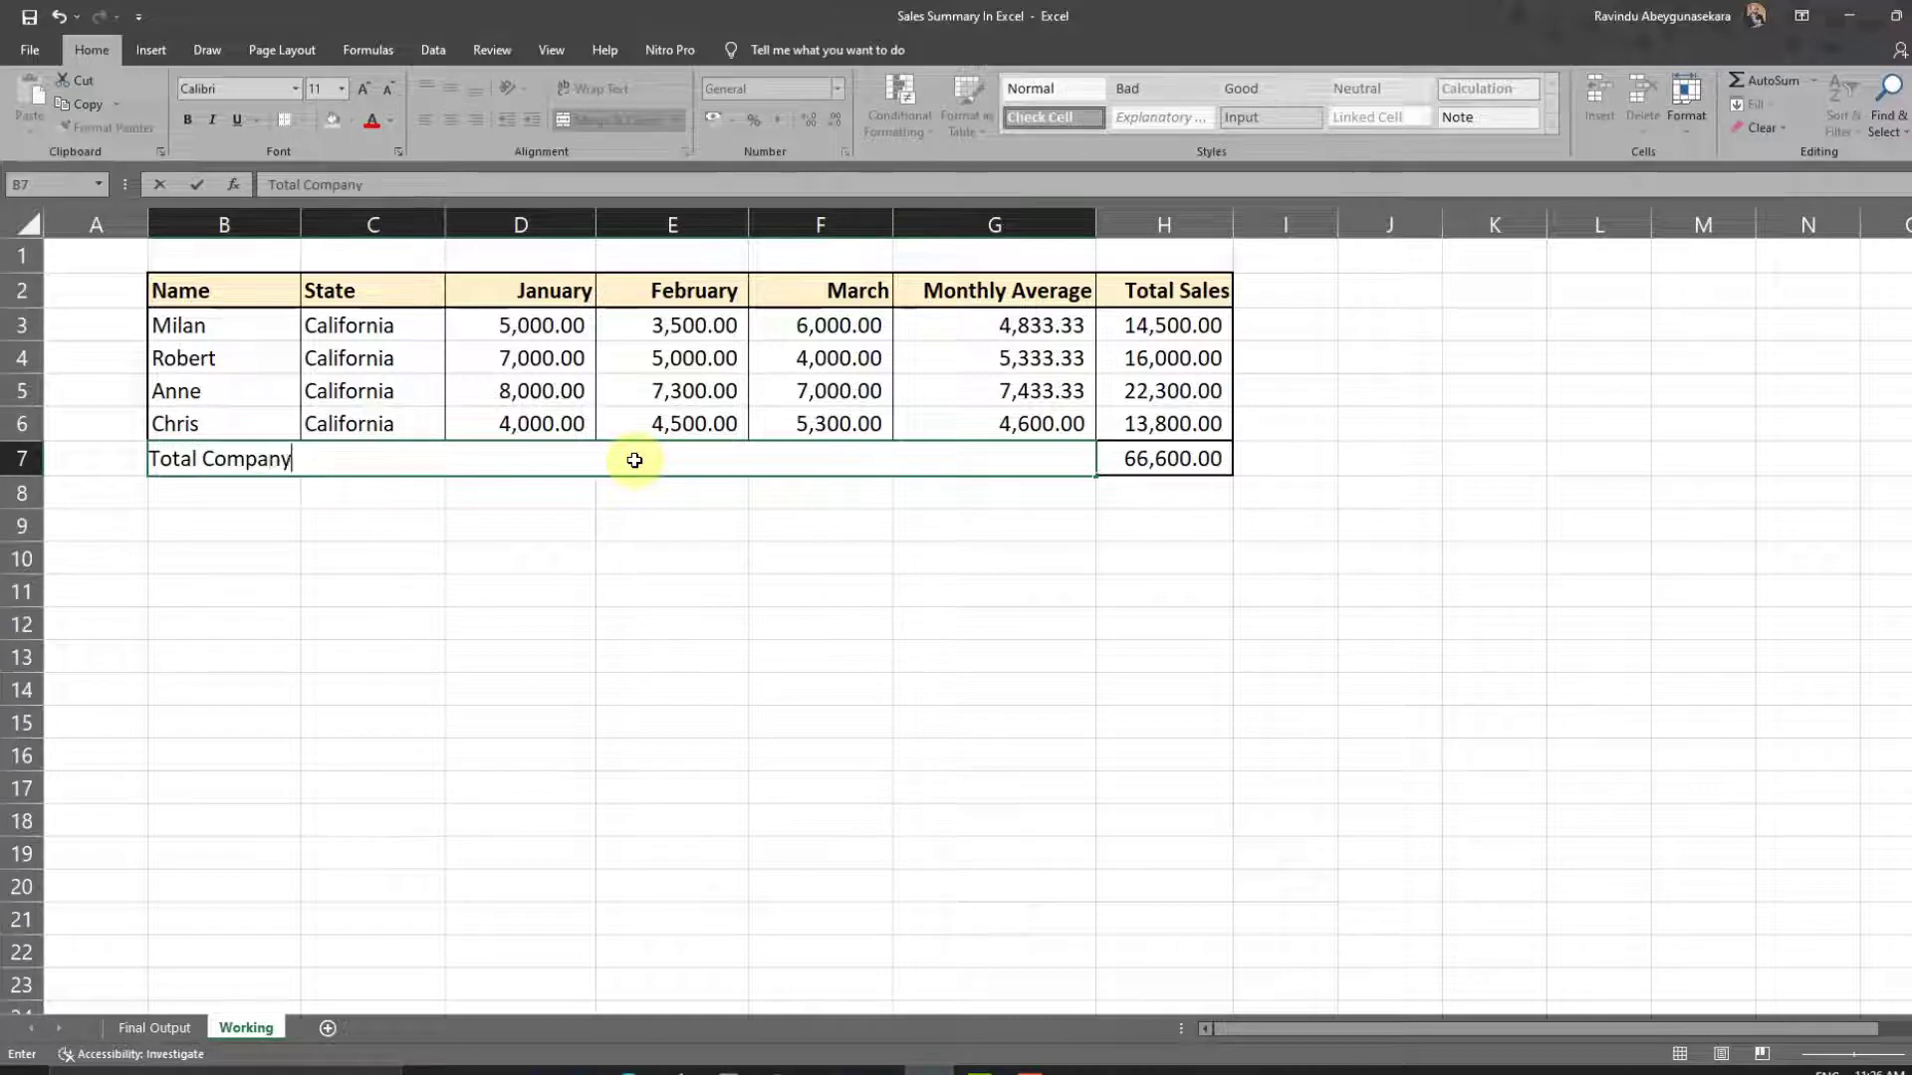
pyautogui.press('Return')
pyautogui.click(633, 460)
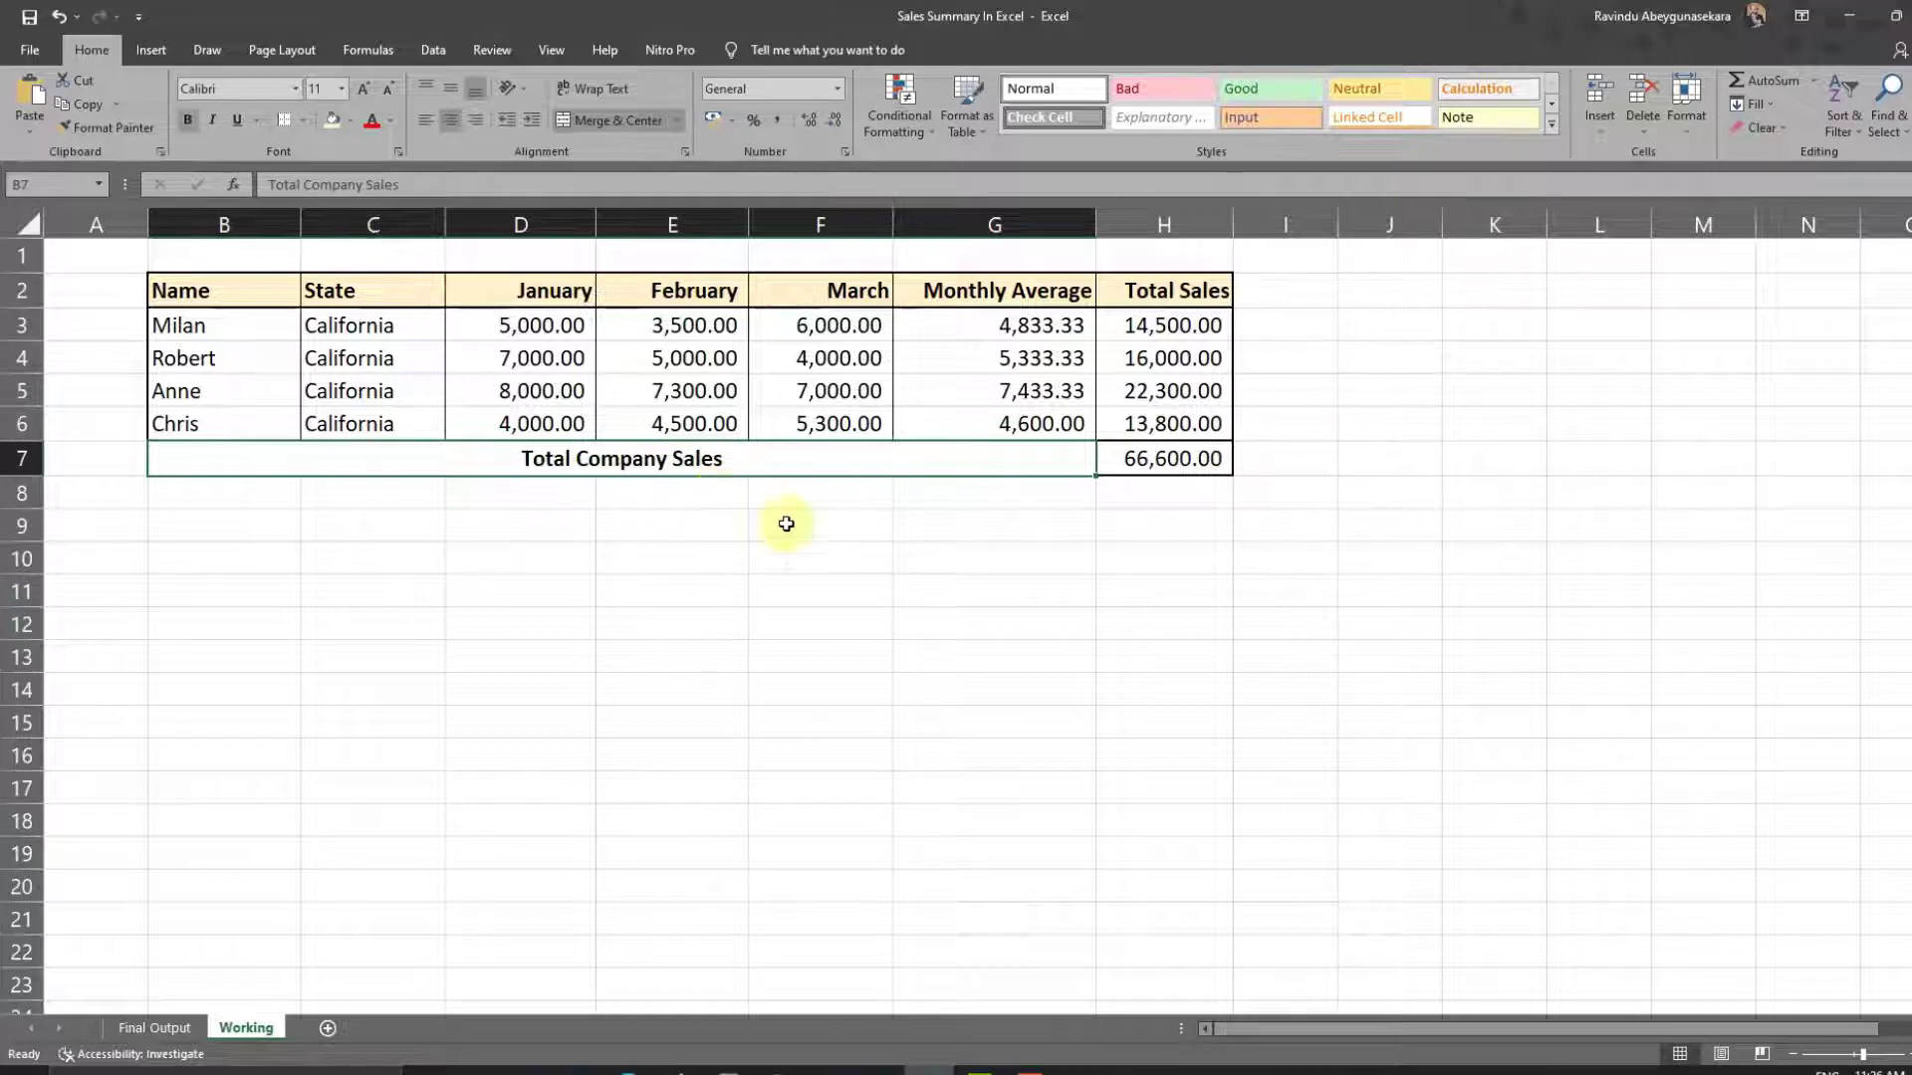
pyautogui.click(888, 514)
pyautogui.click(980, 465)
pyautogui.hotkey('ctrl', 'b')
pyautogui.click(1261, 647)
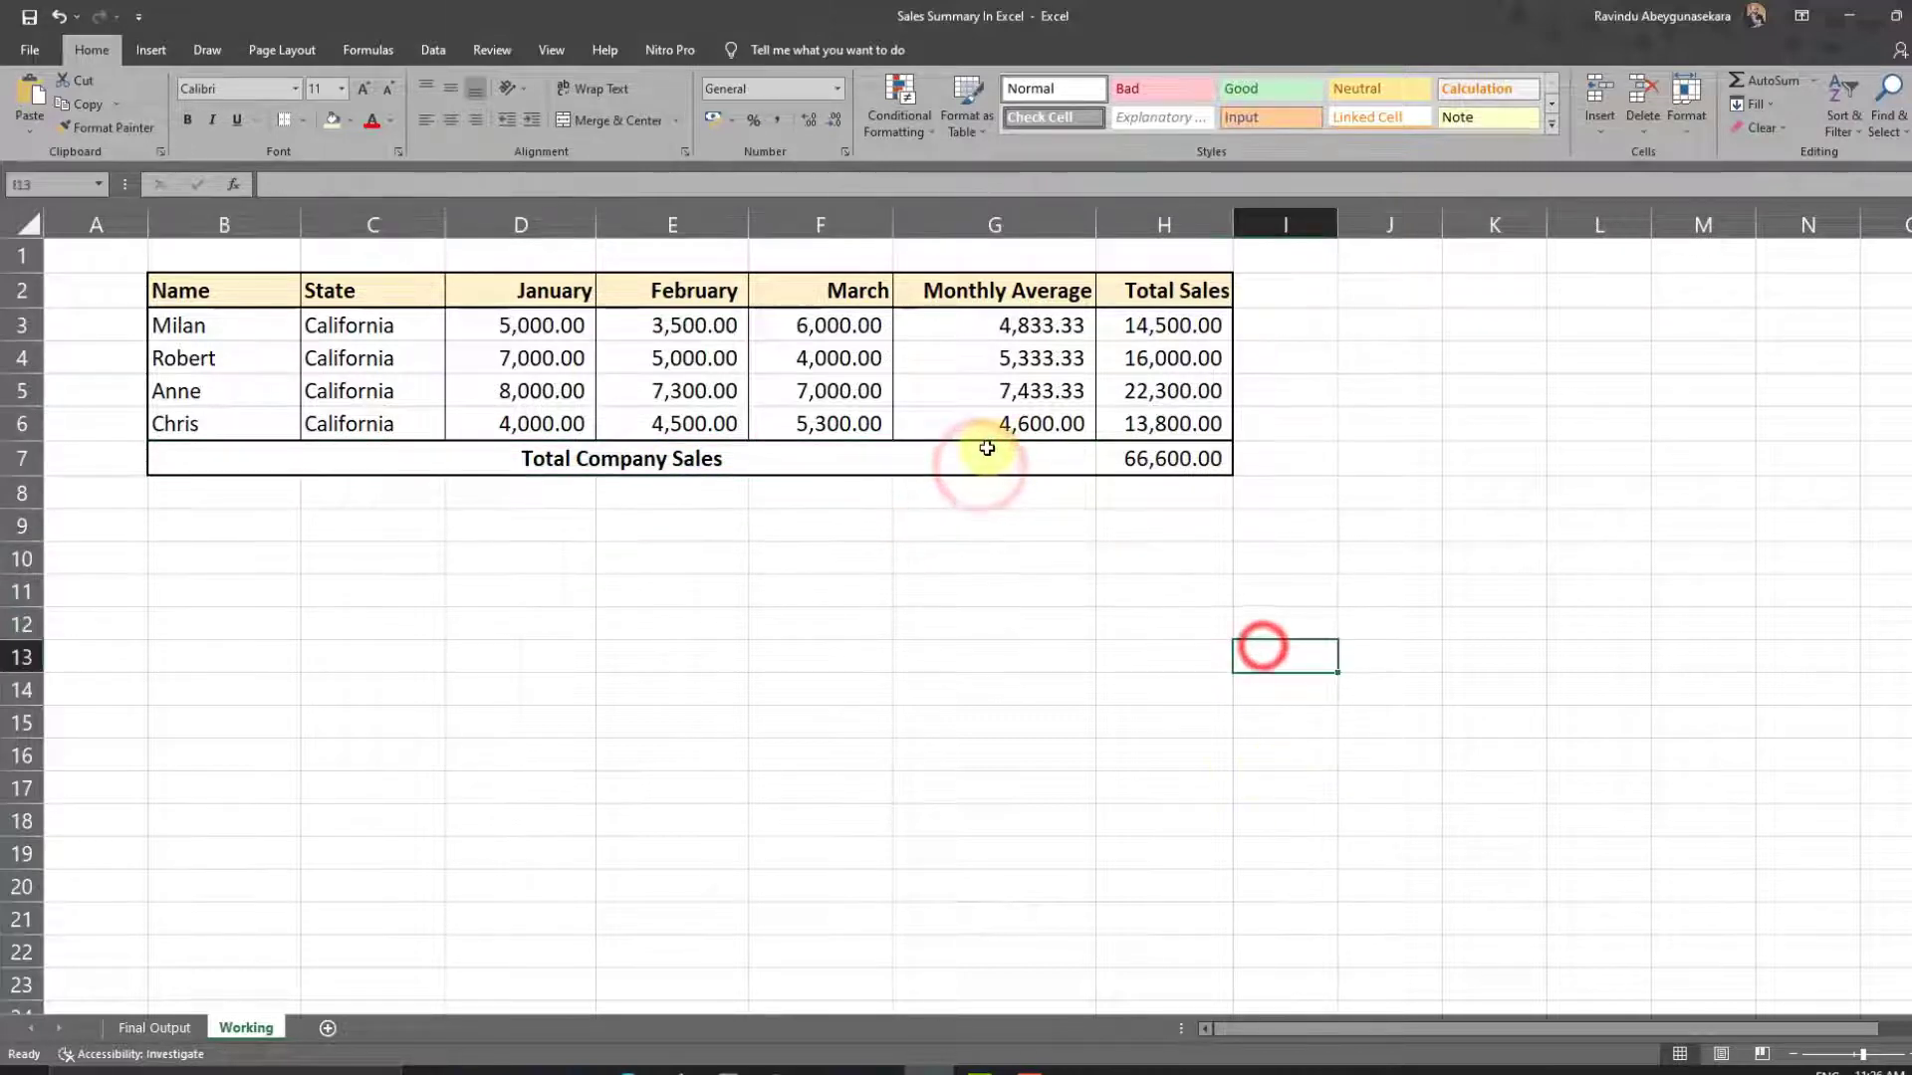
# Apply thick outside borders to the merged Total Company Sales cell
pyautogui.click(984, 455)
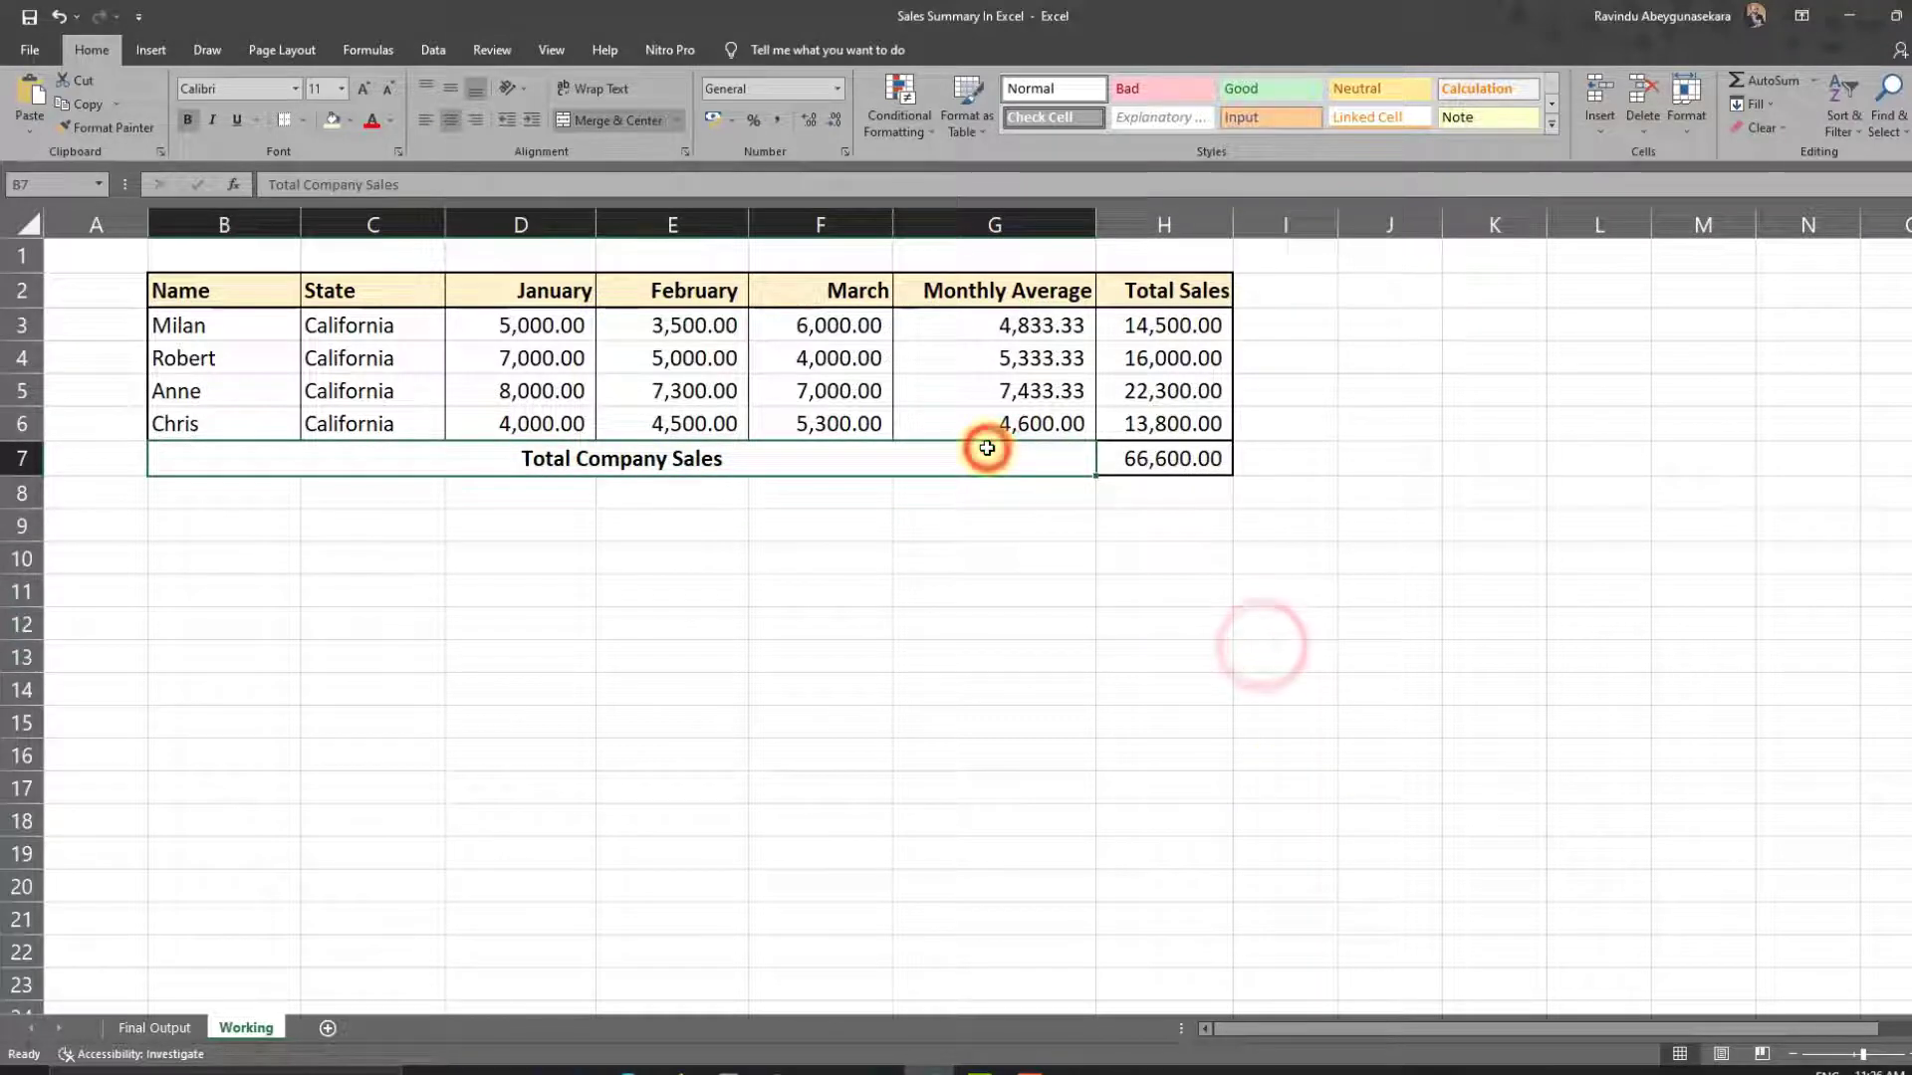
pyautogui.click(305, 120)
pyautogui.click(376, 345)
pyautogui.click(1270, 687)
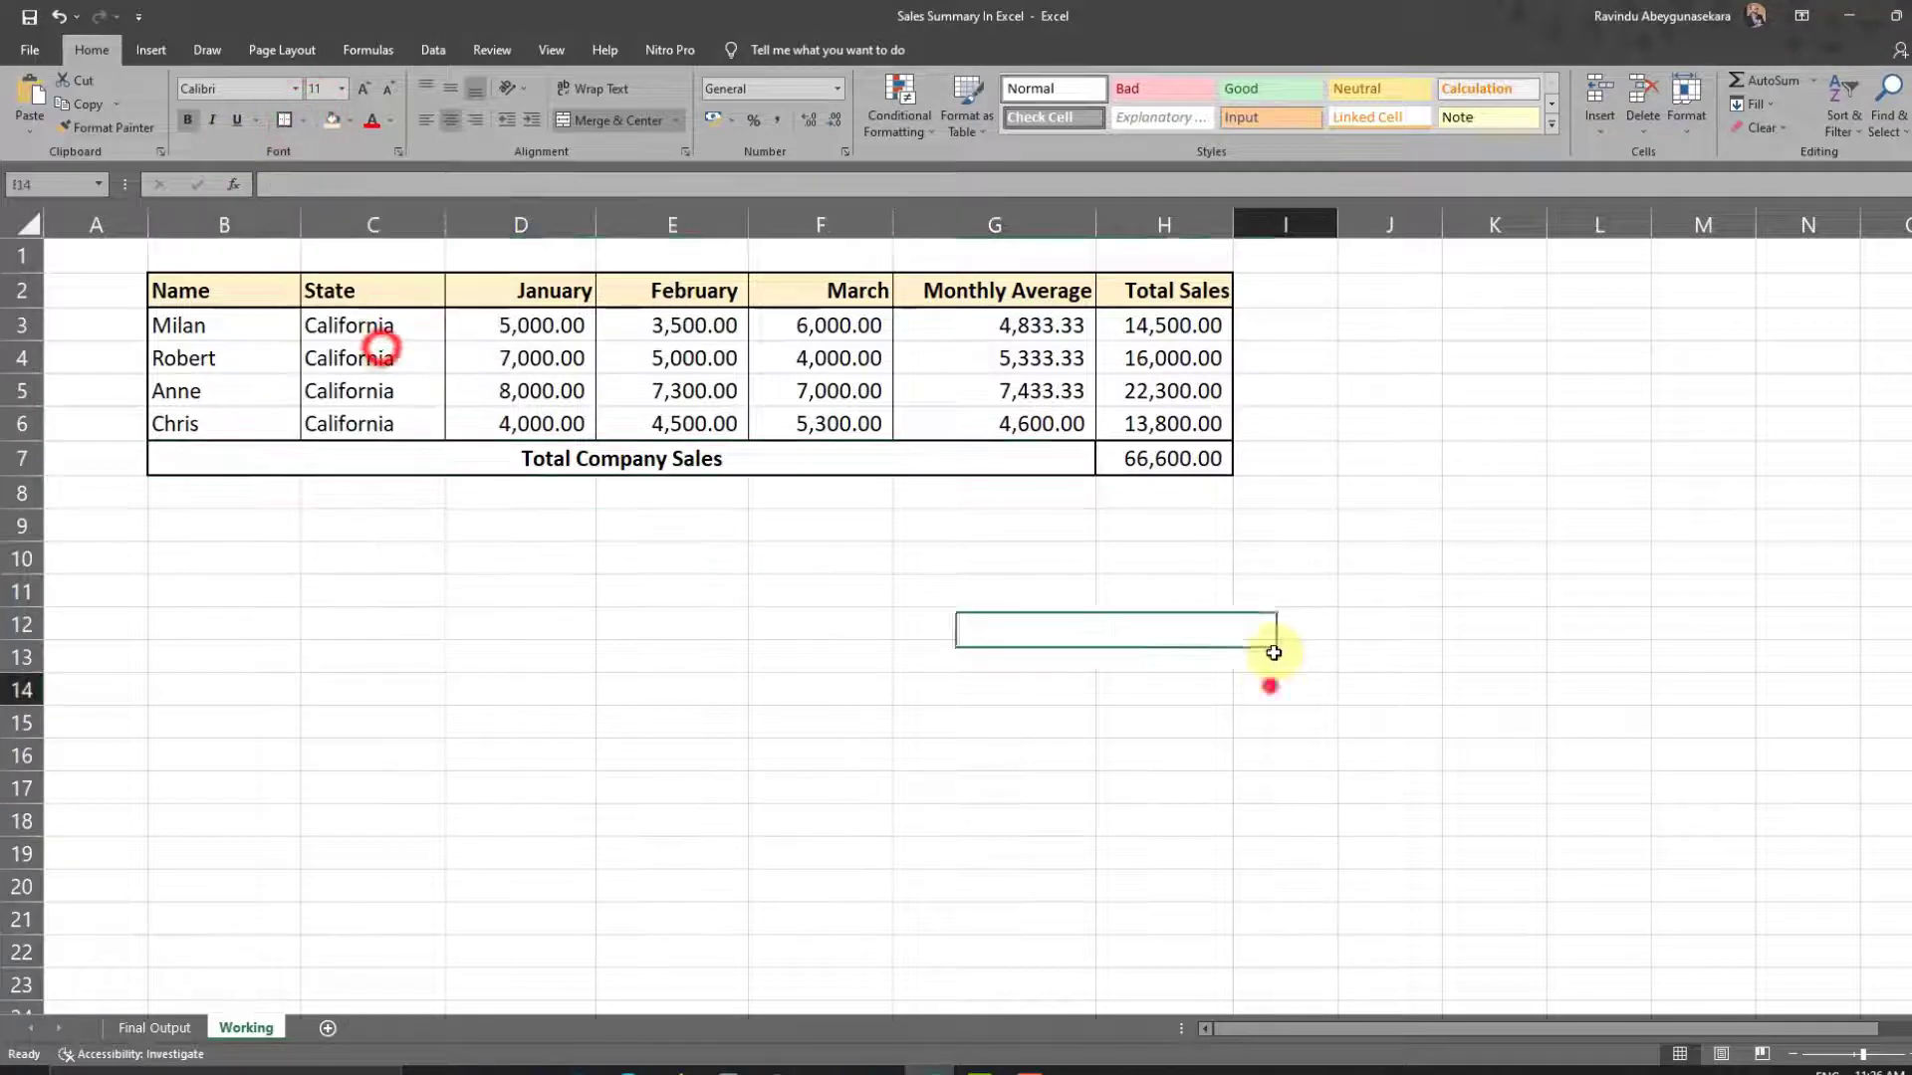
pyautogui.click(995, 546)
pyautogui.click(1449, 395)
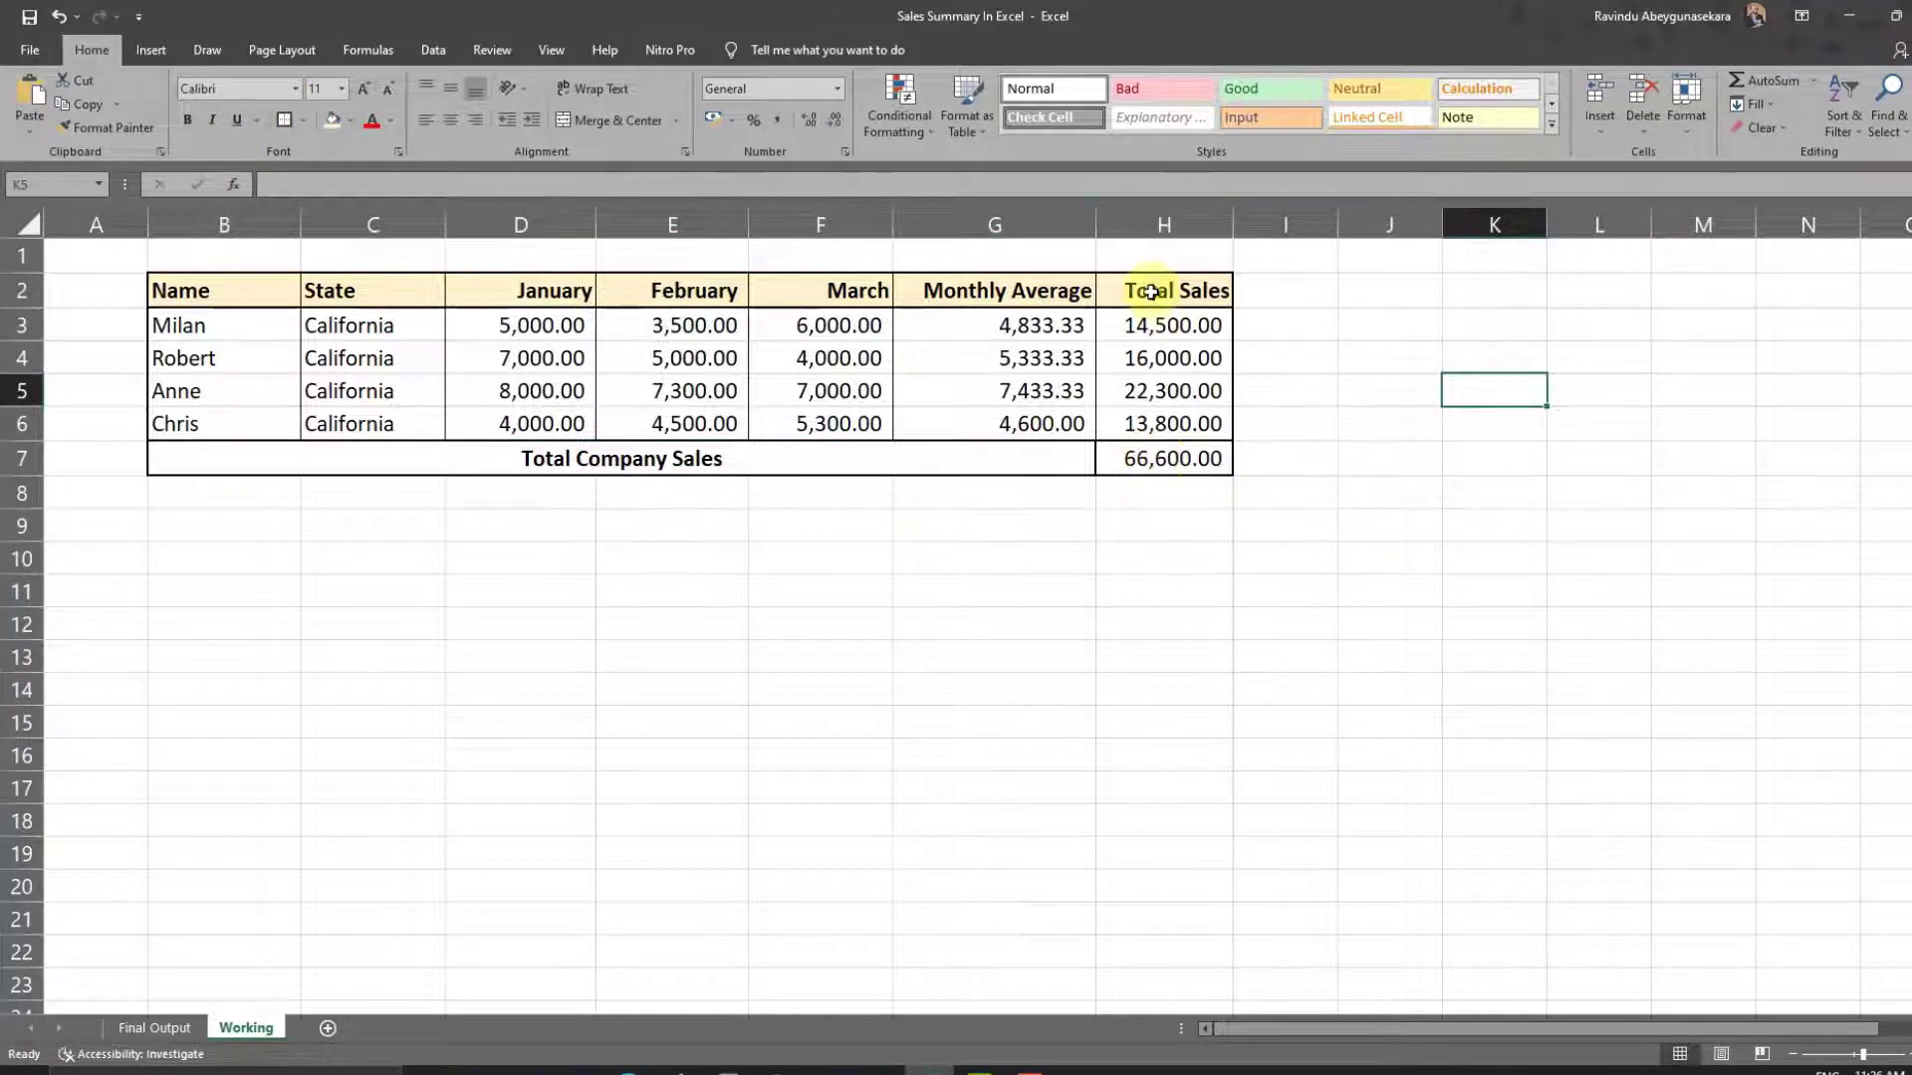
# Make the Total Sales column, cells H2:H7, bold
pyautogui.moveTo(1151, 292); pyautogui.dragTo(1167, 458)
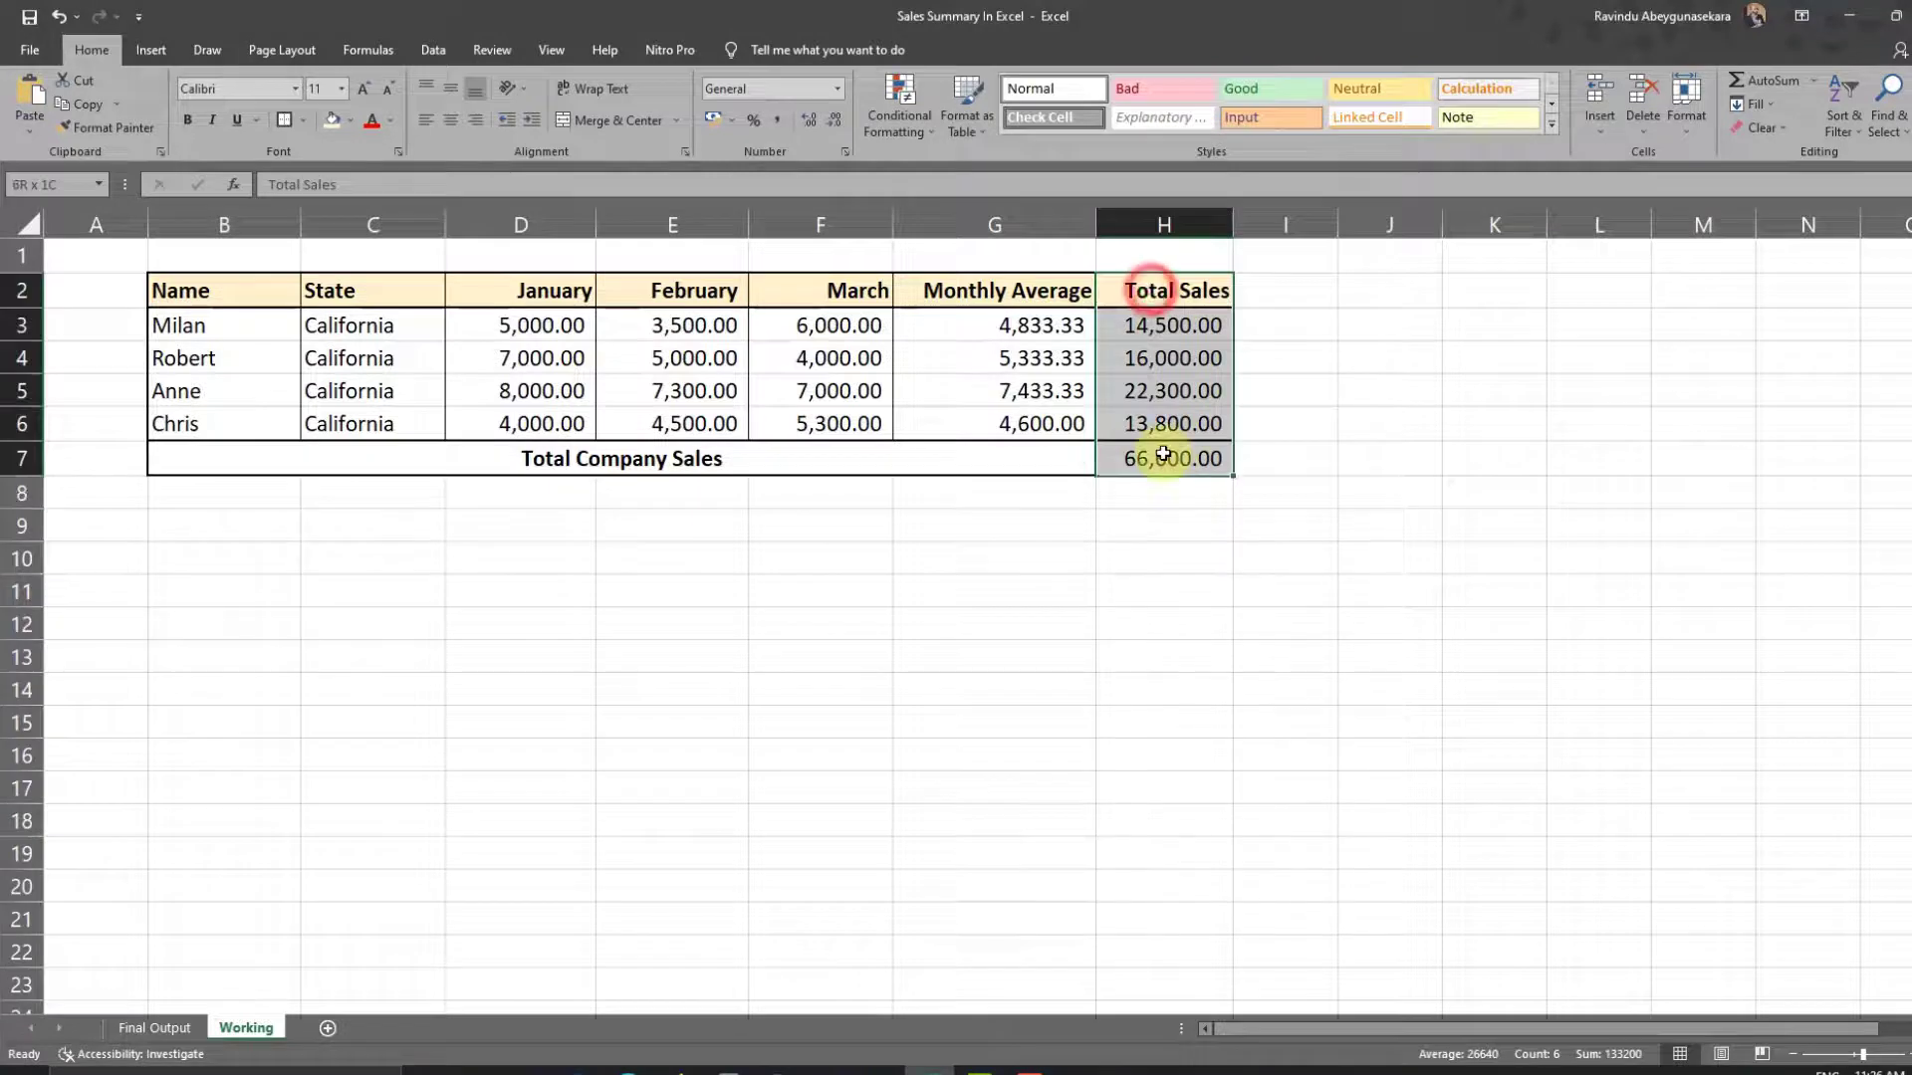
pyautogui.click(185, 121)
pyautogui.click(981, 483)
pyautogui.click(1404, 626)
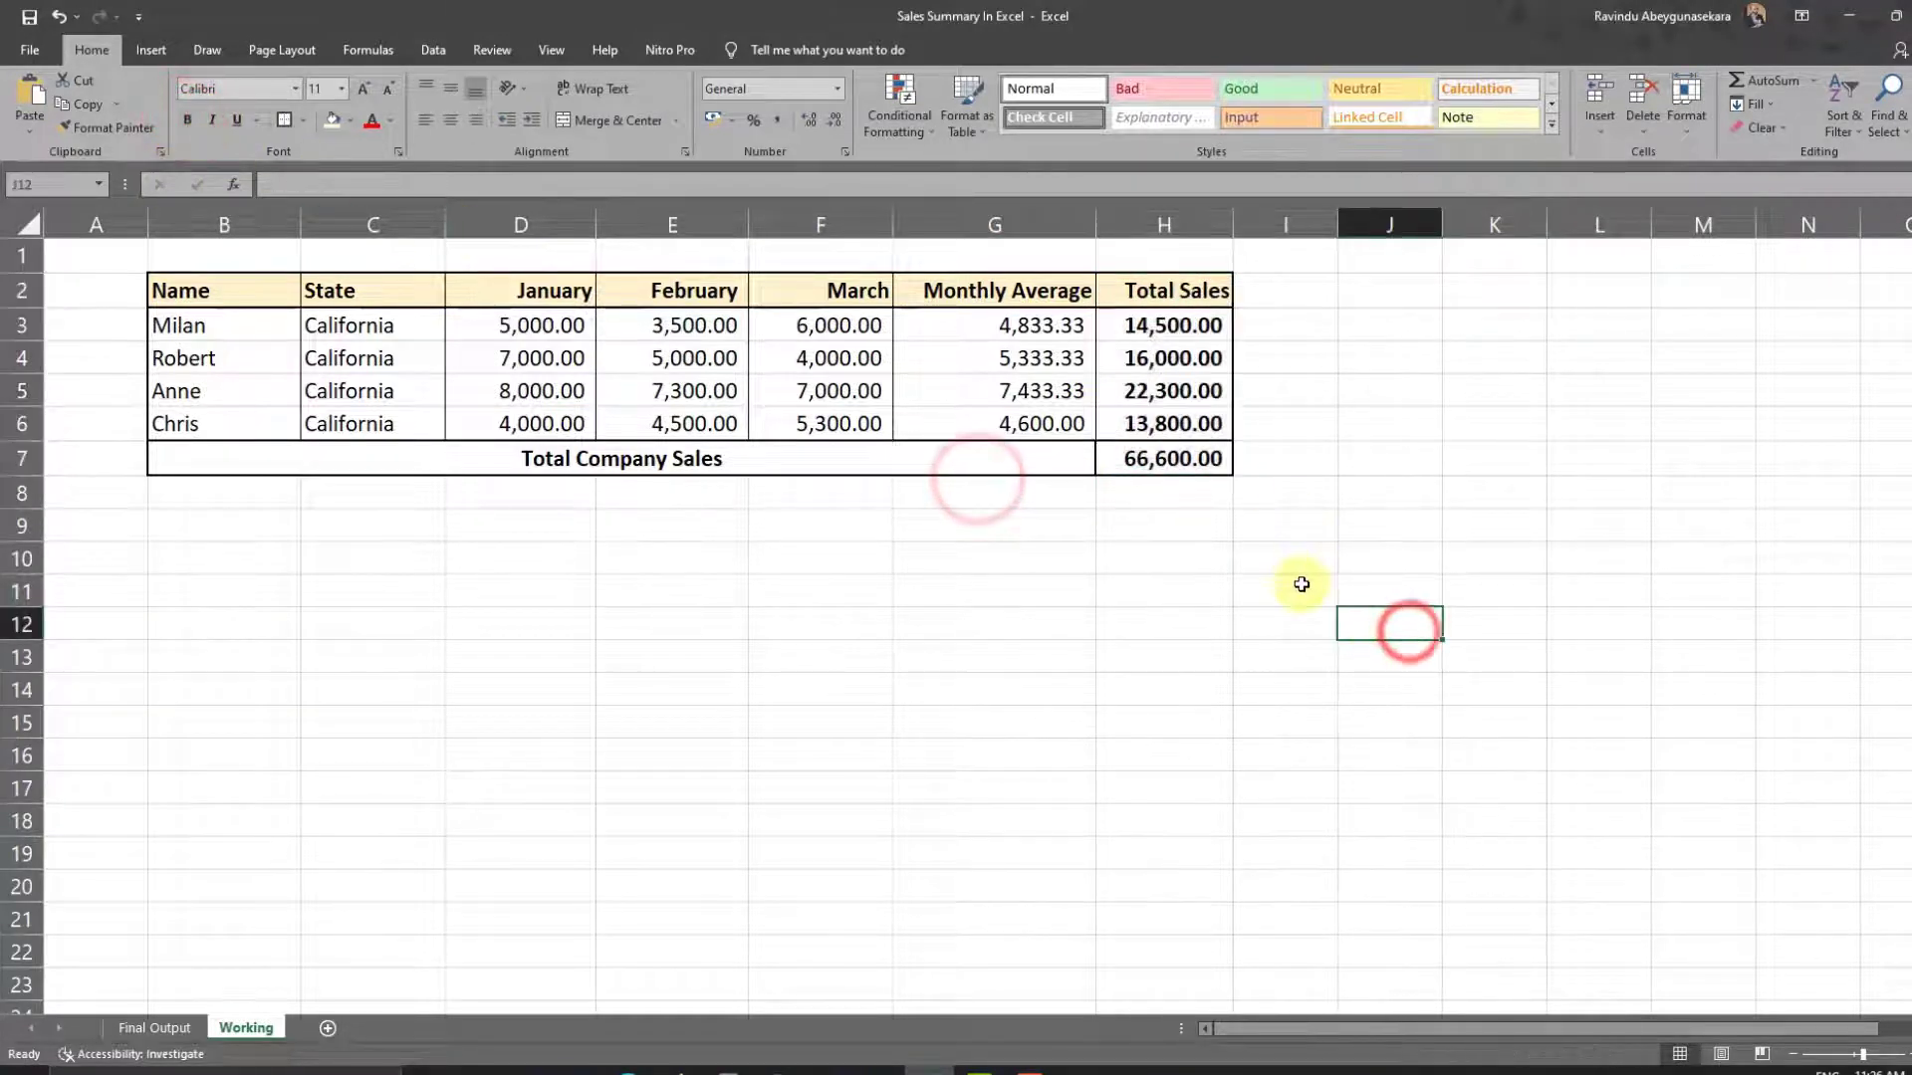
# Fill the company total cell H7 with light green
pyautogui.click(1178, 460)
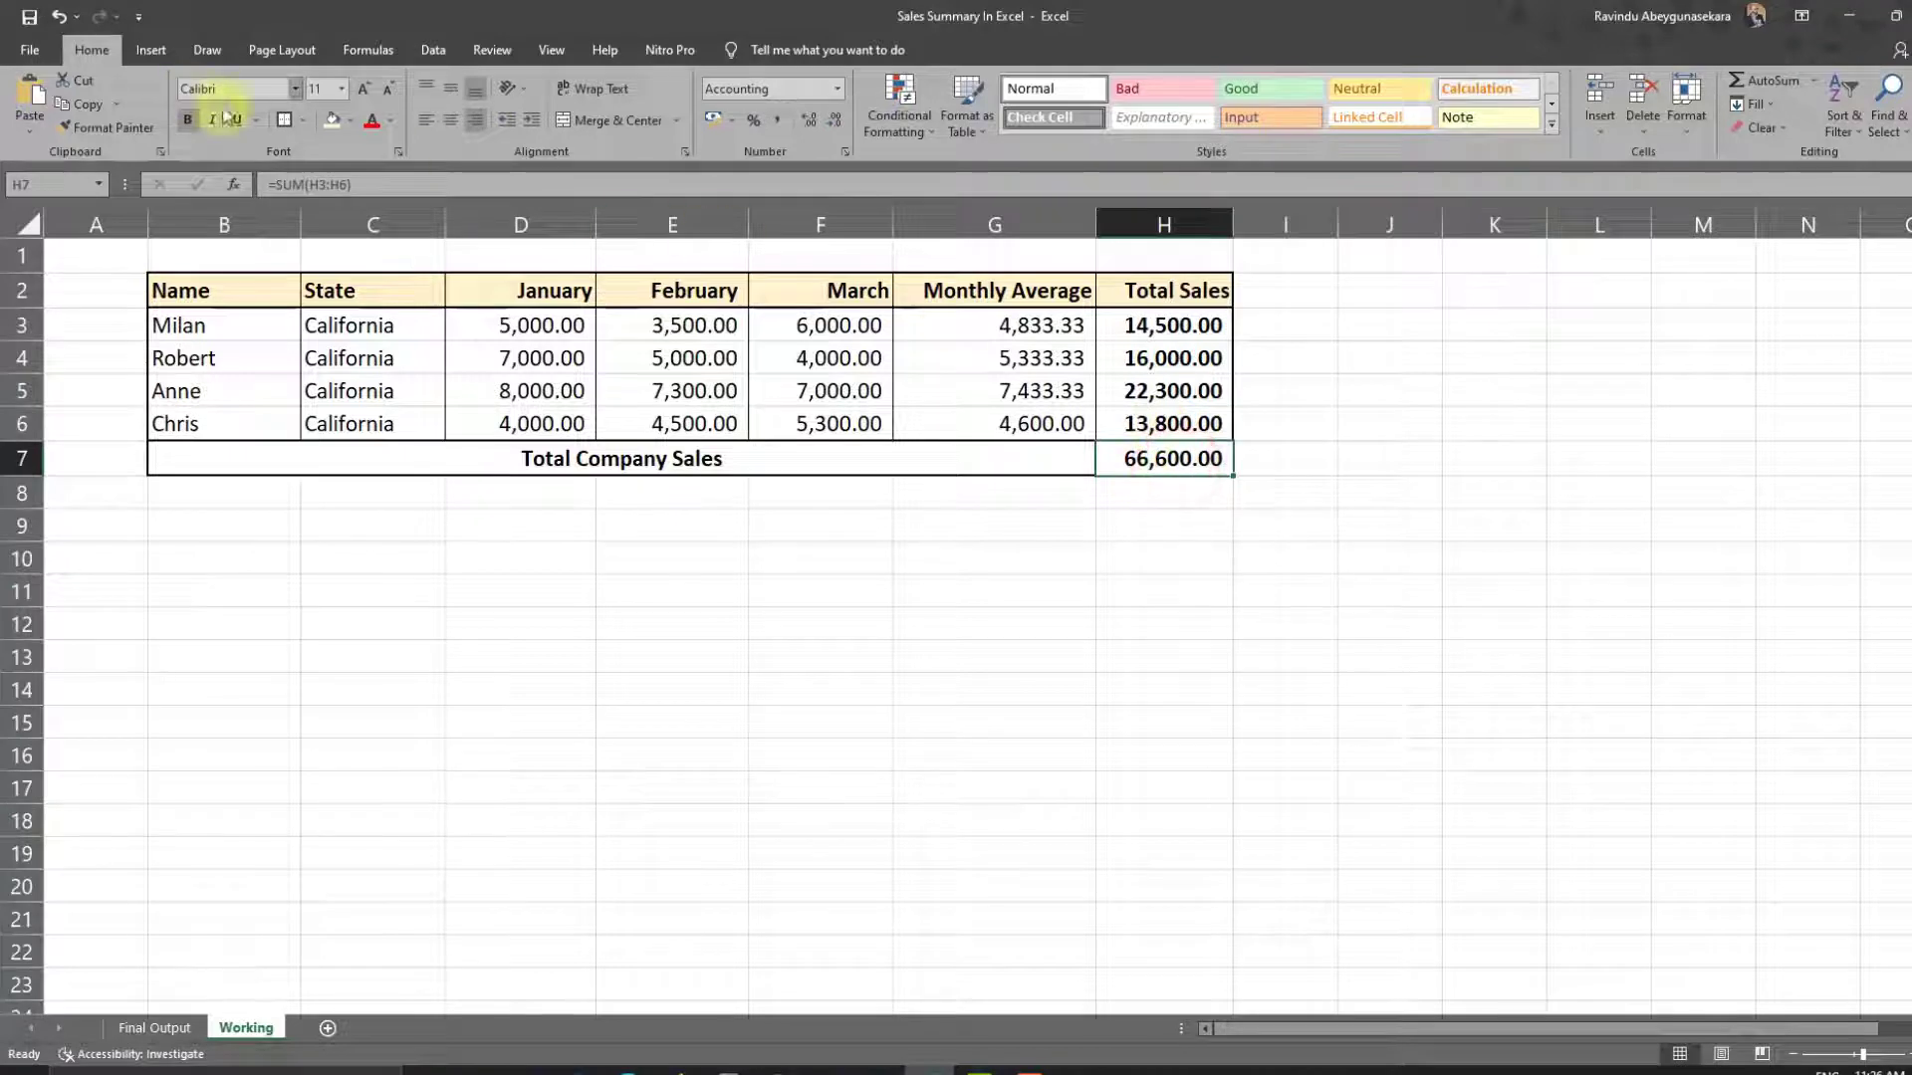
pyautogui.click(354, 123)
pyautogui.click(491, 180)
pyautogui.click(1101, 593)
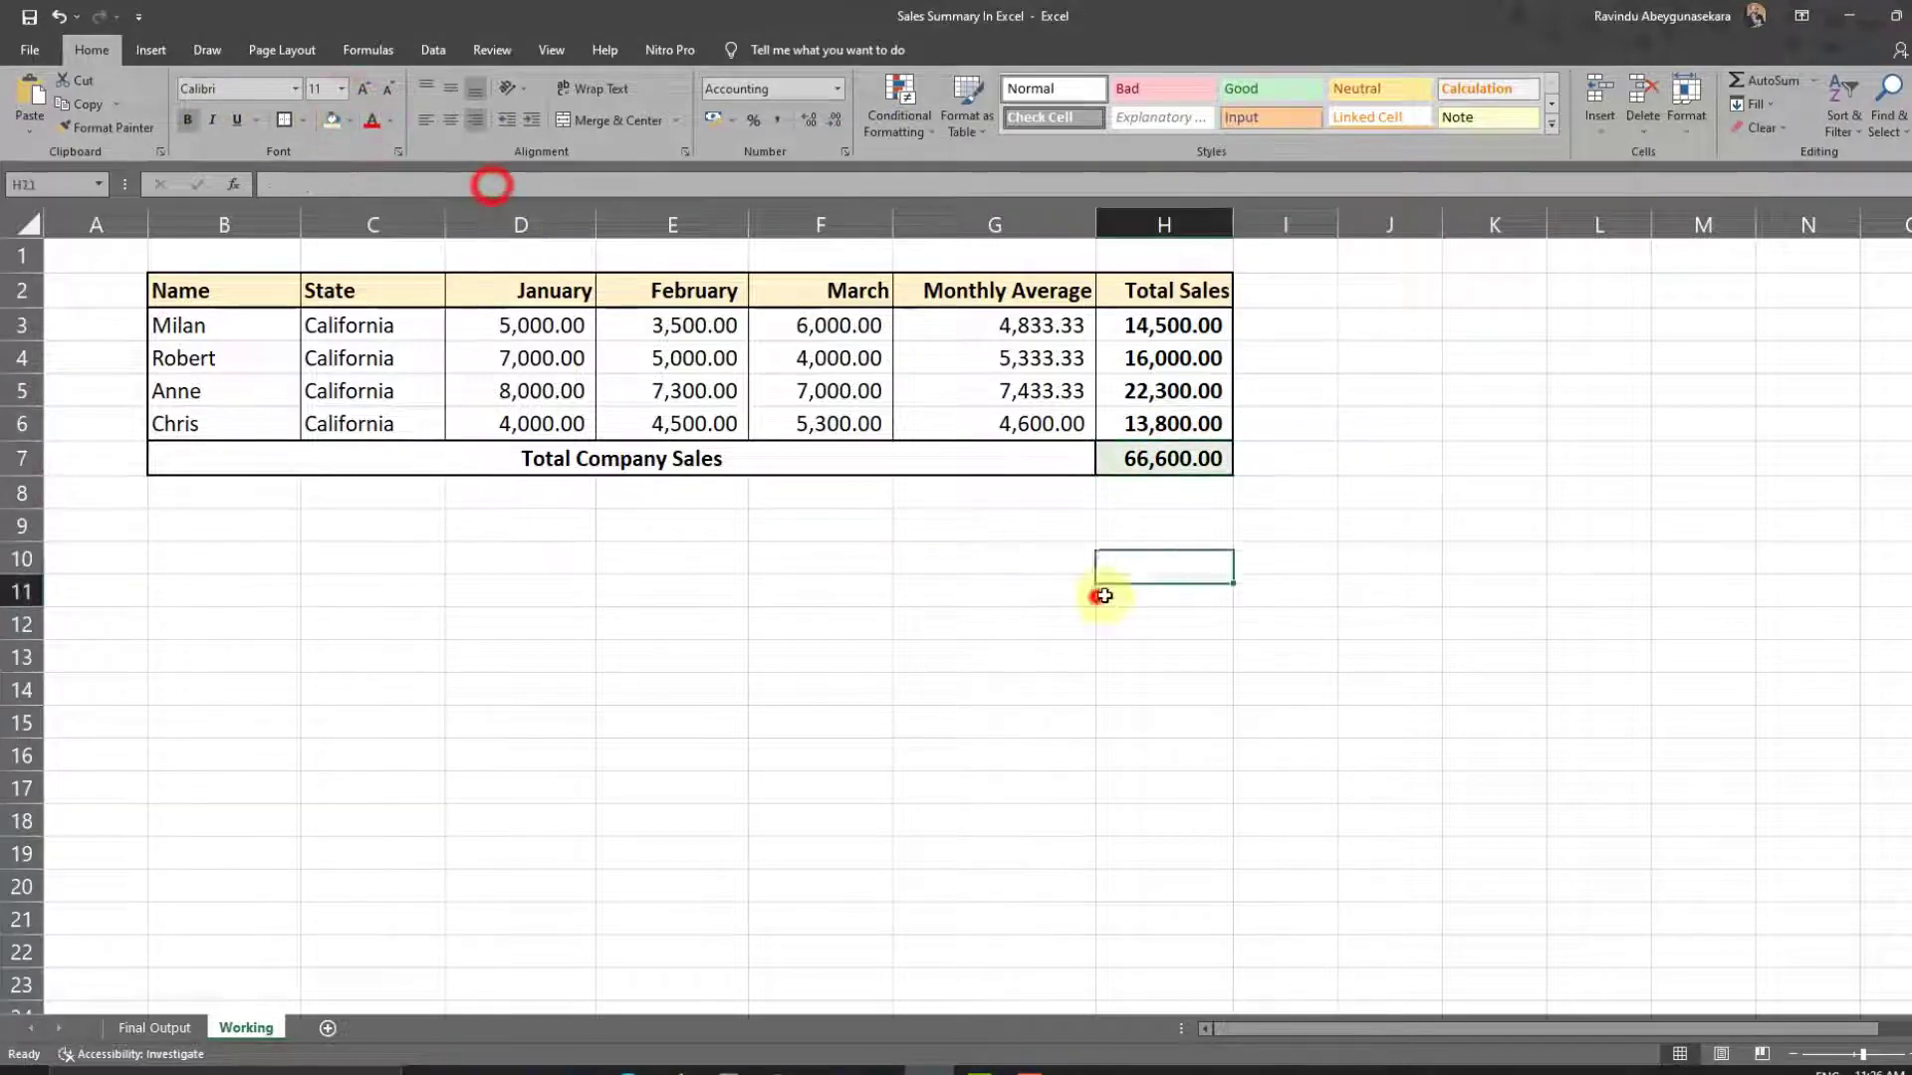
# Examine the fill and bottom border of the company total cell H7 on the Final Output sheet
pyautogui.click(154, 1028)
pyautogui.click(971, 528)
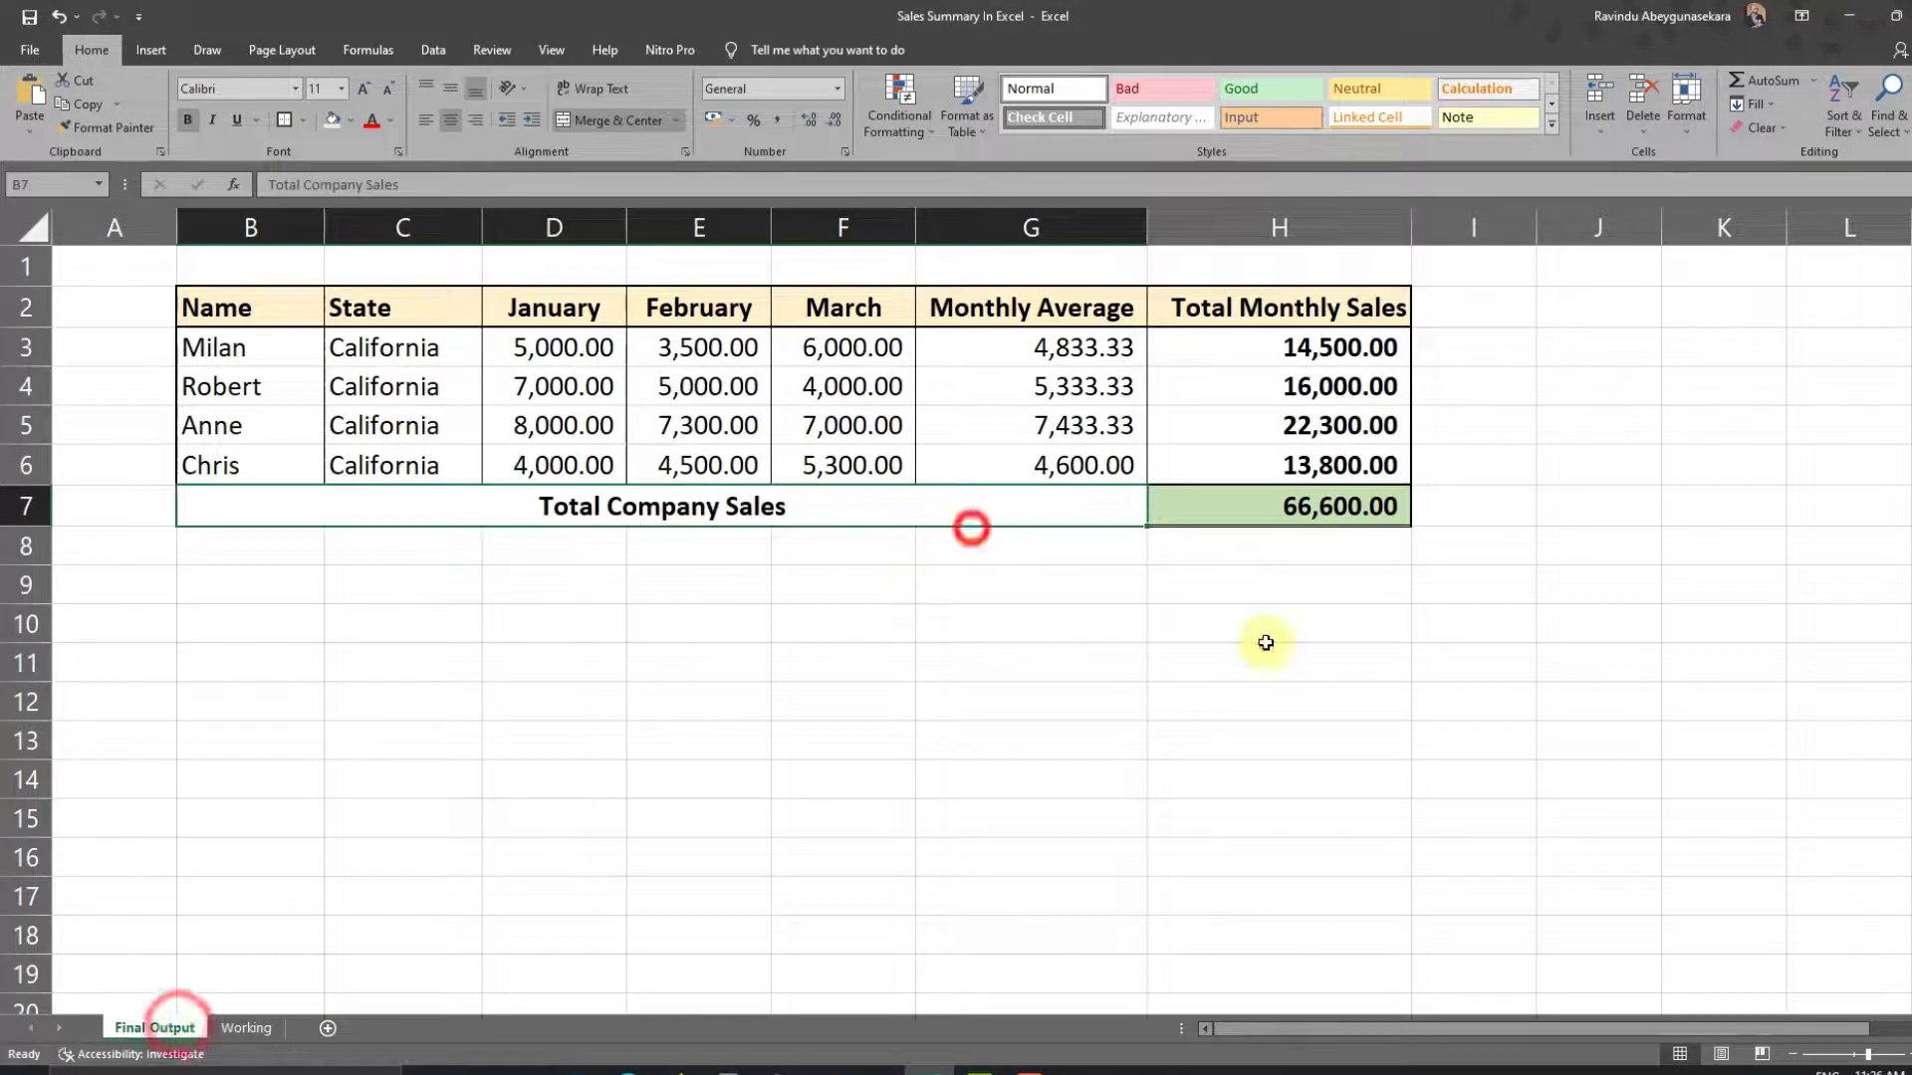
pyautogui.click(1265, 643)
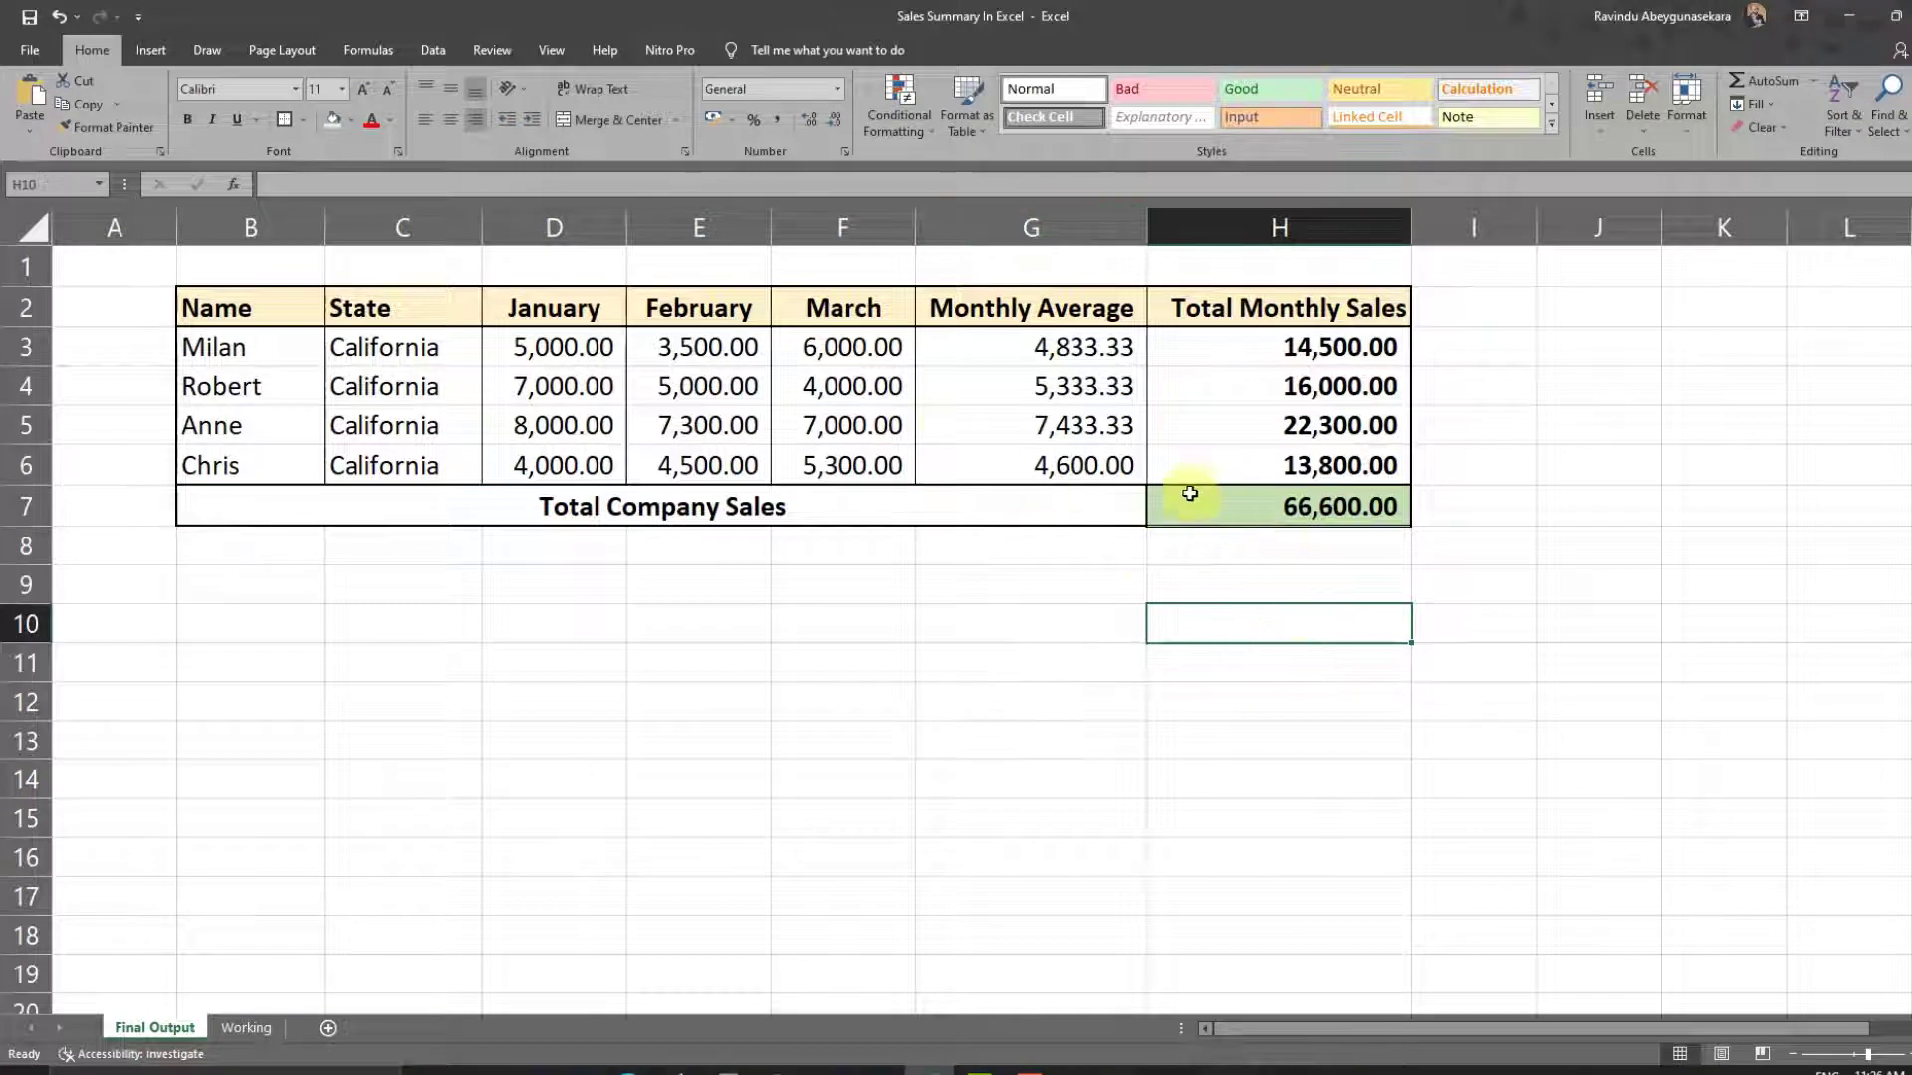
pyautogui.click(1196, 619)
pyautogui.click(1119, 547)
pyautogui.click(1268, 552)
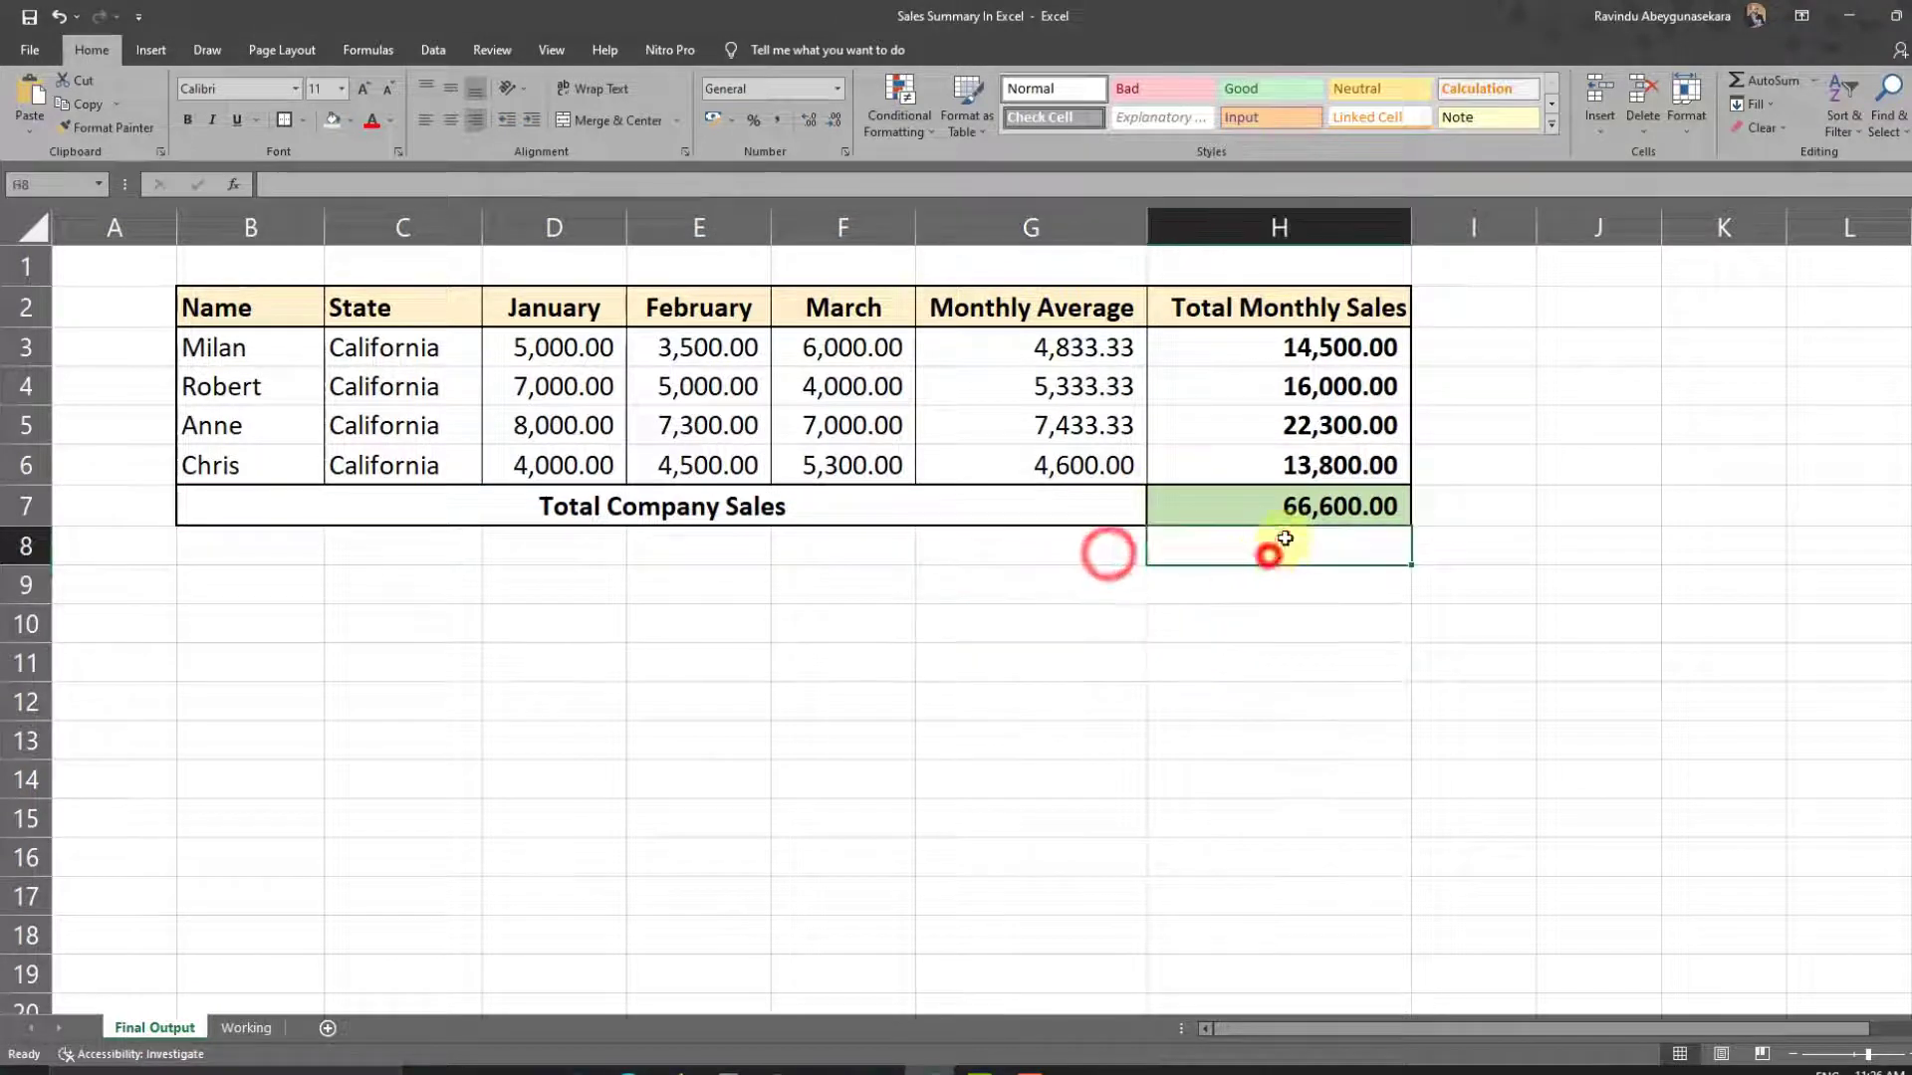
pyautogui.click(1317, 508)
pyautogui.click(1513, 465)
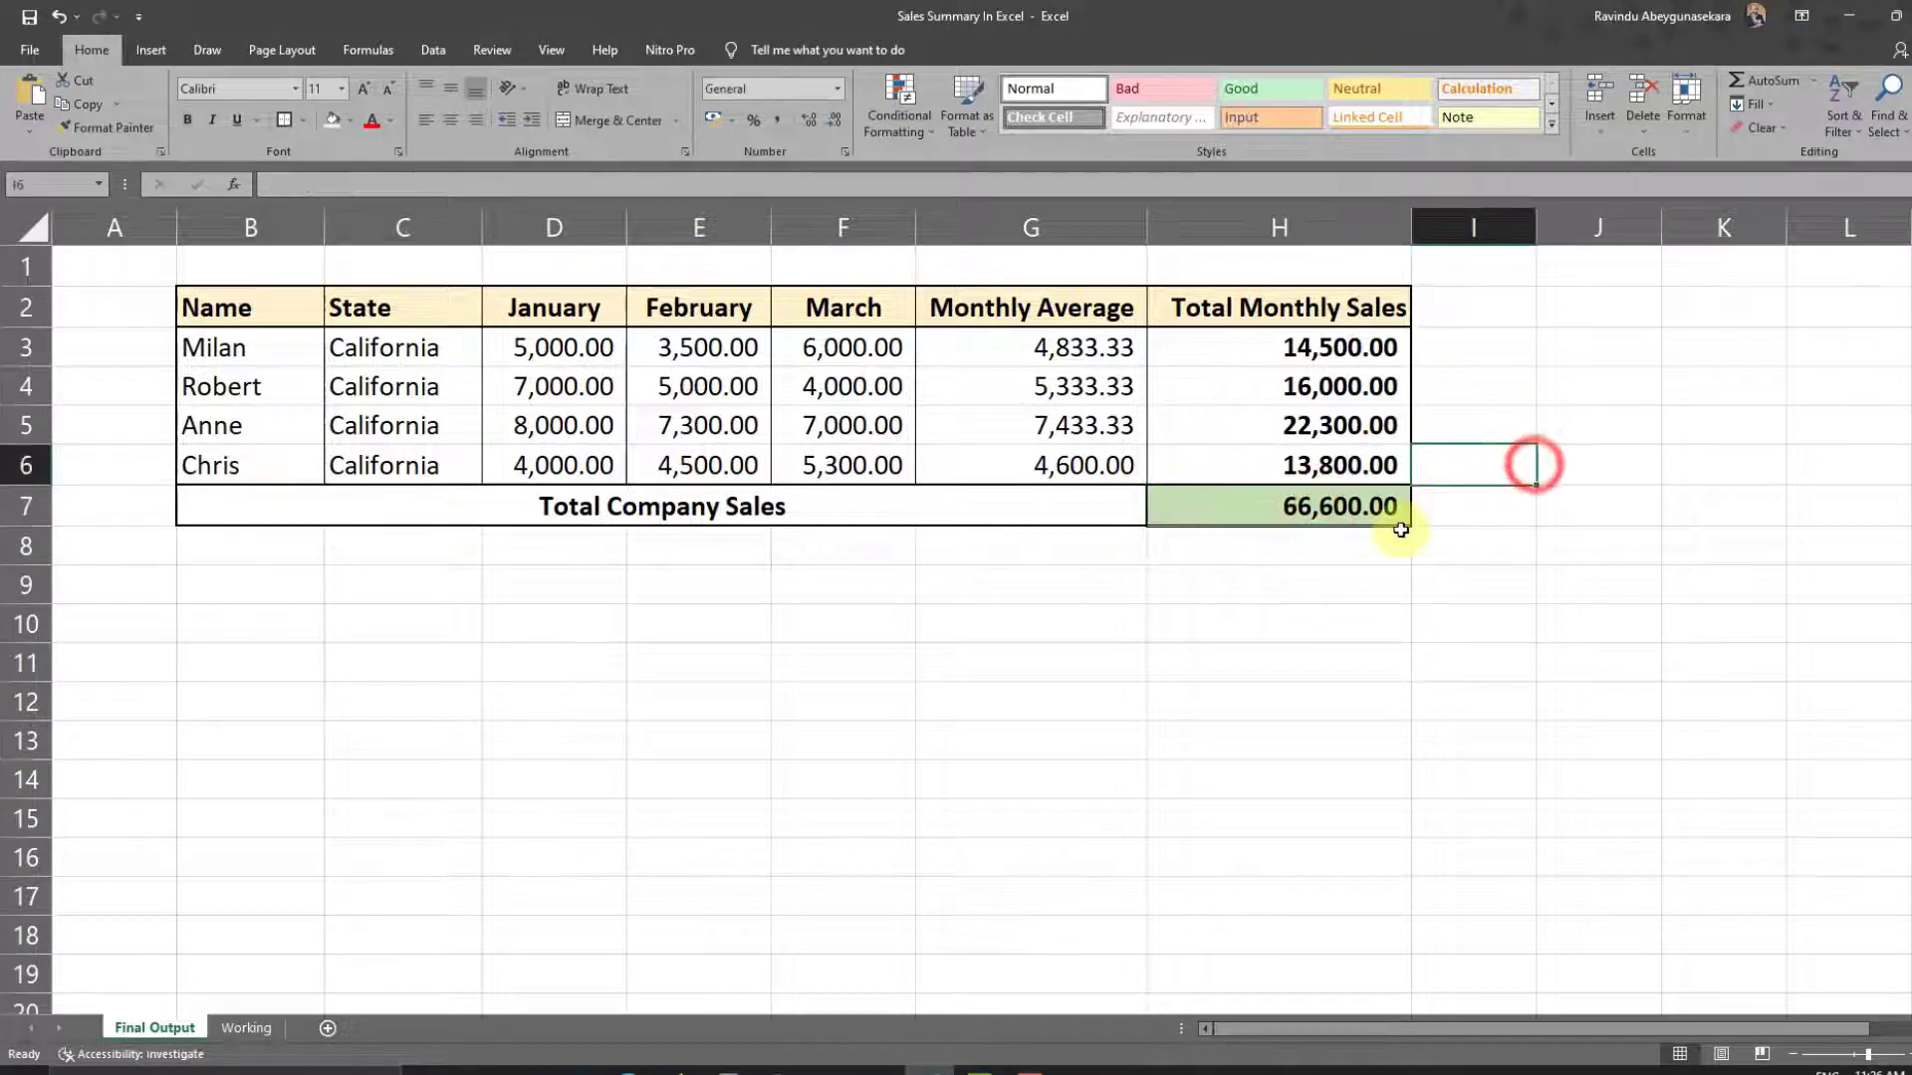
pyautogui.click(1275, 503)
pyautogui.click(1199, 584)
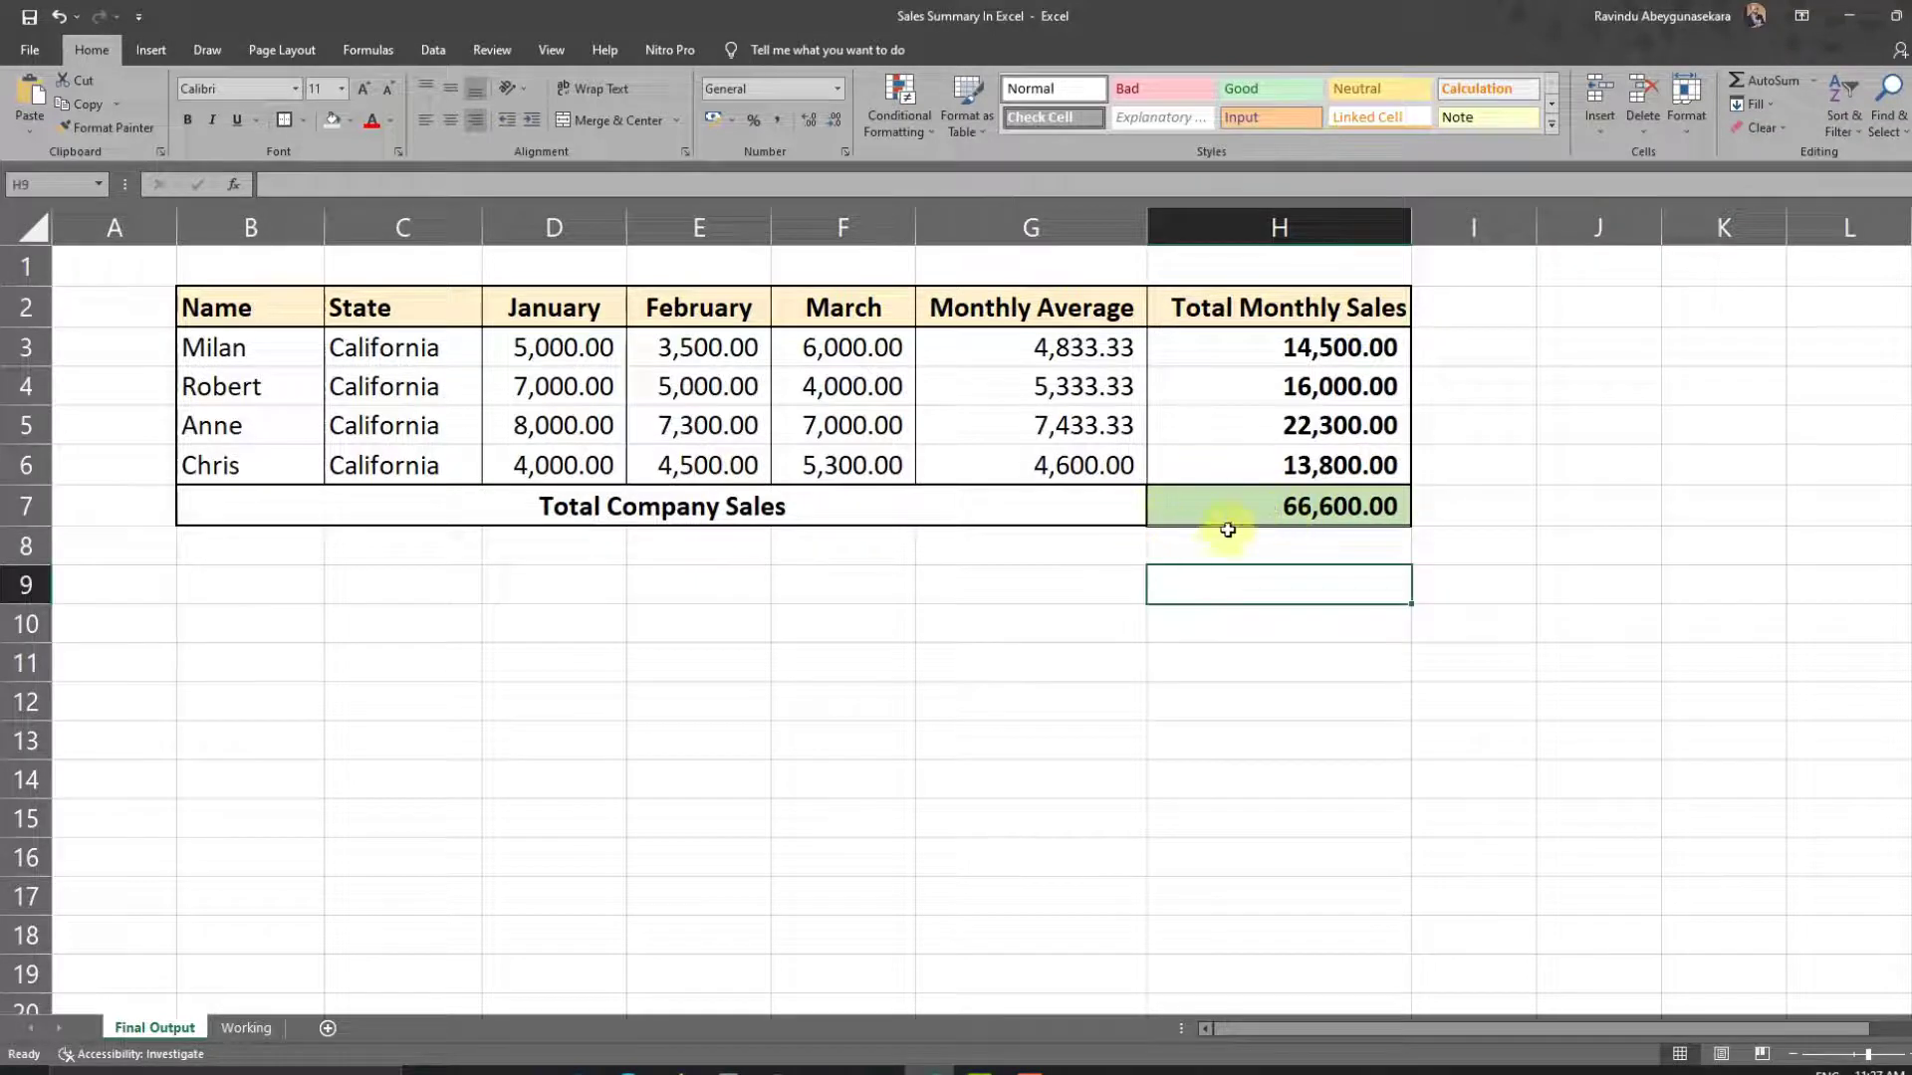
pyautogui.click(1301, 499)
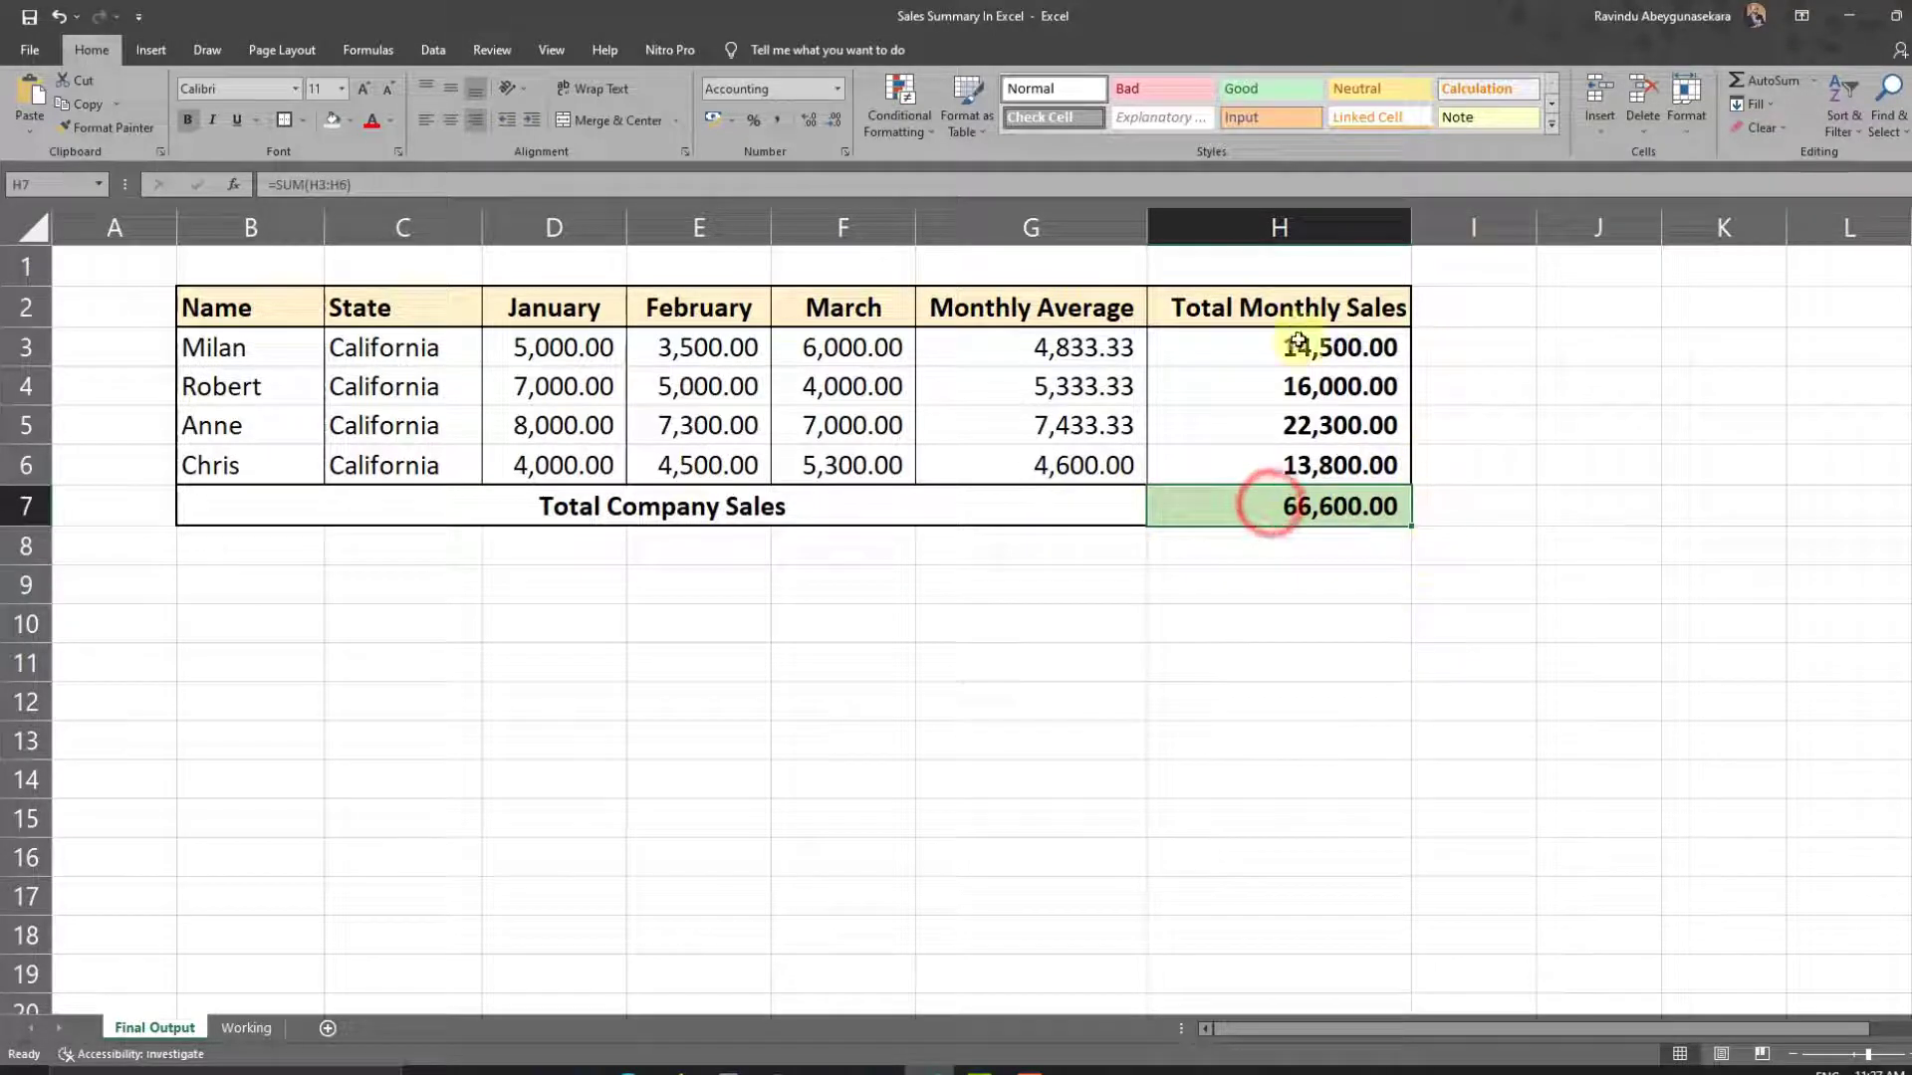
pyautogui.click(1384, 624)
pyautogui.click(1199, 495)
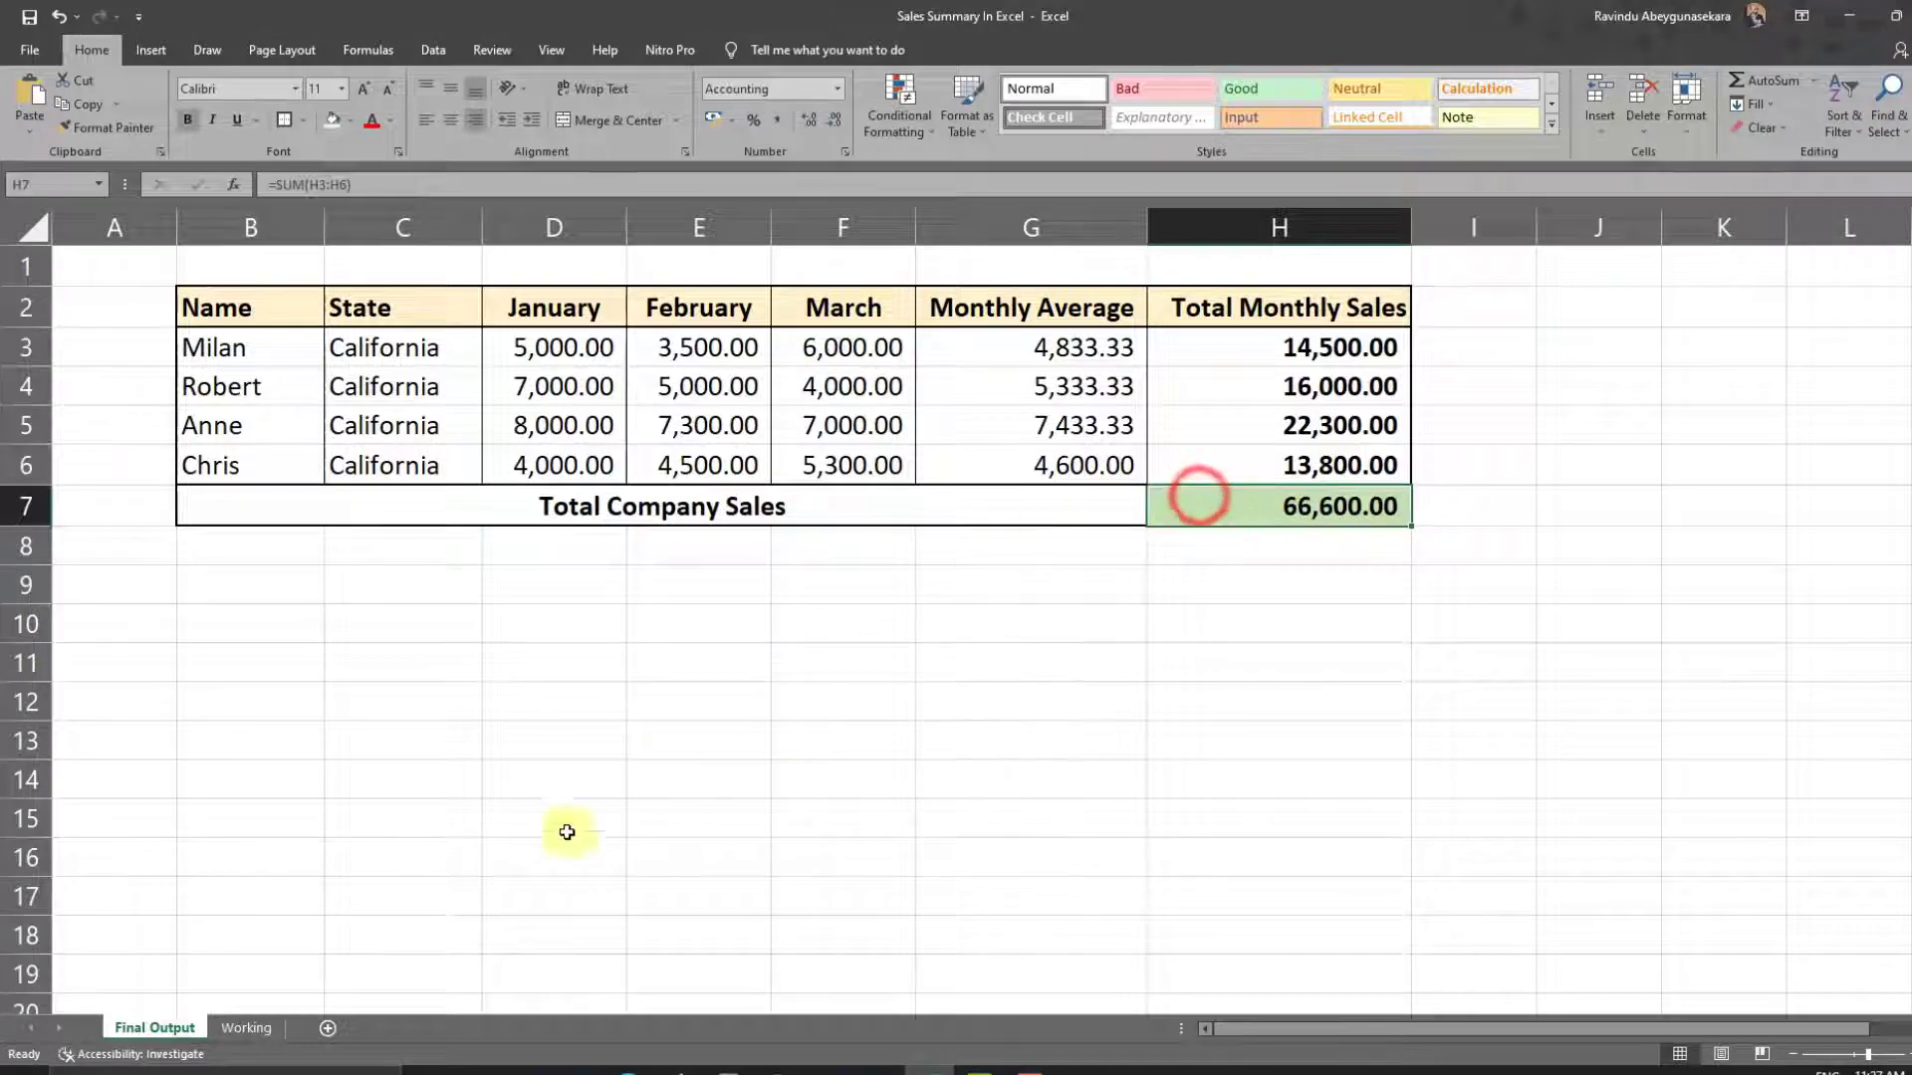
# Apply a bottom double border to the company total cell H7 on the Working sheet
pyautogui.click(246, 1031)
pyautogui.click(1145, 489)
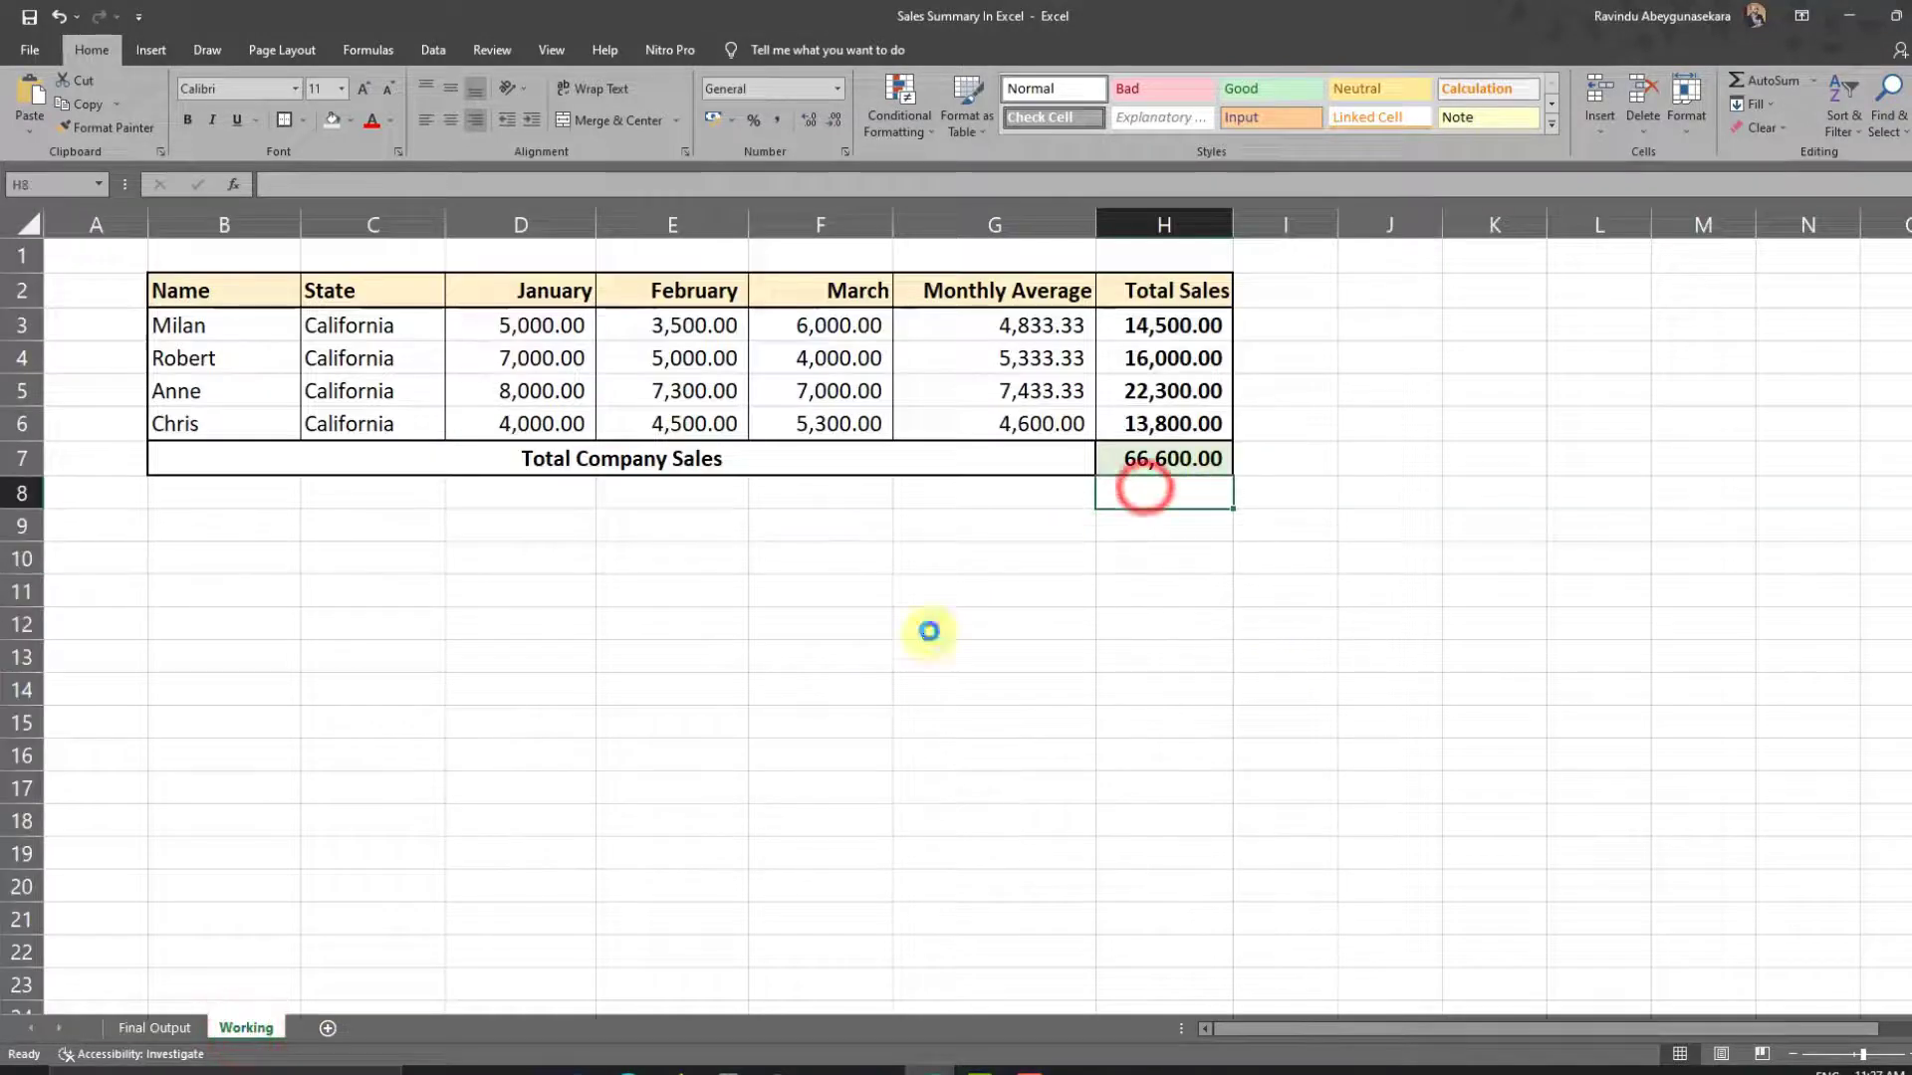
pyautogui.scroll(2, 932, 630)
pyautogui.click(1379, 506)
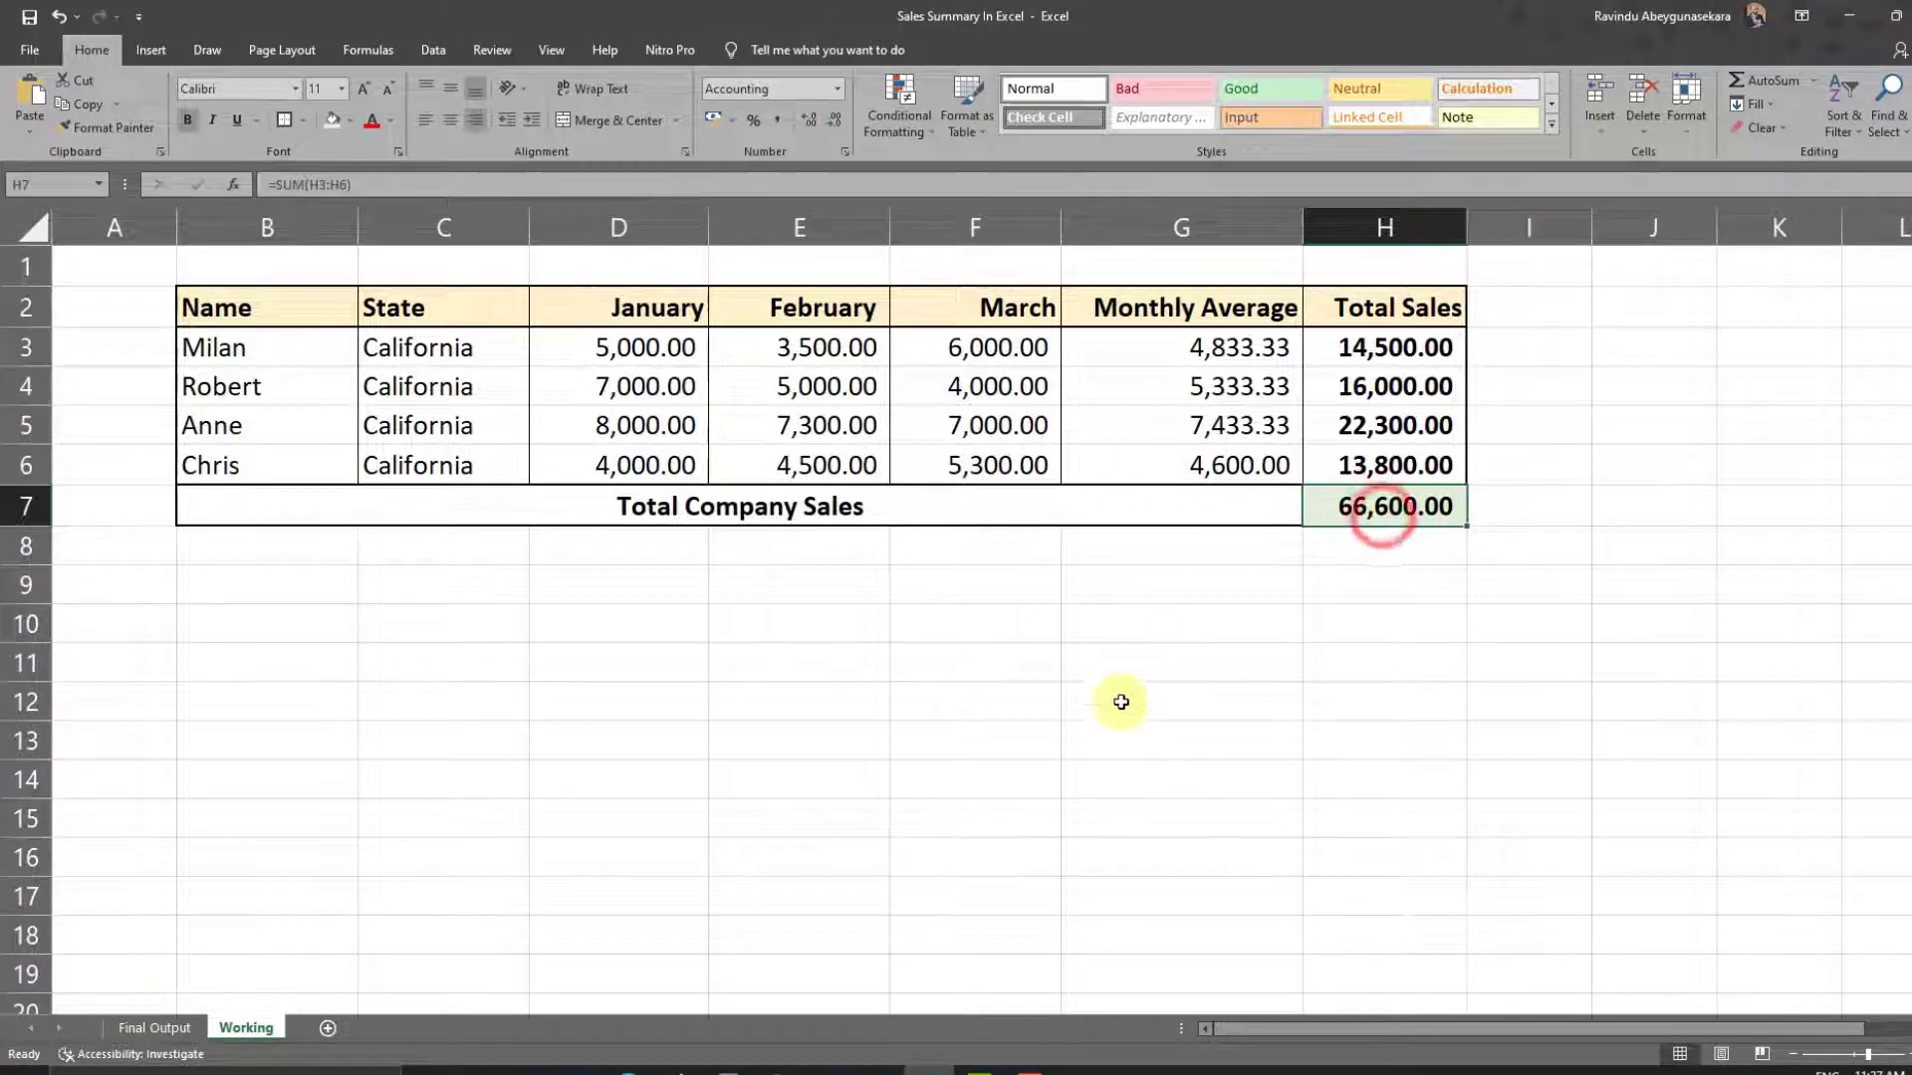
pyautogui.click(301, 125)
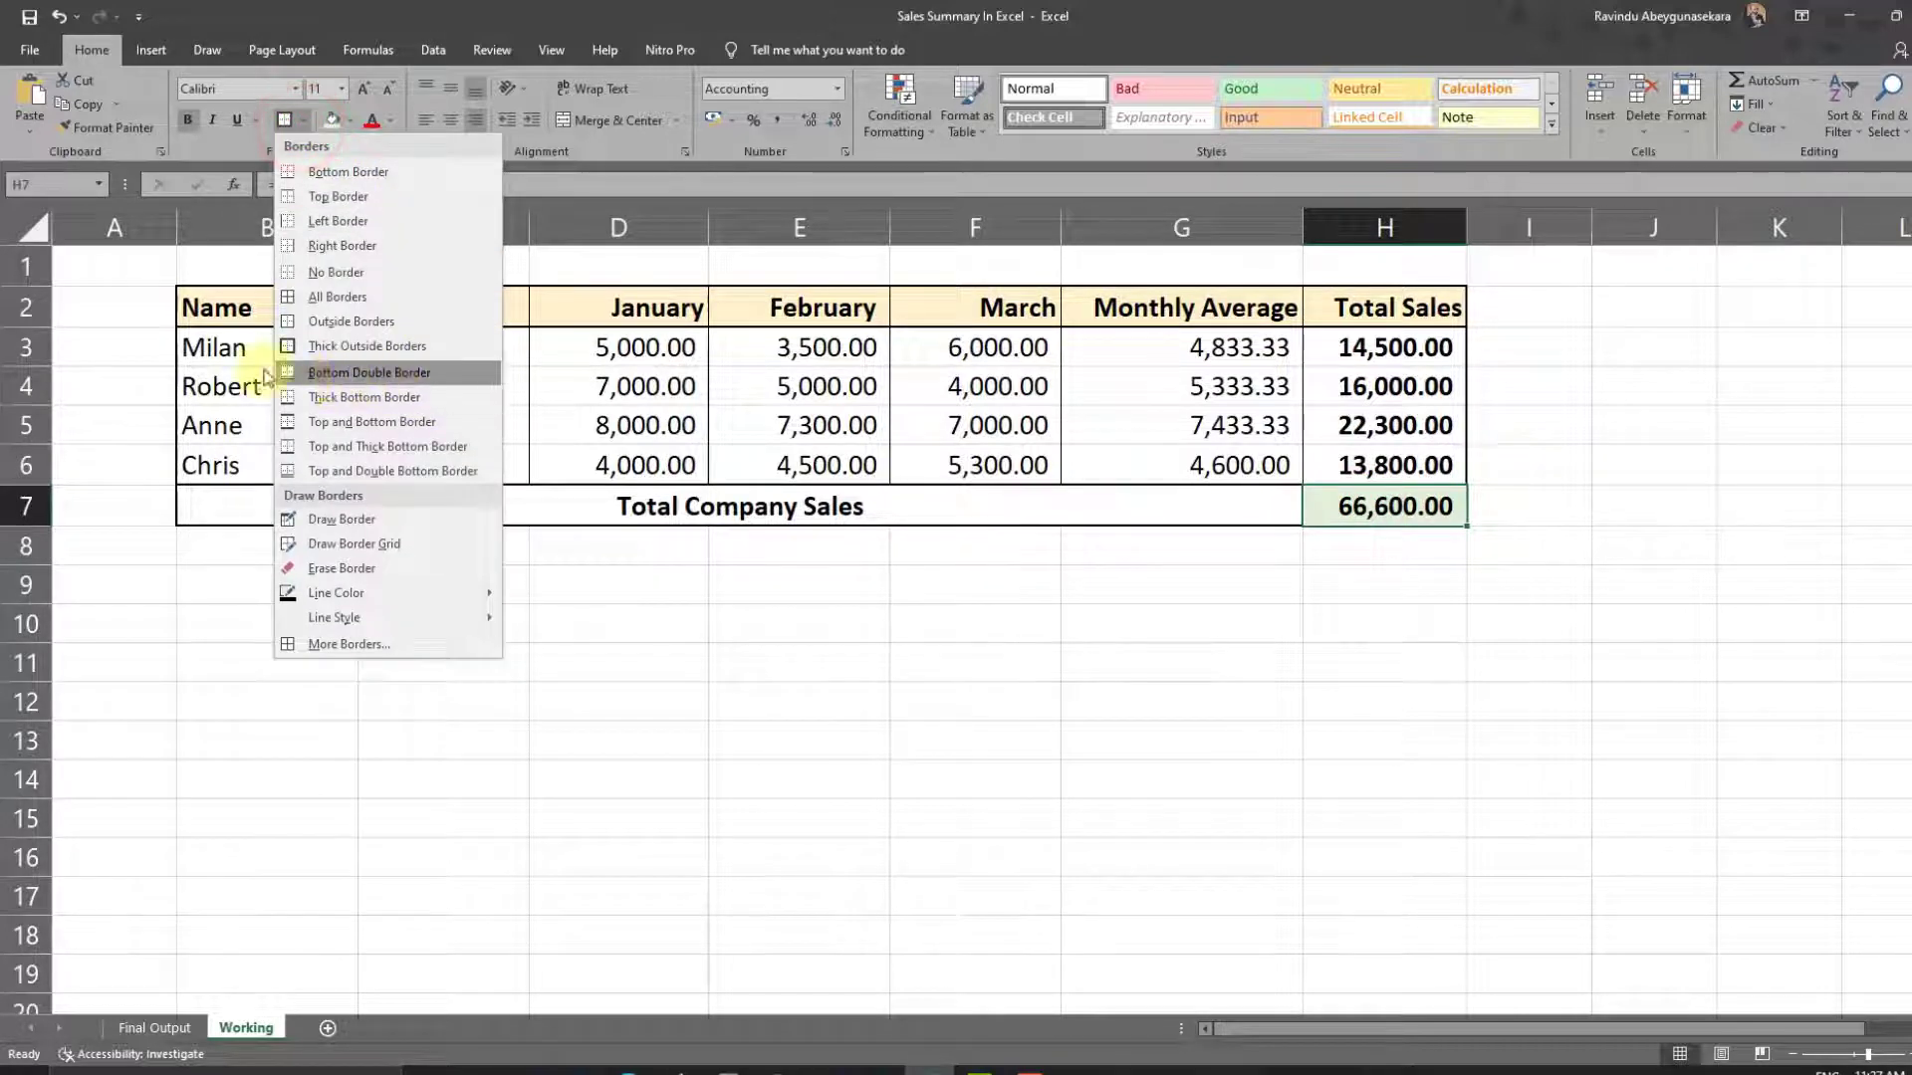
pyautogui.click(366, 376)
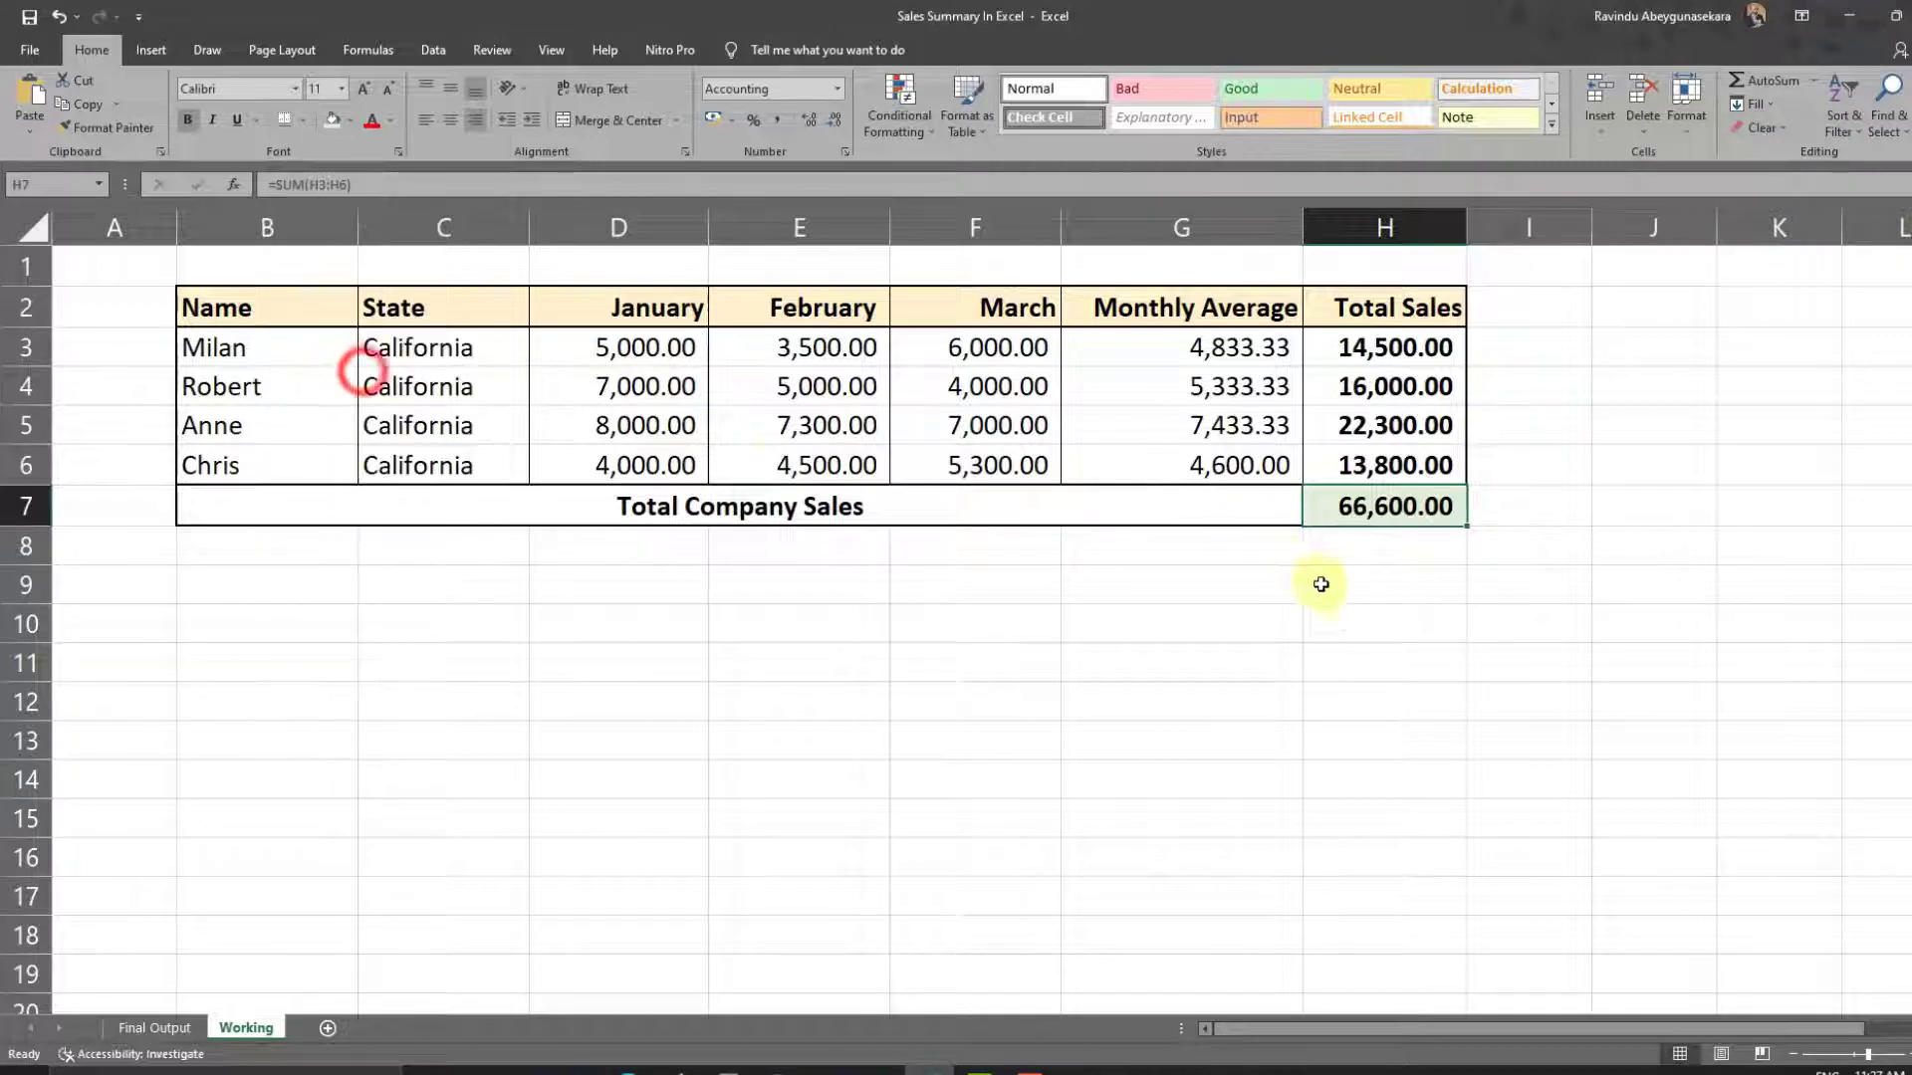
pyautogui.click(1328, 584)
pyautogui.click(1530, 534)
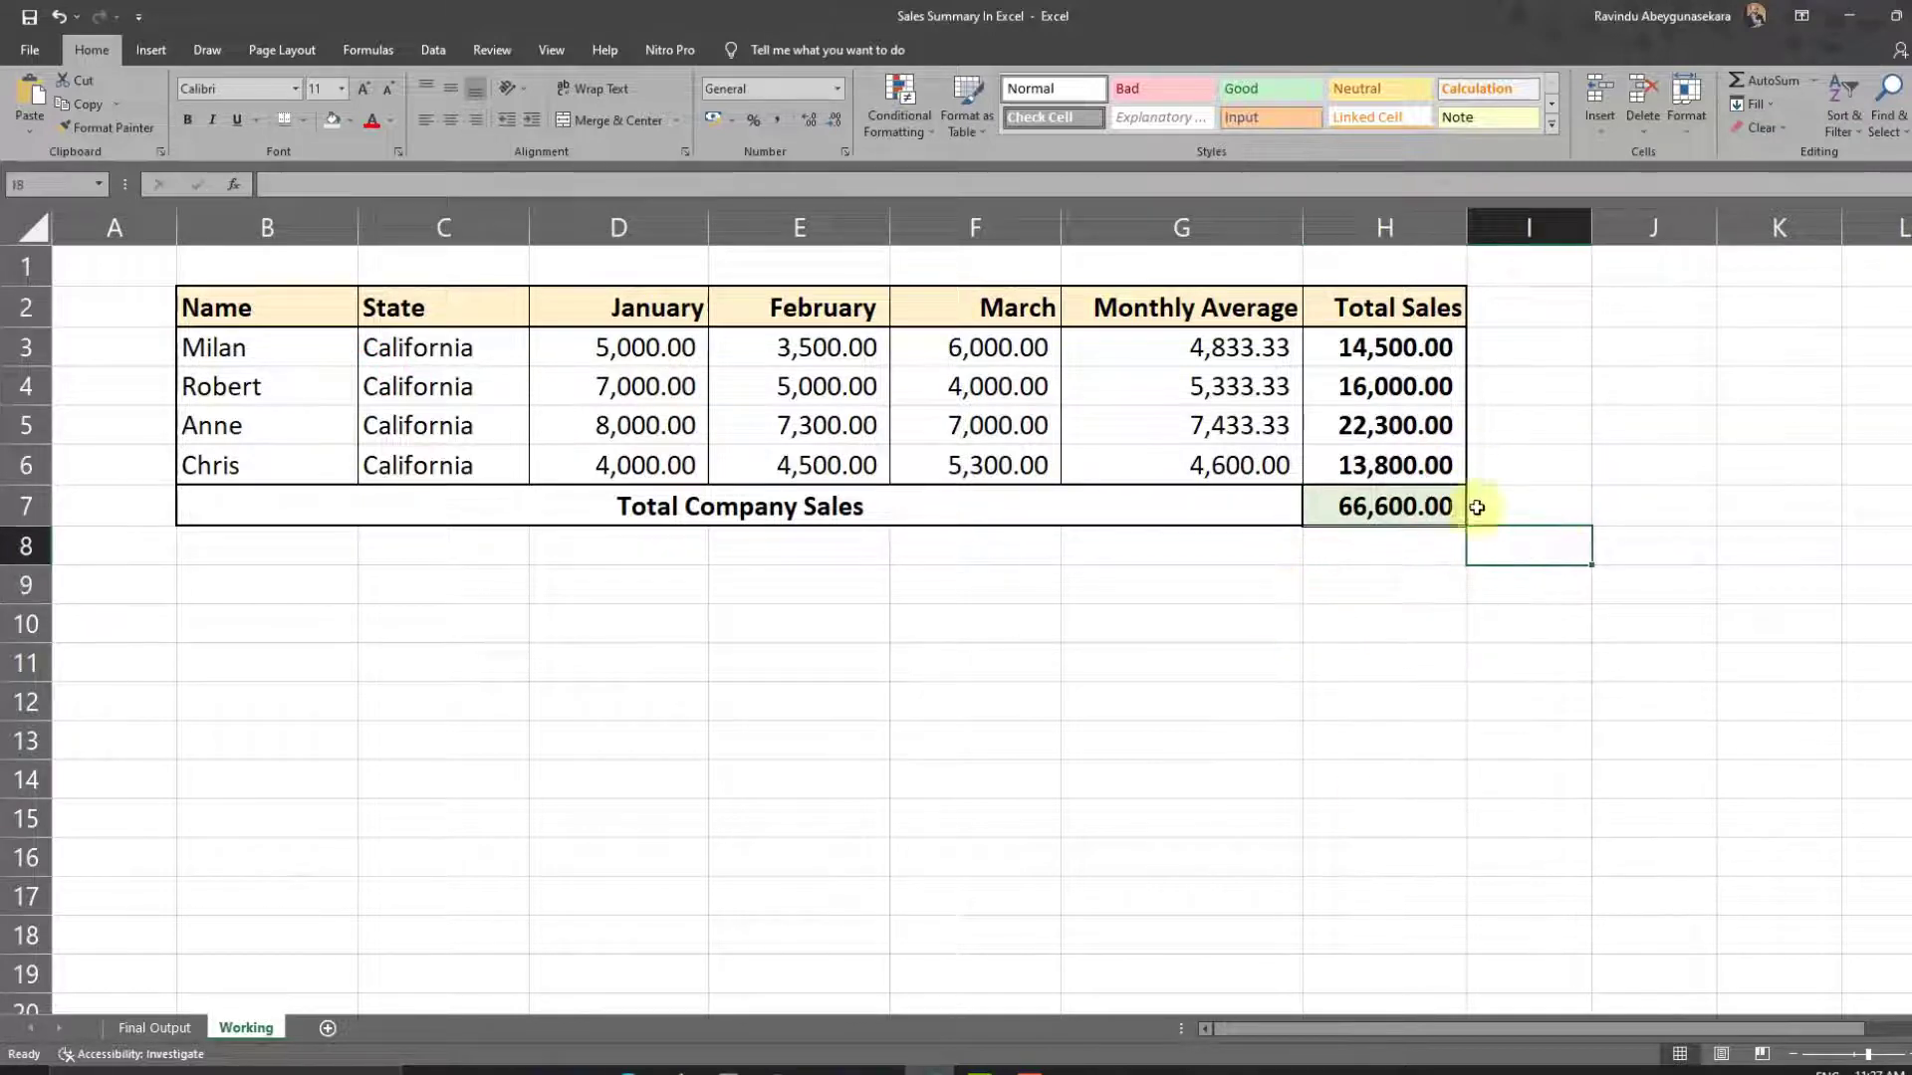
pyautogui.click(1339, 508)
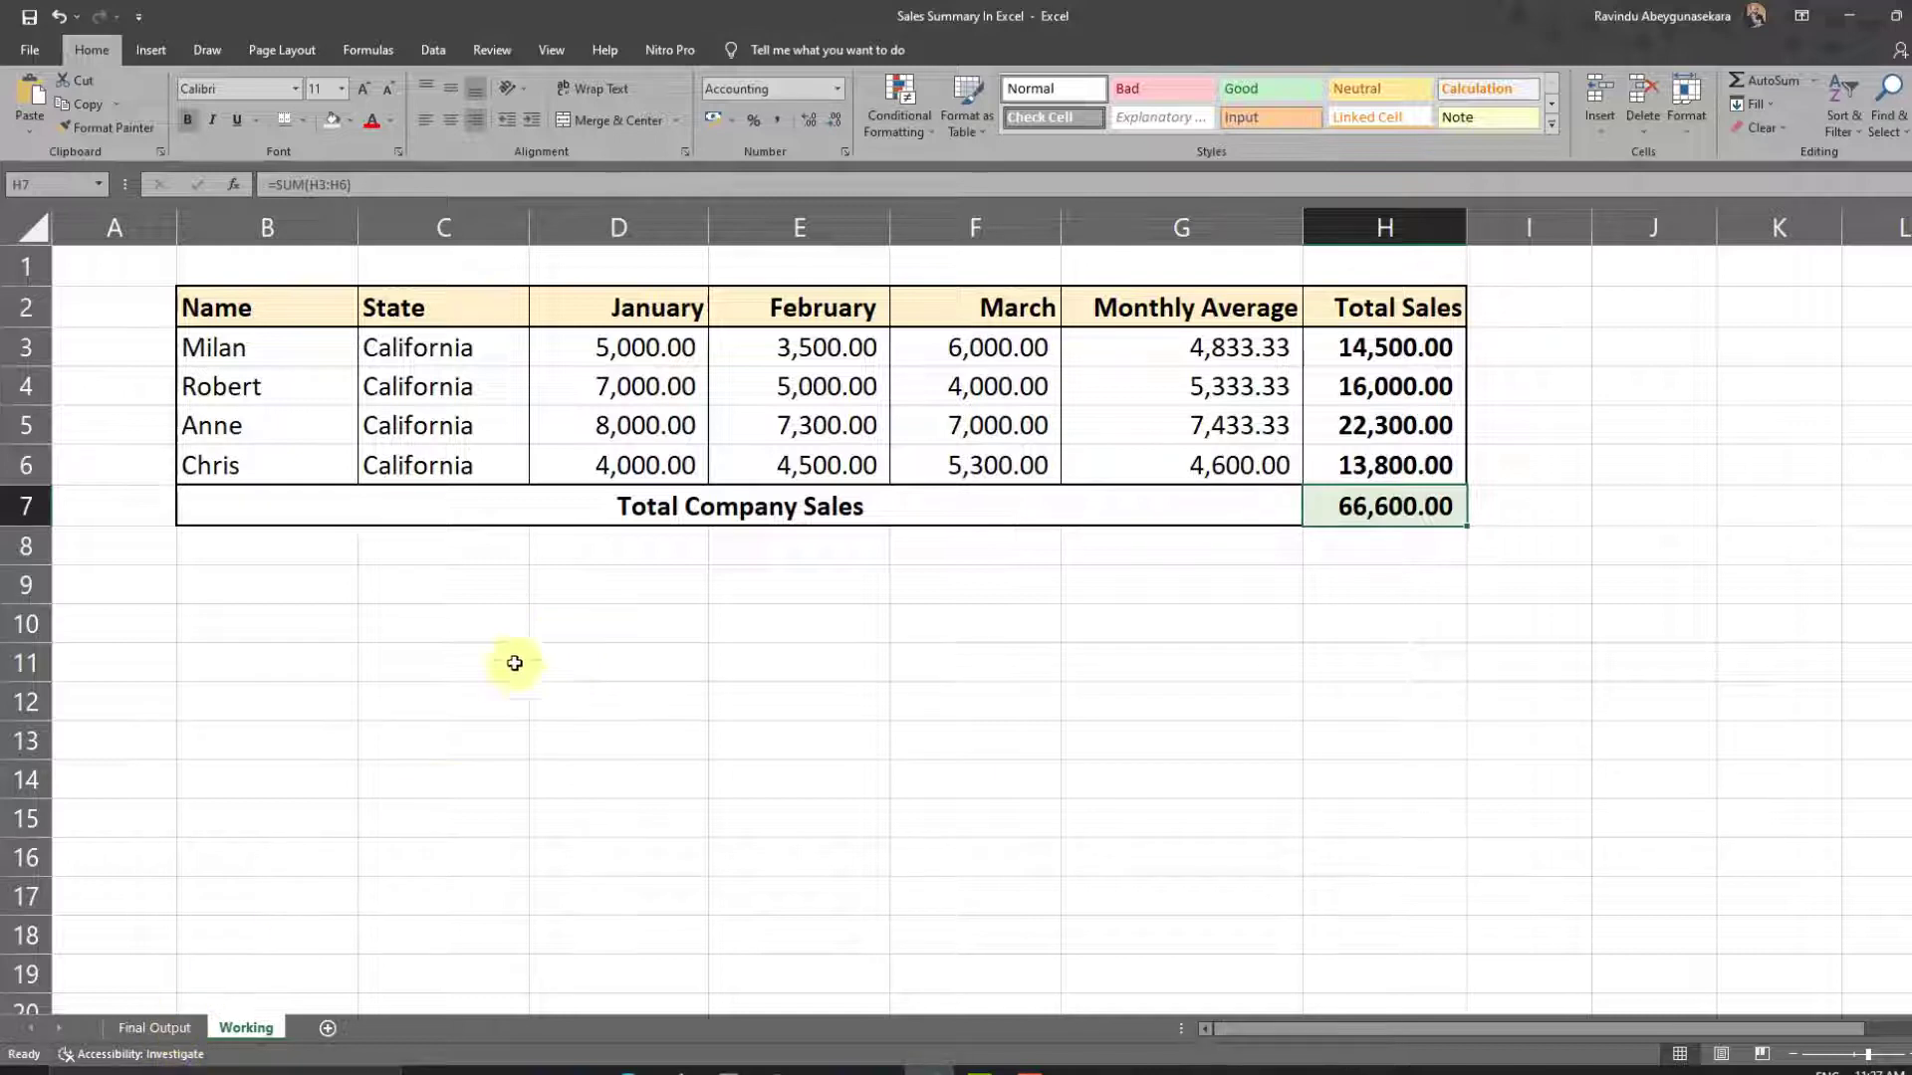
# Compare the finished Working sheet table with the table on the Final Output sheet
pyautogui.click(154, 1027)
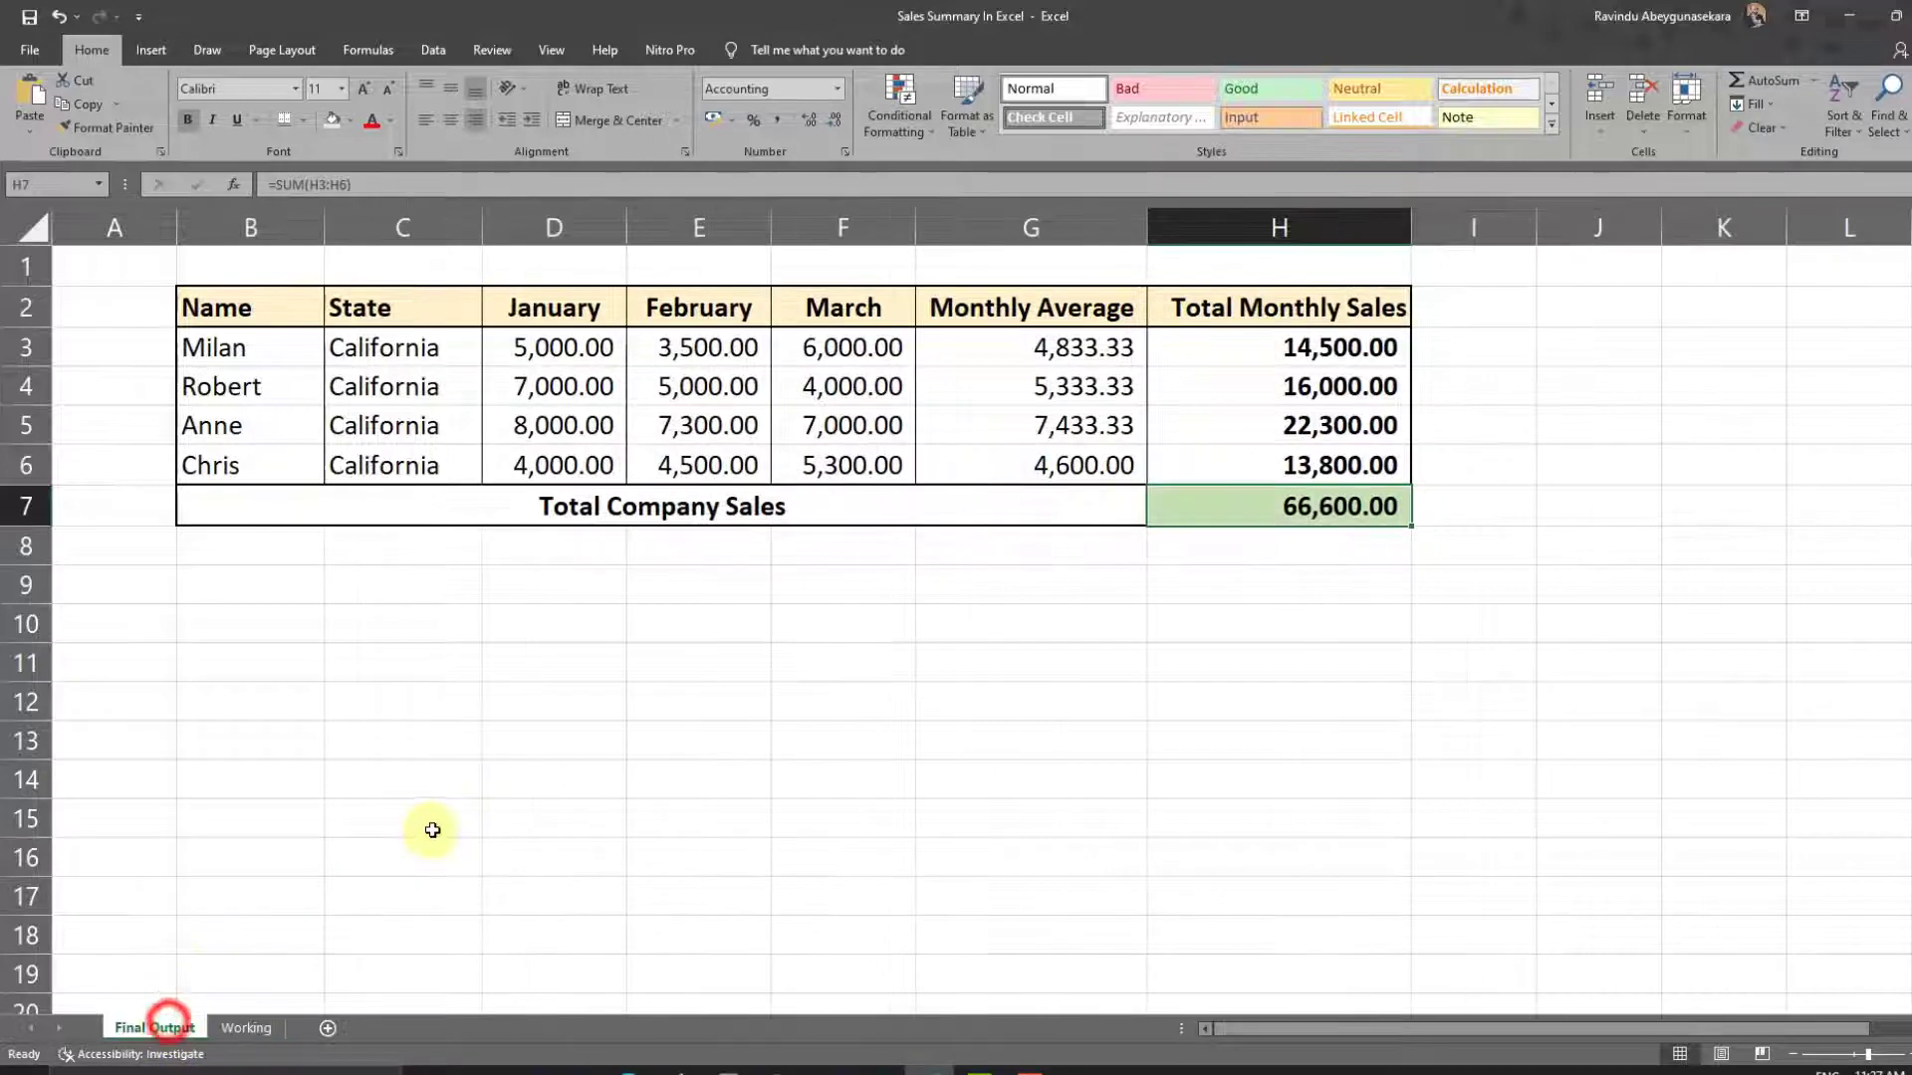
pyautogui.click(239, 1036)
pyautogui.click(1147, 384)
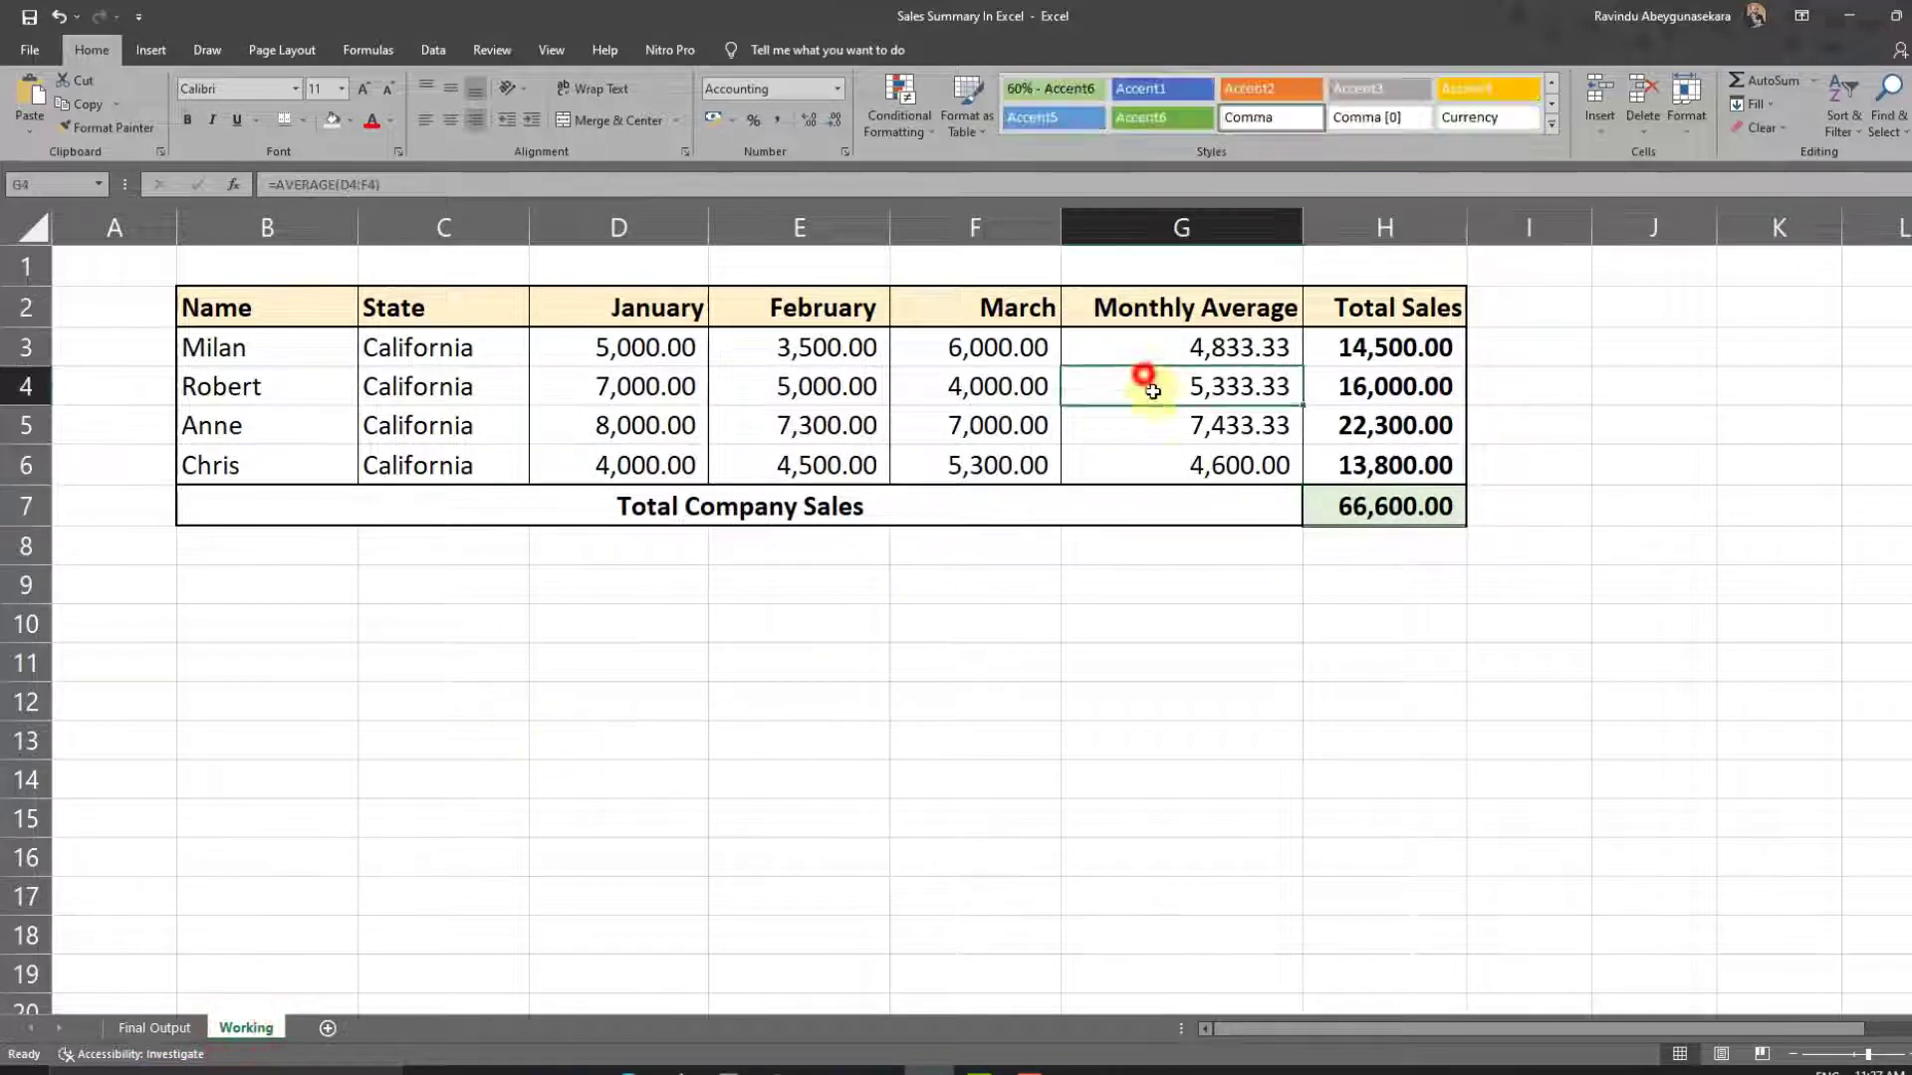
pyautogui.click(1176, 512)
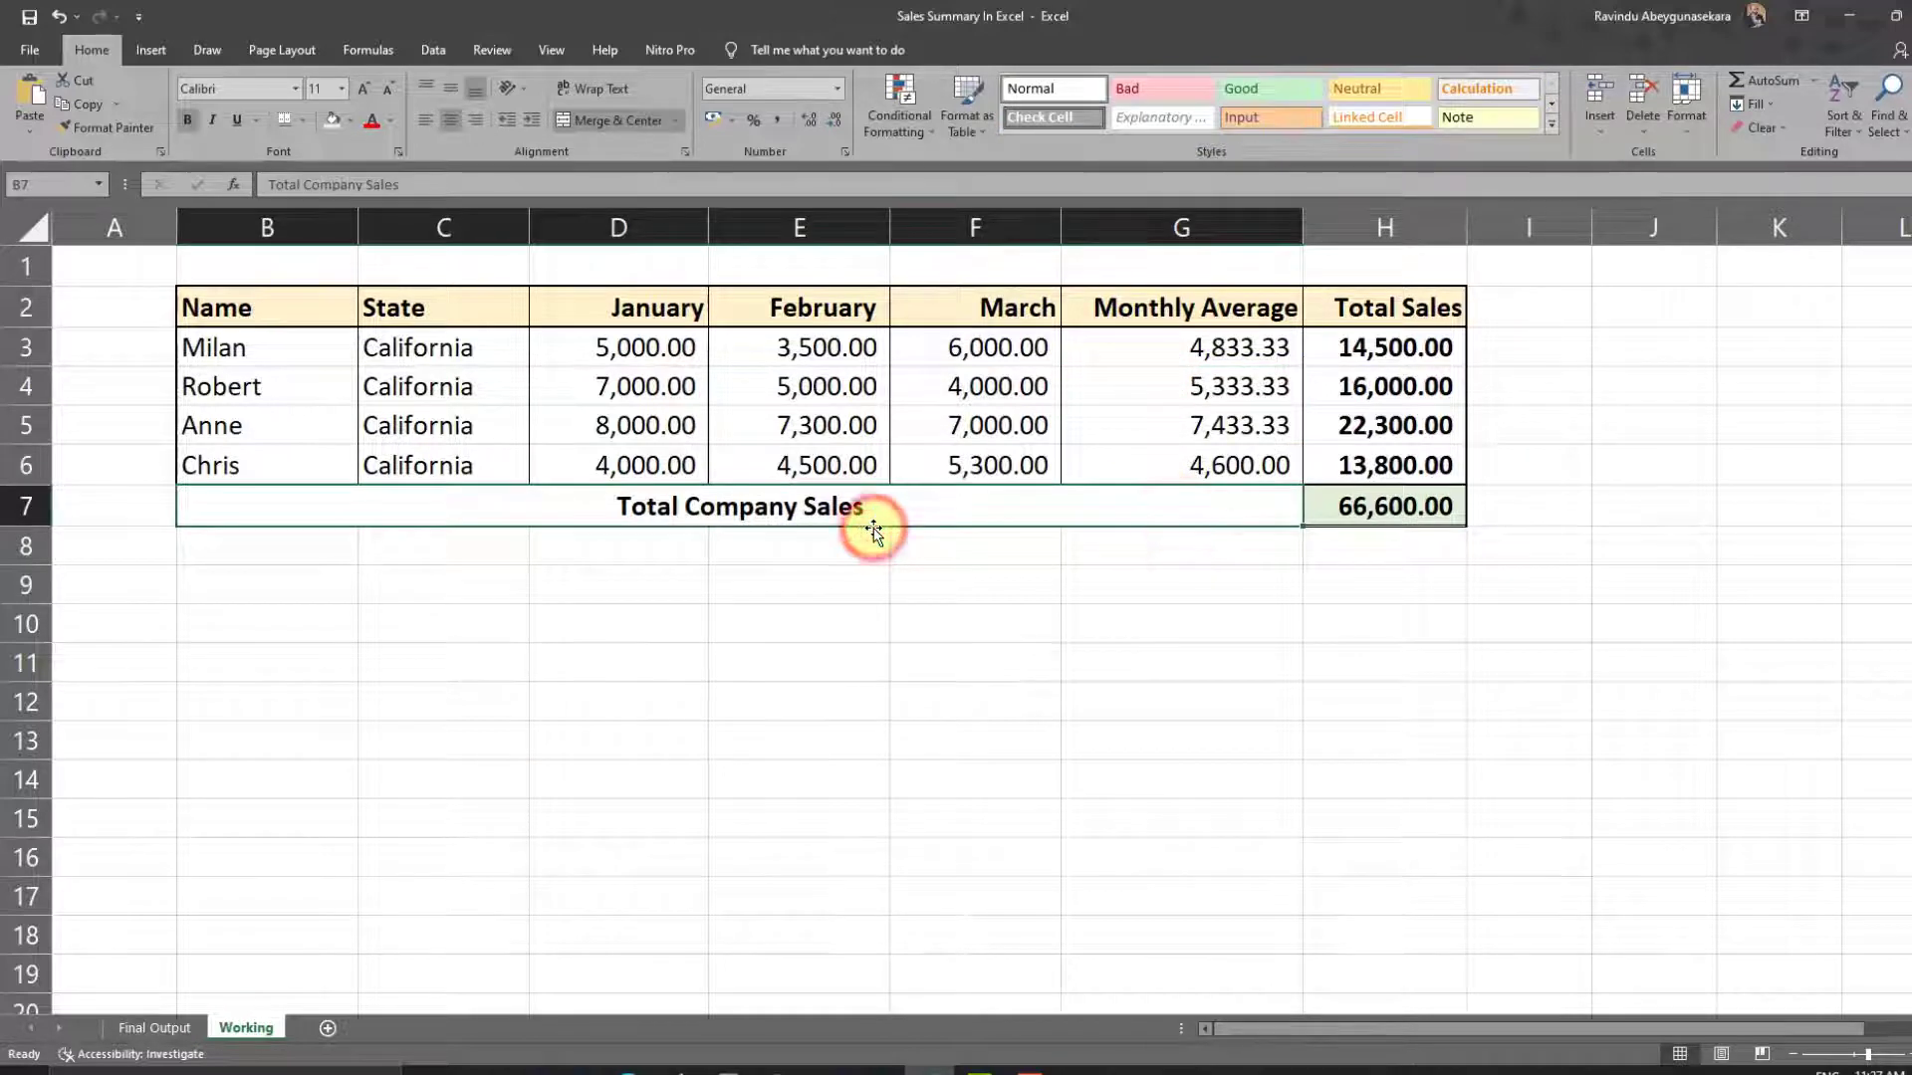